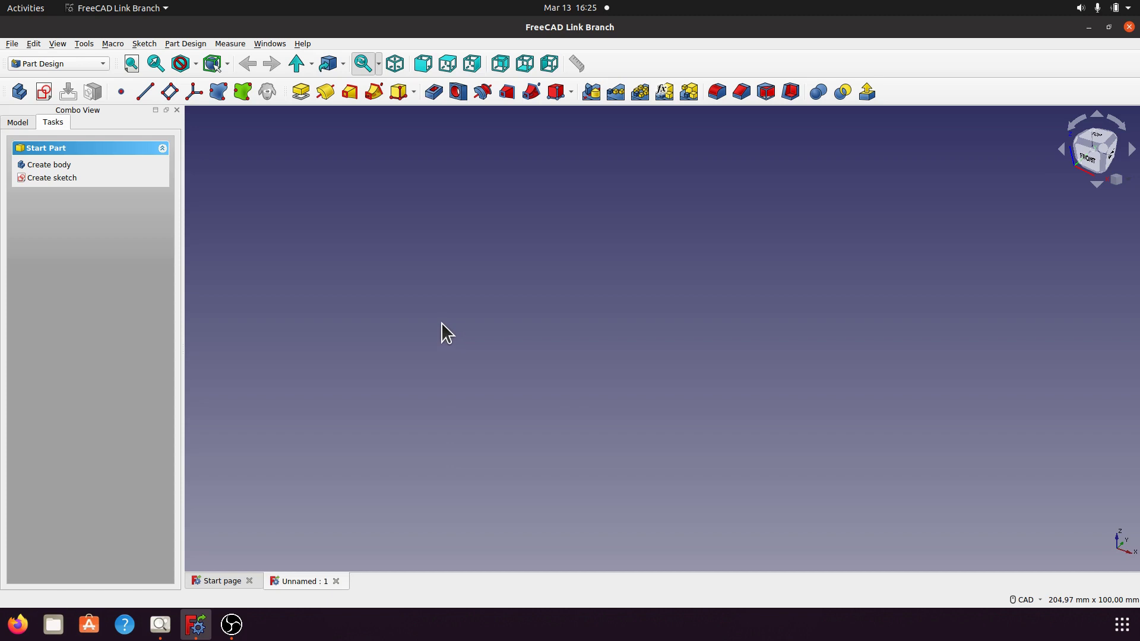
Step: Review the flanged pipe elbow drawing, and in the Part Design workbench create a body with a sketch on the XZ plane
click(159, 624)
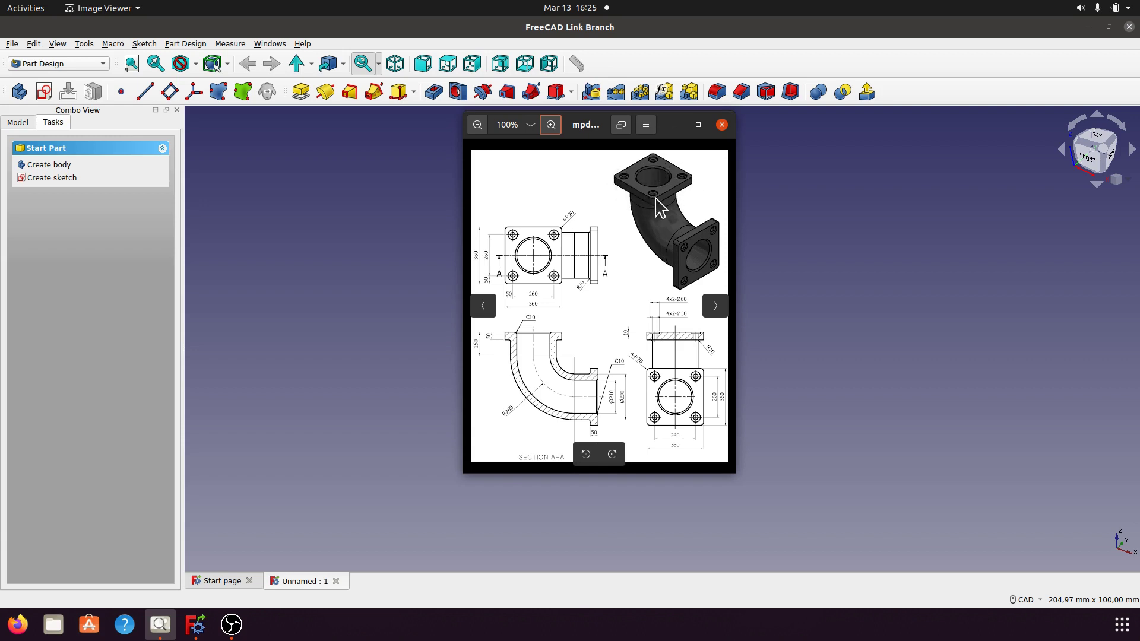
click(376, 270)
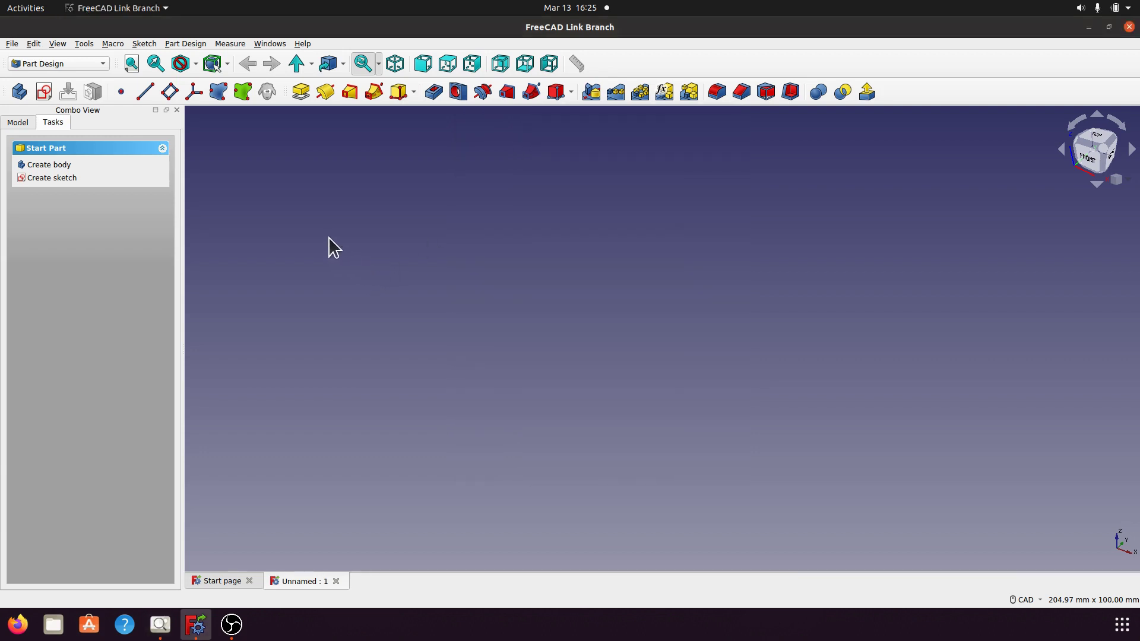
click(101, 62)
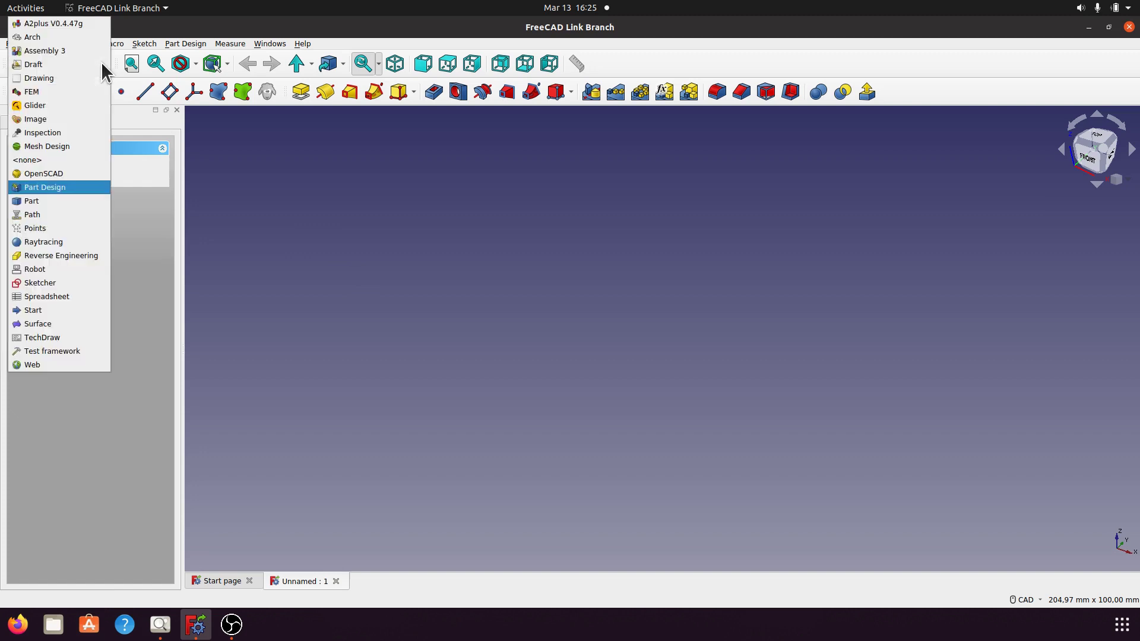
click(53, 196)
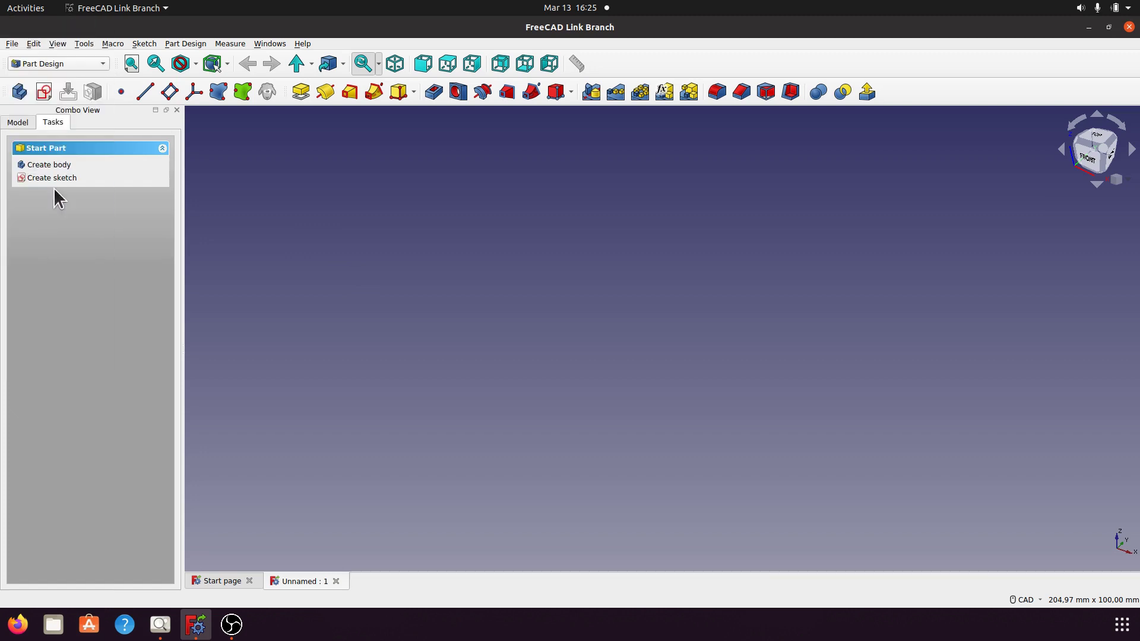
click(64, 166)
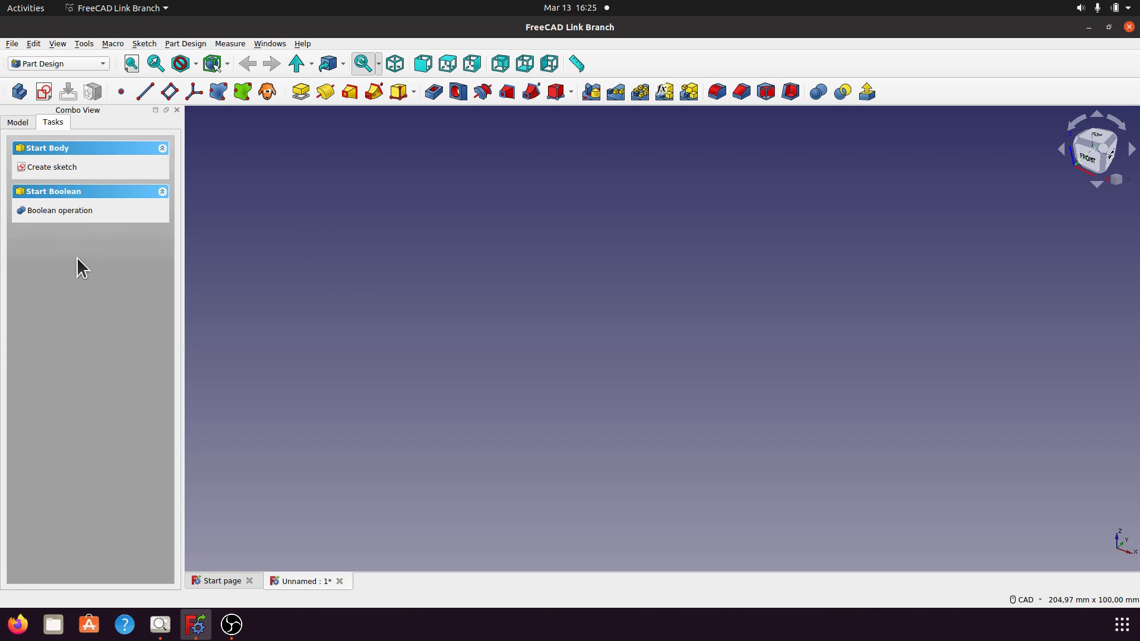
click(66, 168)
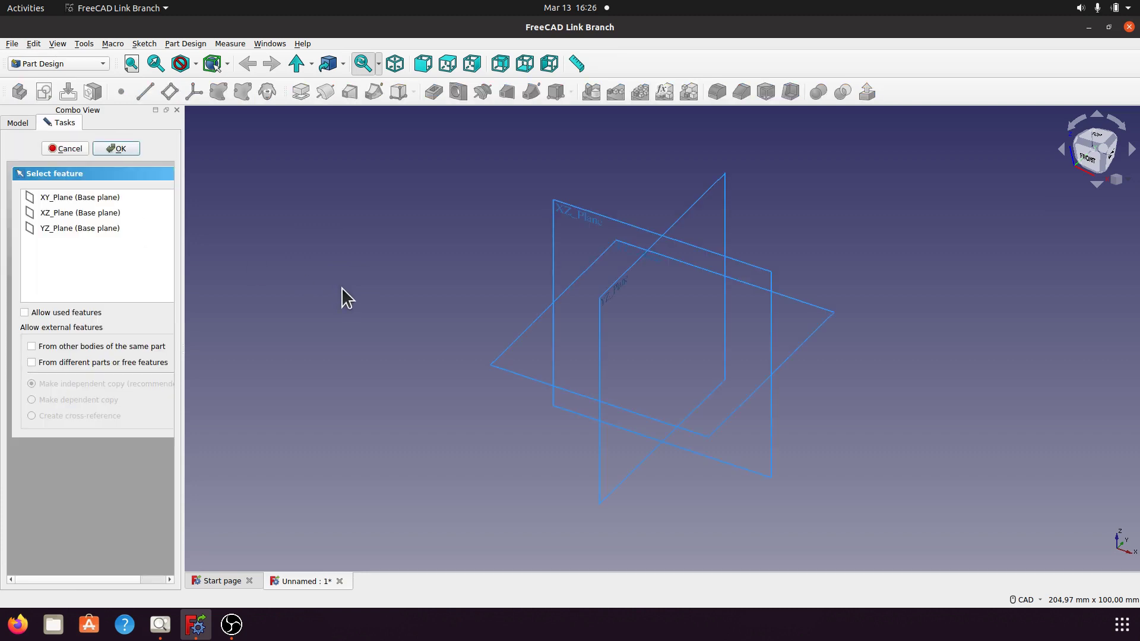
click(561, 215)
click(130, 148)
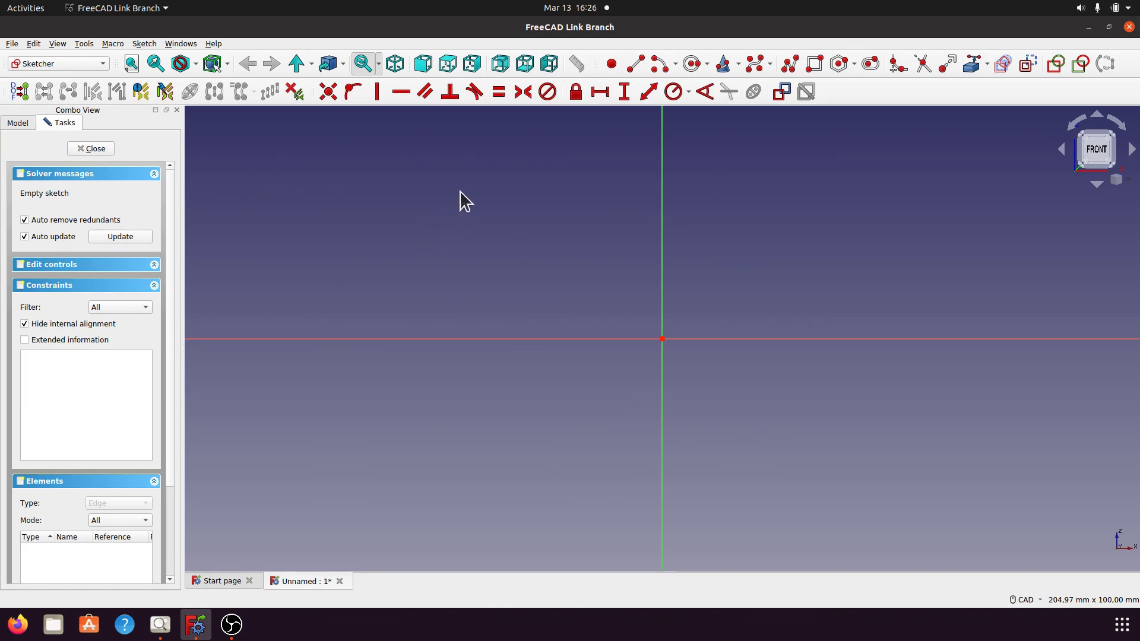
Step: Sketch a roughly quarter-circle arc of about 67 mm radius in the upper-right quadrant, bulging toward the origin
click(659, 65)
scroll(504, 433, down, 5)
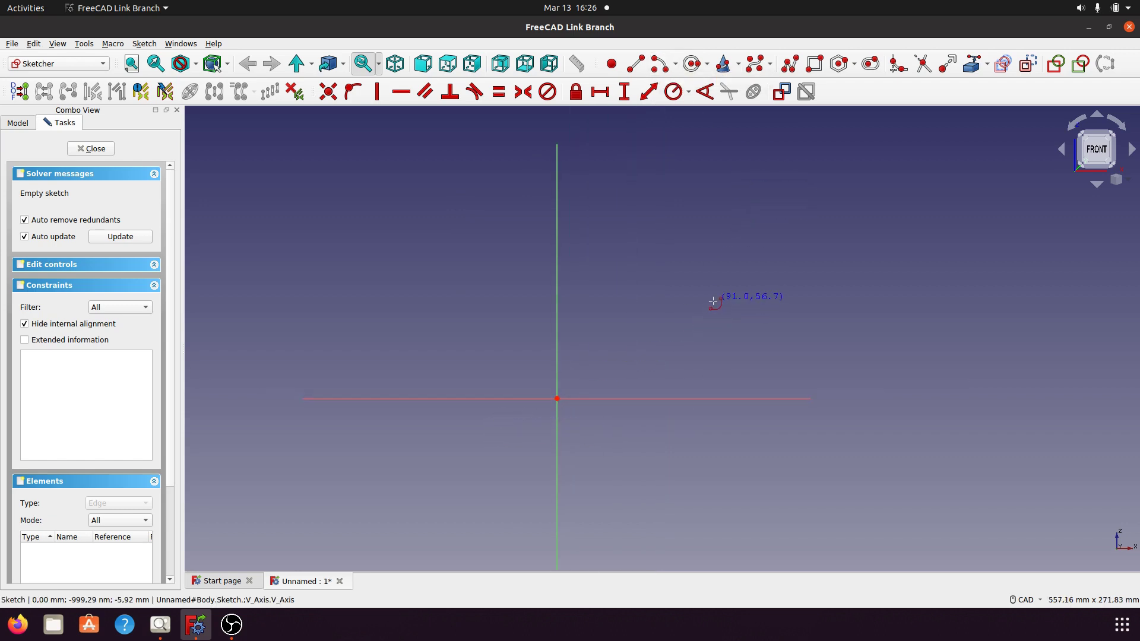
click(702, 278)
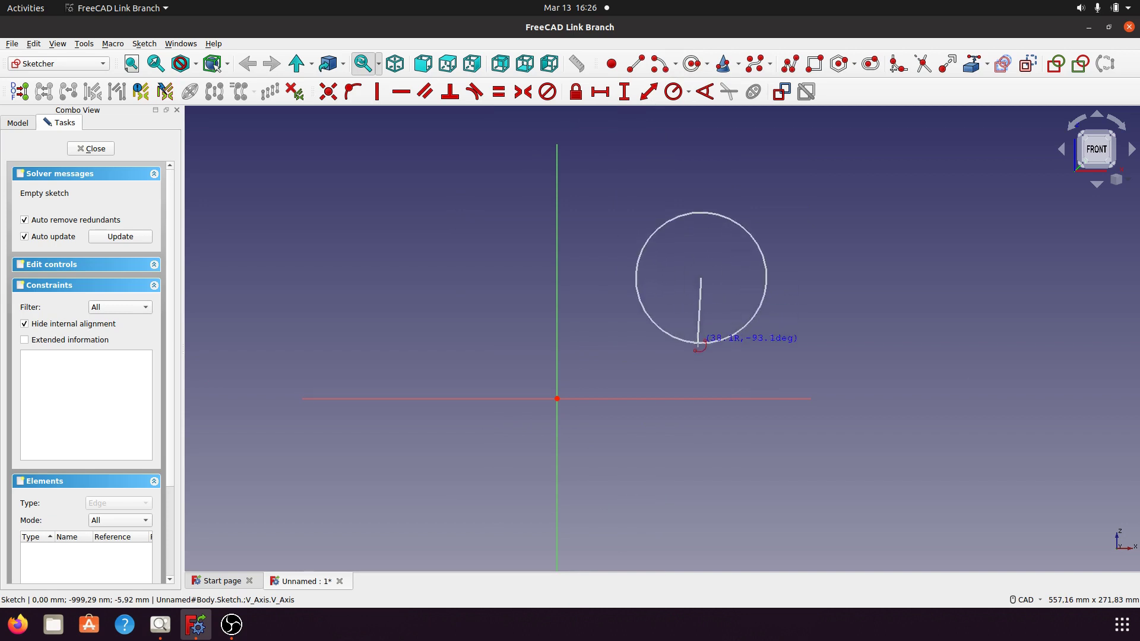
click(704, 392)
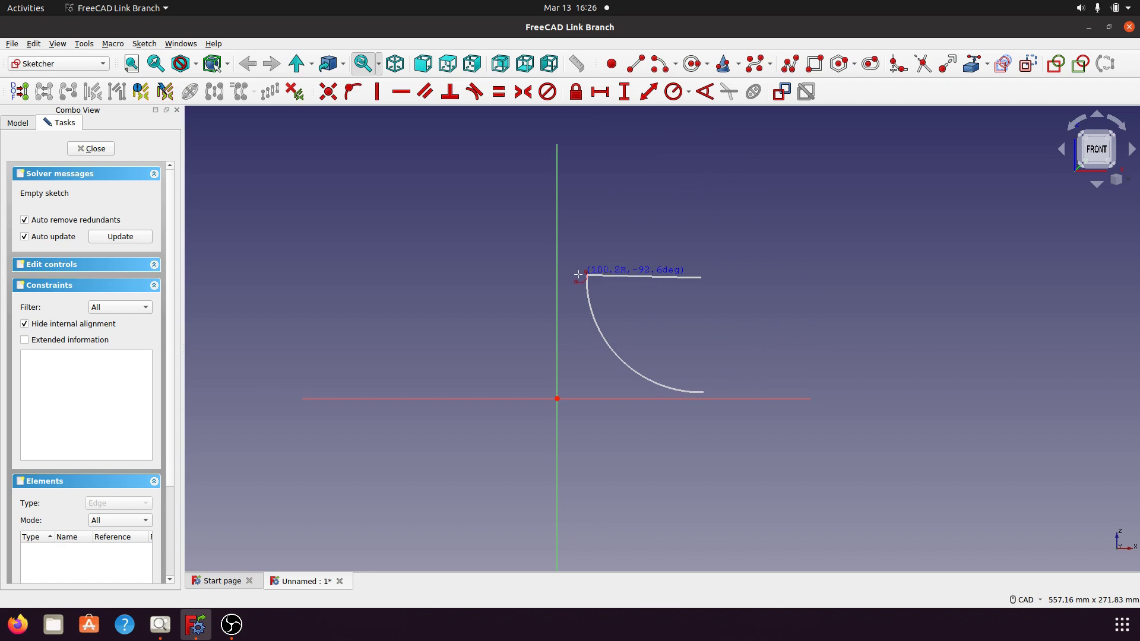
click(578, 272)
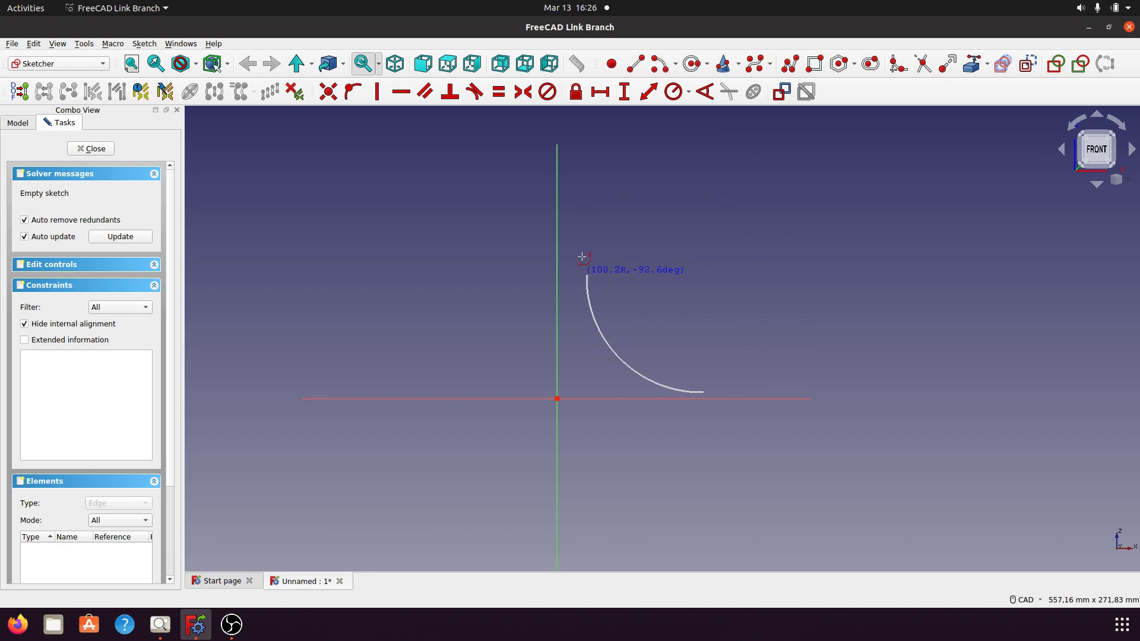
Step: Check the bend radius in the reference drawing and constrain the arc's radius to 260 mm
click(612, 350)
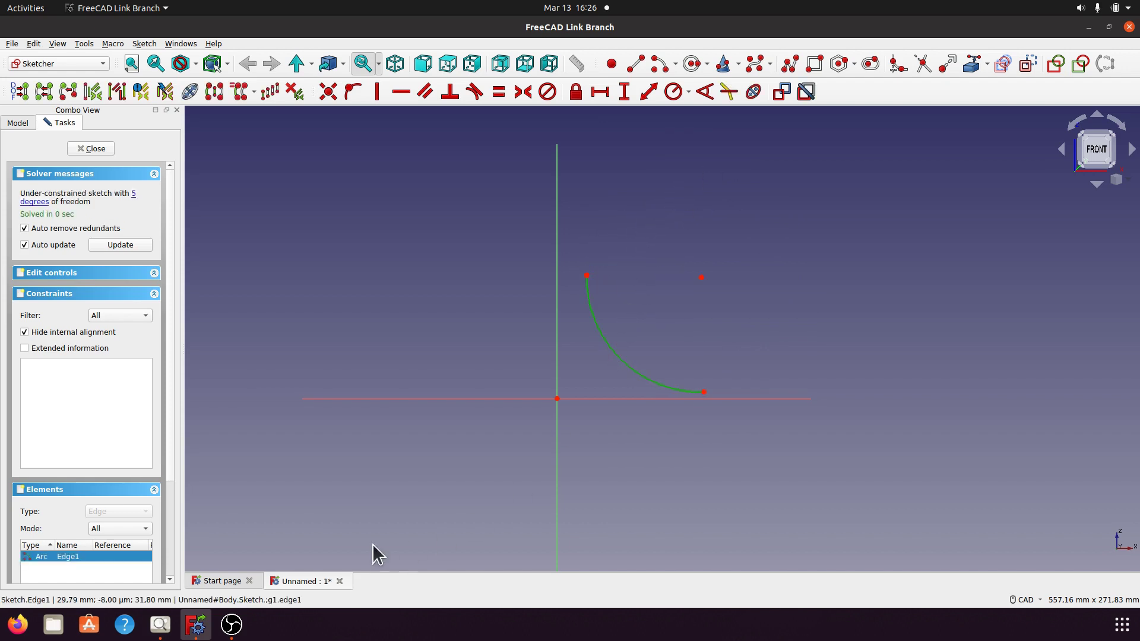
click(159, 624)
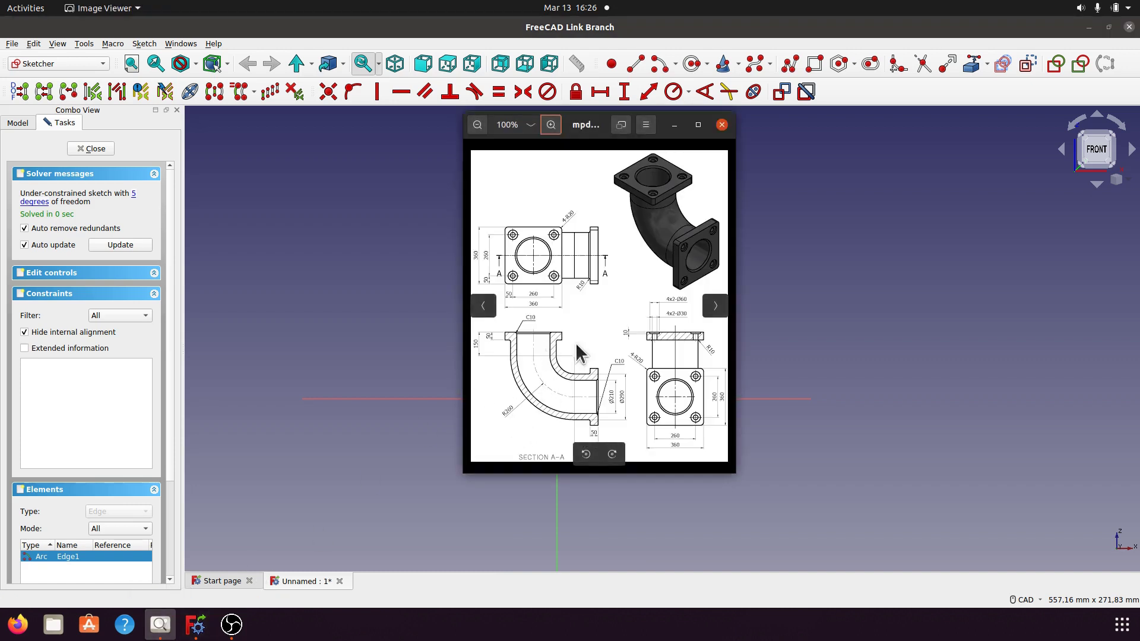
click(674, 125)
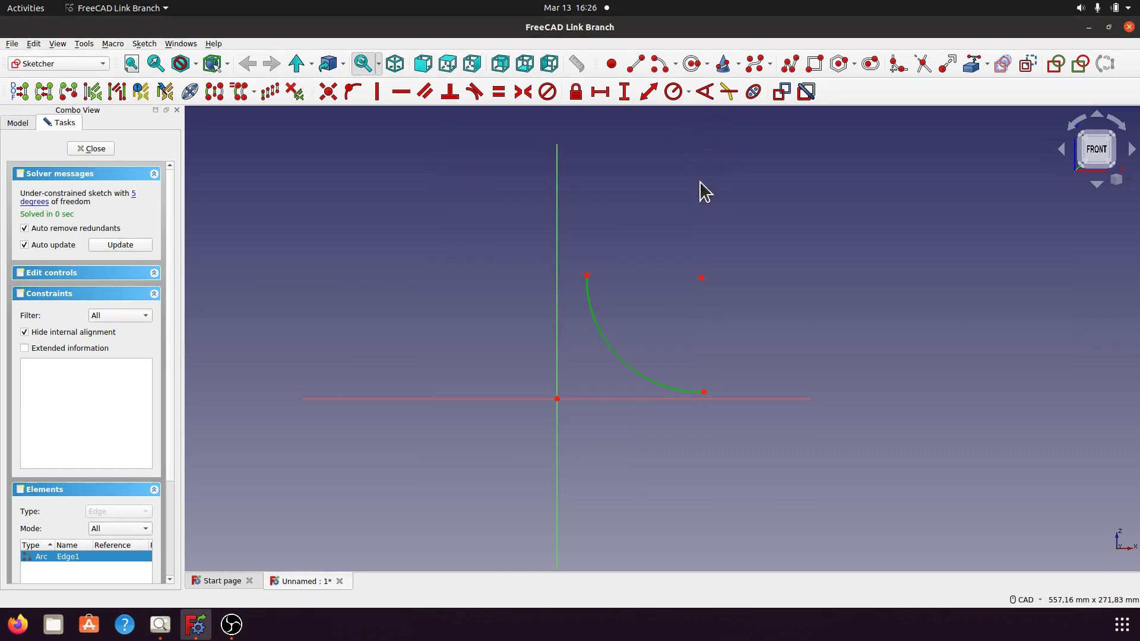
click(689, 92)
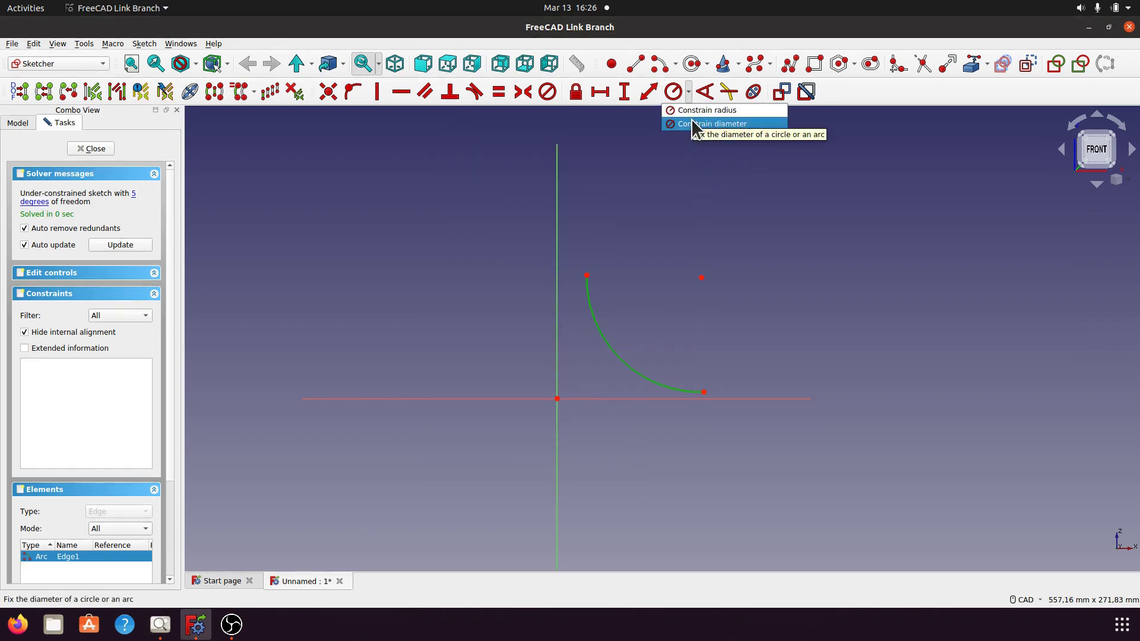
click(696, 111)
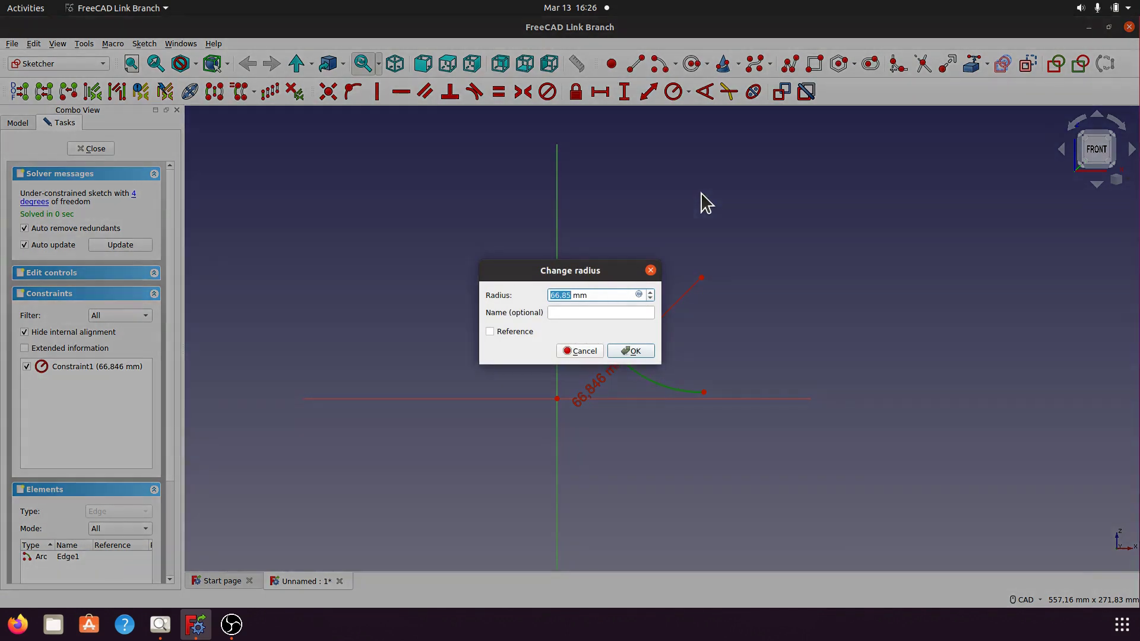
text(260)
click(642, 354)
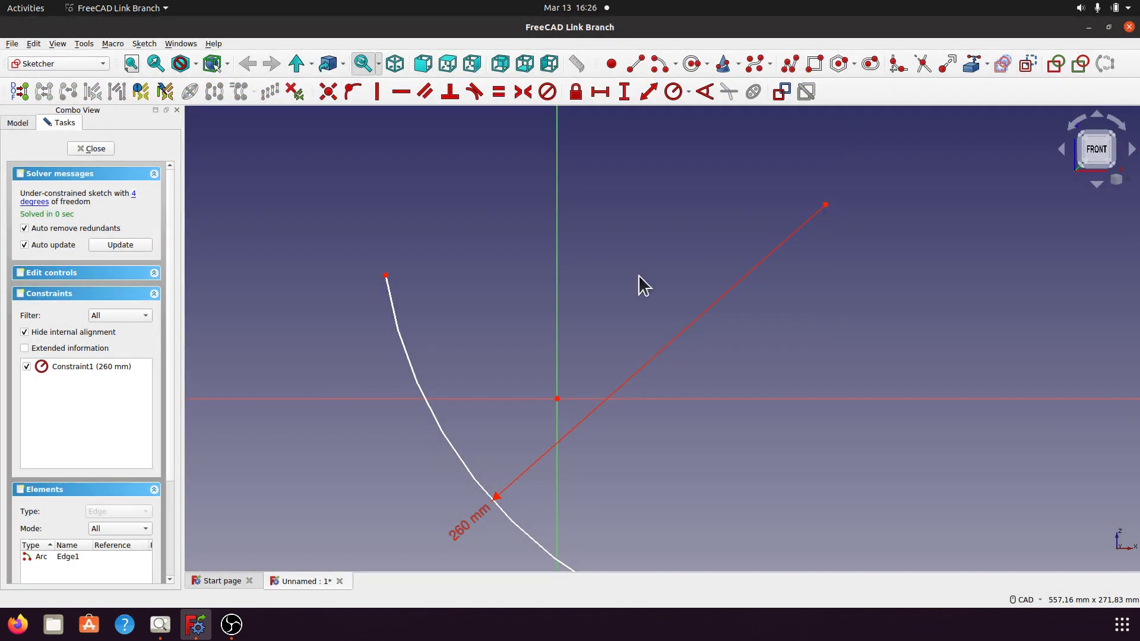
Step: Constrain the arc's upper endpoint onto the vertical axis and its lower endpoint onto the horizontal axis
scroll(634, 307, down, 4)
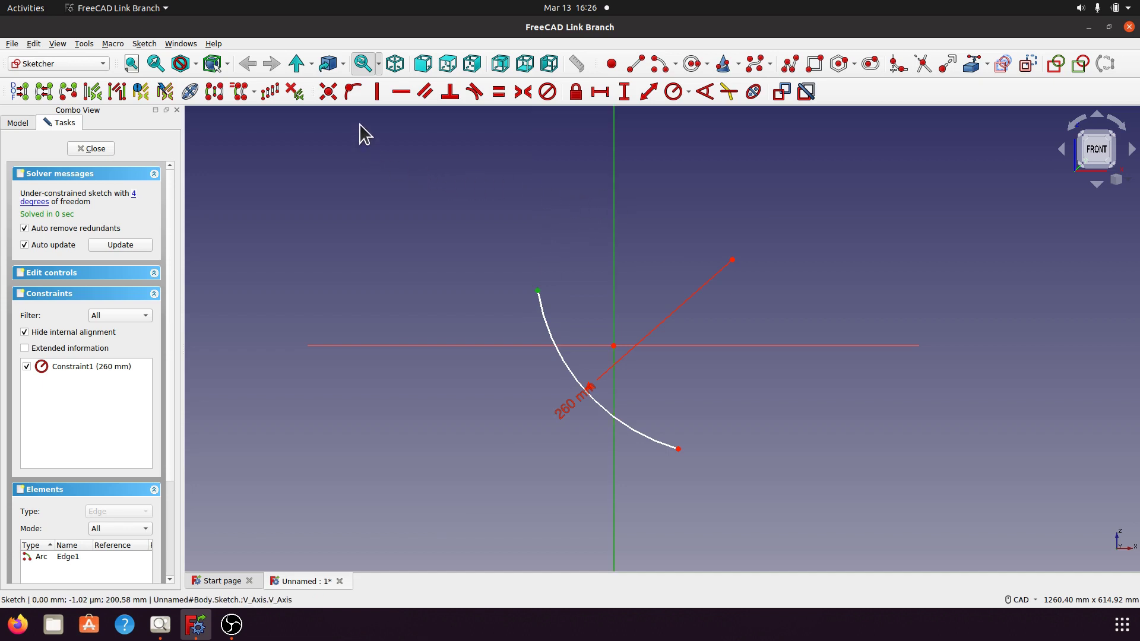
click(352, 92)
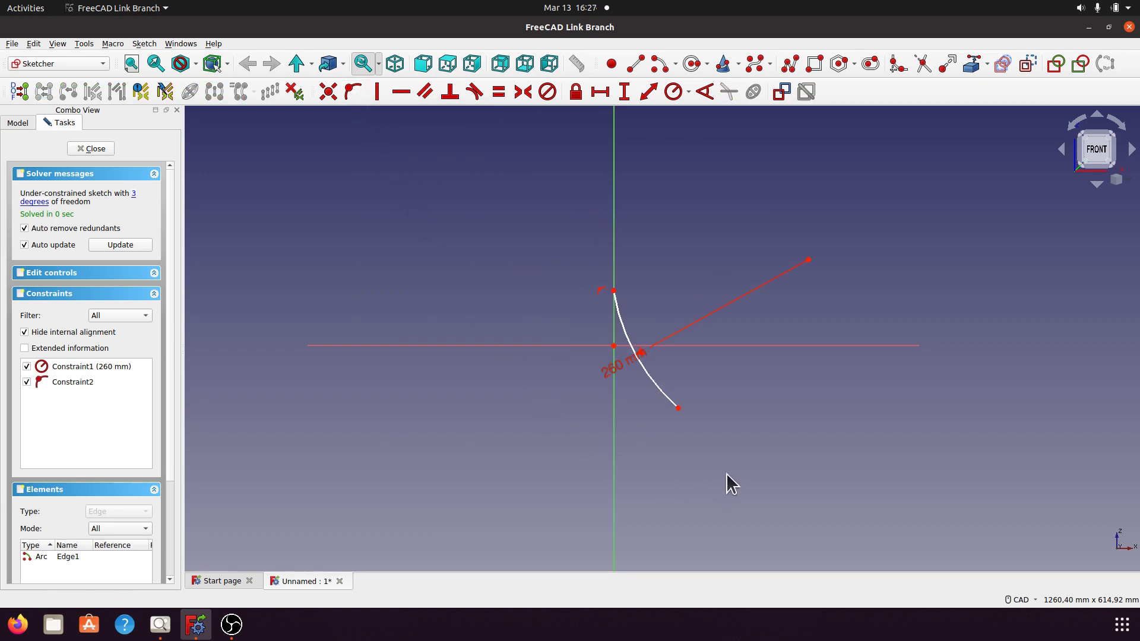
click(678, 409)
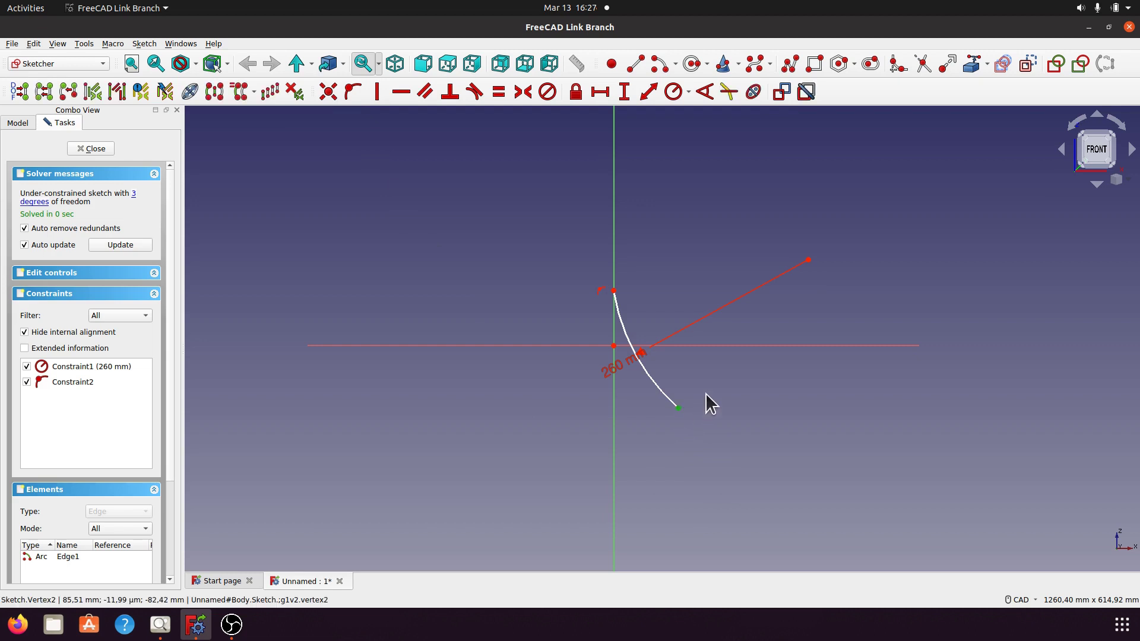
click(730, 345)
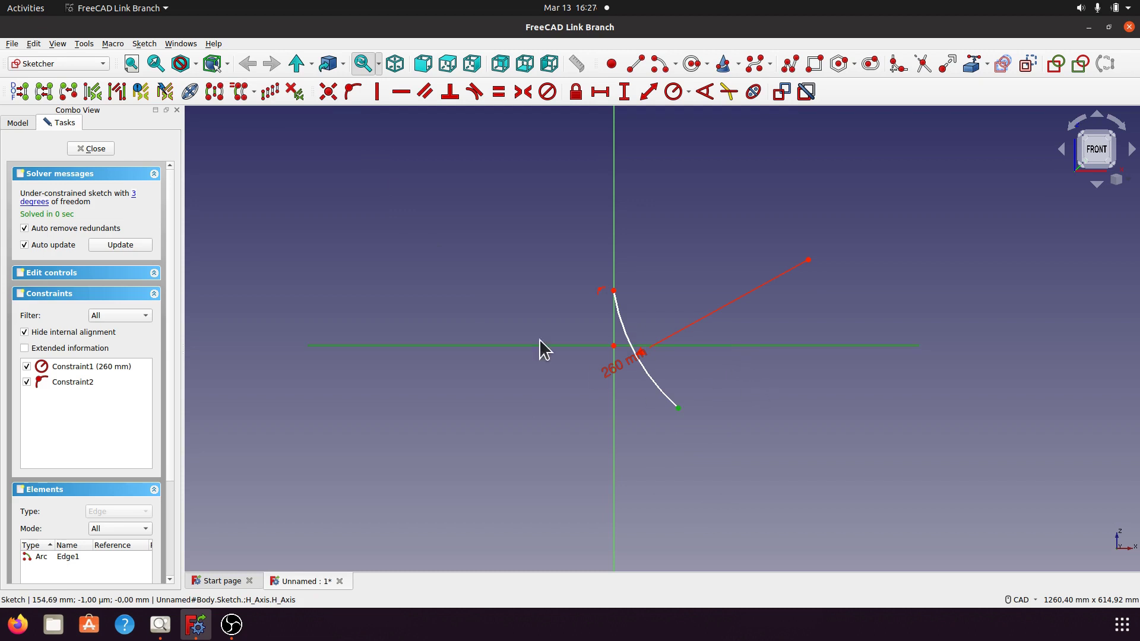
click(354, 93)
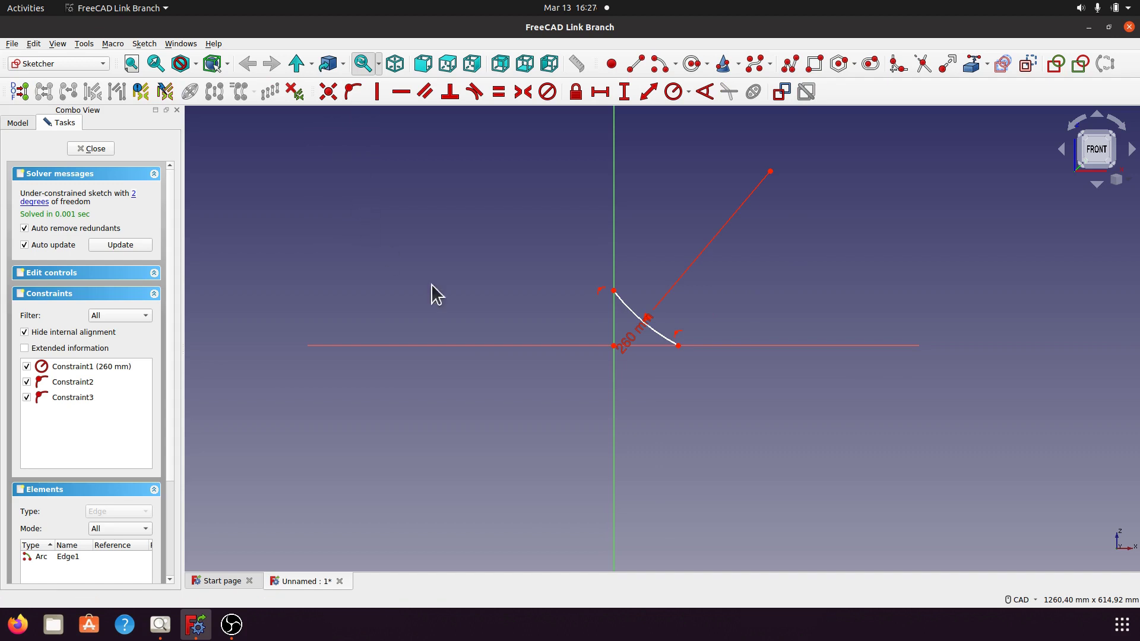
Step: Constrain the horizontal distance from the vertical axis to the arc's lower endpoint to 260 mm
click(678, 346)
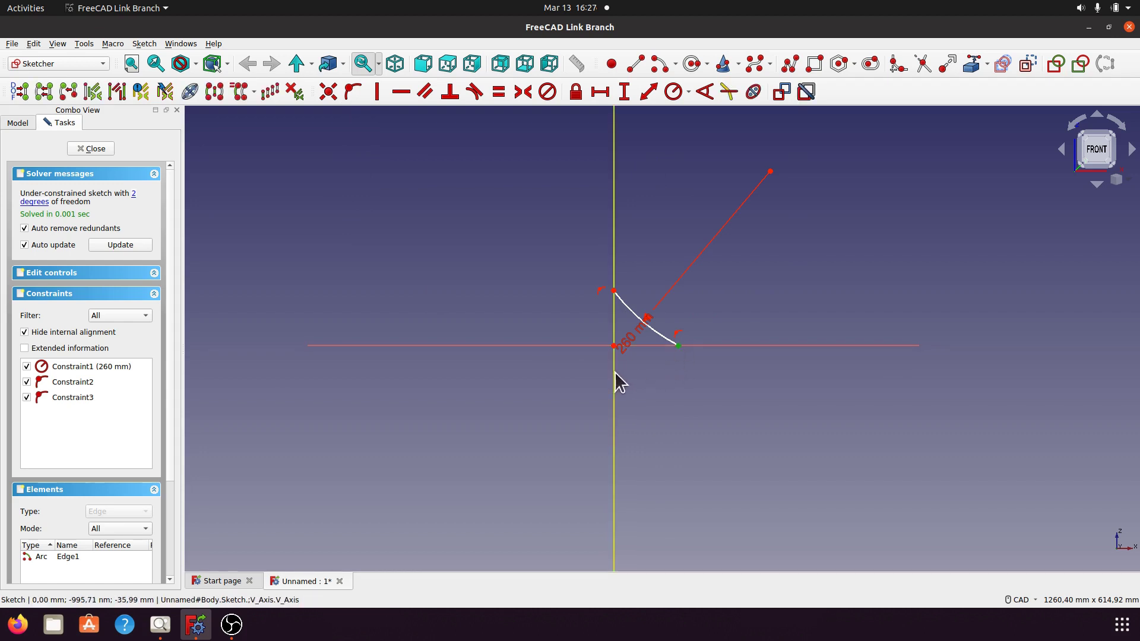
click(599, 92)
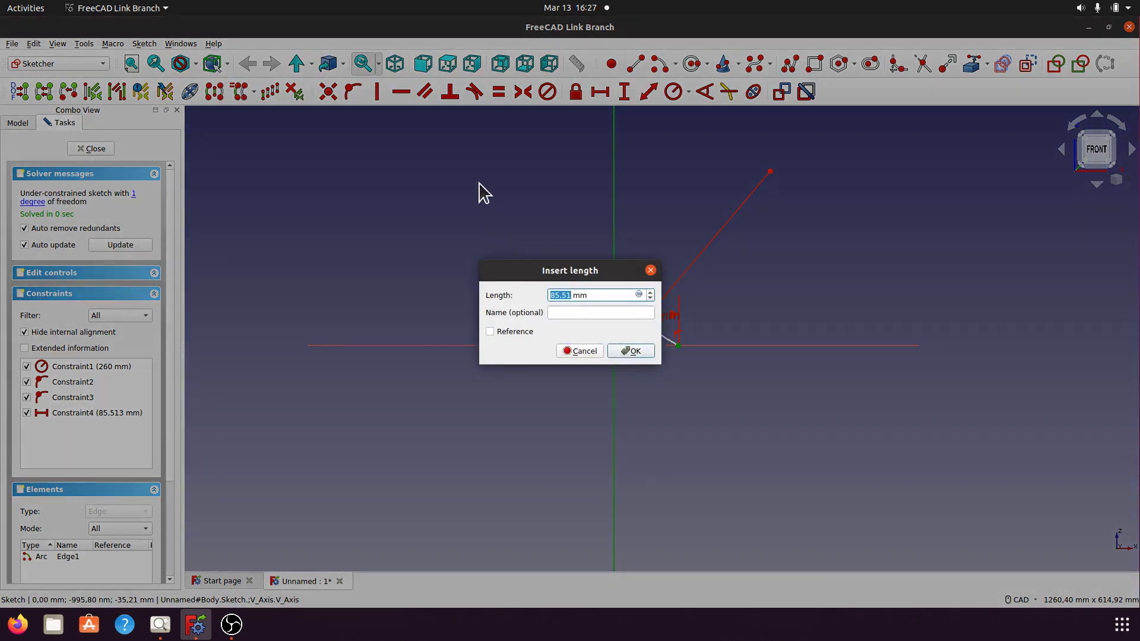
text(260)
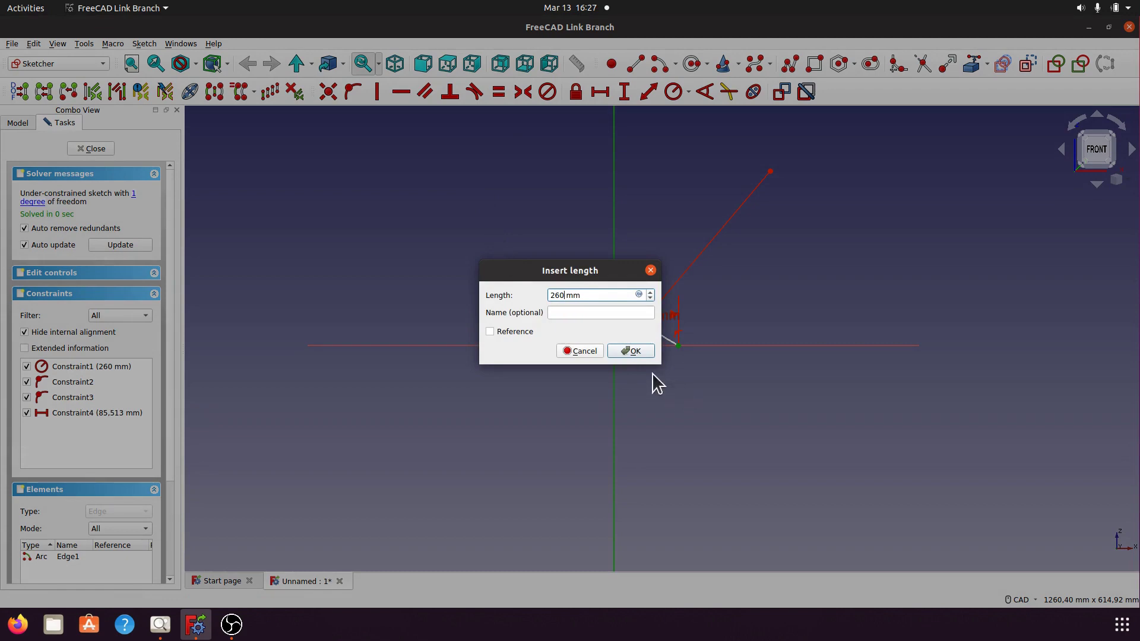
click(631, 352)
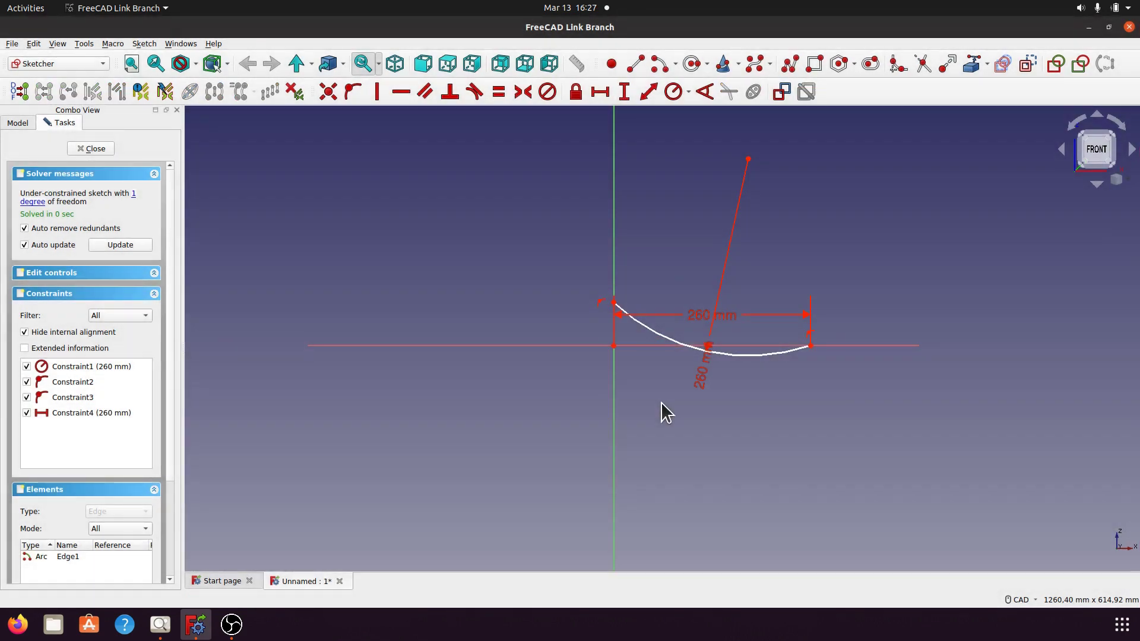
Step: Pull the arc's upper endpoint up along the vertical axis and constrain its vertical distance from the horizontal axis to 260 mm
drag(615, 304, 620, 149)
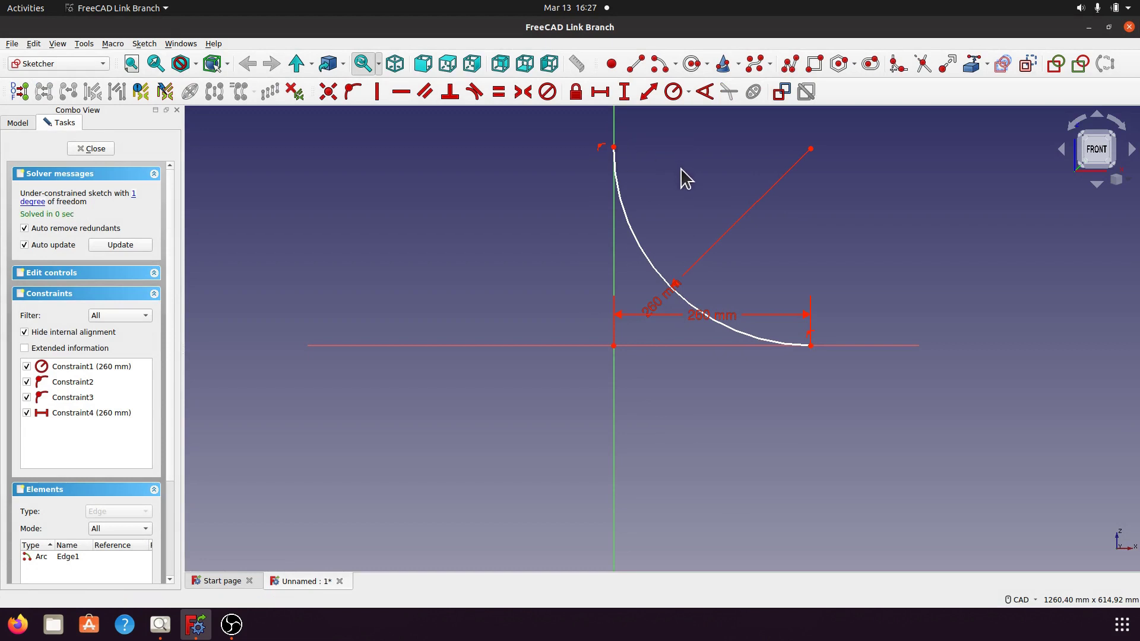
click(615, 150)
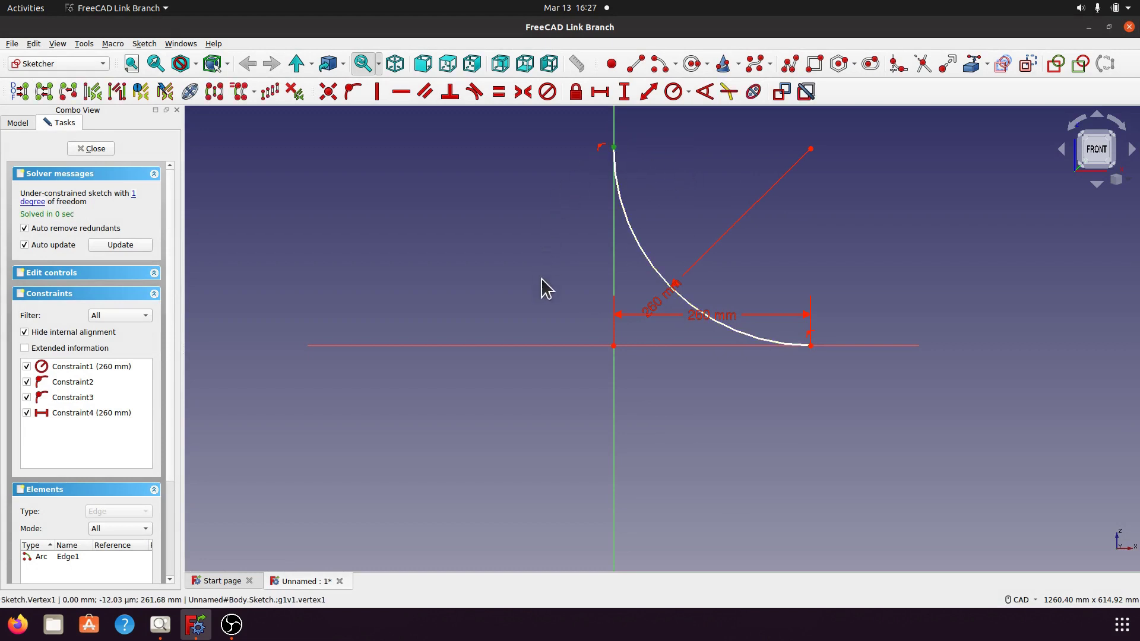
click(565, 346)
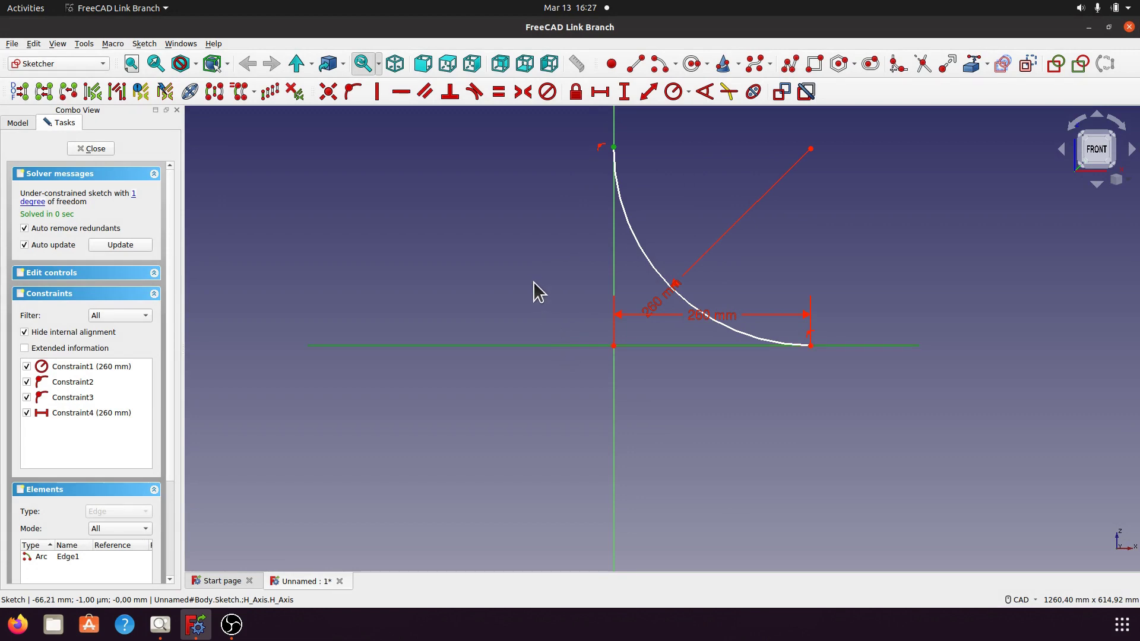
click(624, 92)
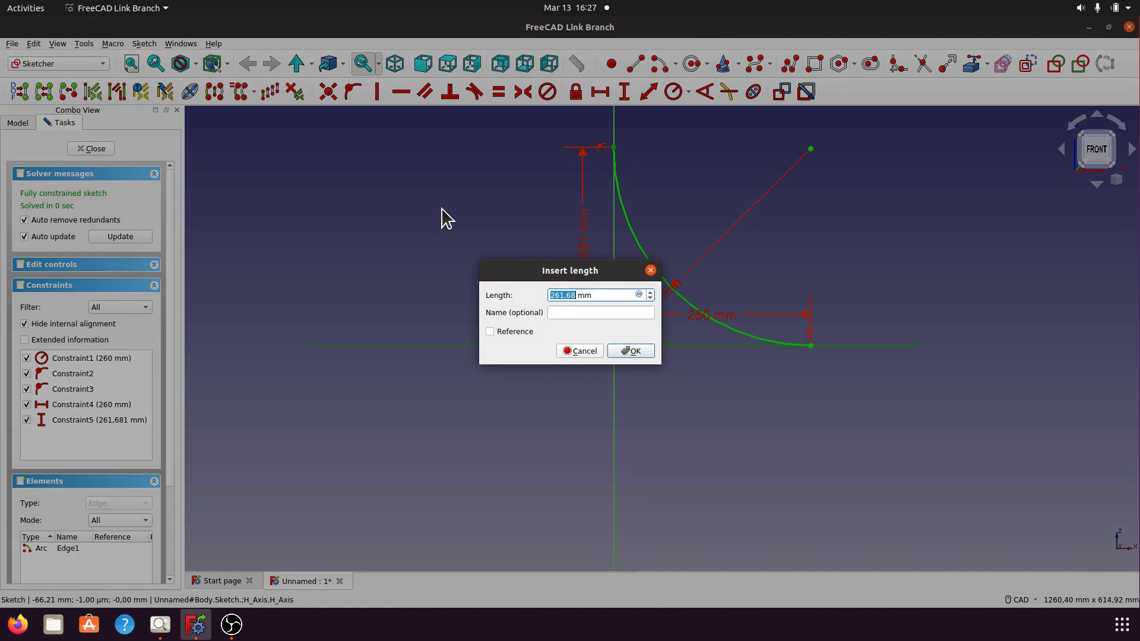
text(2)
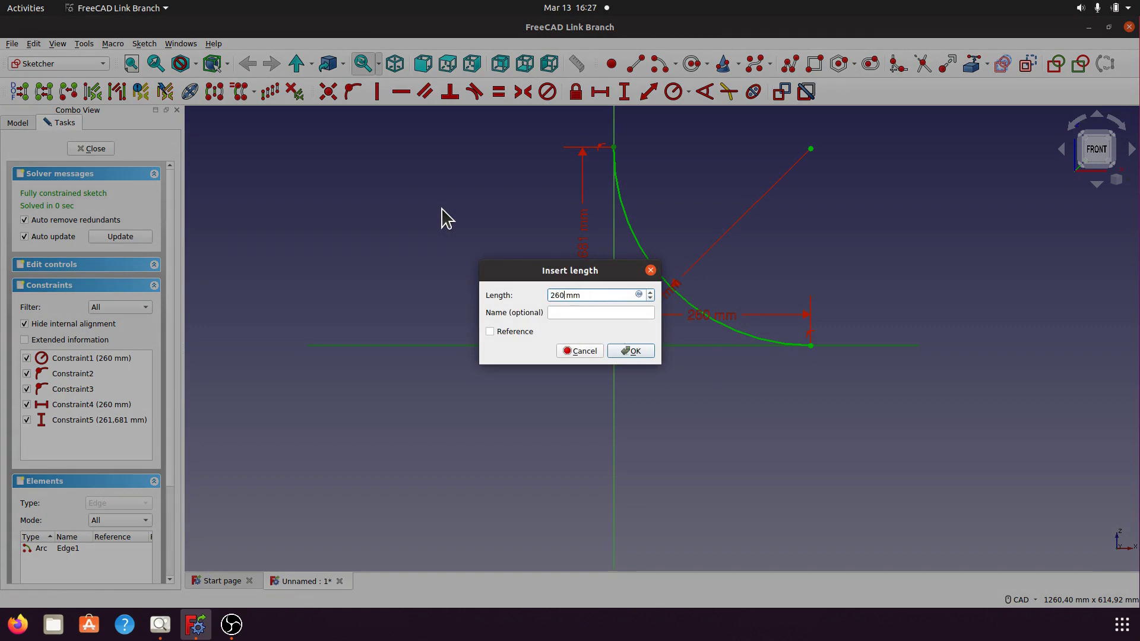
text(60)
click(639, 352)
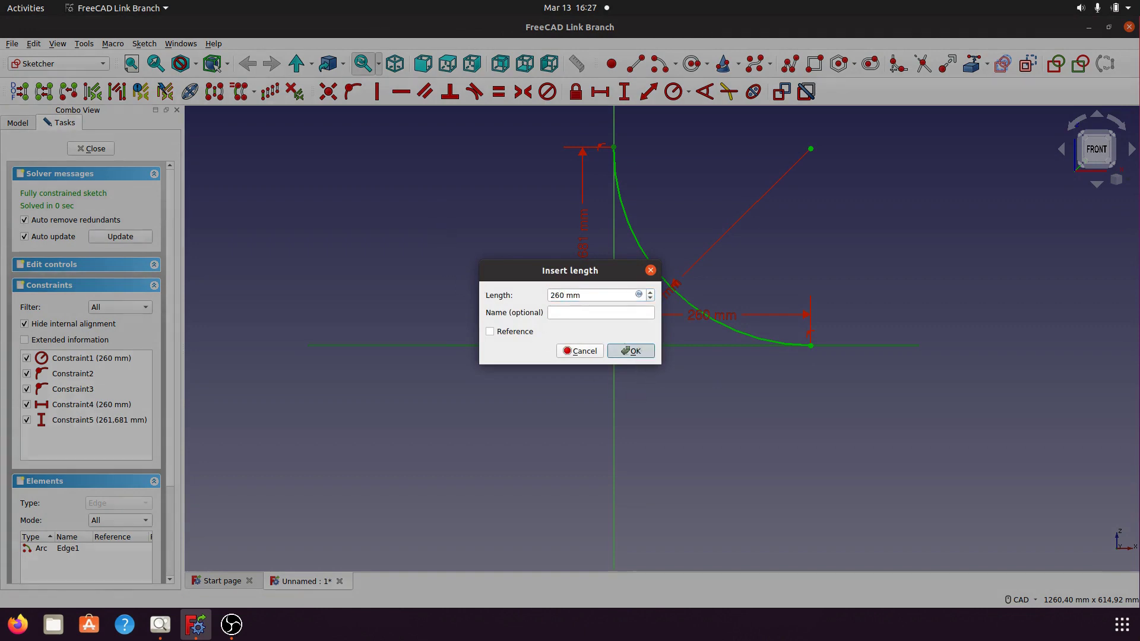
Step: Move the horizontal 260 mm dimension below the horizontal axis, clear of the arc
middle_drag(677, 432, 628, 440)
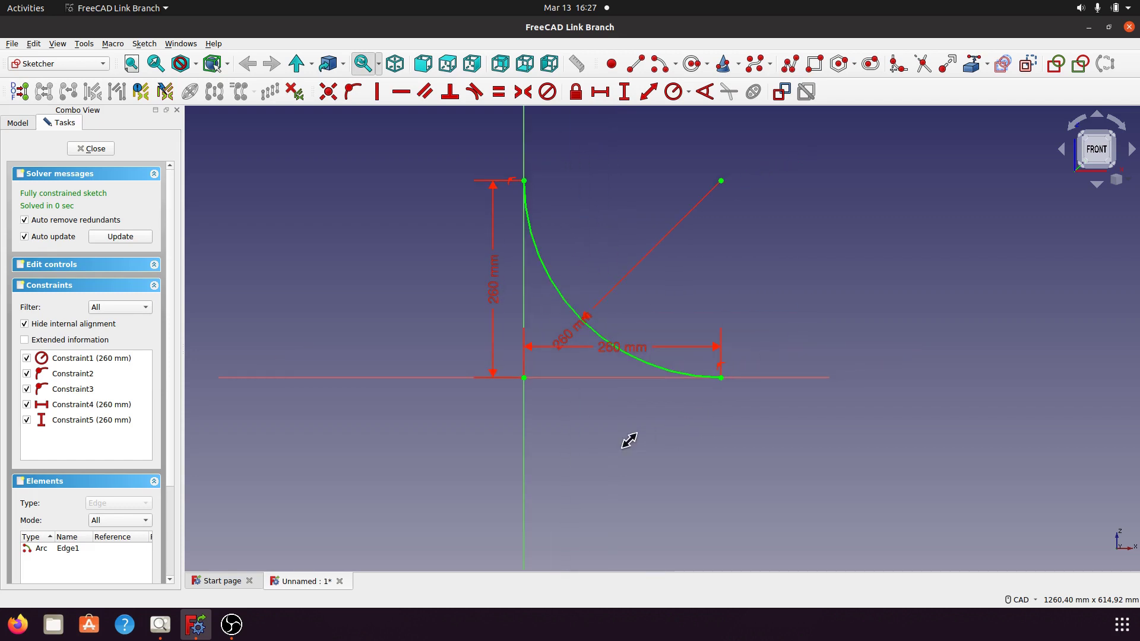
scroll(636, 453, down, 2)
drag(615, 353, 623, 421)
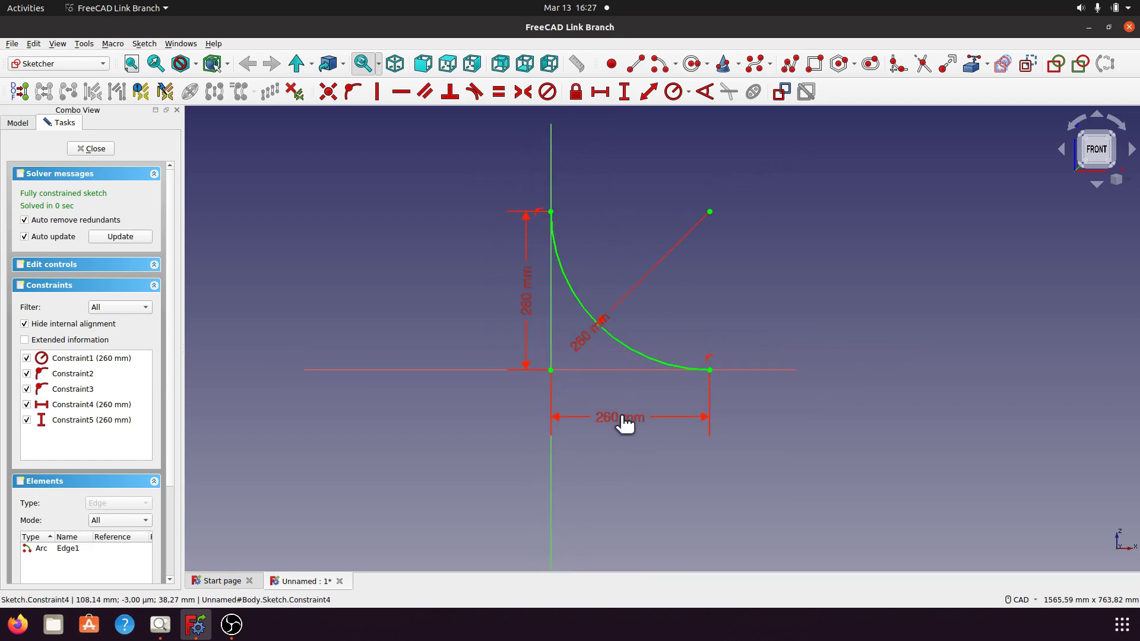
Step: Check the reference drawing and draw a line about 98 mm long from the arc's lower endpoint outward along the horizontal axis
click(160, 625)
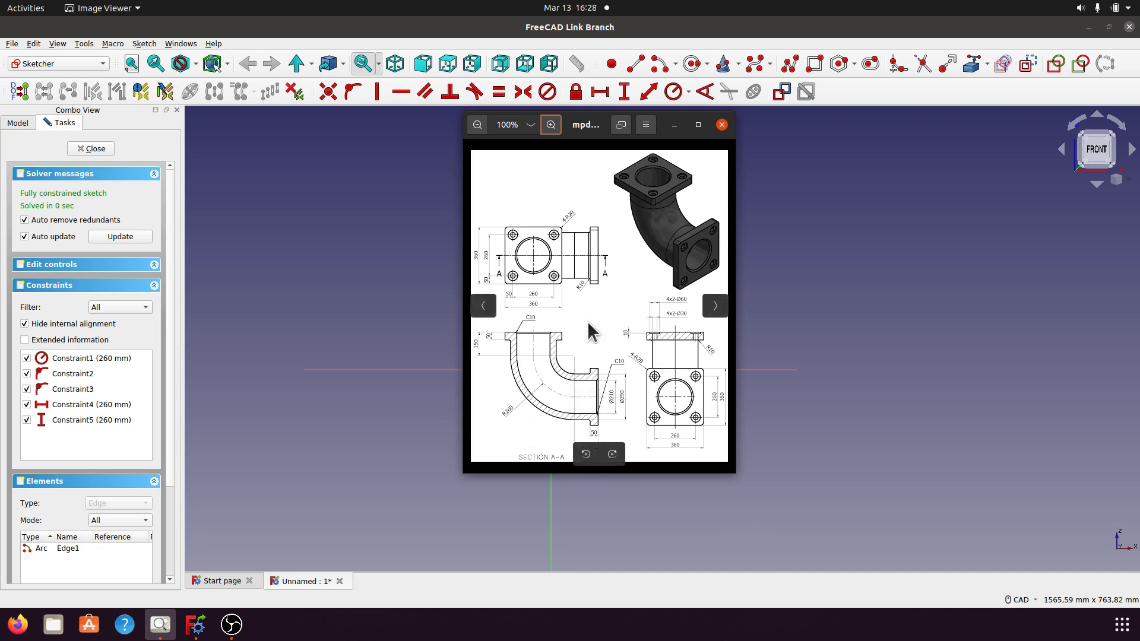
click(675, 125)
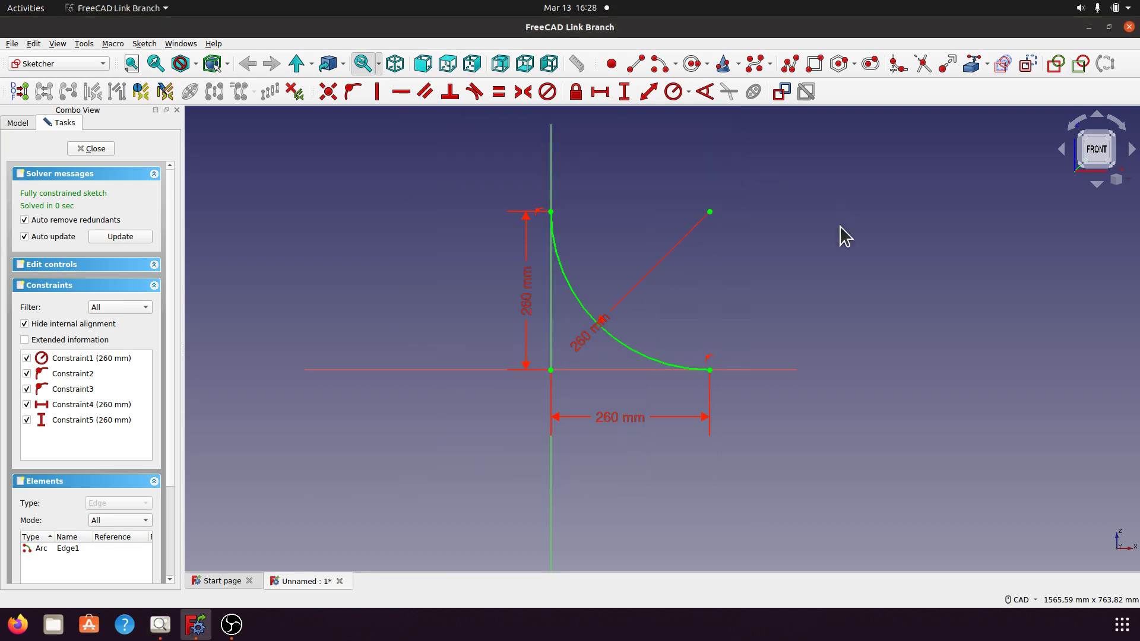
click(637, 65)
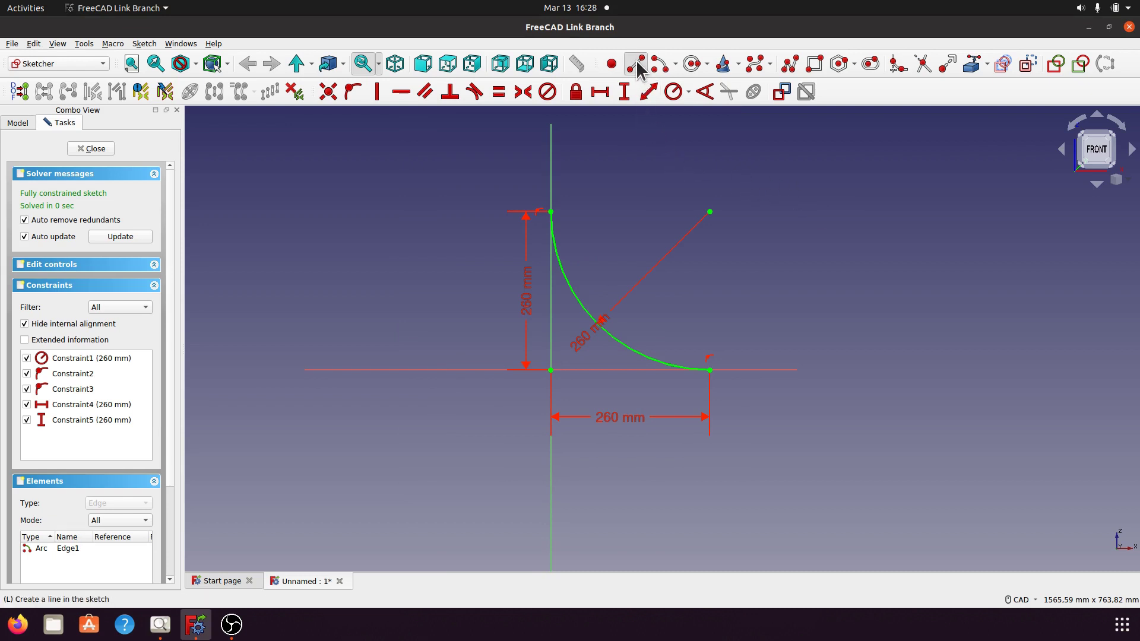
click(709, 370)
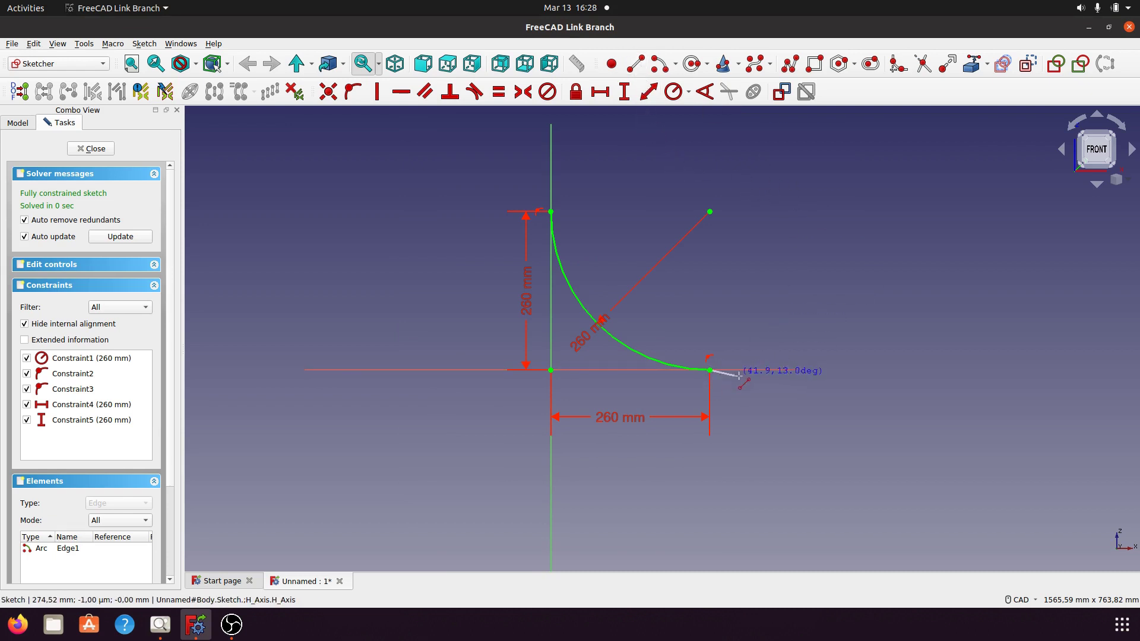
click(769, 369)
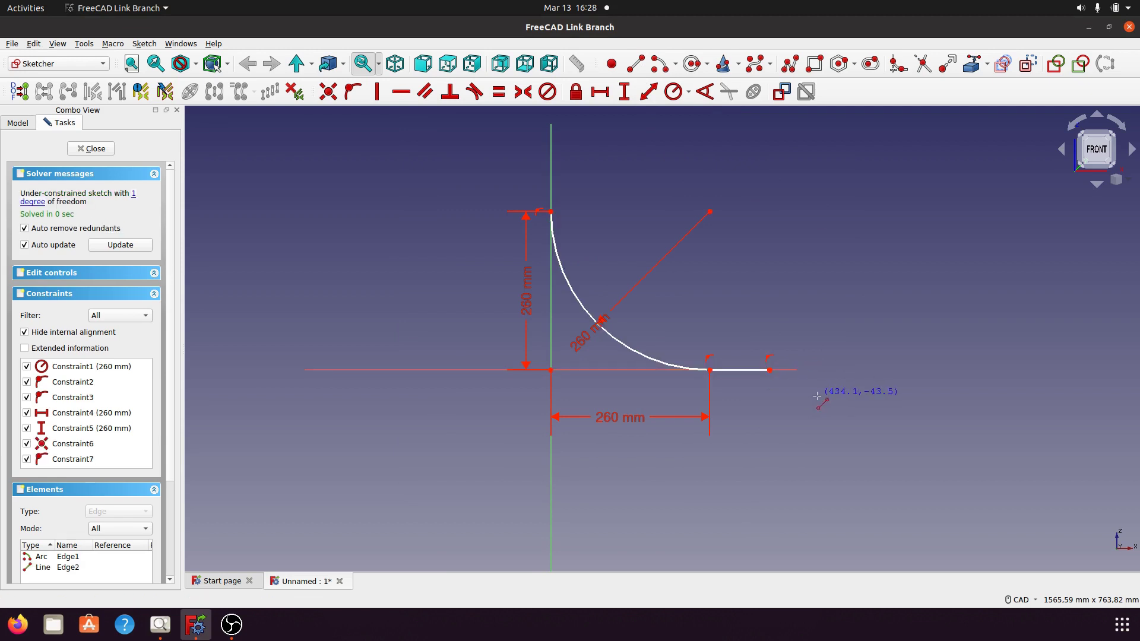
Step: Constrain the horizontal line's length to 100 mm
click(743, 371)
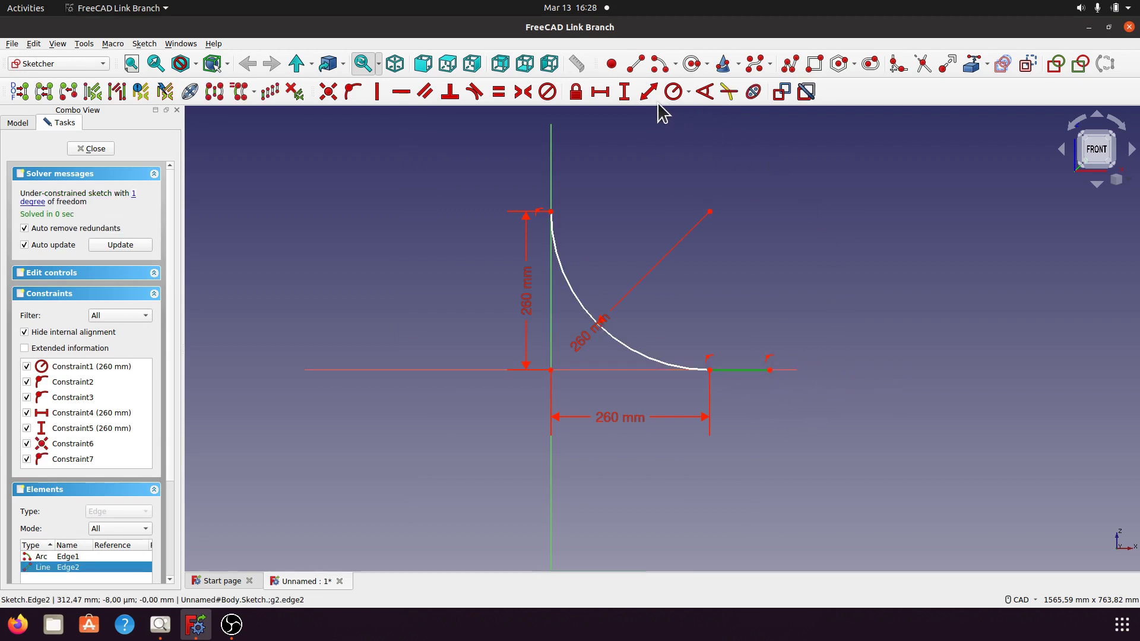
click(599, 91)
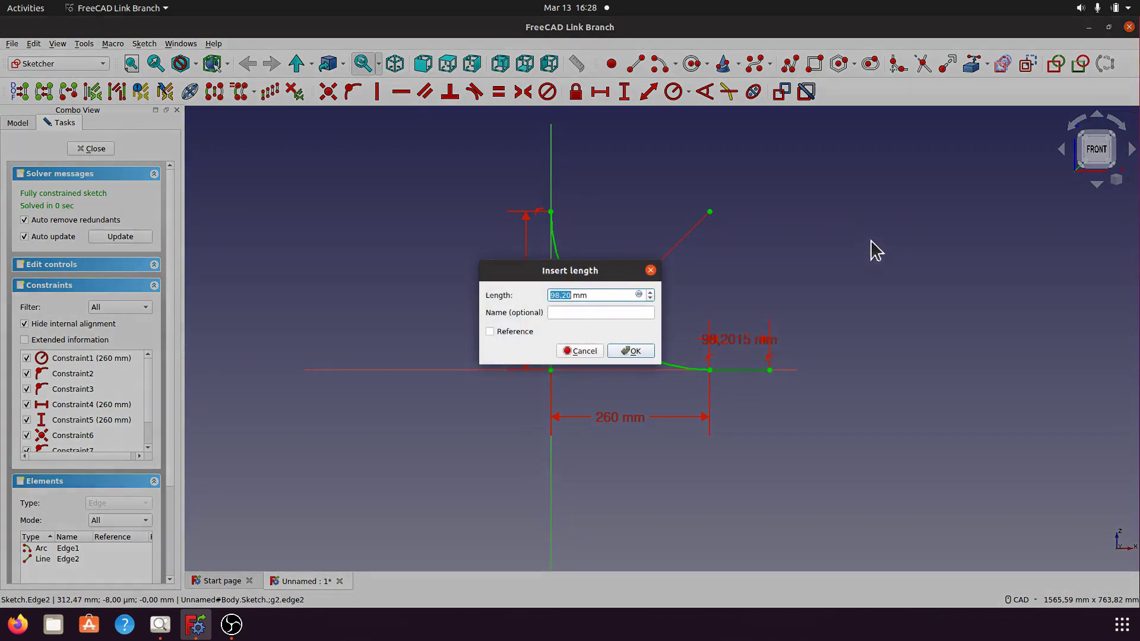
text(1)
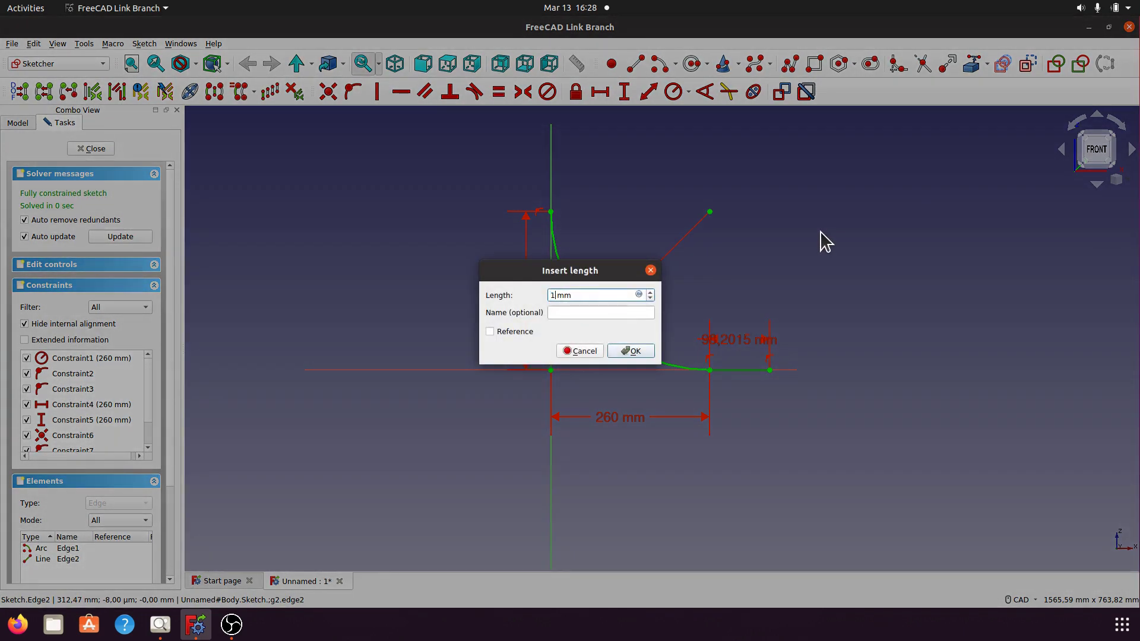
text(00)
click(638, 352)
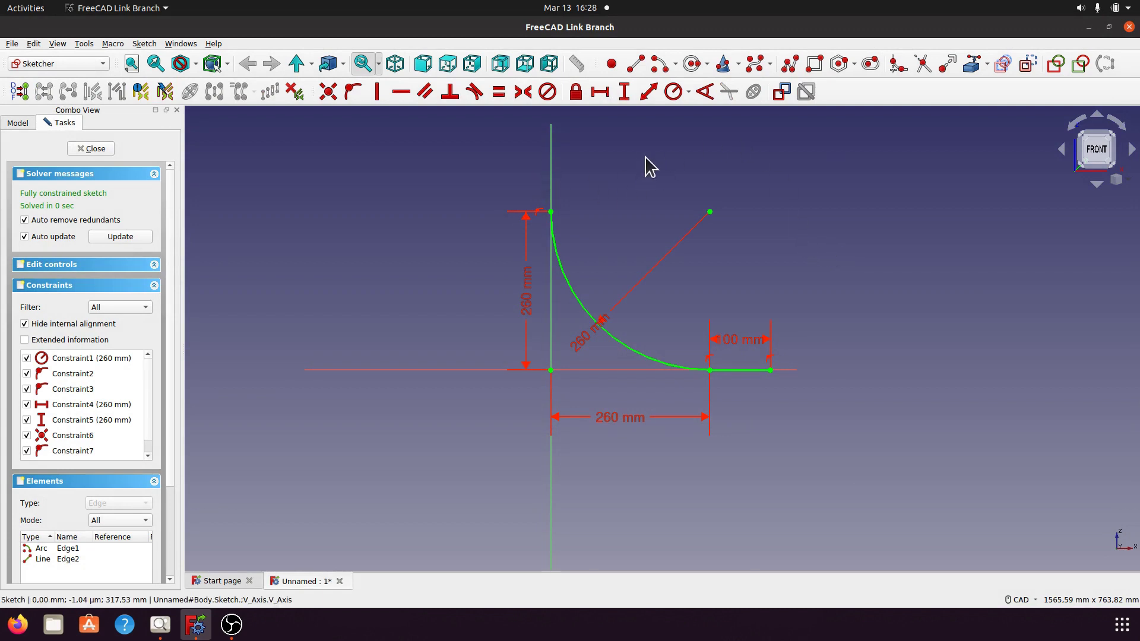
Step: Draw a line about 91 mm long from the arc's upper endpoint upward along the vertical axis
click(551, 212)
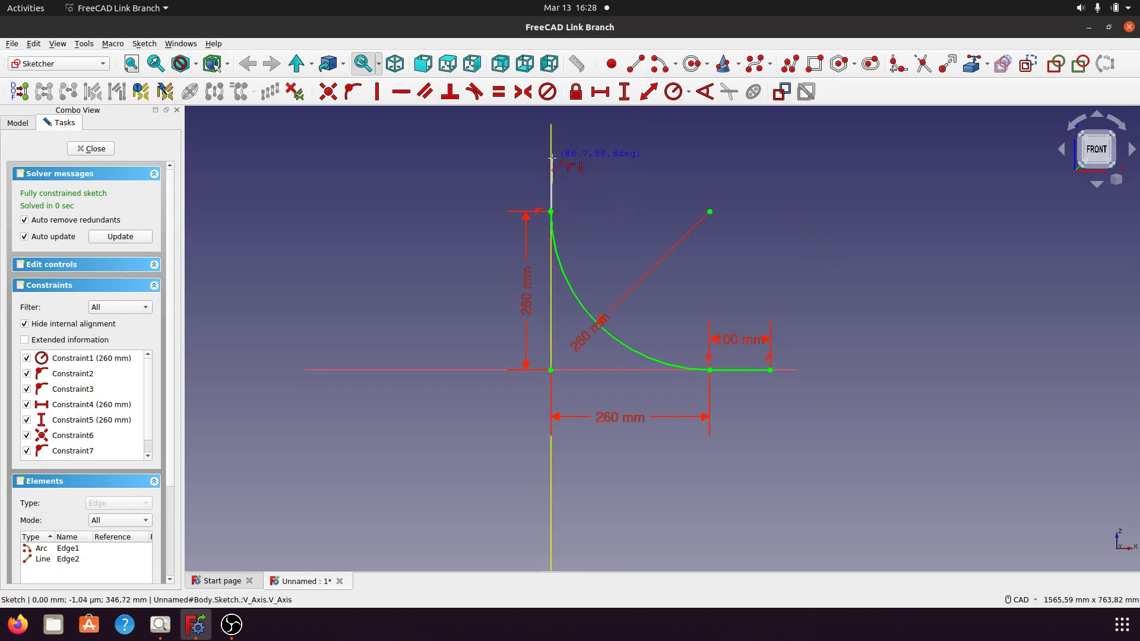
click(550, 155)
key(Escape)
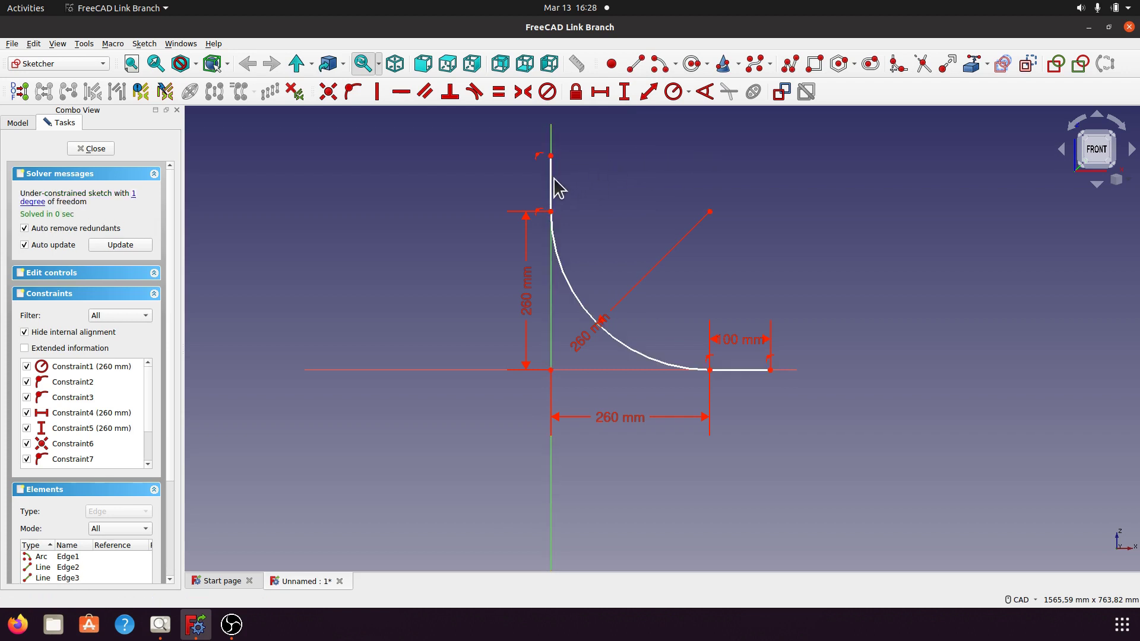
Step: Constrain the vertical line's length to 100 mm and close the finished path sketch
click(553, 179)
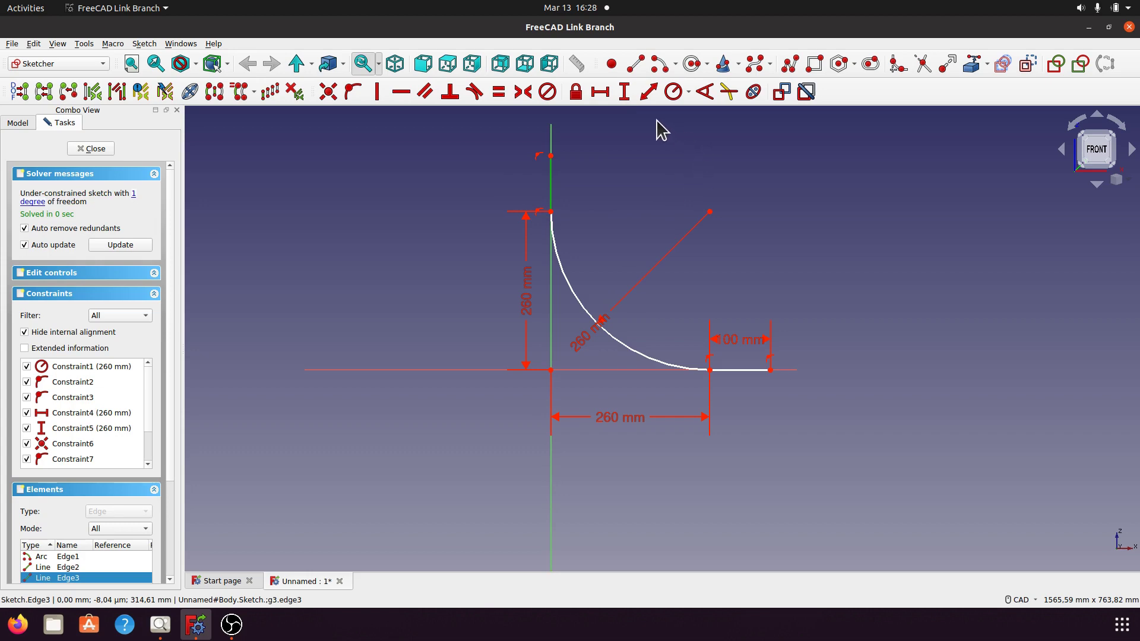
click(624, 93)
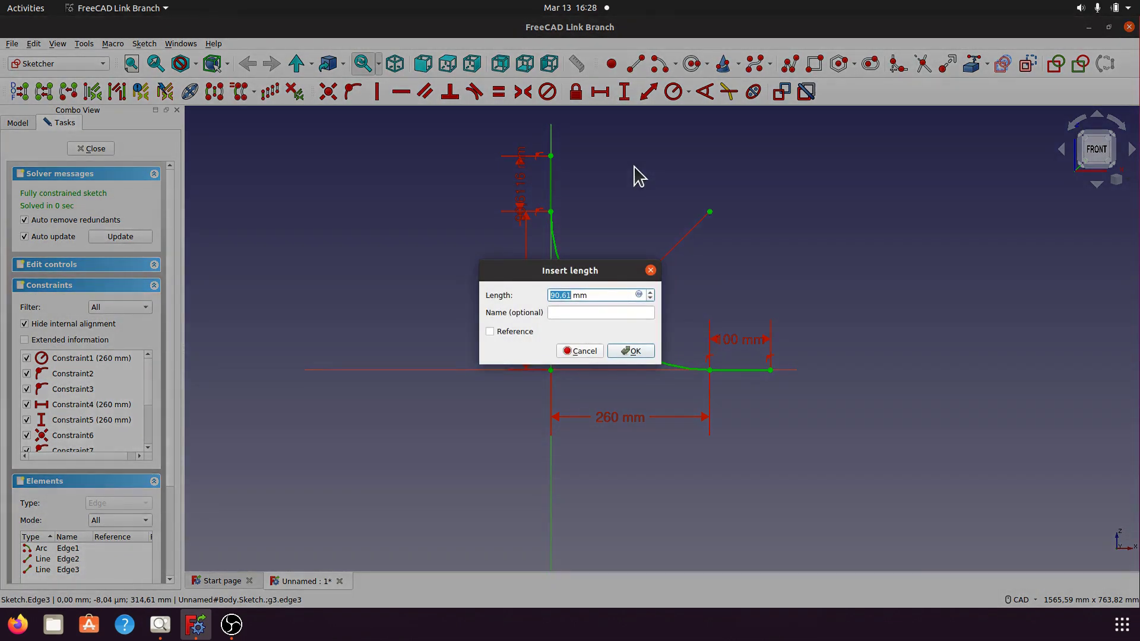
text(100)
click(632, 351)
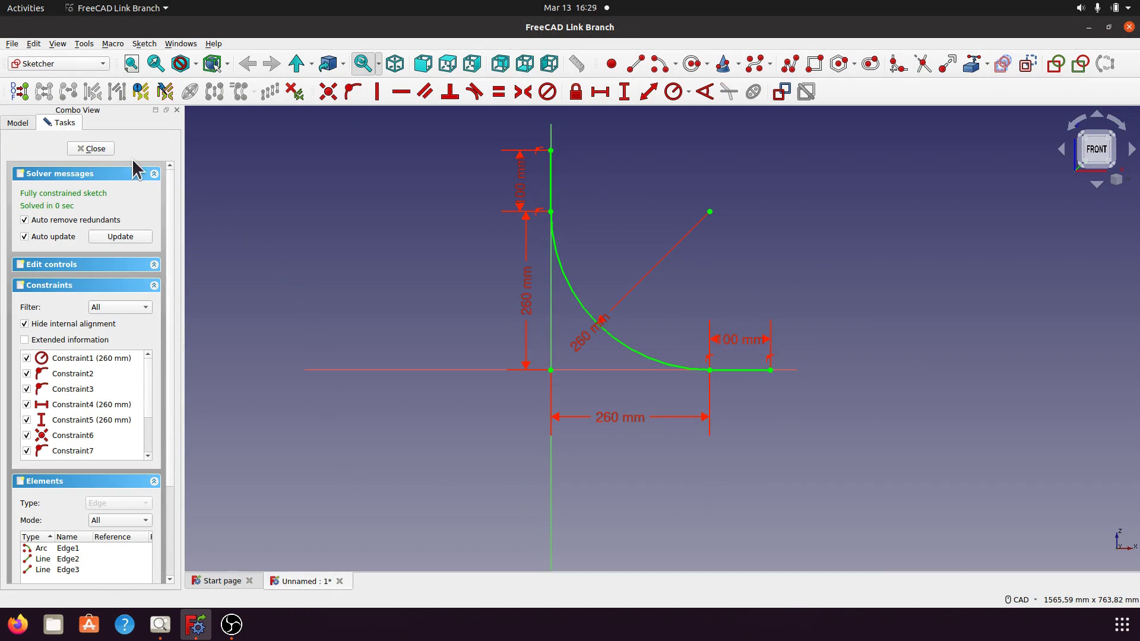
click(94, 149)
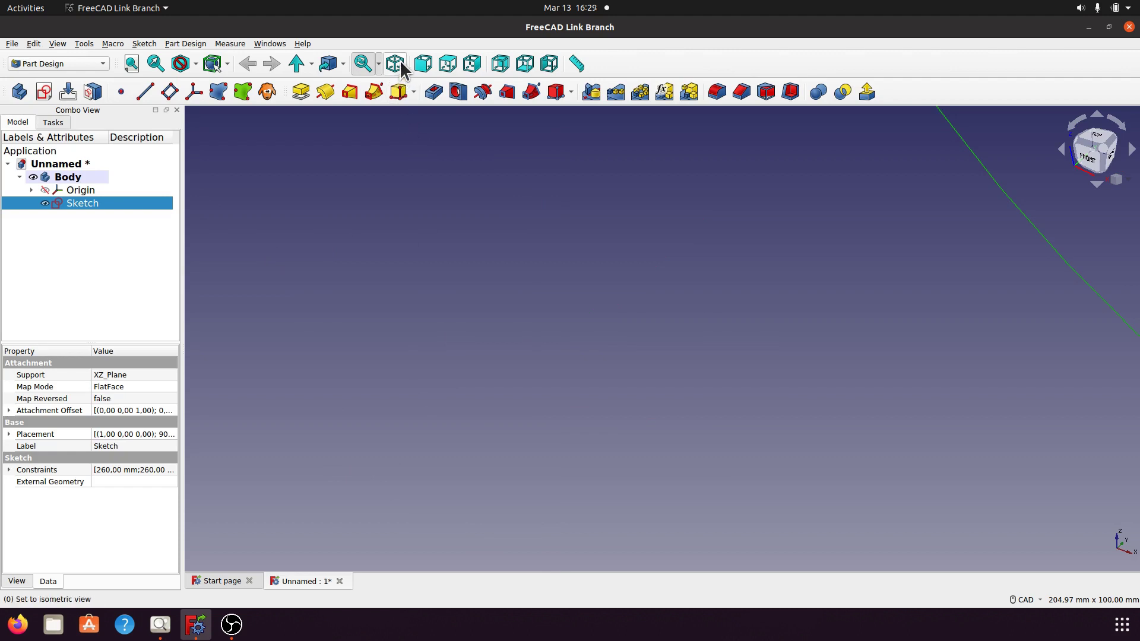
click(133, 65)
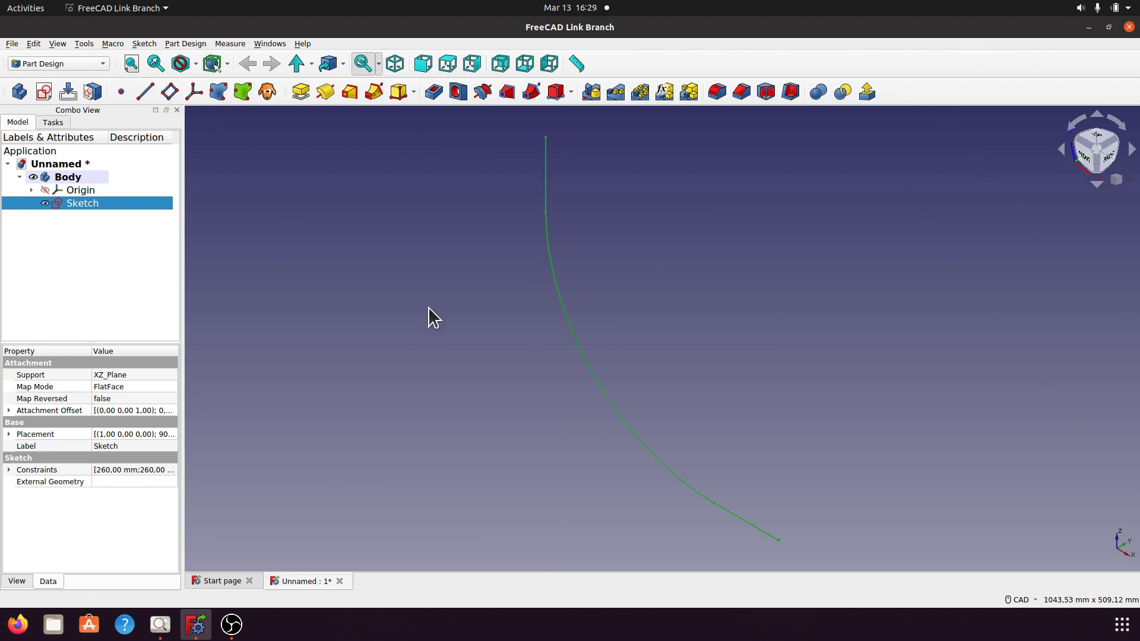
Step: Set the draw style to Shadow and redirect its light with the light manipulator
click(195, 64)
click(202, 191)
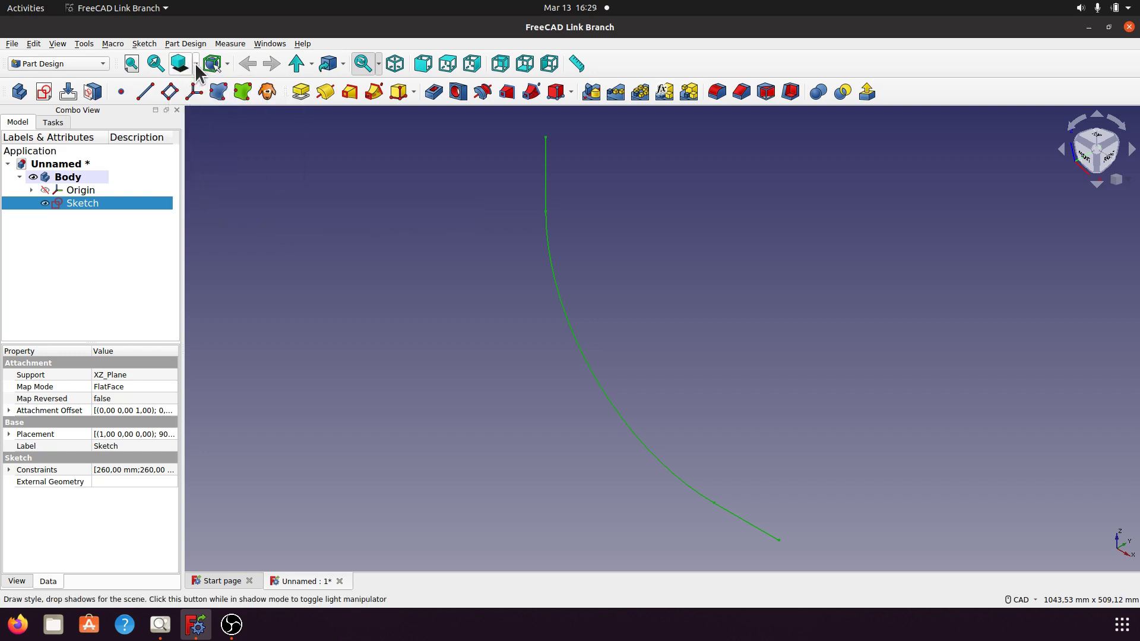
click(195, 64)
click(201, 191)
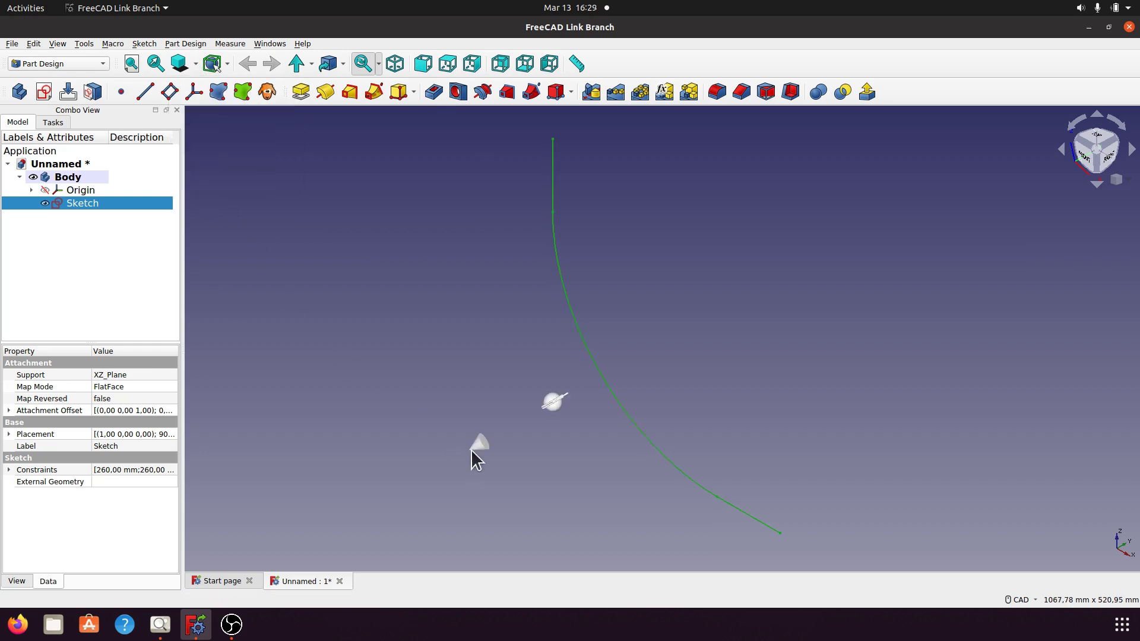
drag(472, 450, 582, 445)
click(196, 63)
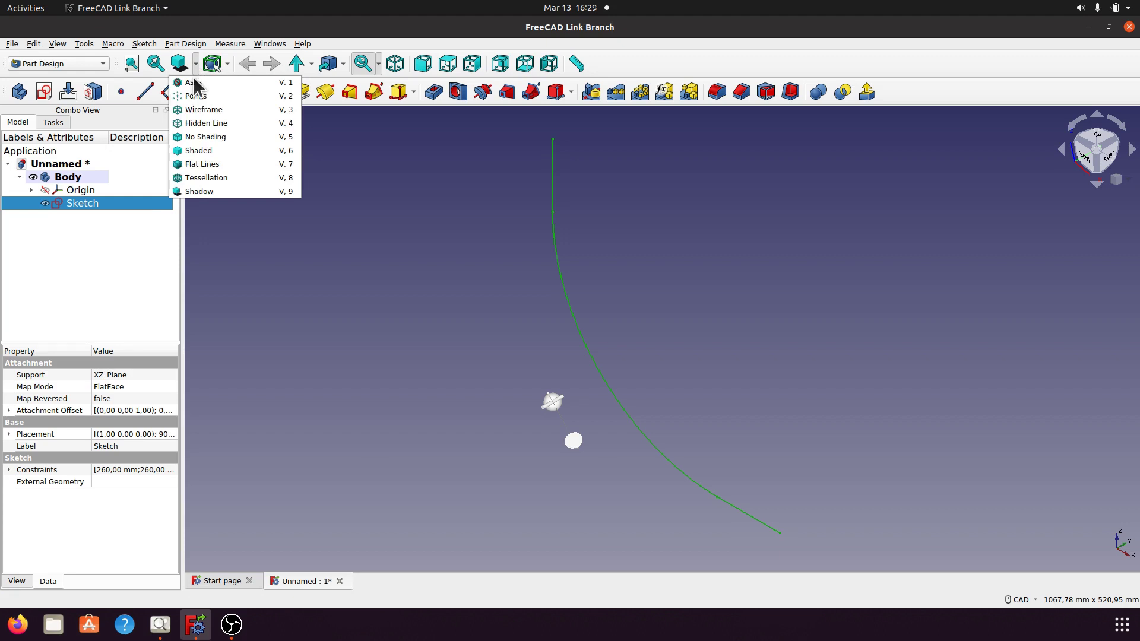
click(203, 191)
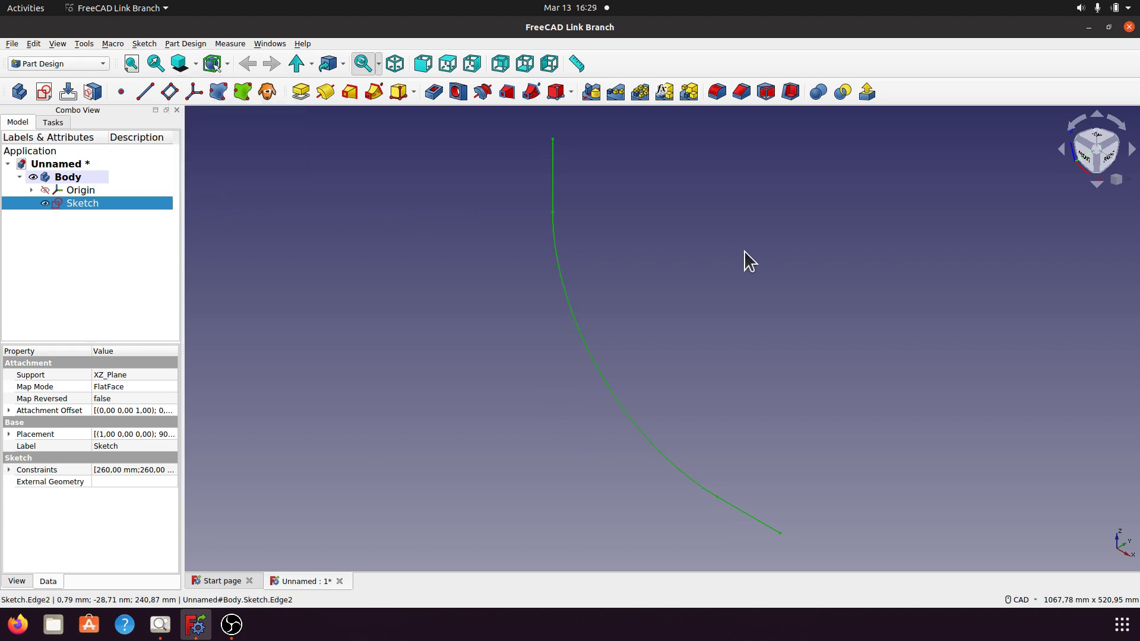
Step: Show the body's origin planes and axes in the 3D view
click(76, 190)
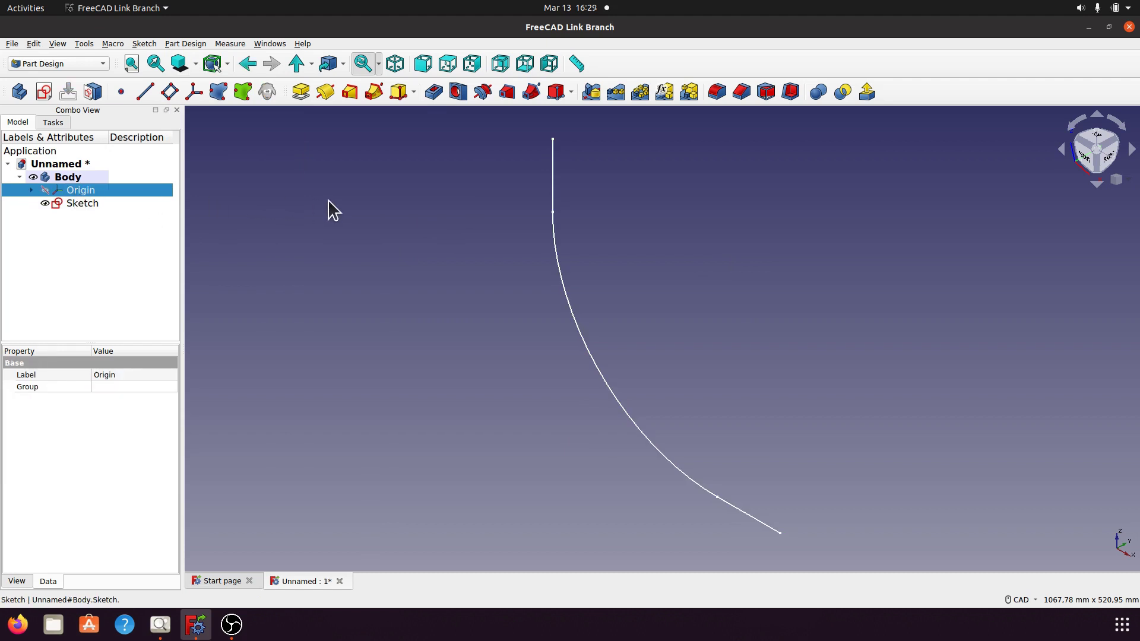
key(space)
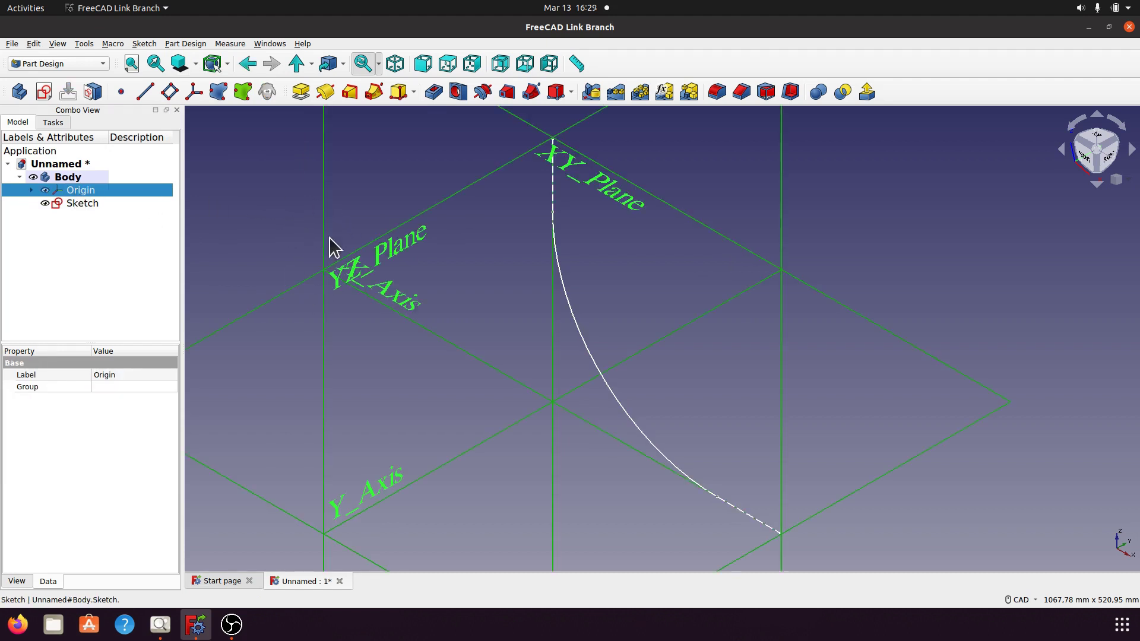
mouse_move(492, 263)
middle_down()
mouse_move(542, 283)
mouse_move(542, 311)
mouse_move(534, 278)
middle_up()
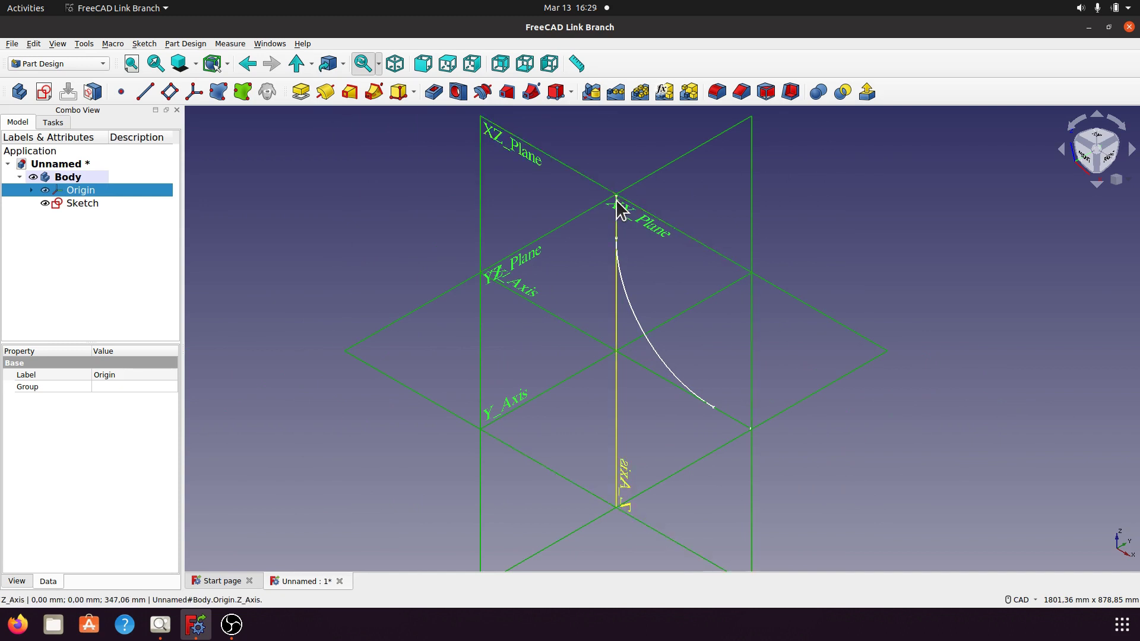
Step: Hide the XZ and YZ planes of the body's origin
click(30, 189)
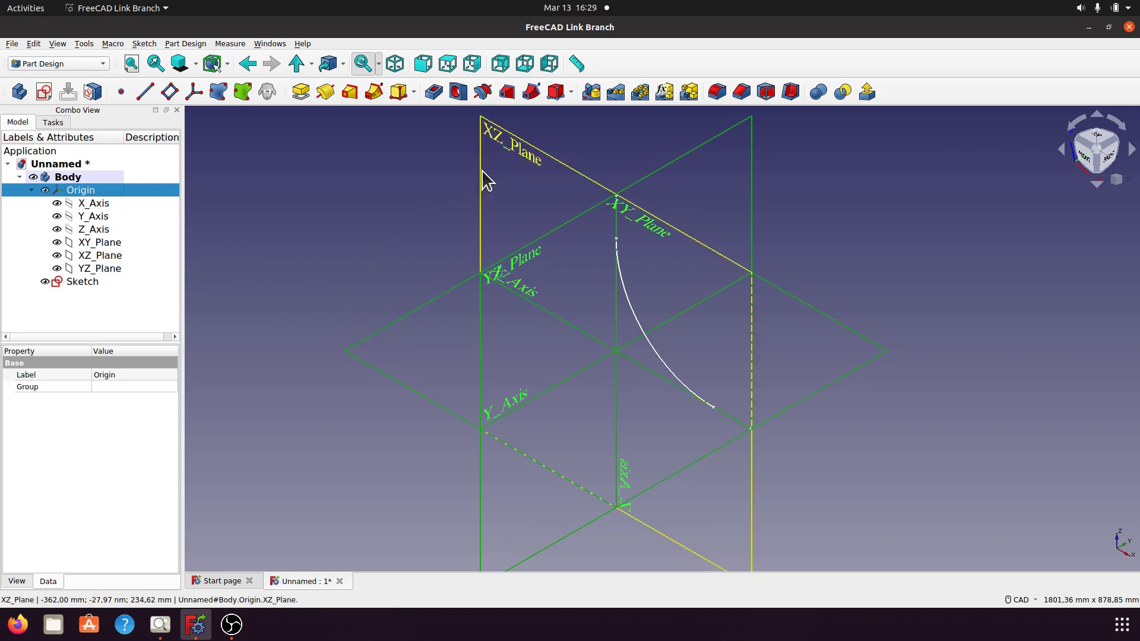
click(101, 255)
key(space)
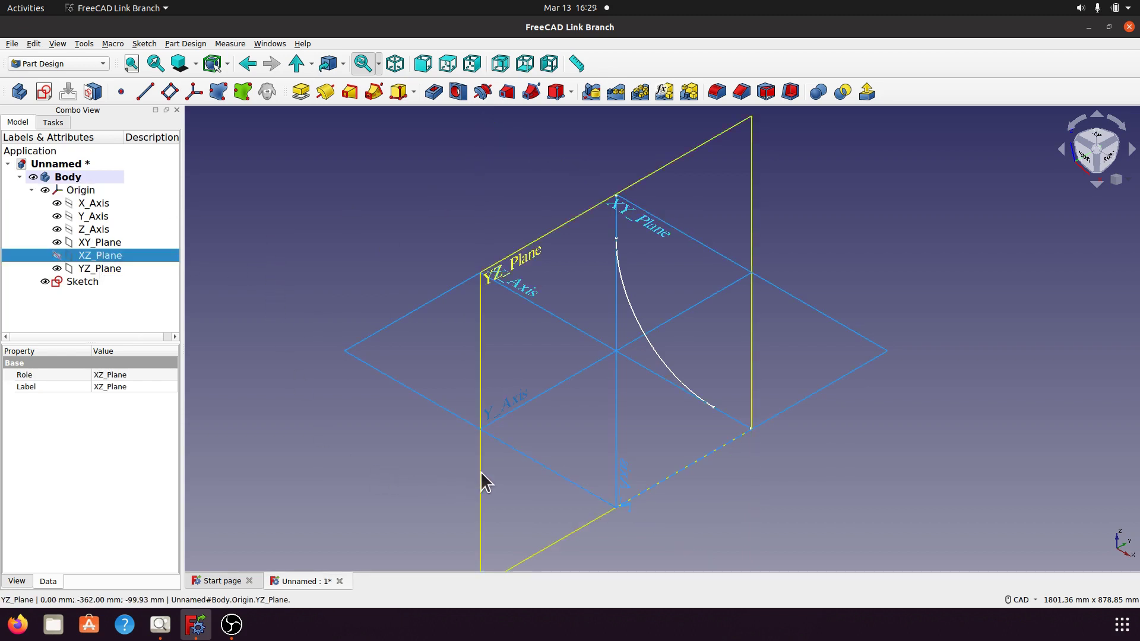
click(101, 268)
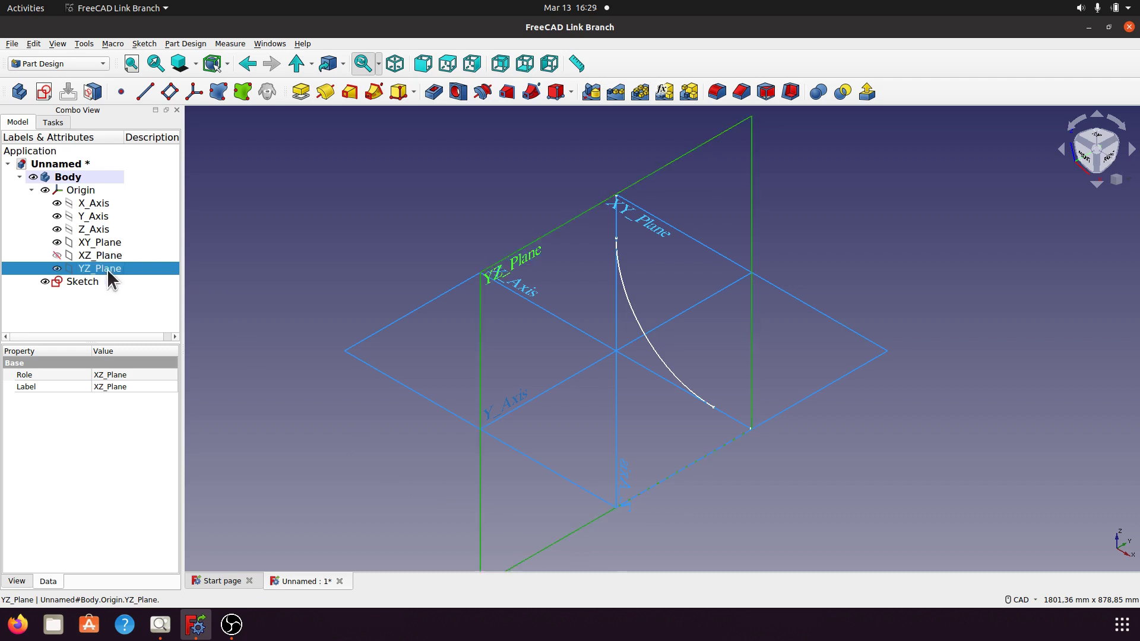
key(space)
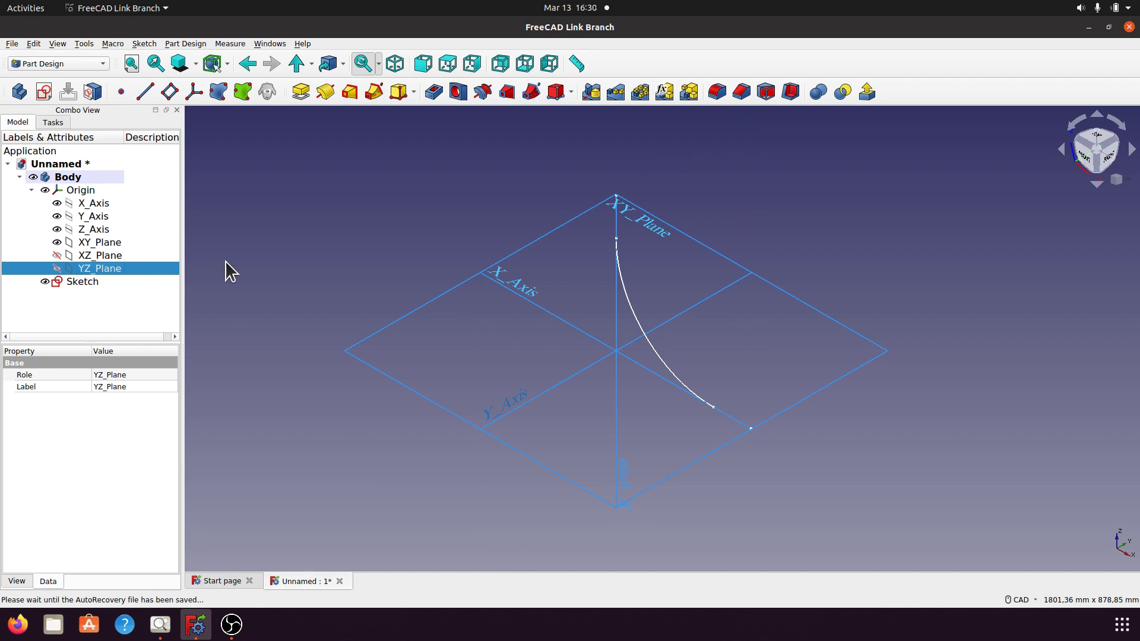
Step: Hide the Z, Y and X axes of the origin, leaving only the XY plane shown
click(121, 224)
key(space)
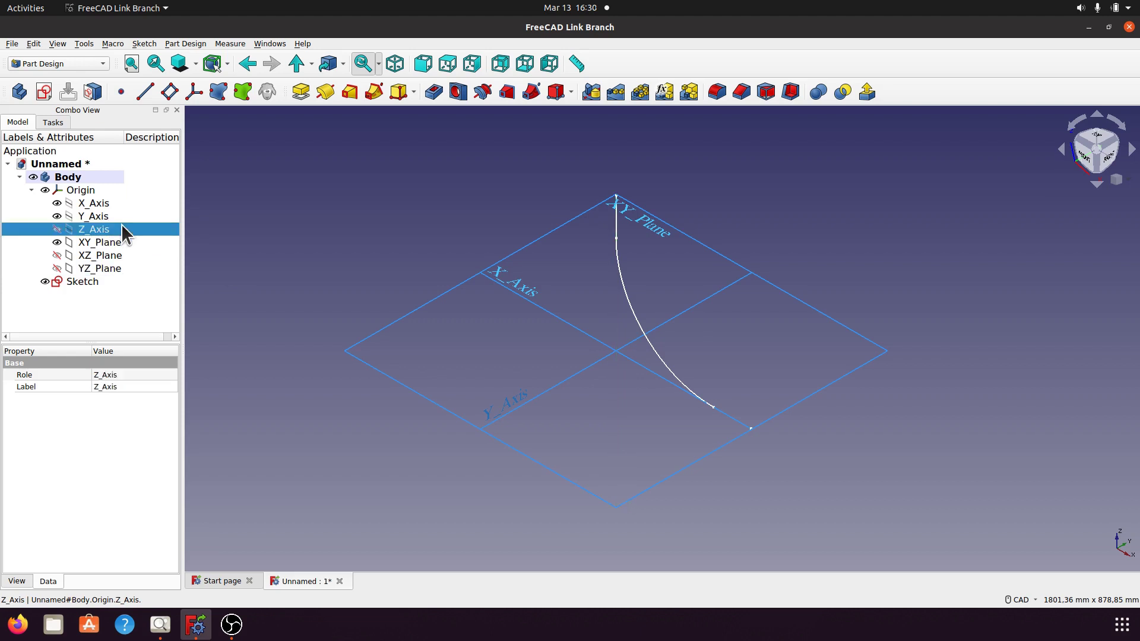
click(122, 216)
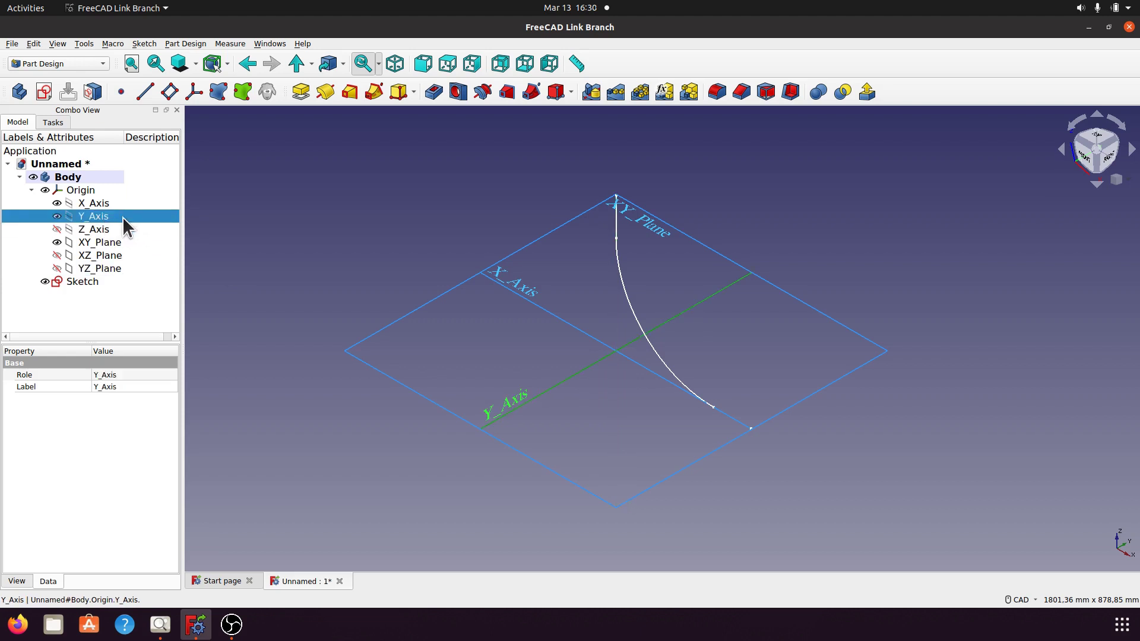
key(space)
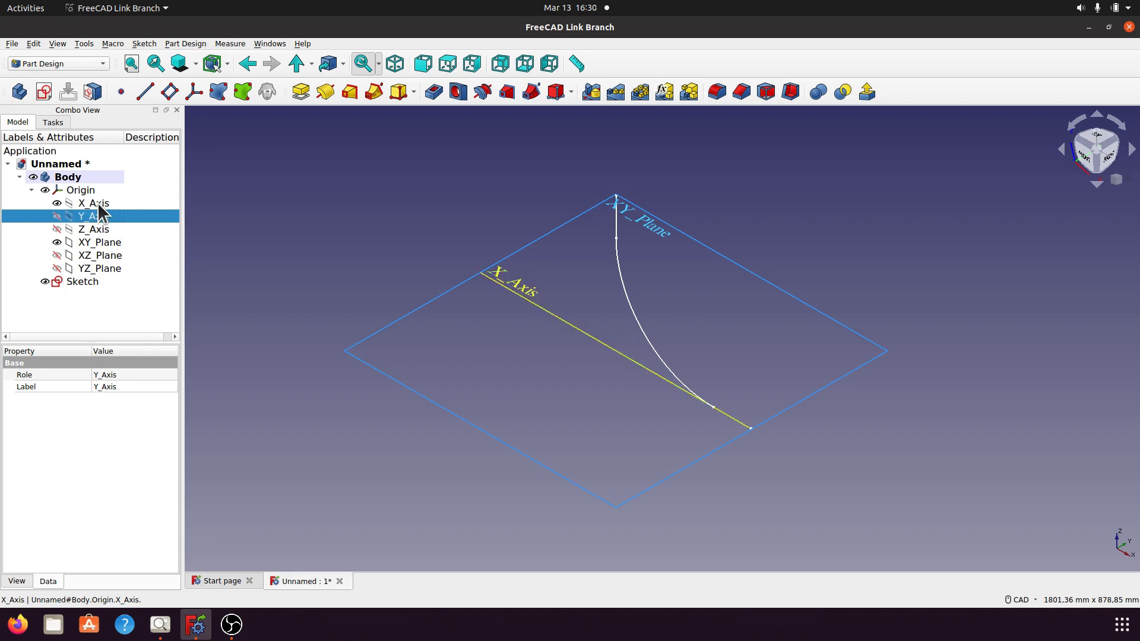
click(97, 202)
key(space)
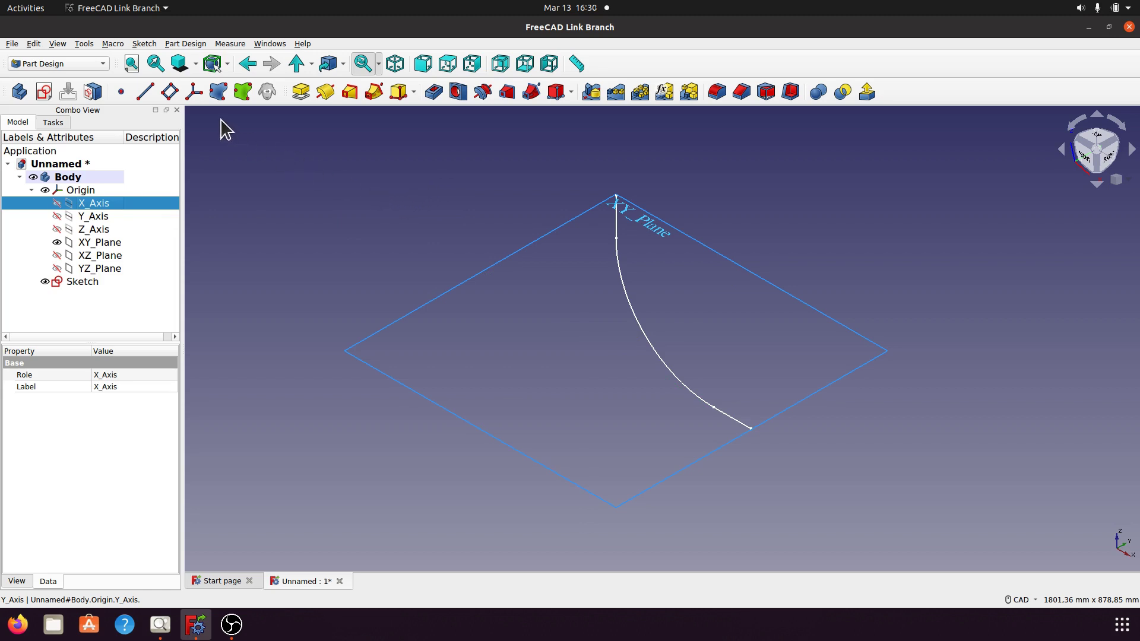
Step: Start a datum plane attached to the body's XY plane and set its z-direction offset to 360 mm
click(170, 92)
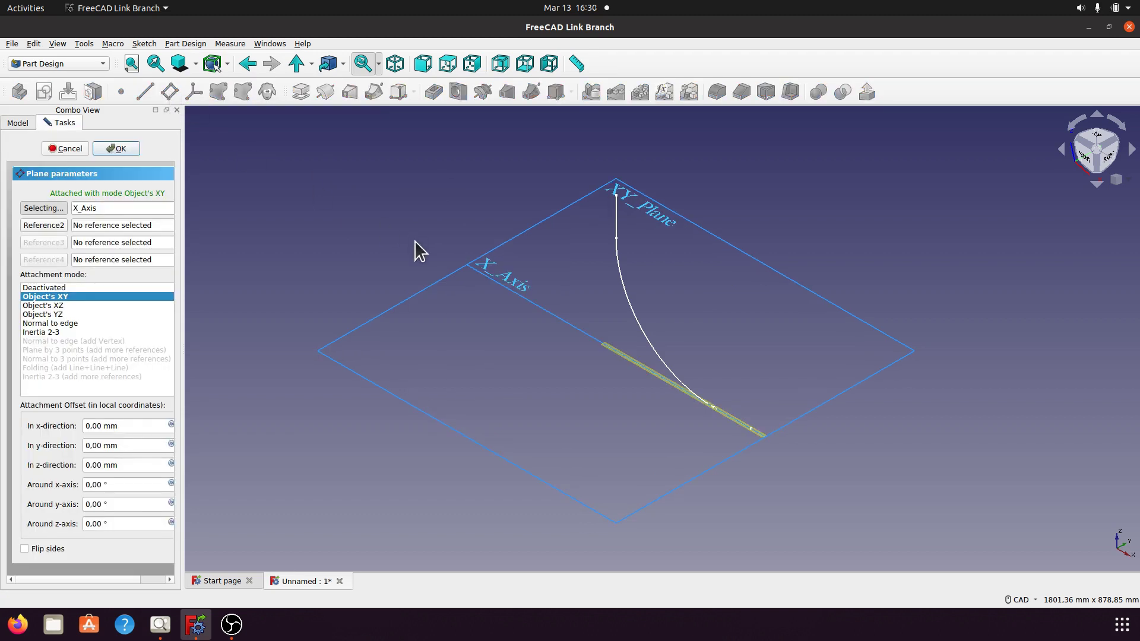
click(432, 286)
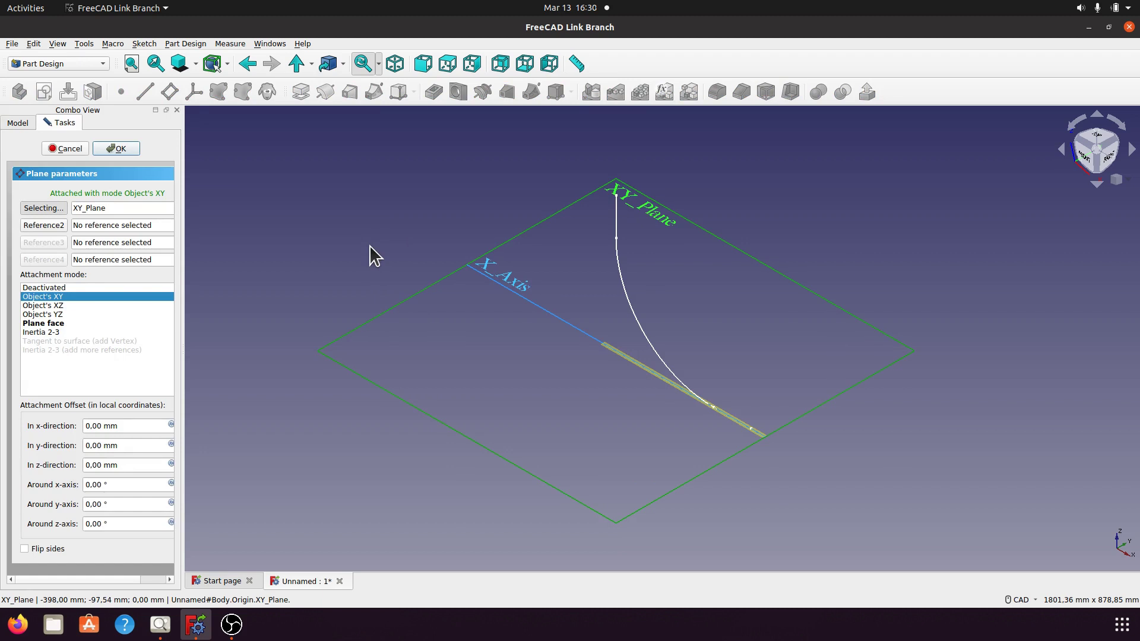
drag(159, 465, 84, 466)
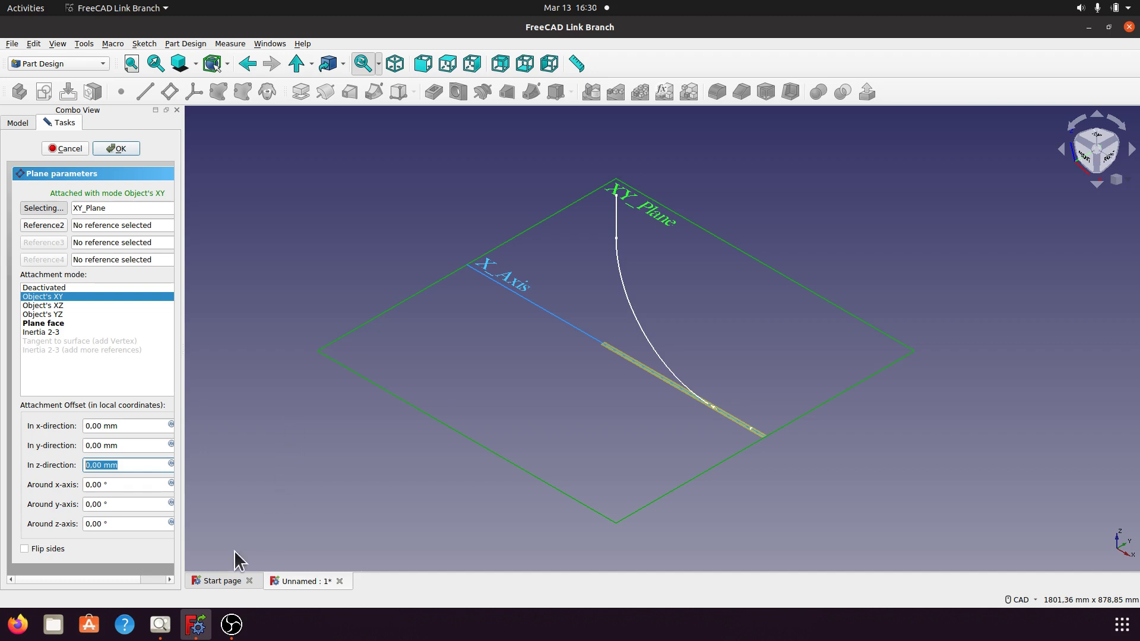
click(159, 623)
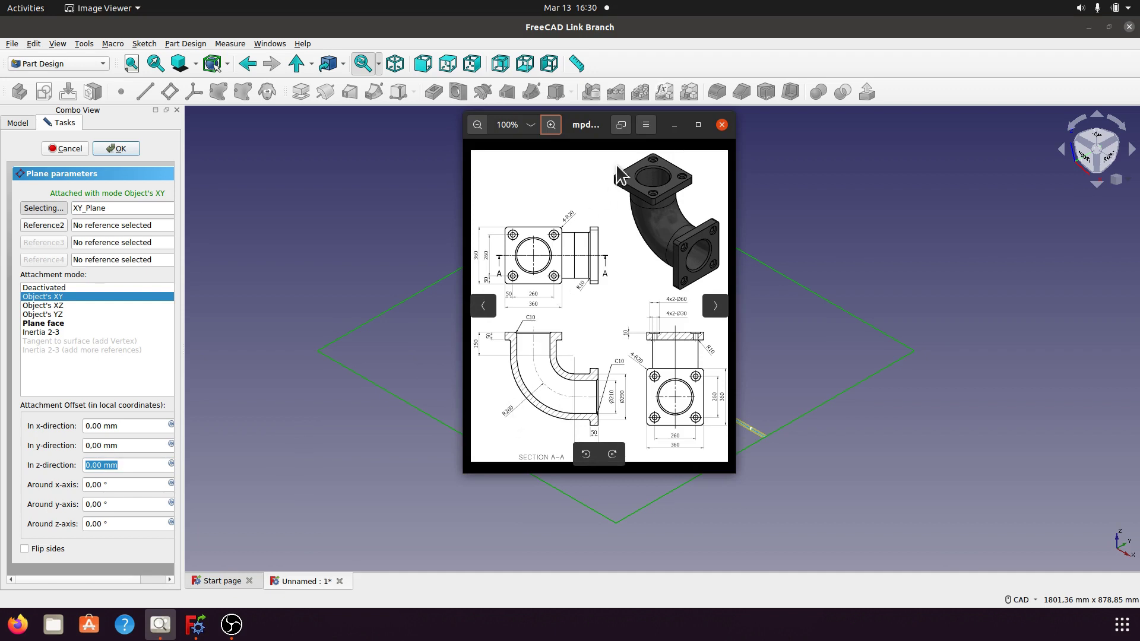
click(675, 125)
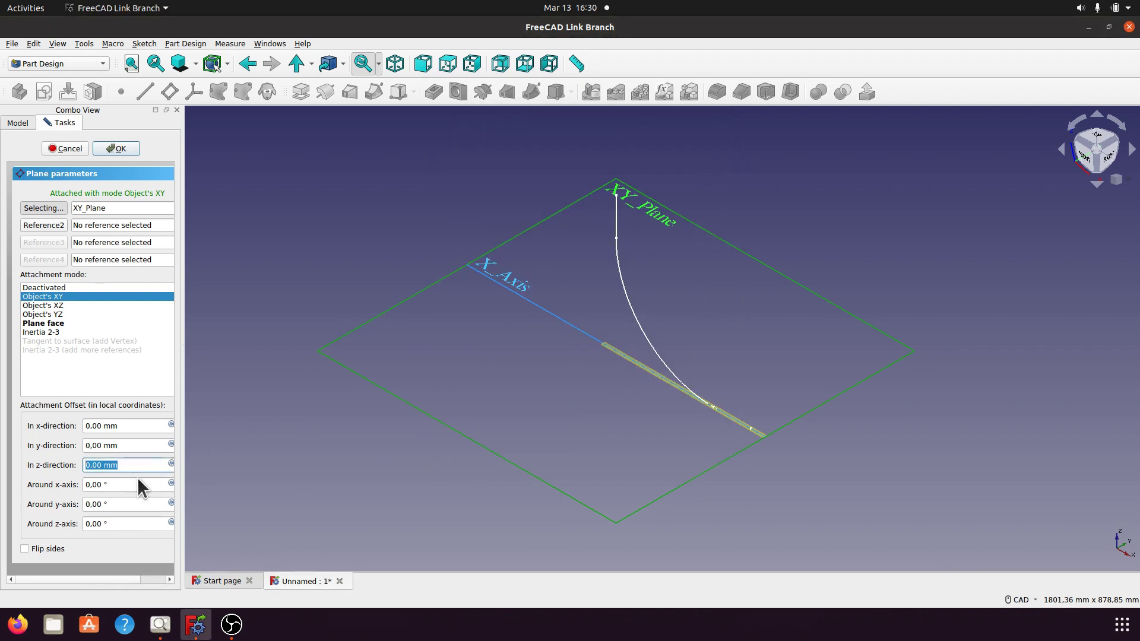
text(3)
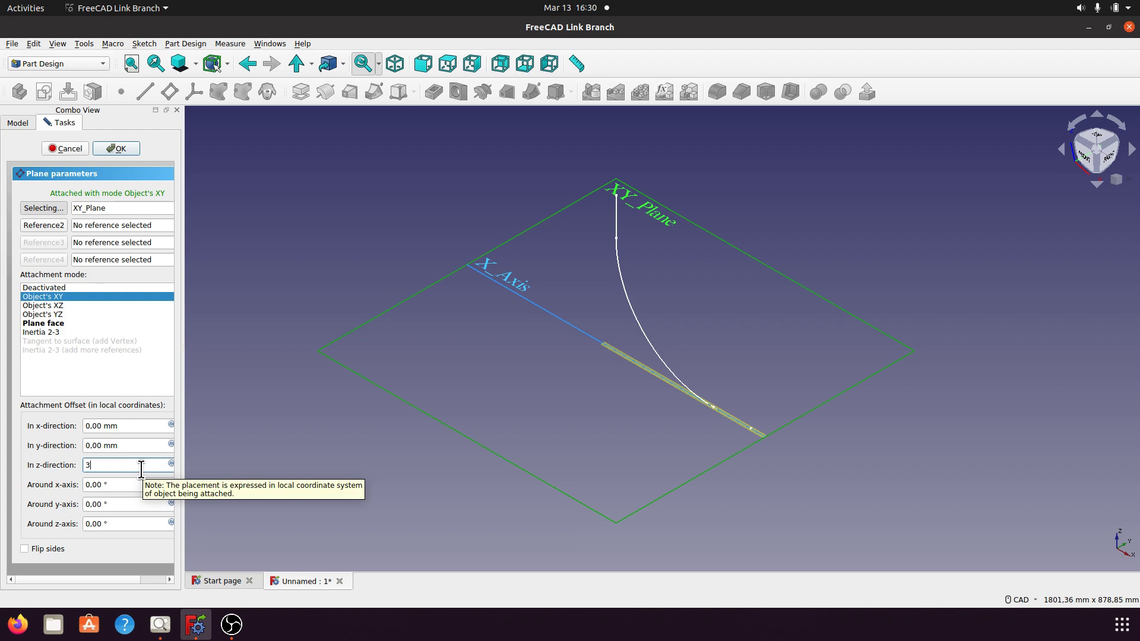
text(60)
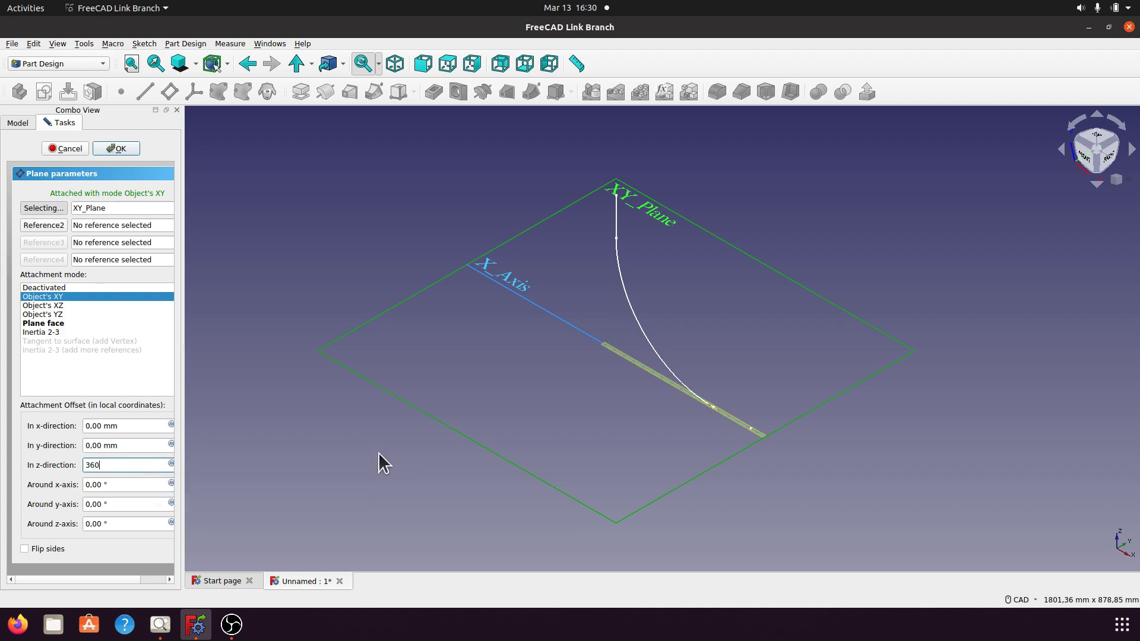
key(Return)
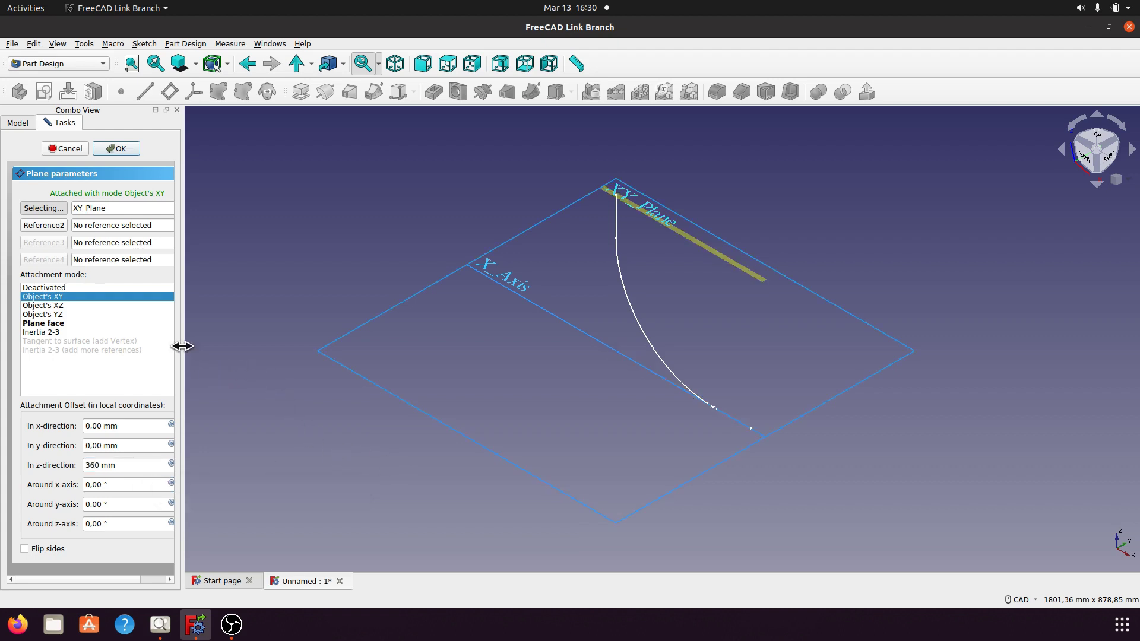
Step: Widen the side panel, check the offset plane against the bend path, and accept the datum plane
drag(180, 346, 212, 346)
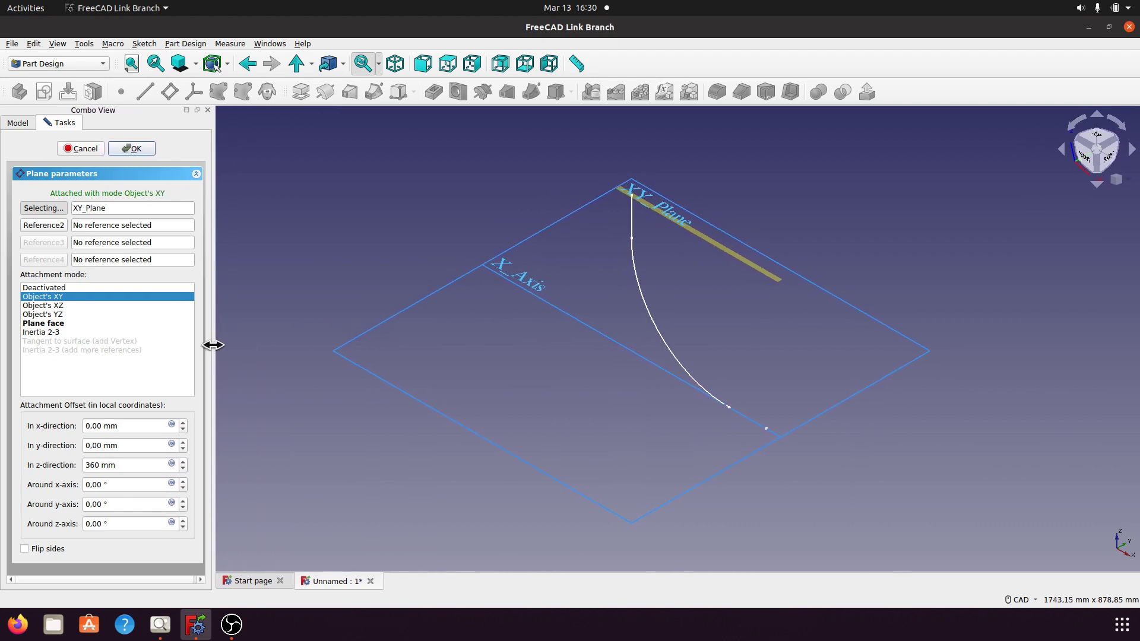
mouse_move(694, 289)
middle_down()
mouse_move(682, 361)
mouse_move(693, 288)
middle_up()
middle_drag(531, 237, 631, 364)
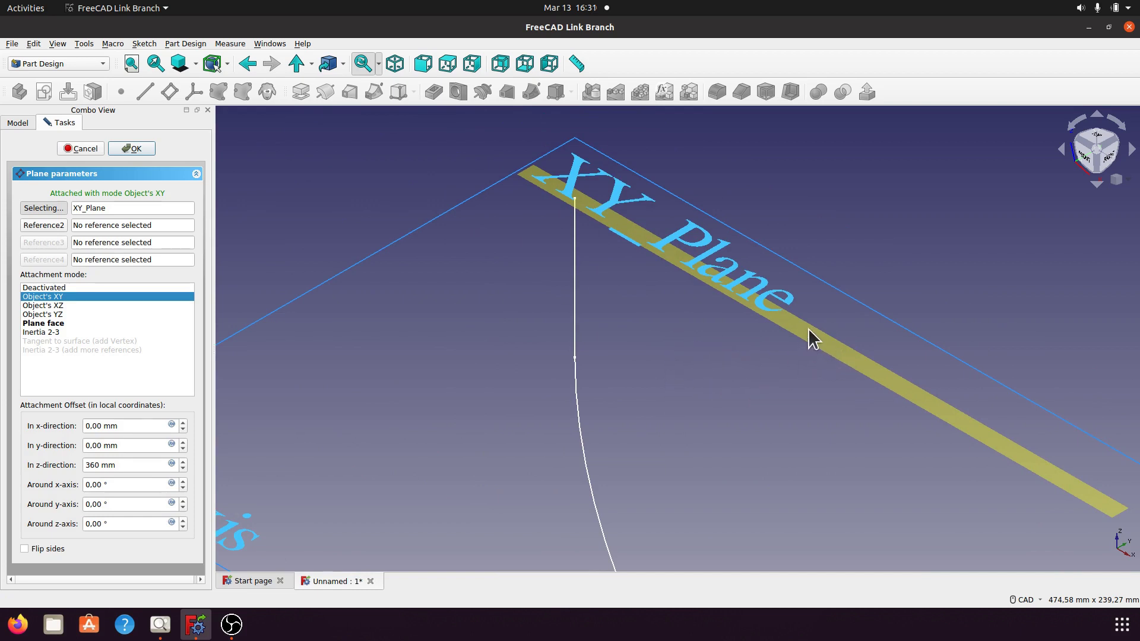
scroll(743, 300, down, 6)
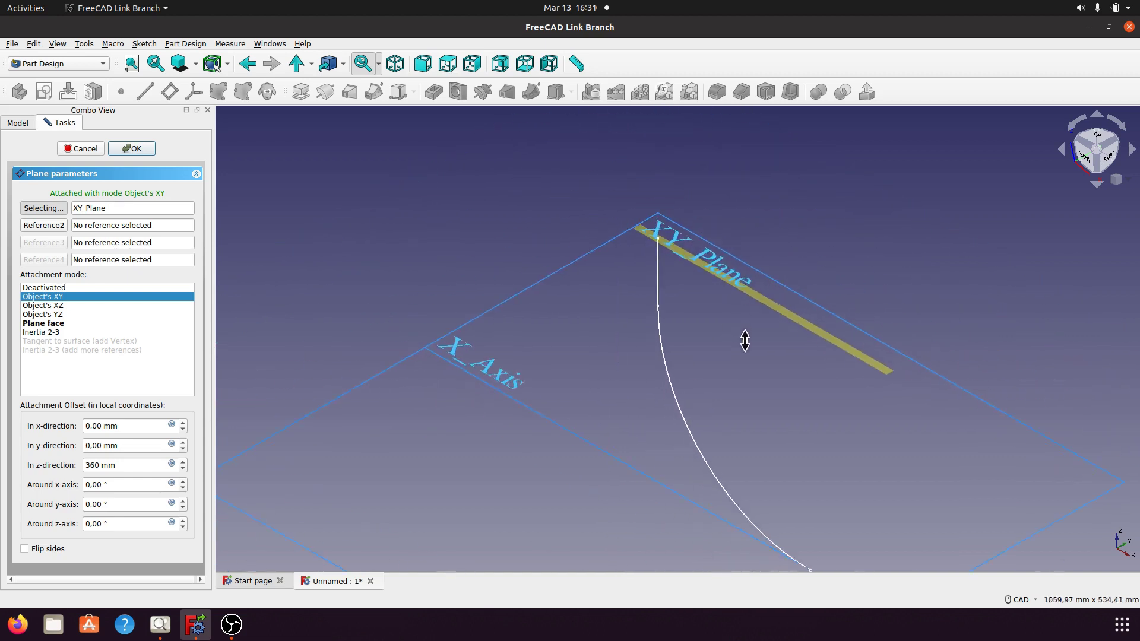
middle_drag(747, 369, 753, 301)
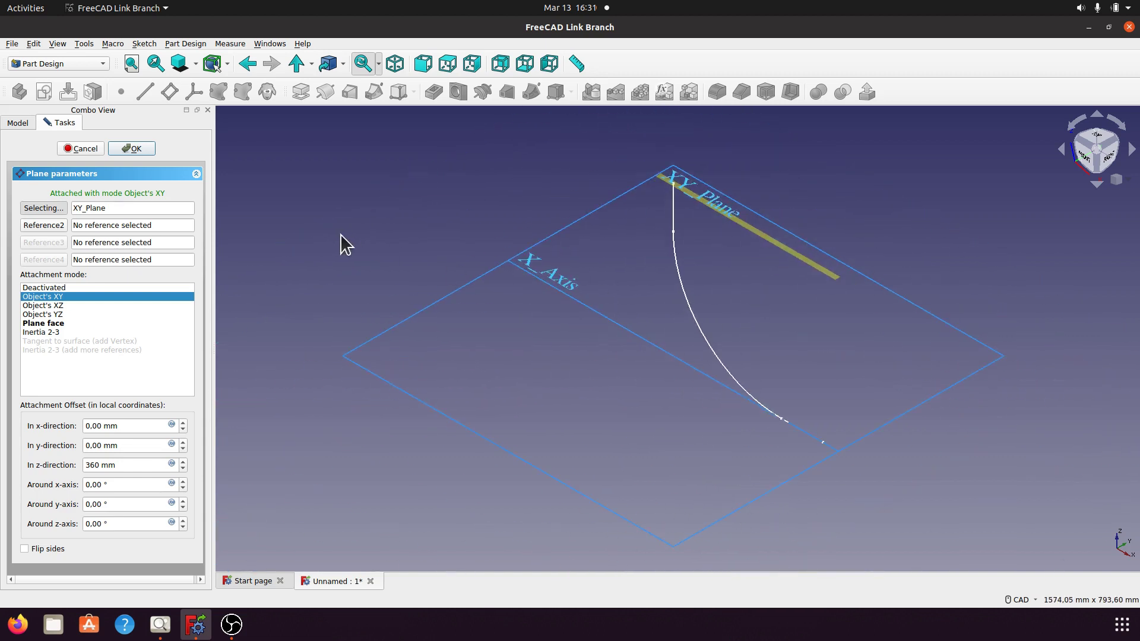
click(142, 152)
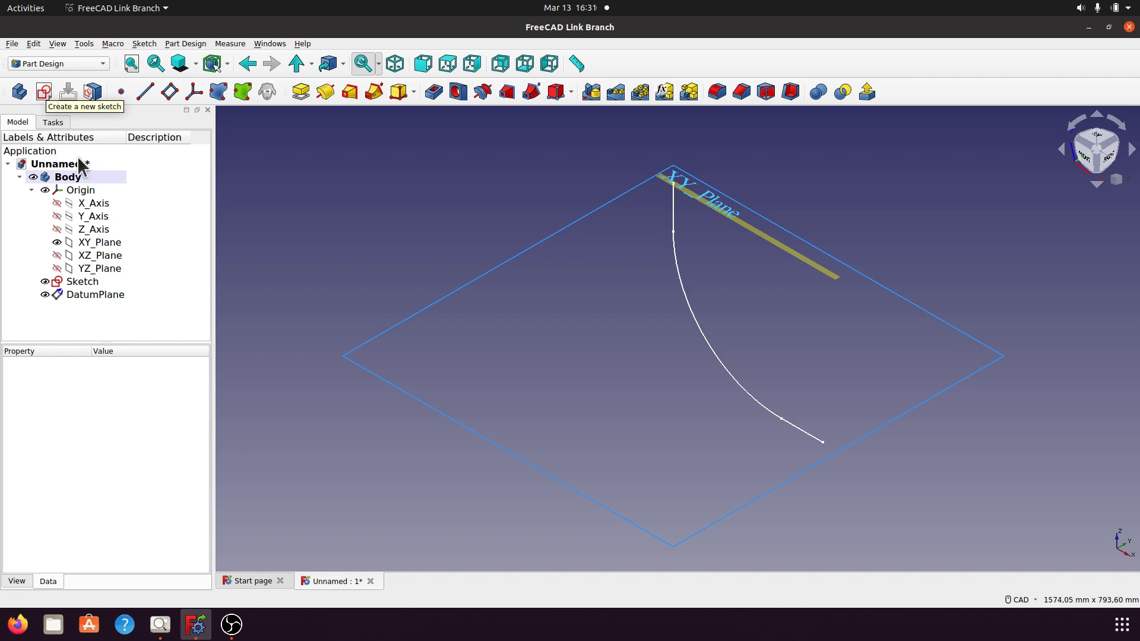
Step: Hide the origin's XY plane and create a new sketch on the offset datum plane
click(105, 245)
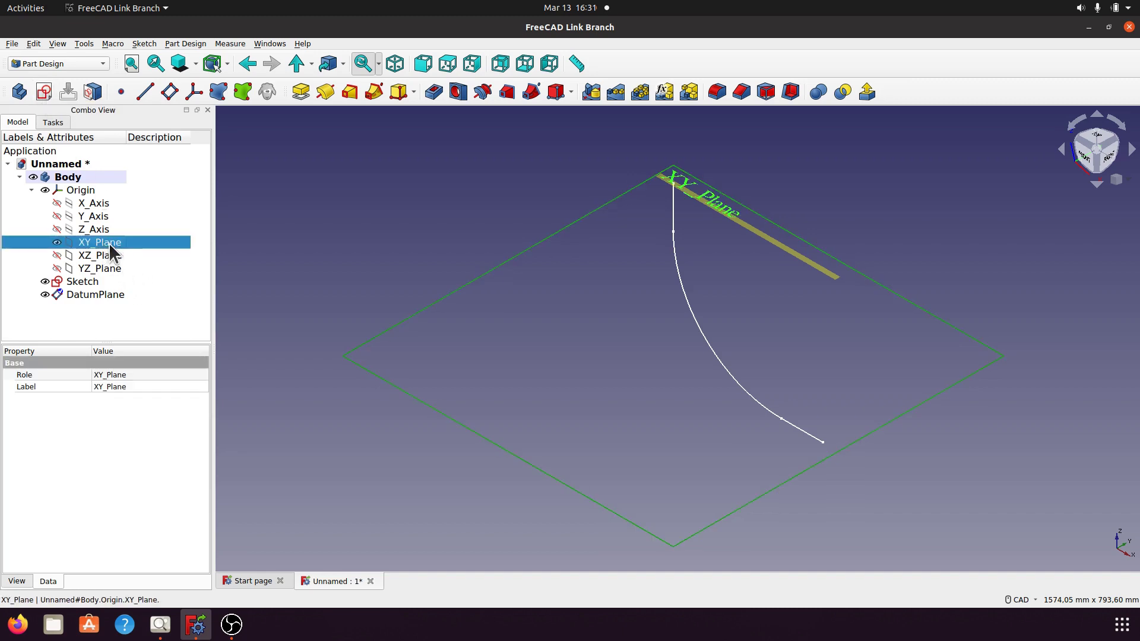
key(space)
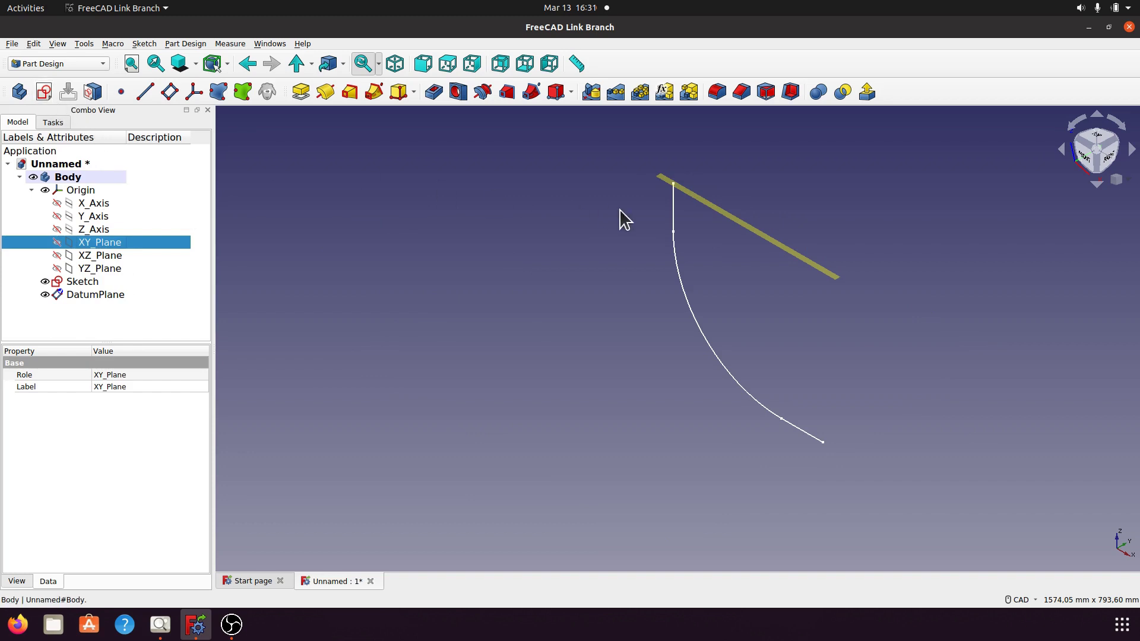
click(710, 212)
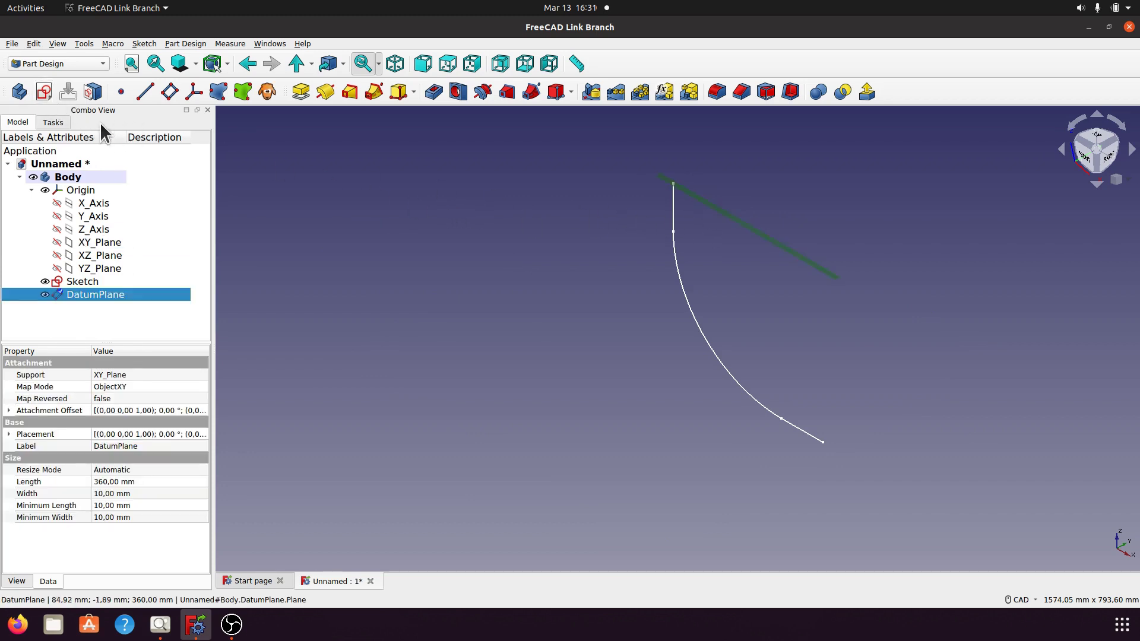
click(44, 92)
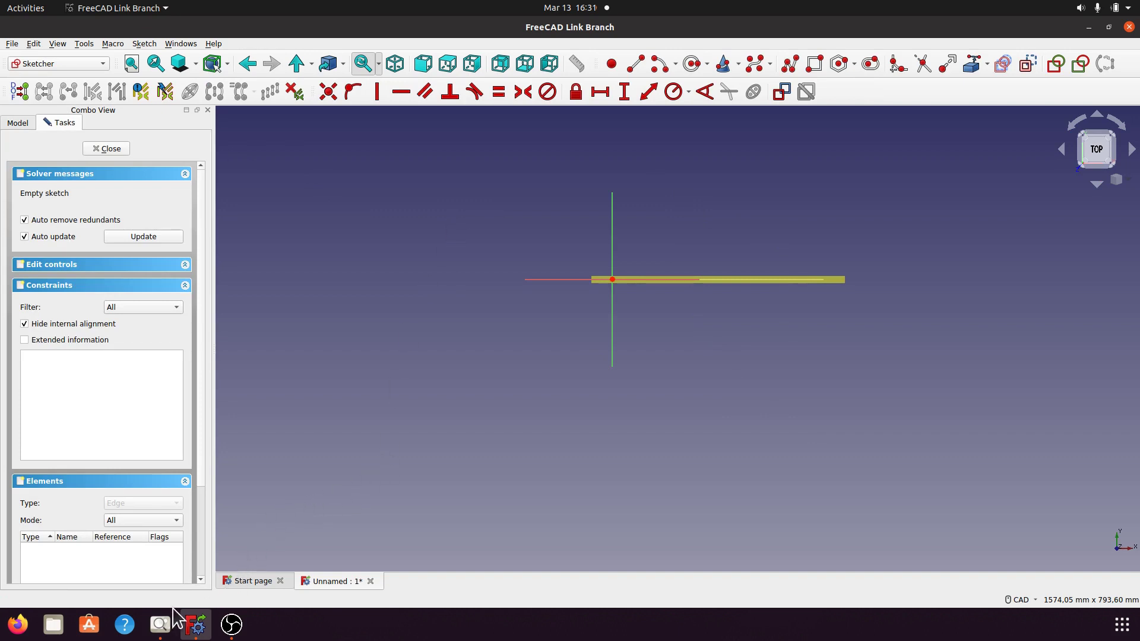
Step: Consult the reference drawing for the pipe diameters, and sketch a circle about 166 mm in diameter centred on the origin
click(162, 623)
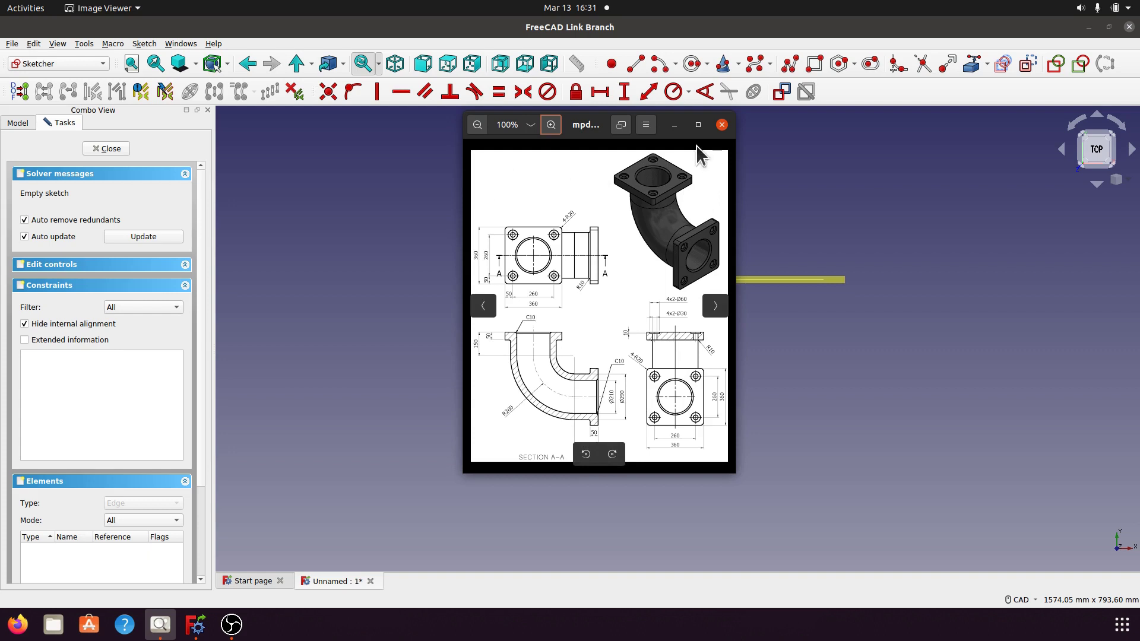
click(798, 198)
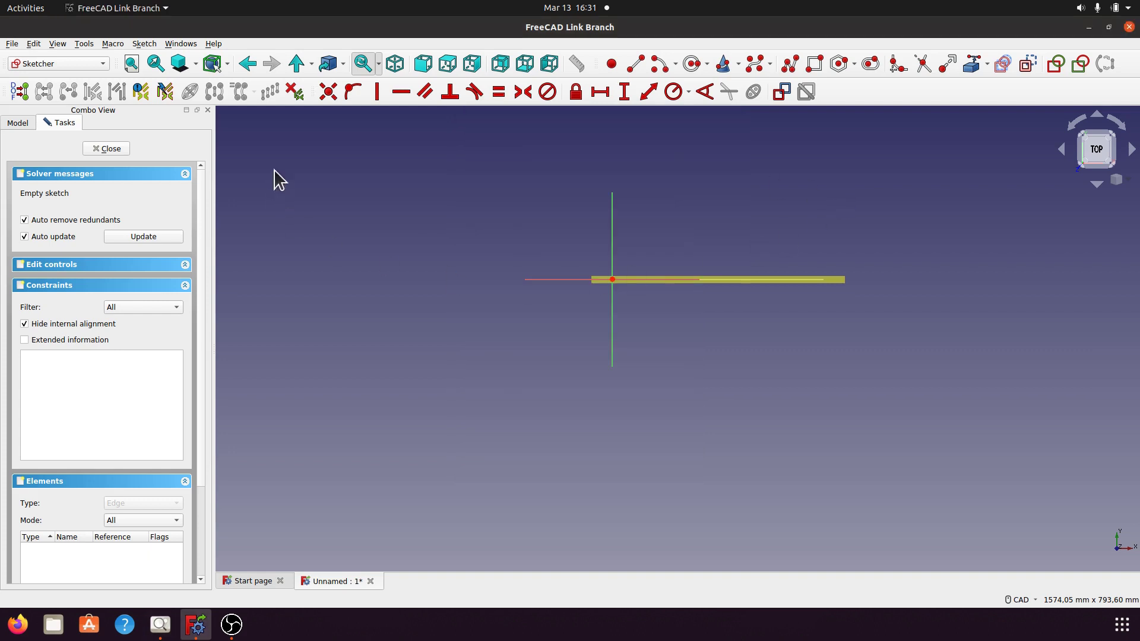
click(692, 64)
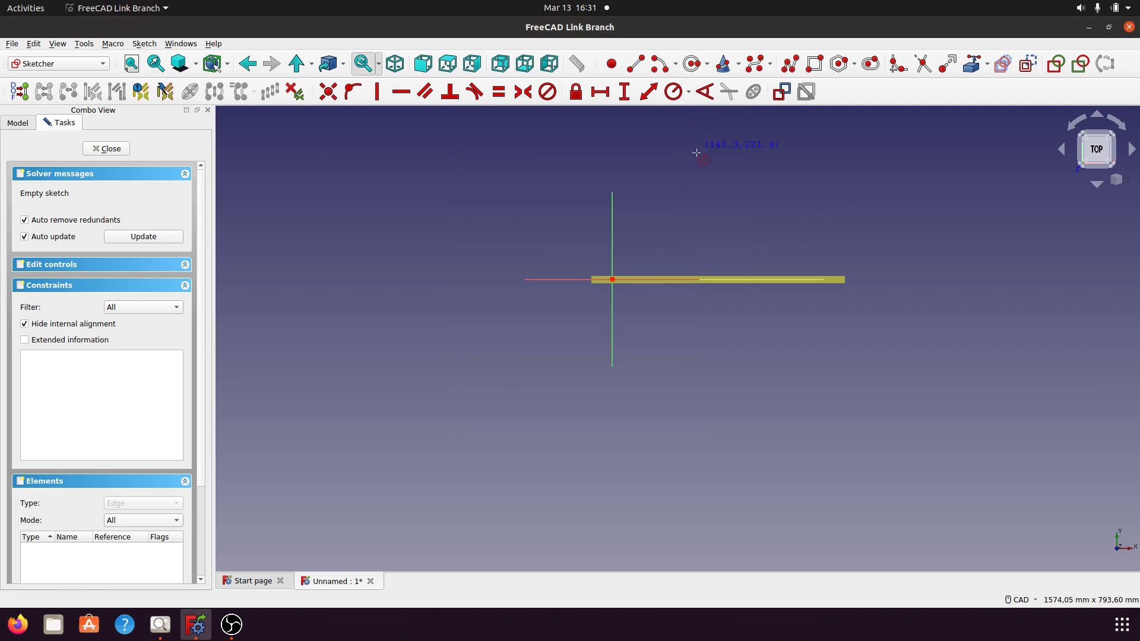
click(612, 279)
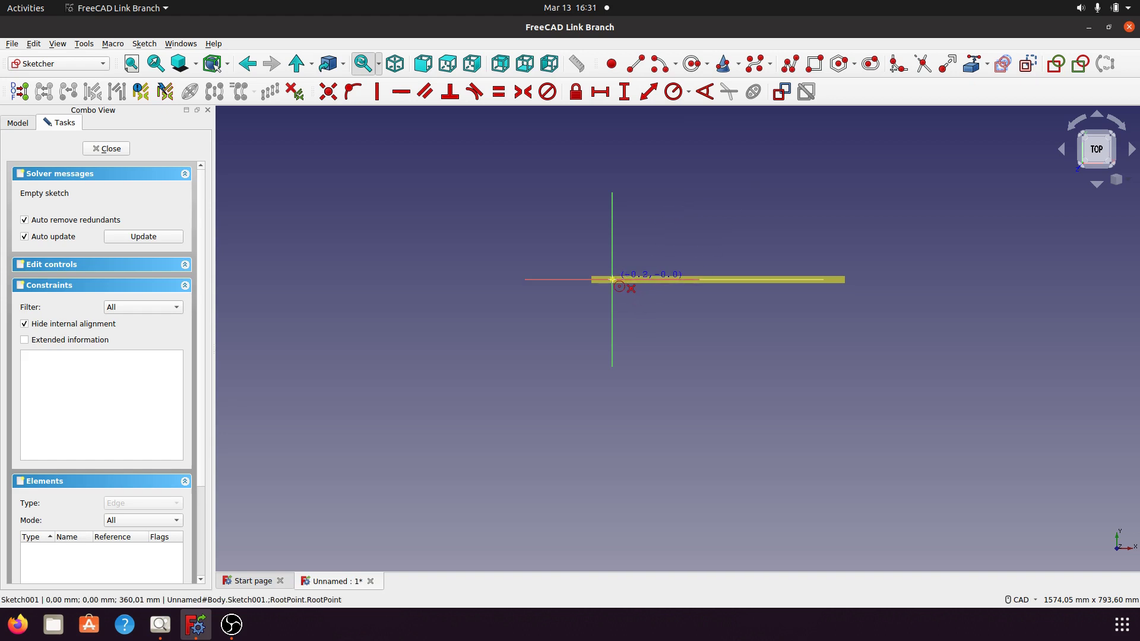
click(654, 313)
right_click(677, 324)
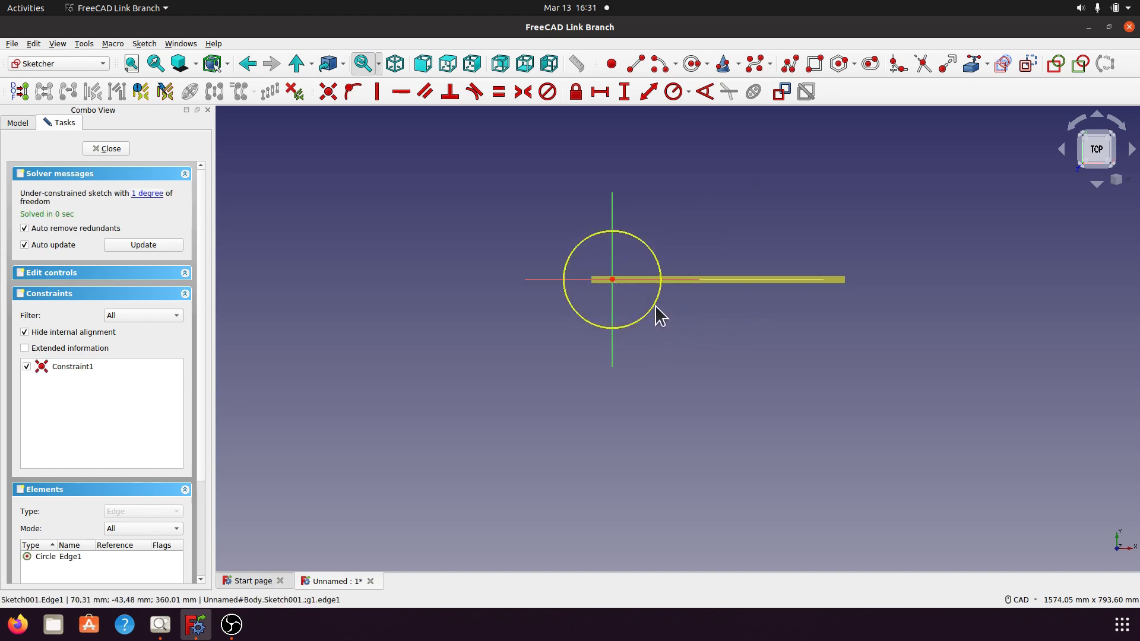
Step: Constrain the circle's diameter to 210 mm and move the dimension label outside the circle, below the horizontal axis
click(658, 315)
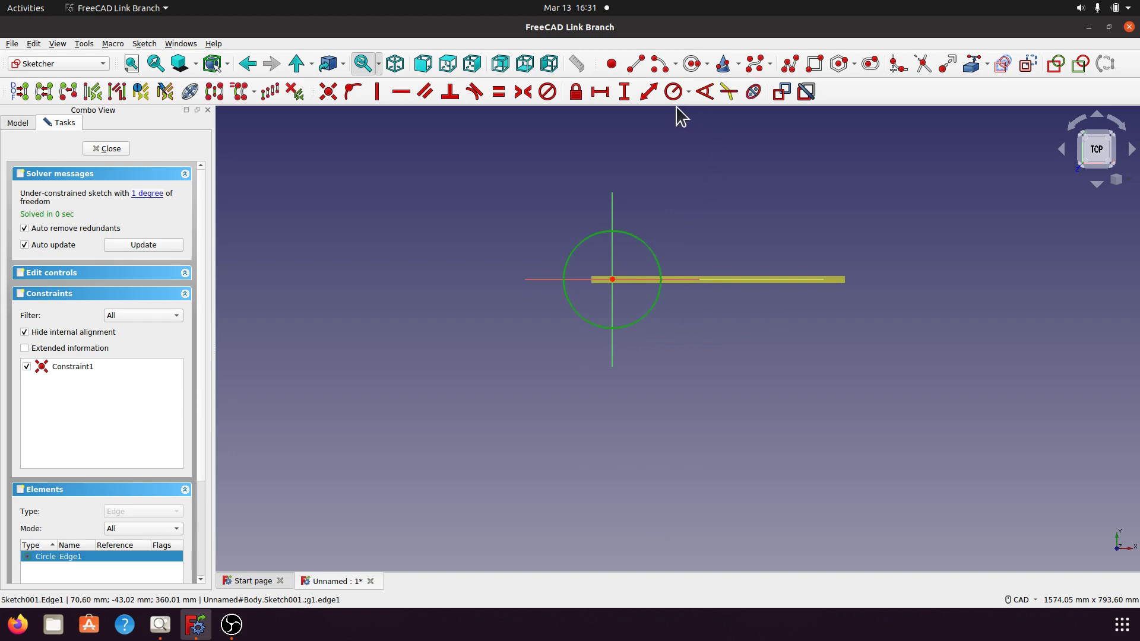
click(688, 92)
click(696, 119)
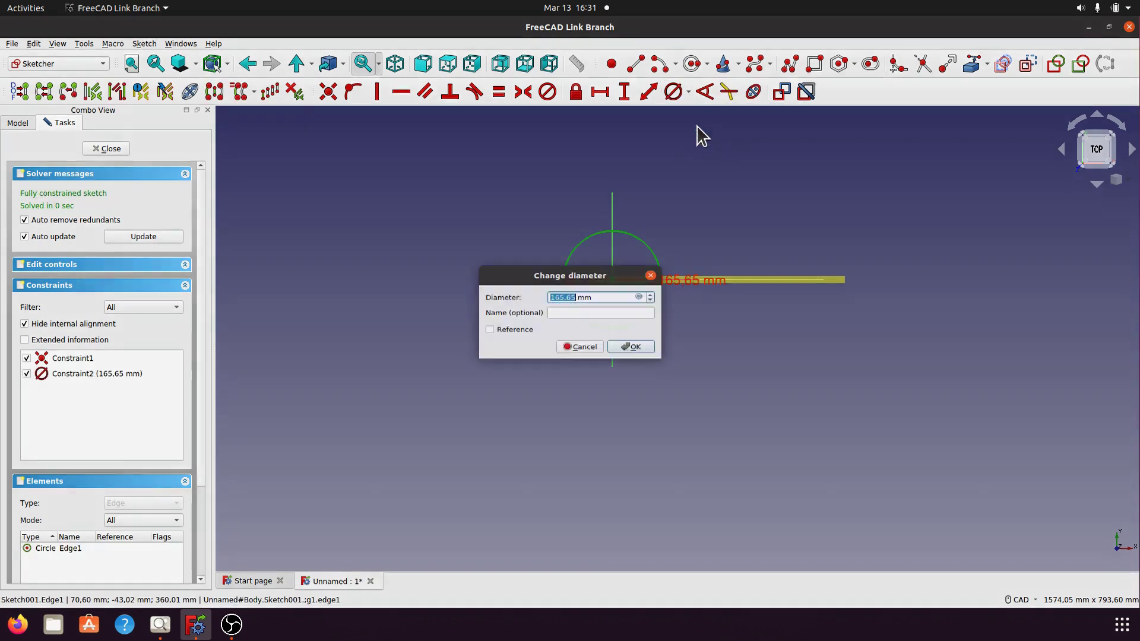
text(21)
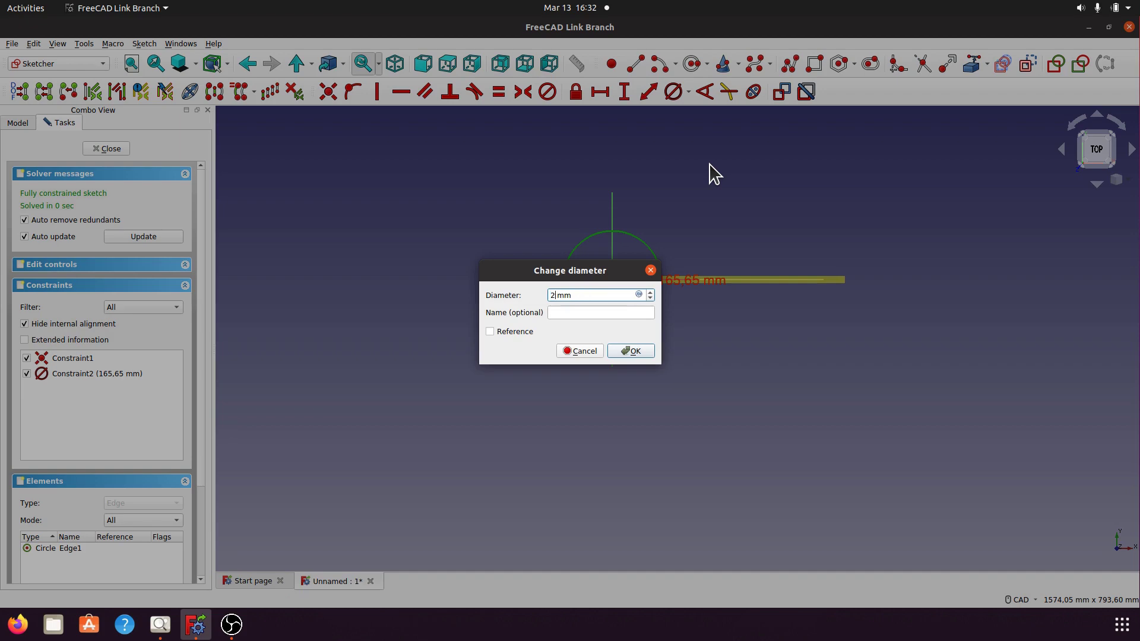
text(0)
click(628, 348)
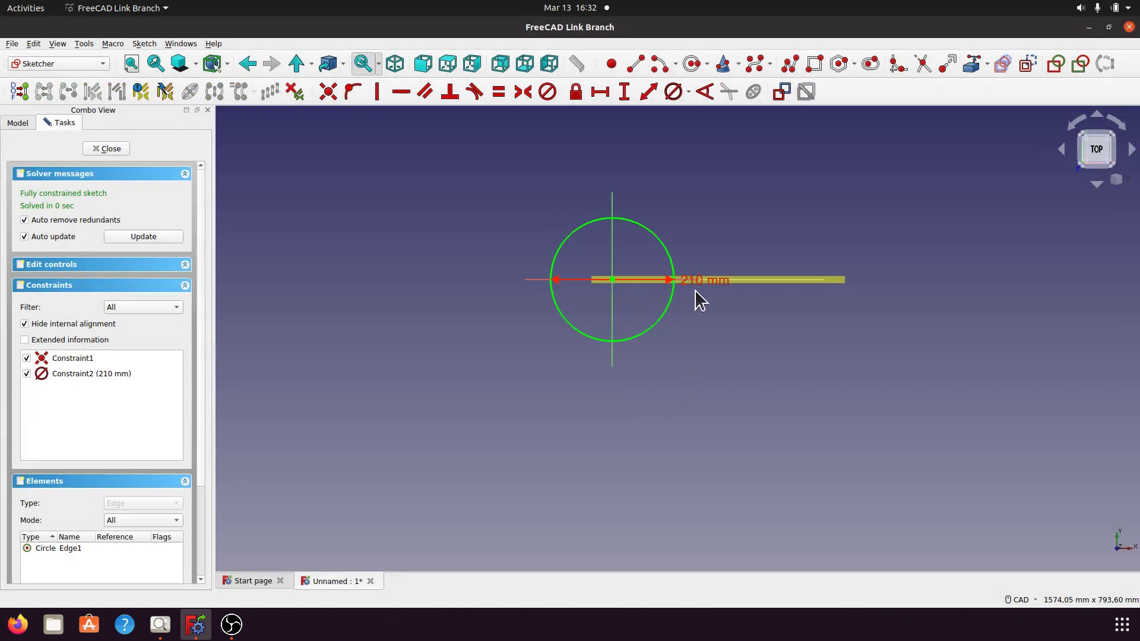
drag(701, 281, 710, 363)
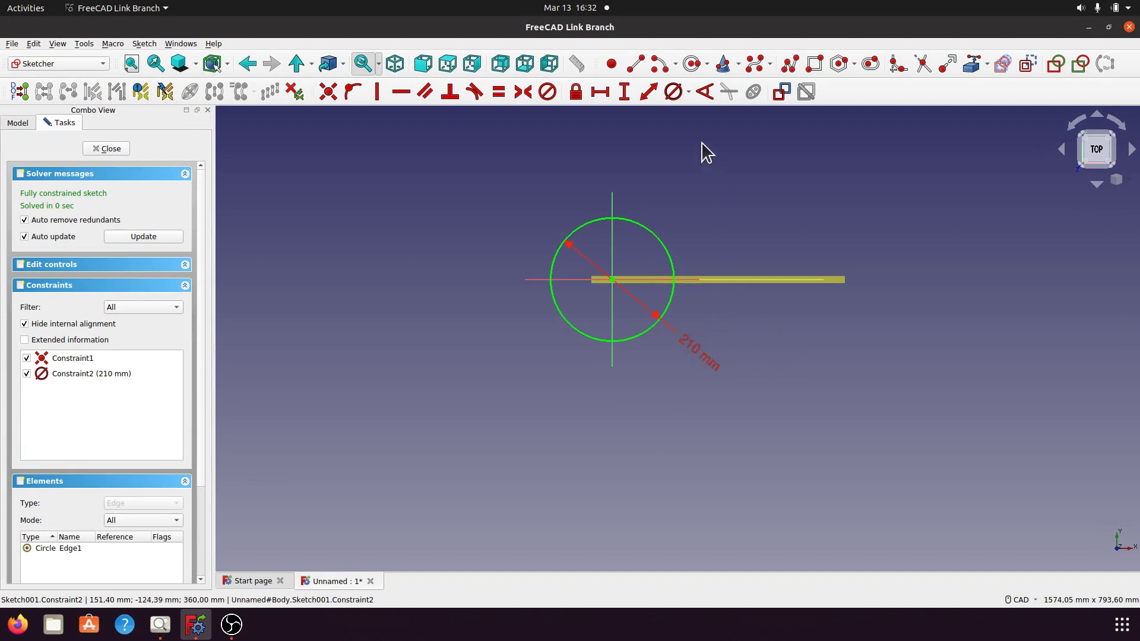
Step: Sketch a second, larger circle about 257 mm in diameter, also centred on the origin
click(691, 63)
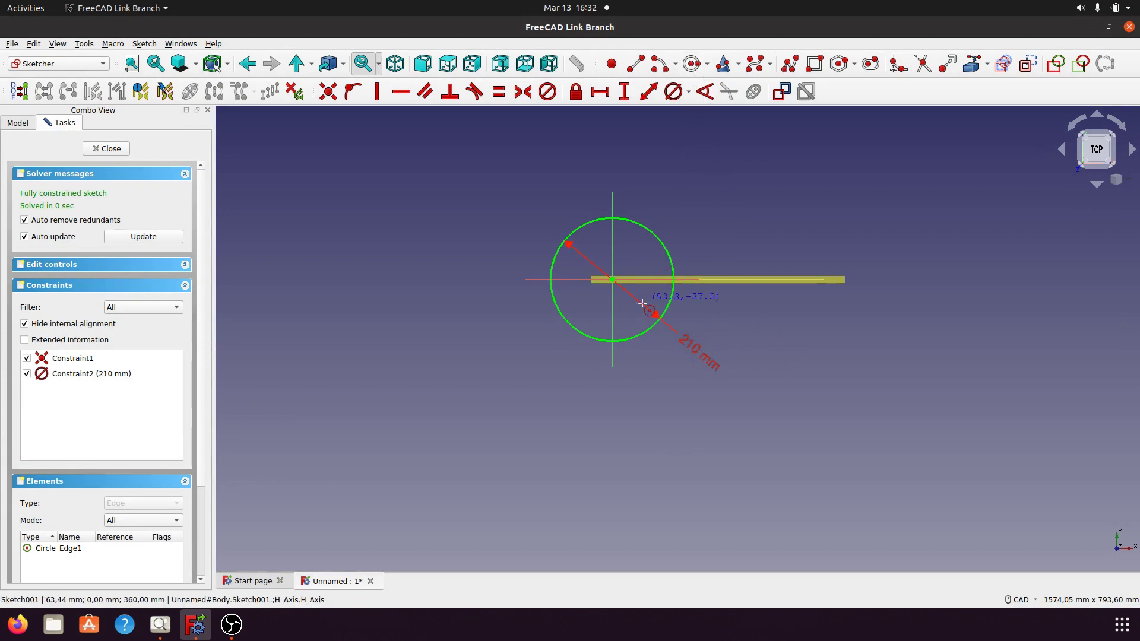
click(613, 280)
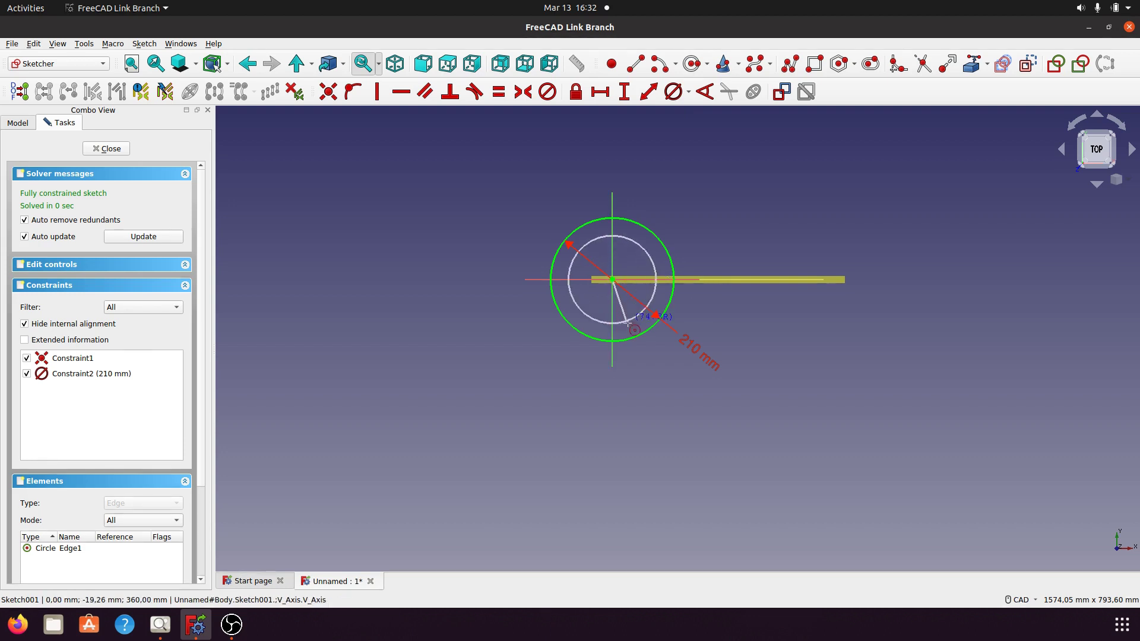
click(641, 350)
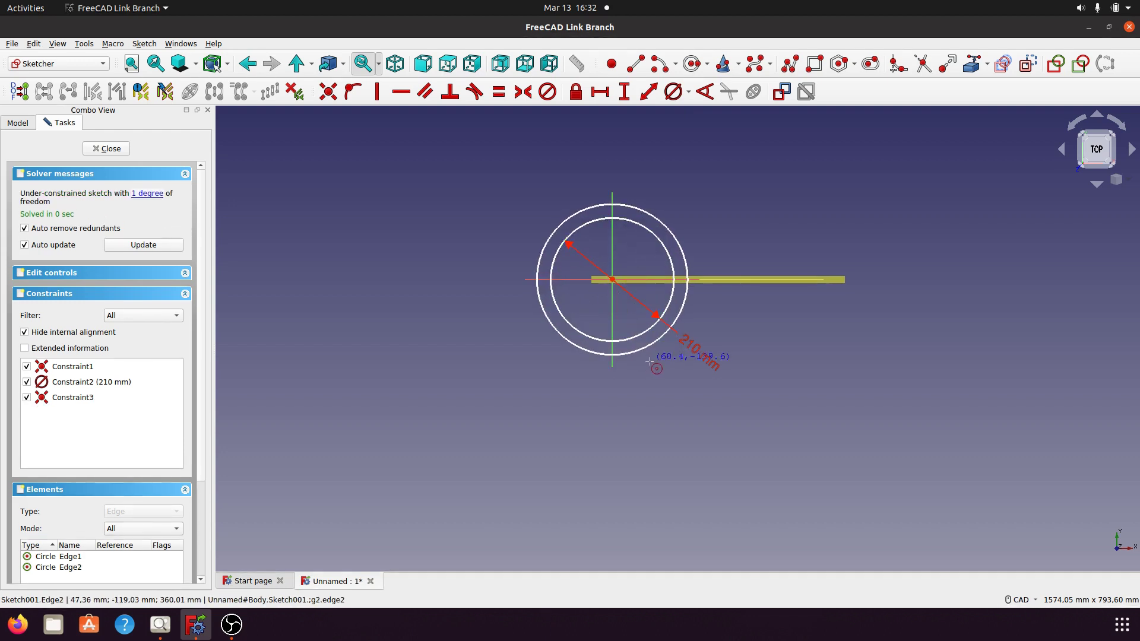
right_click(716, 175)
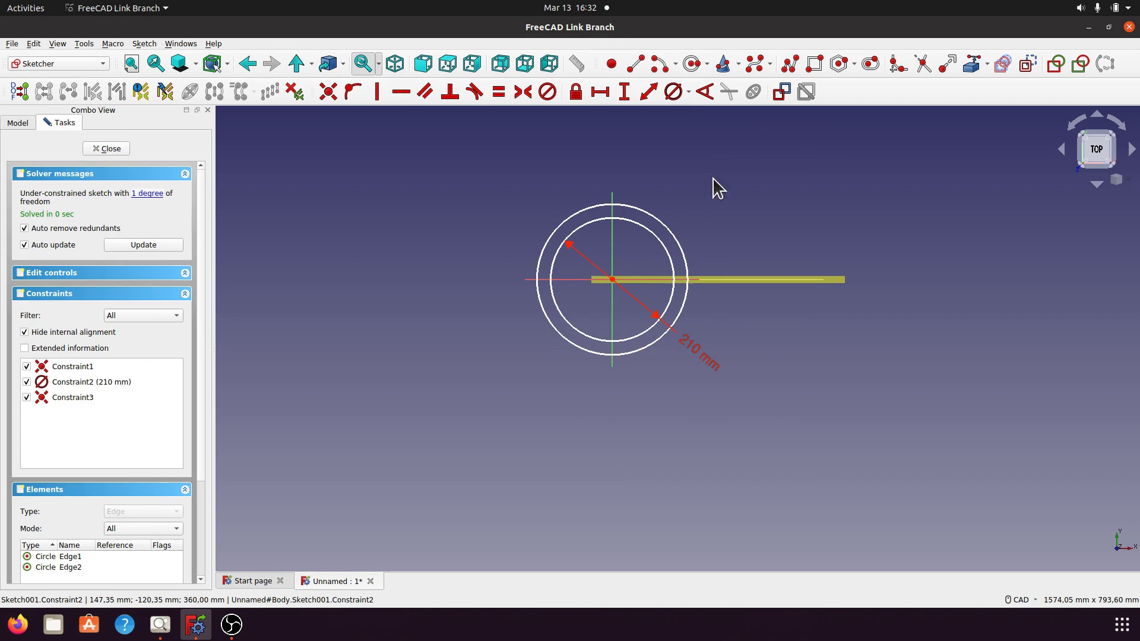
Step: Constrain the outer circle's diameter to 290 mm
click(665, 229)
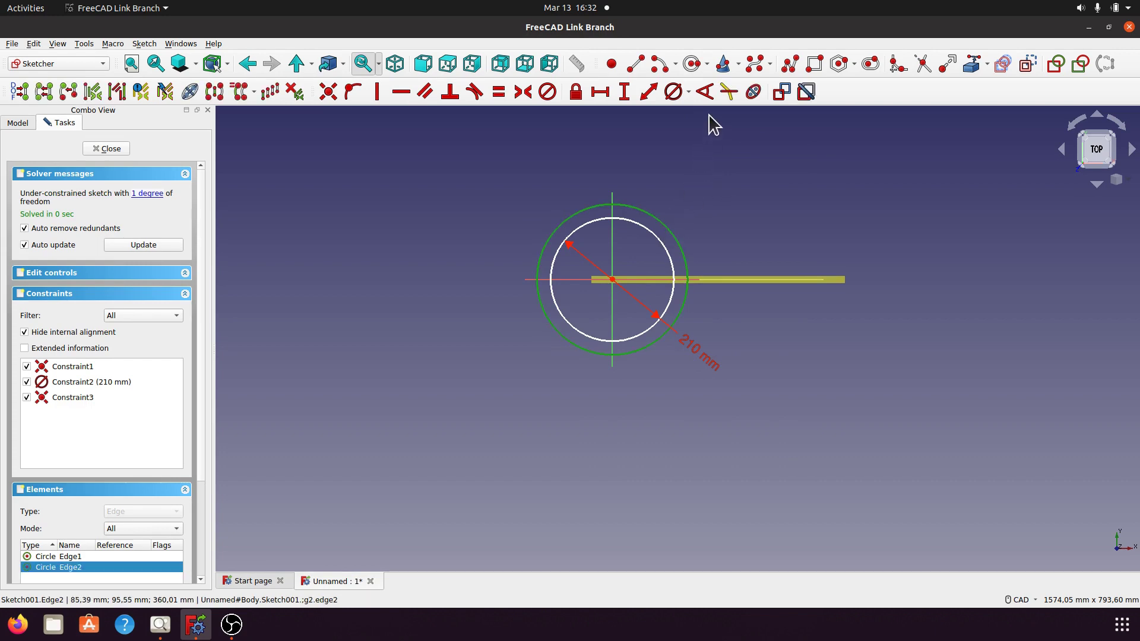
click(688, 92)
click(690, 122)
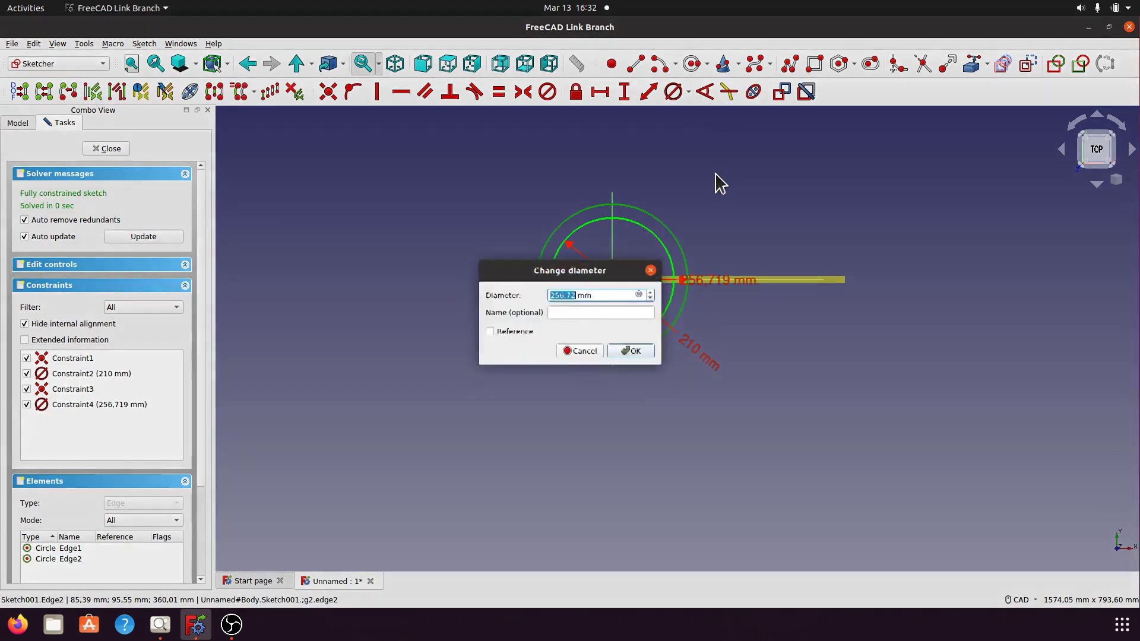
text(290)
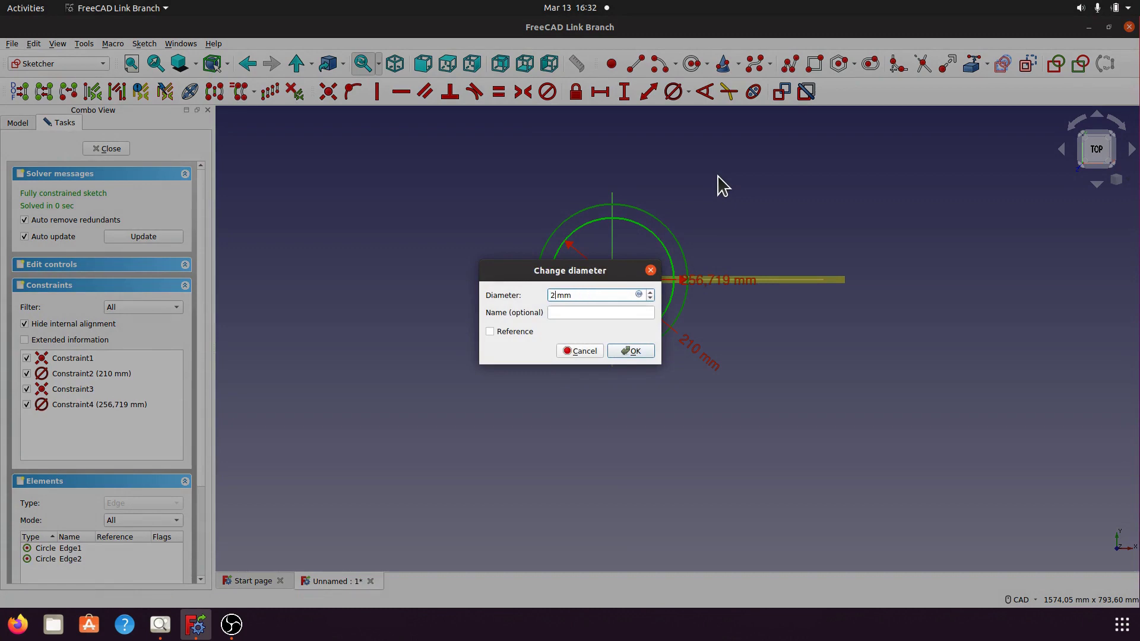
click(644, 350)
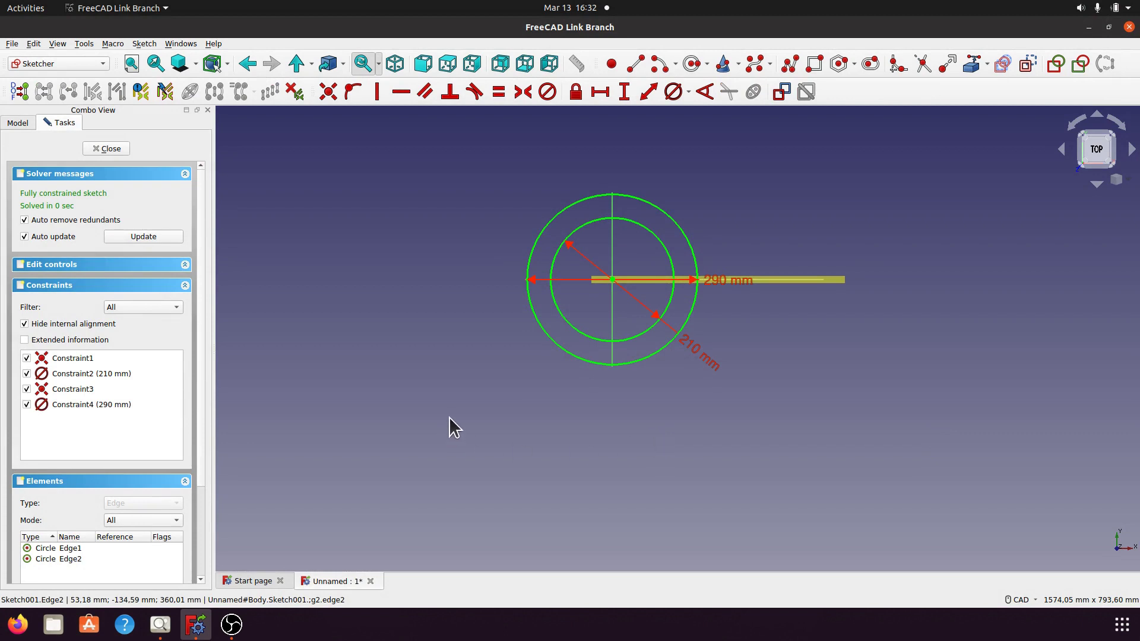
Step: Finish the ring sketch and create an Additive Pipe with Sketch001 as the profile, swept along the elbow path in Sketch
click(117, 148)
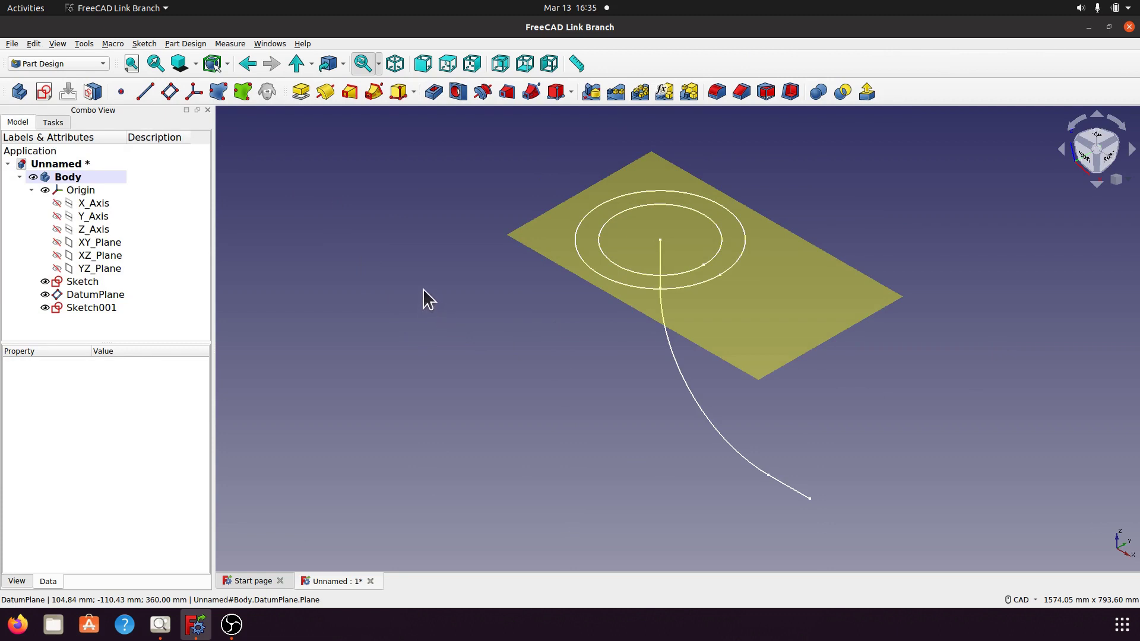
click(374, 92)
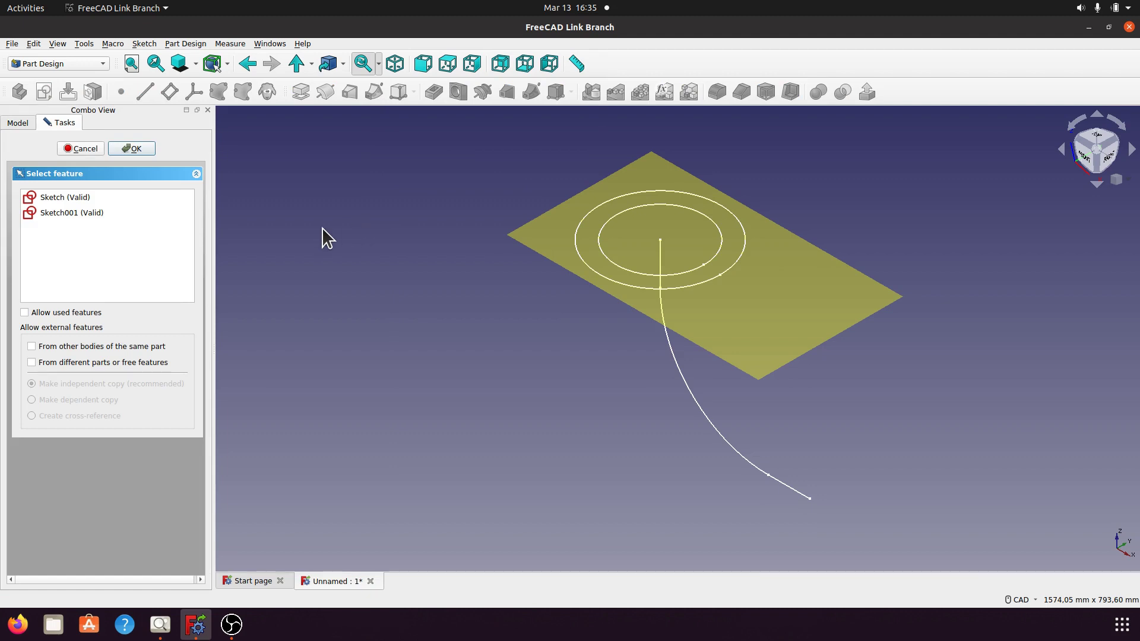
click(84, 213)
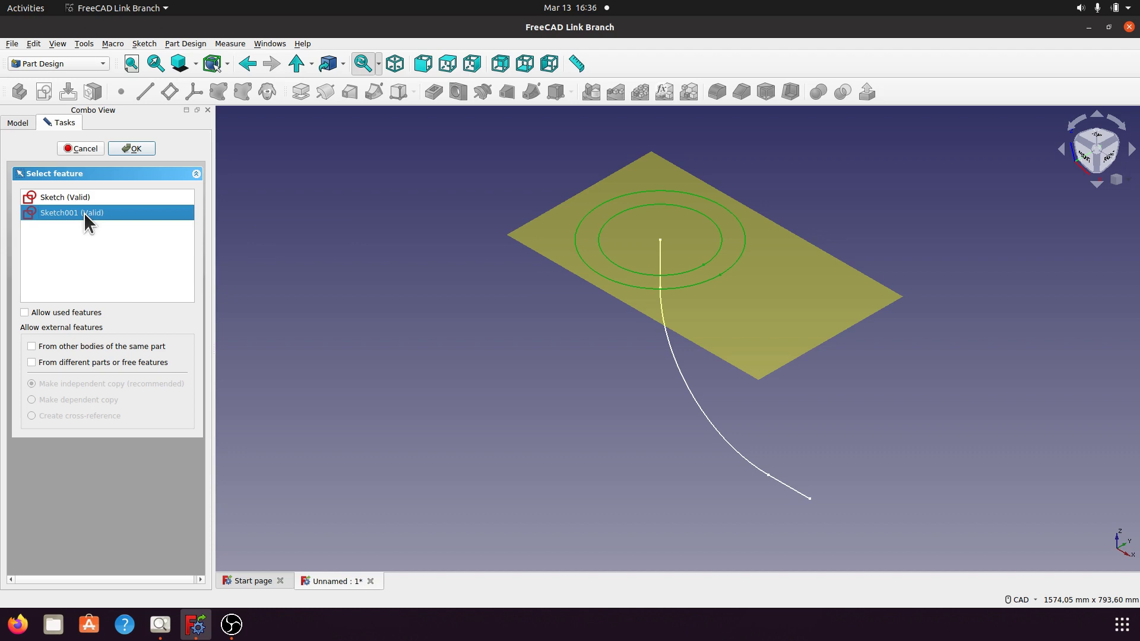
click(134, 149)
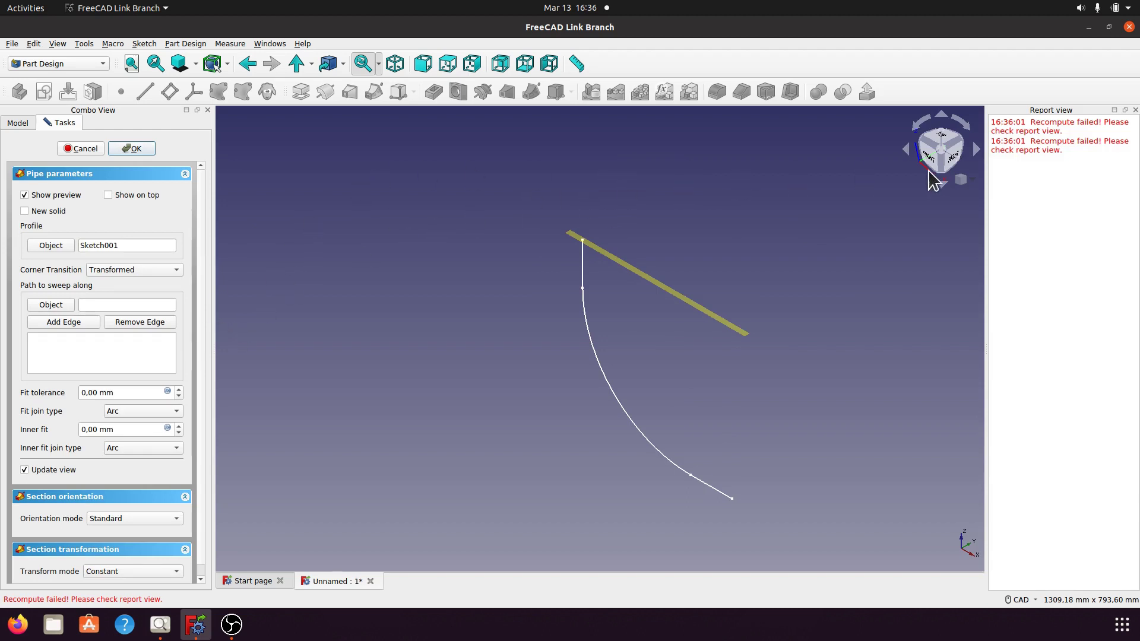
click(1135, 109)
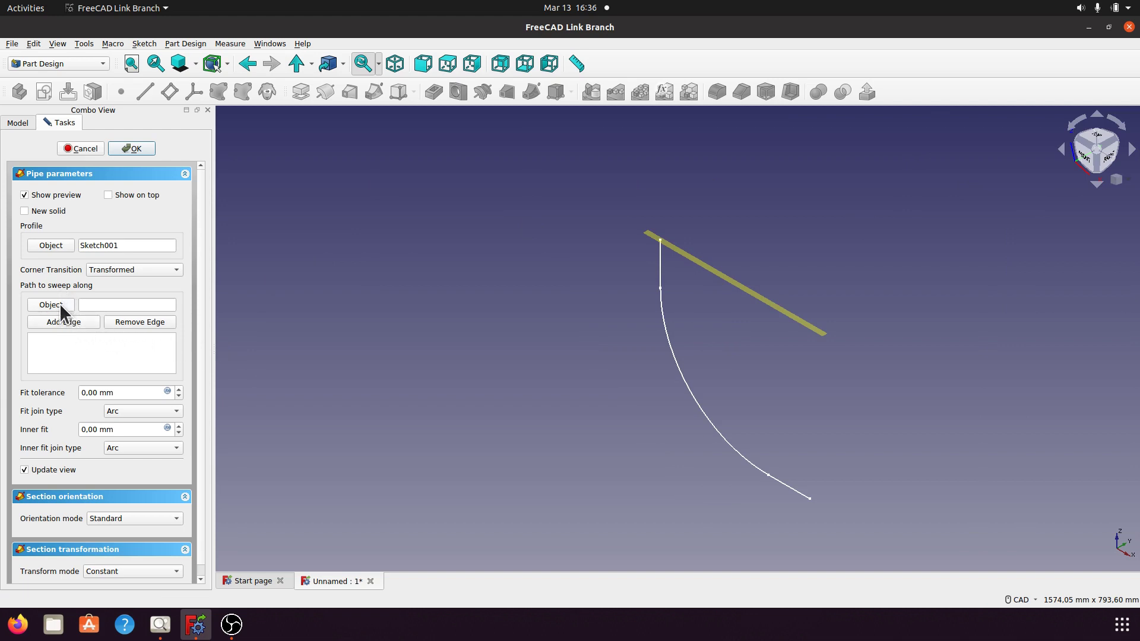
click(669, 343)
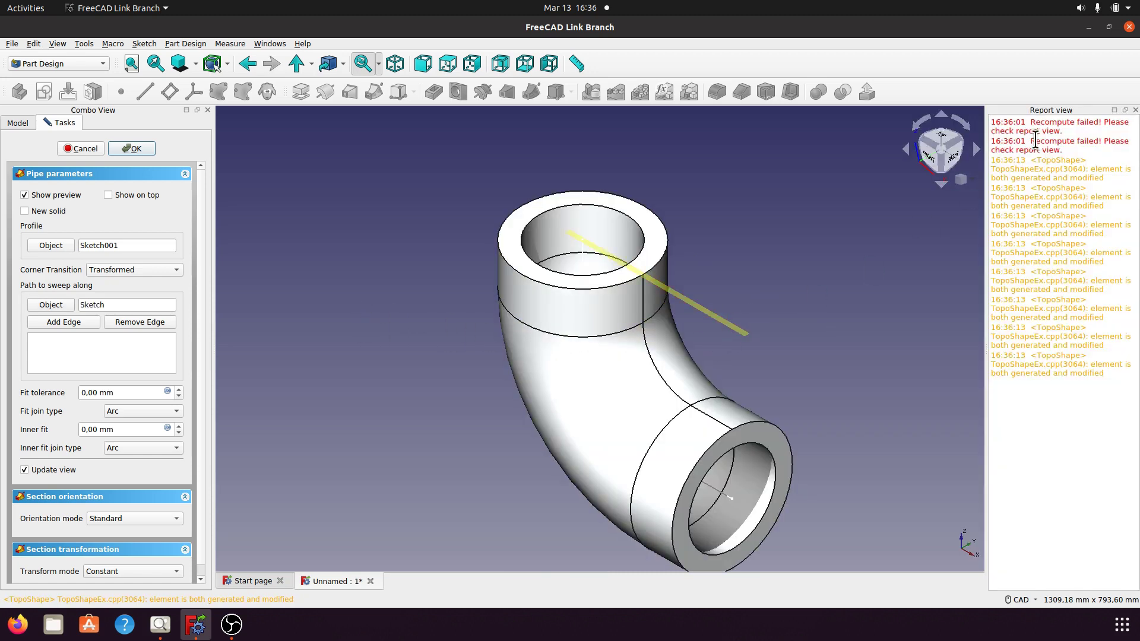
click(1135, 110)
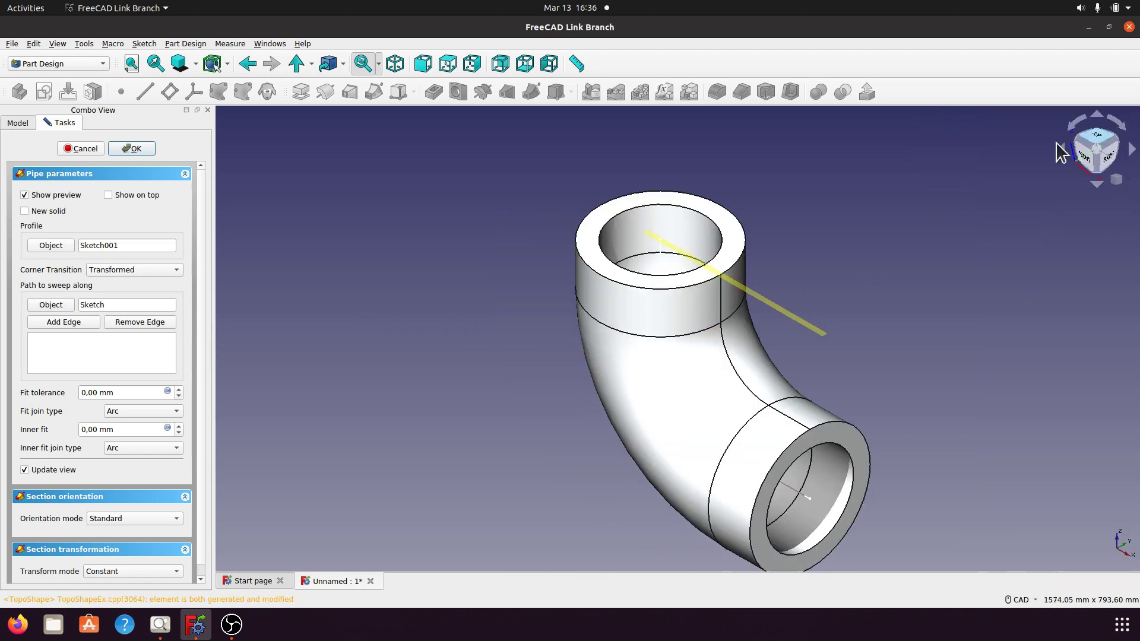
middle_drag(875, 309, 812, 269)
scroll(811, 269, down, 2)
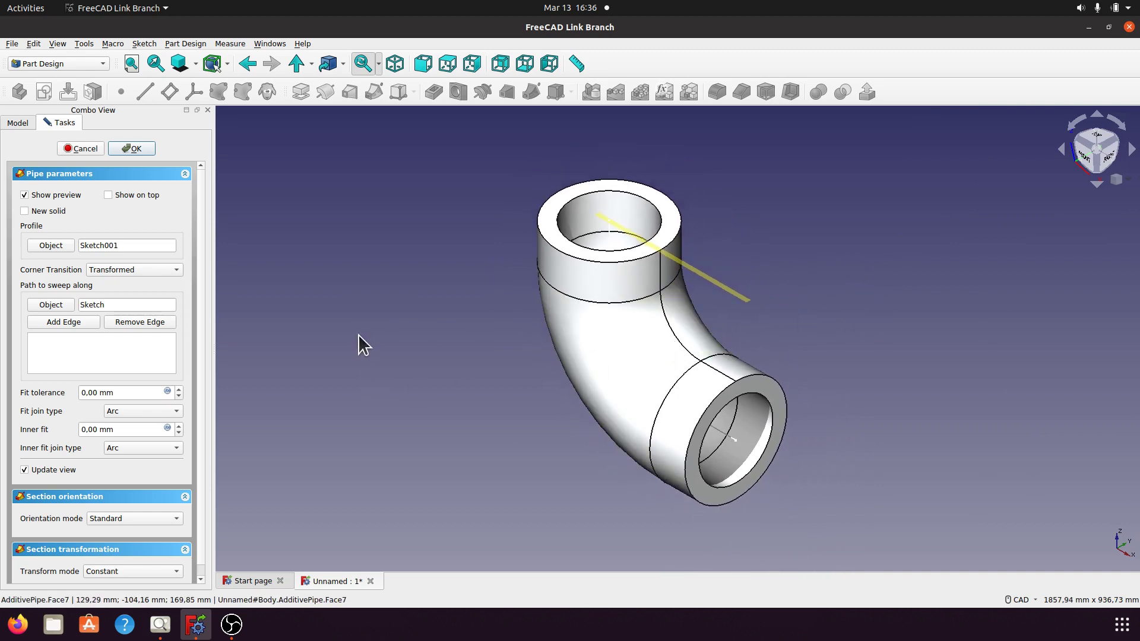
click(146, 148)
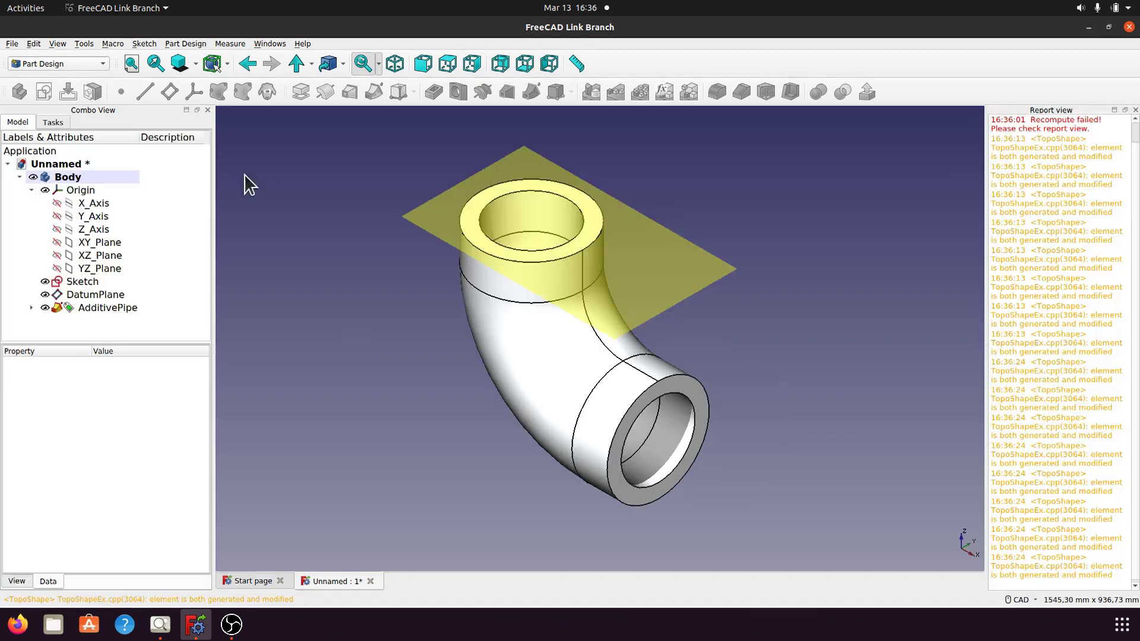
click(1136, 110)
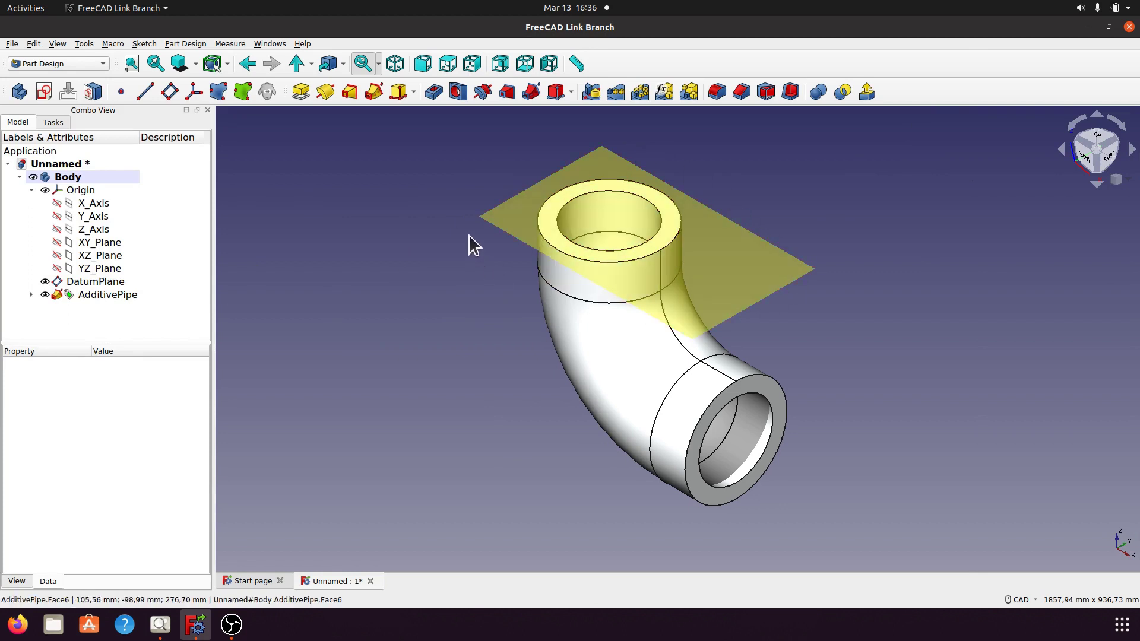
Step: Hide the datum plane and set the body's display material to Emerald
click(89, 282)
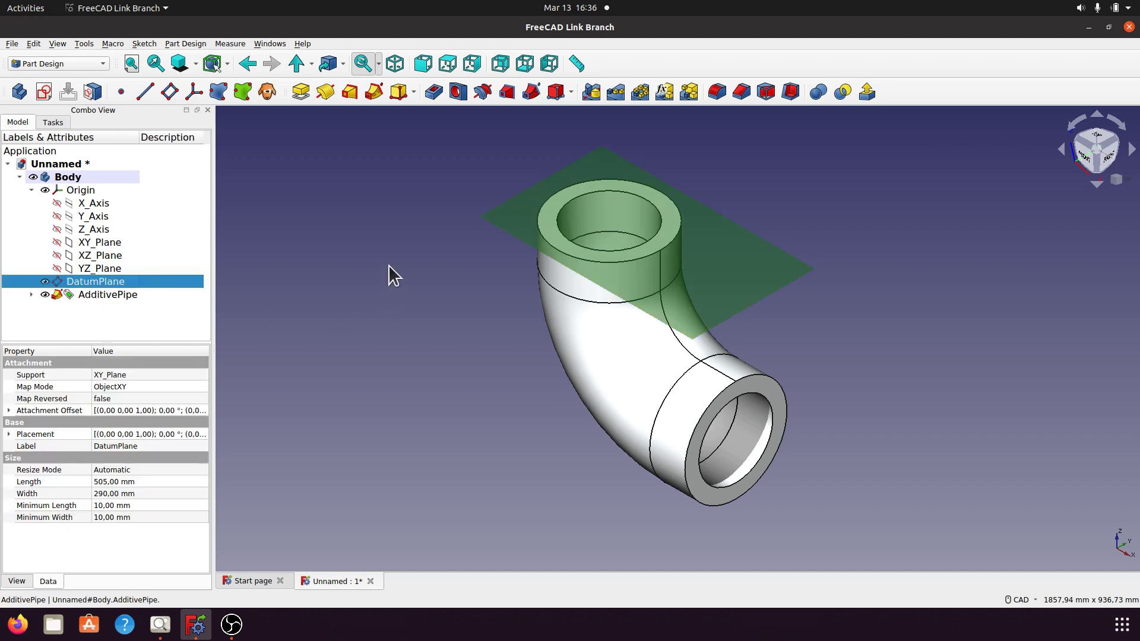
key(space)
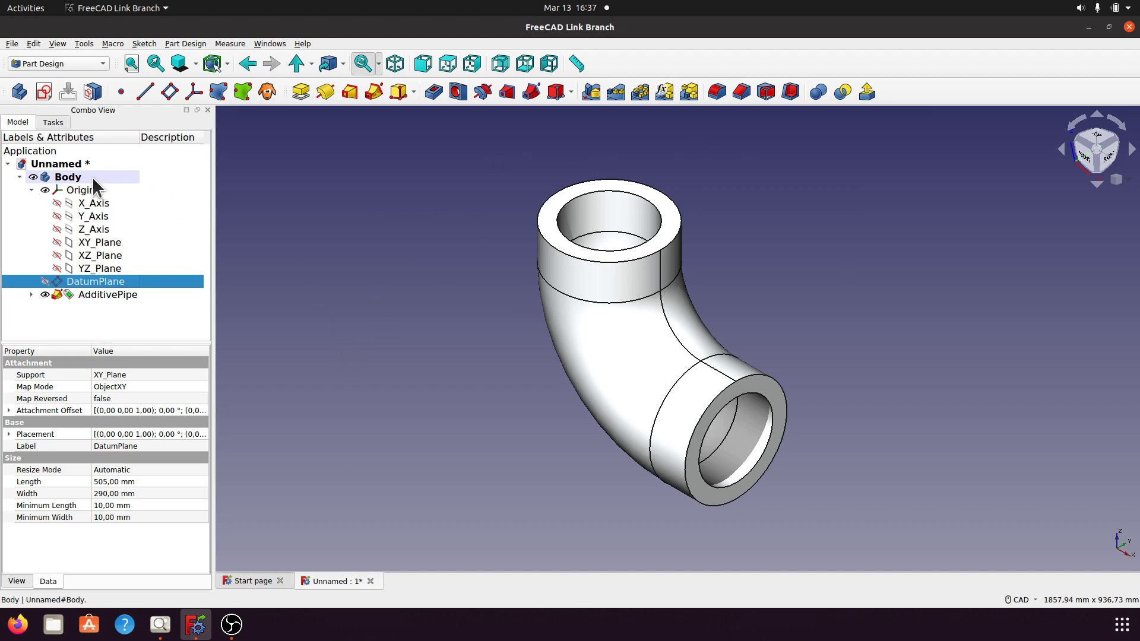
right_click(70, 177)
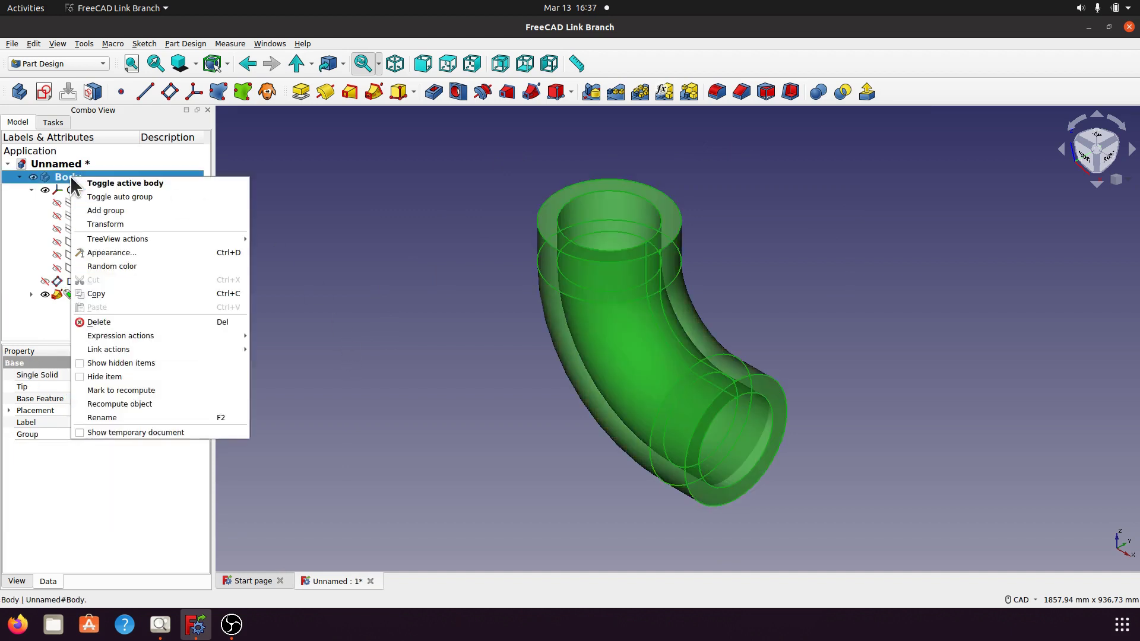
click(101, 251)
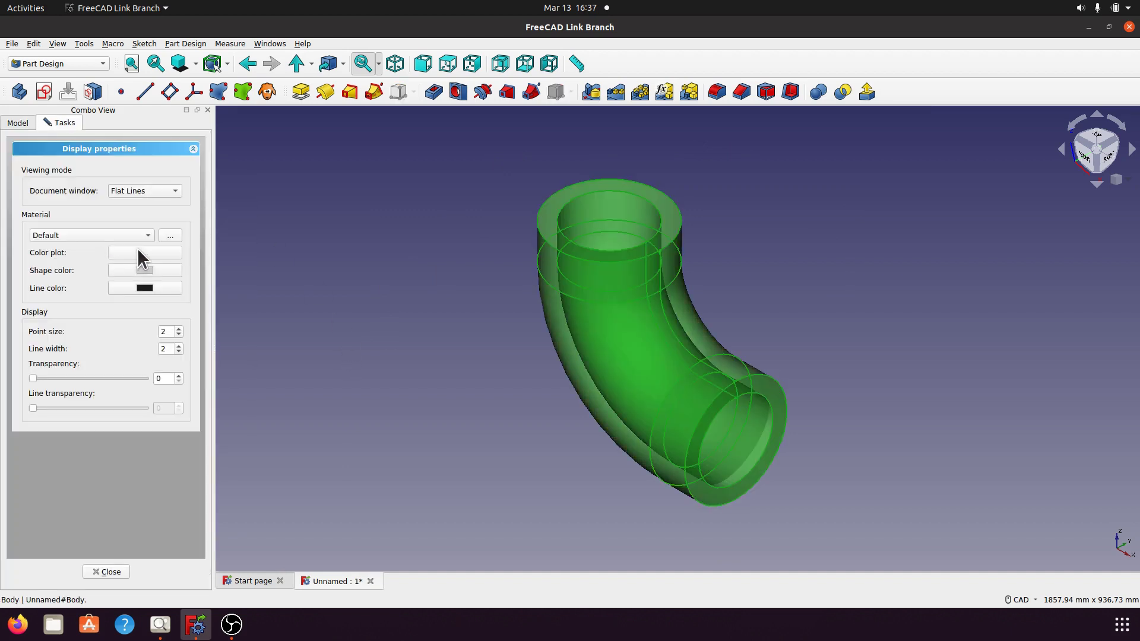
click(148, 233)
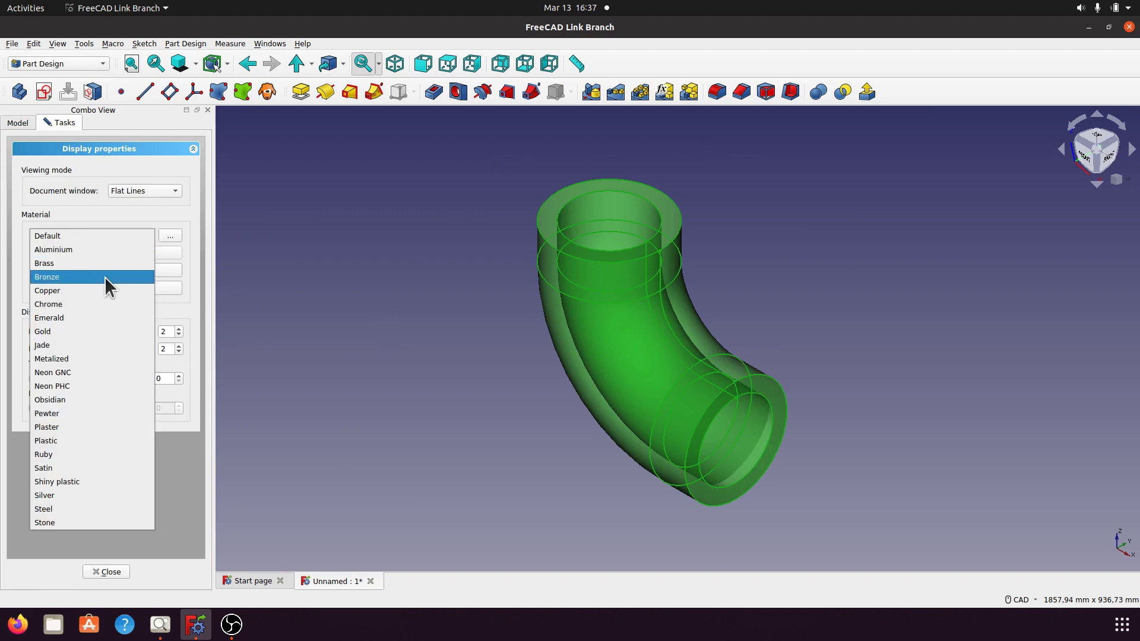
click(93, 317)
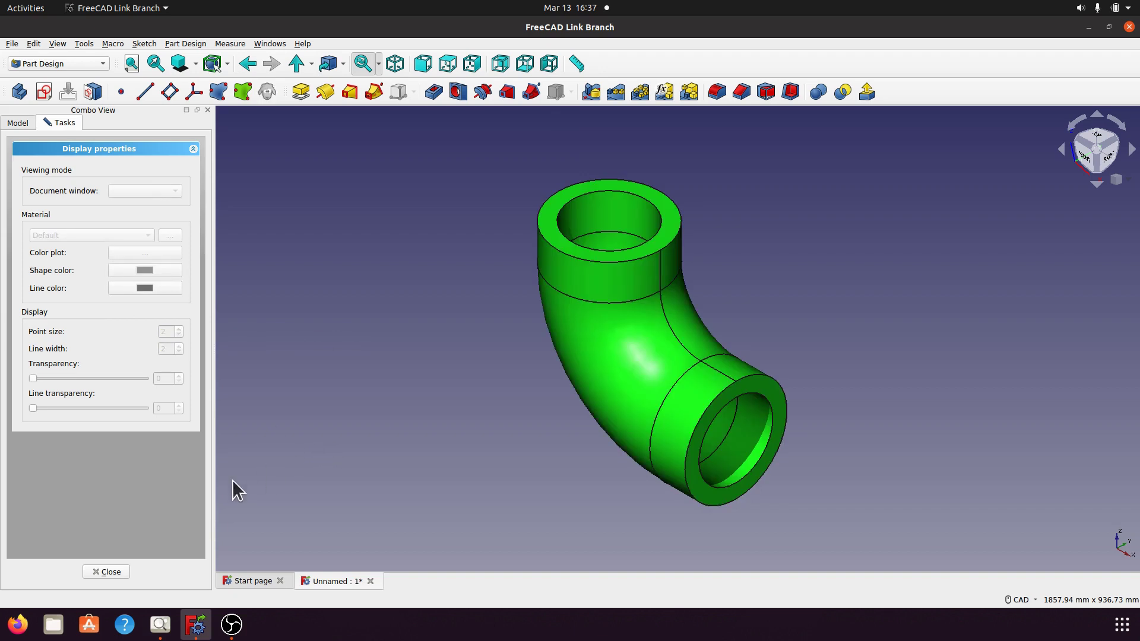
click(109, 571)
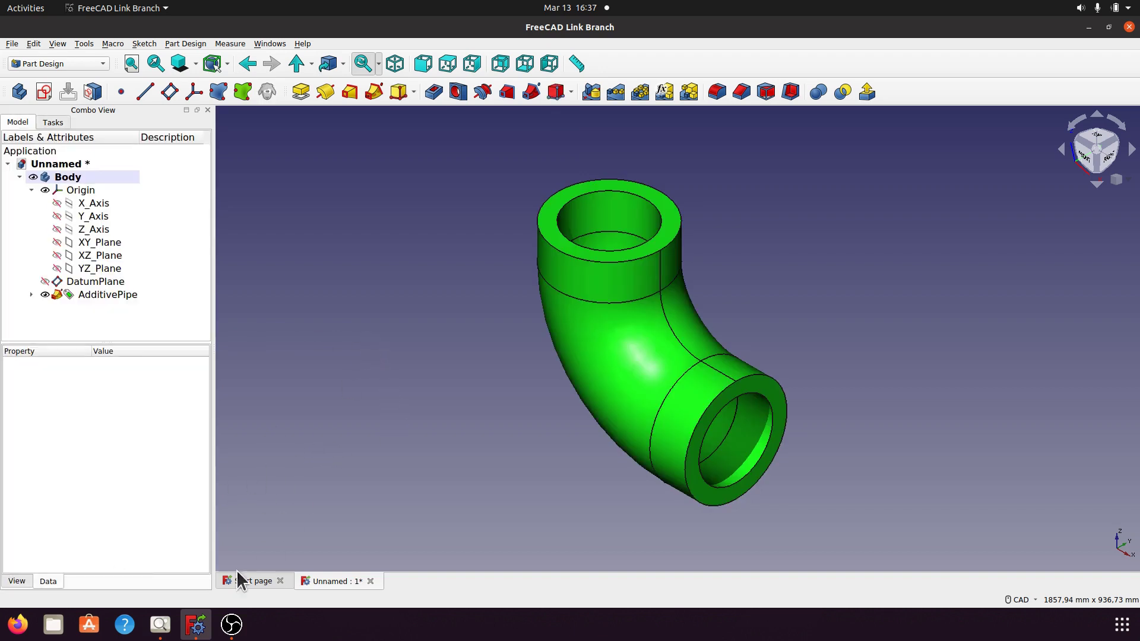
Step: Consult the reference drawing, and sketch a rectangle about 381 mm high around the pipe on its upper ring-shaped end face
click(160, 625)
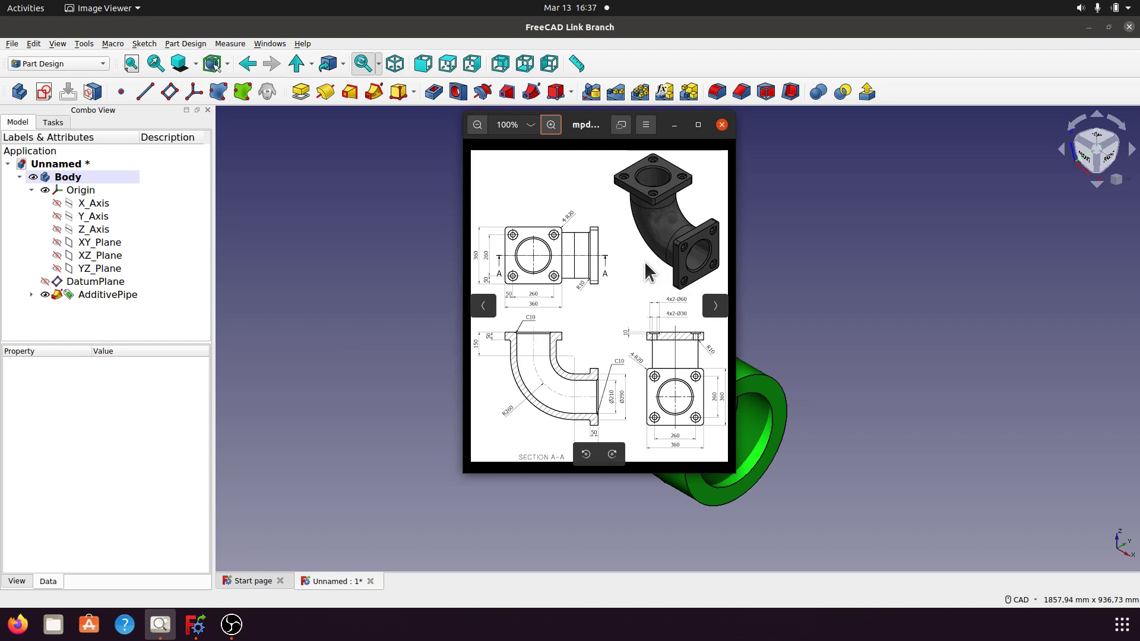
click(800, 223)
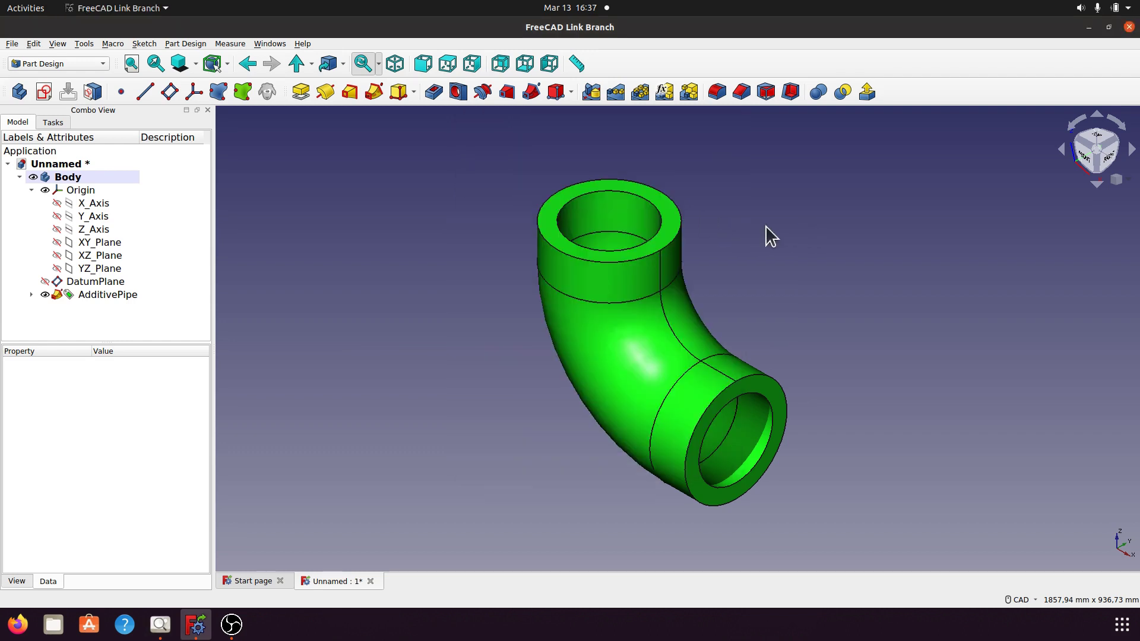
click(662, 211)
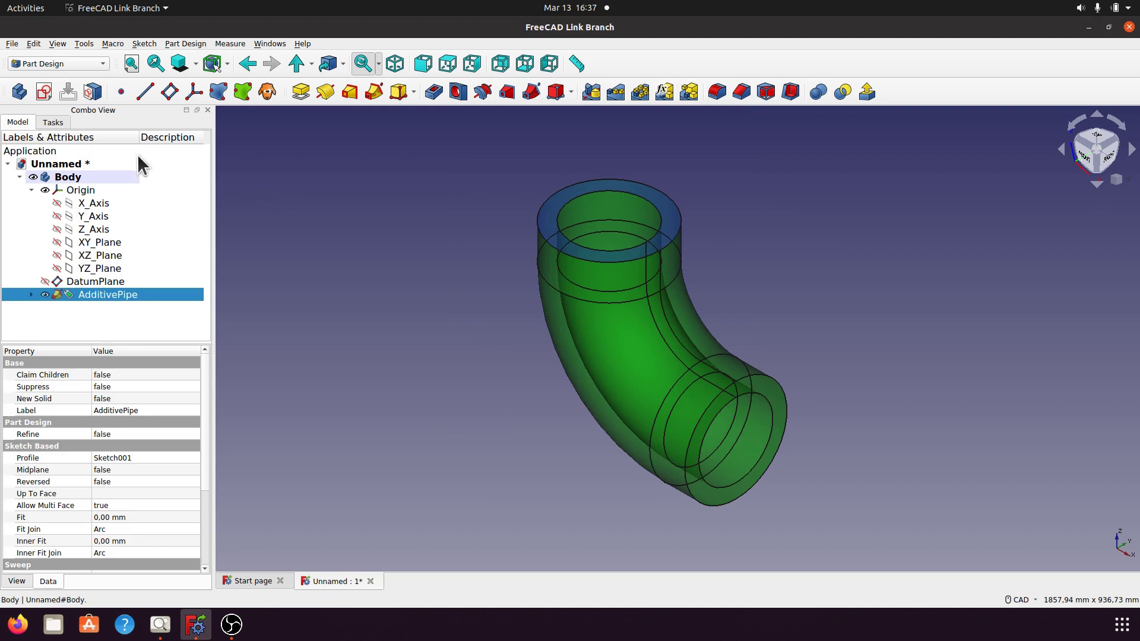
click(44, 92)
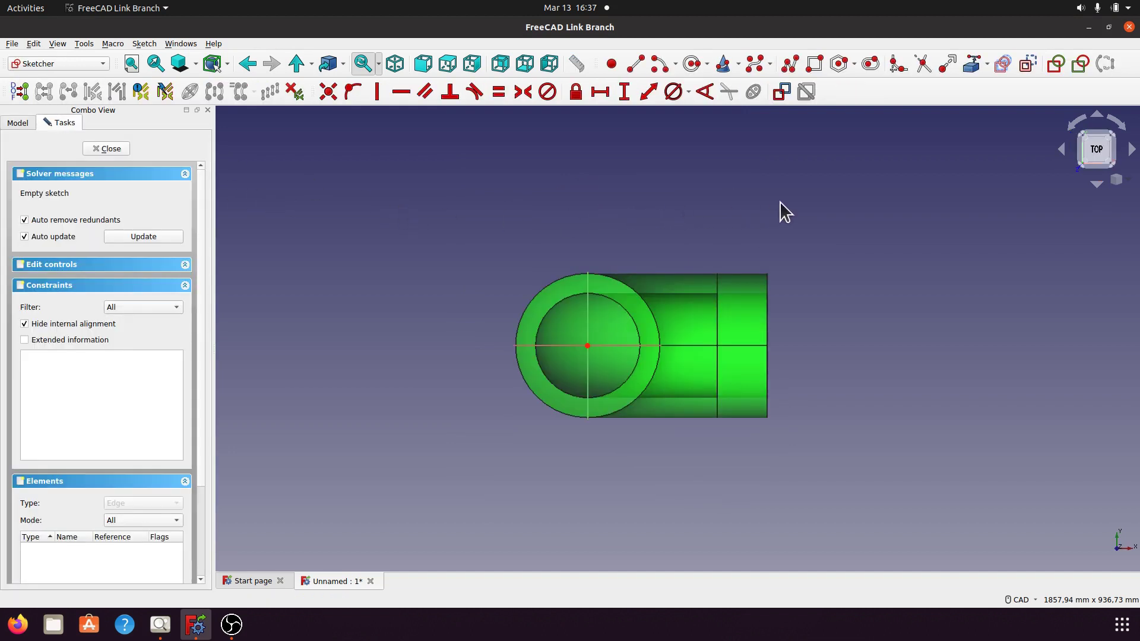
click(814, 64)
click(476, 248)
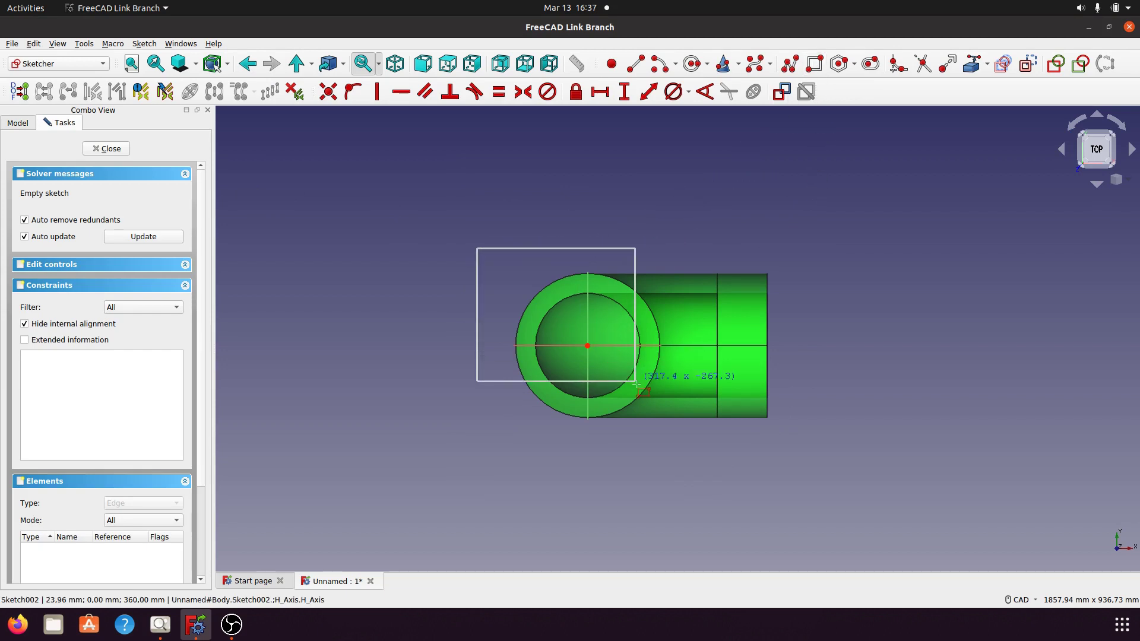
click(682, 437)
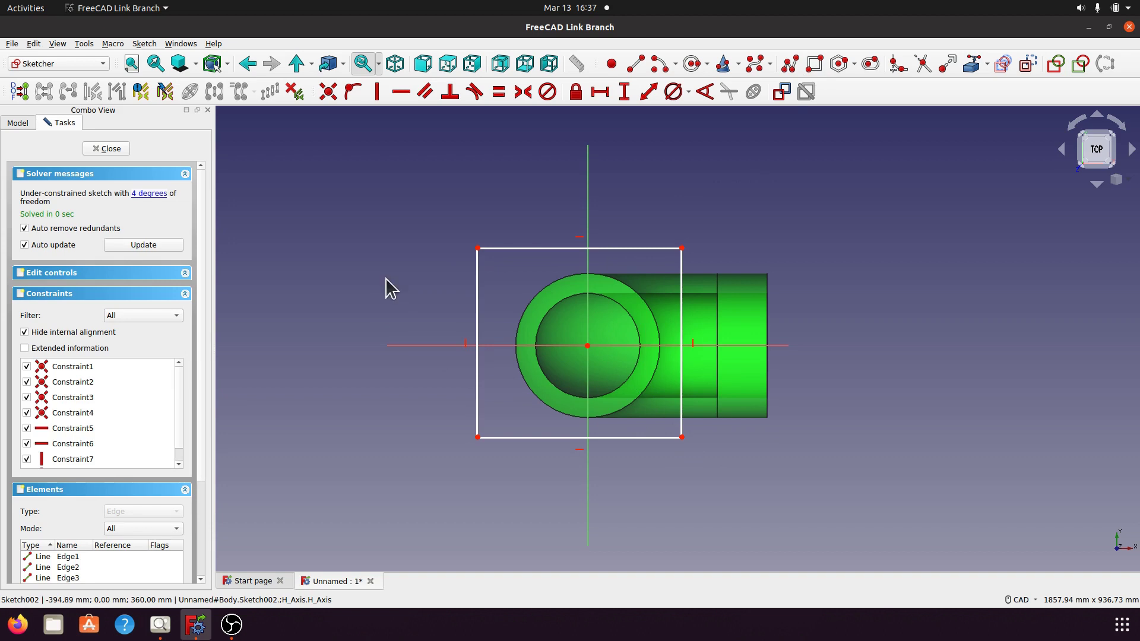
Step: Make two diagonally opposite corners of the rectangle symmetric about the origin
click(478, 249)
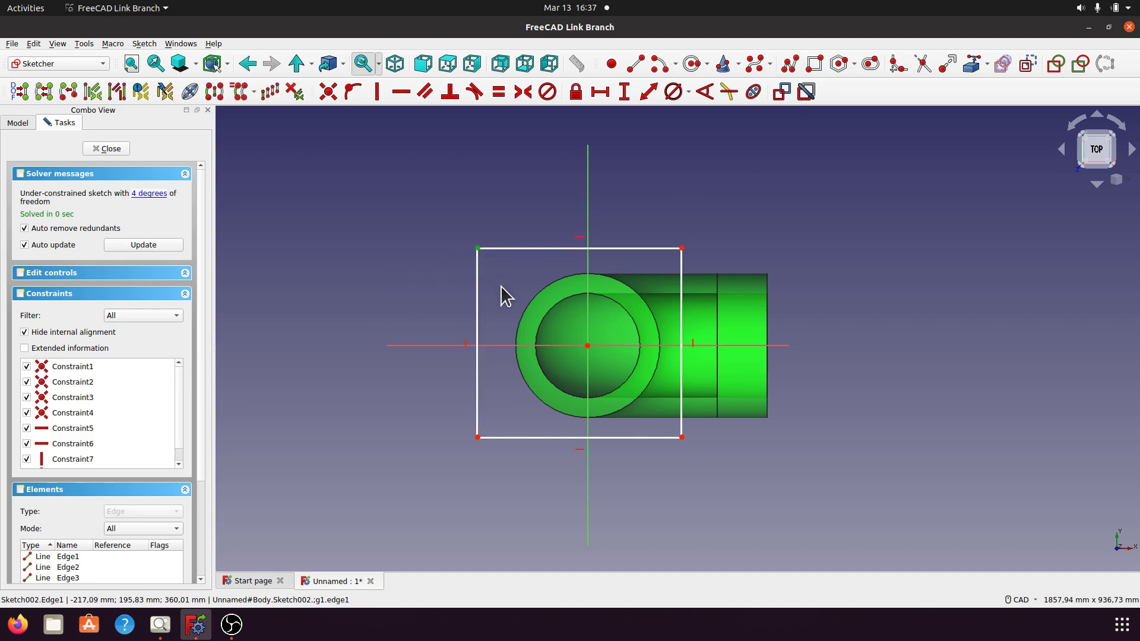
click(681, 438)
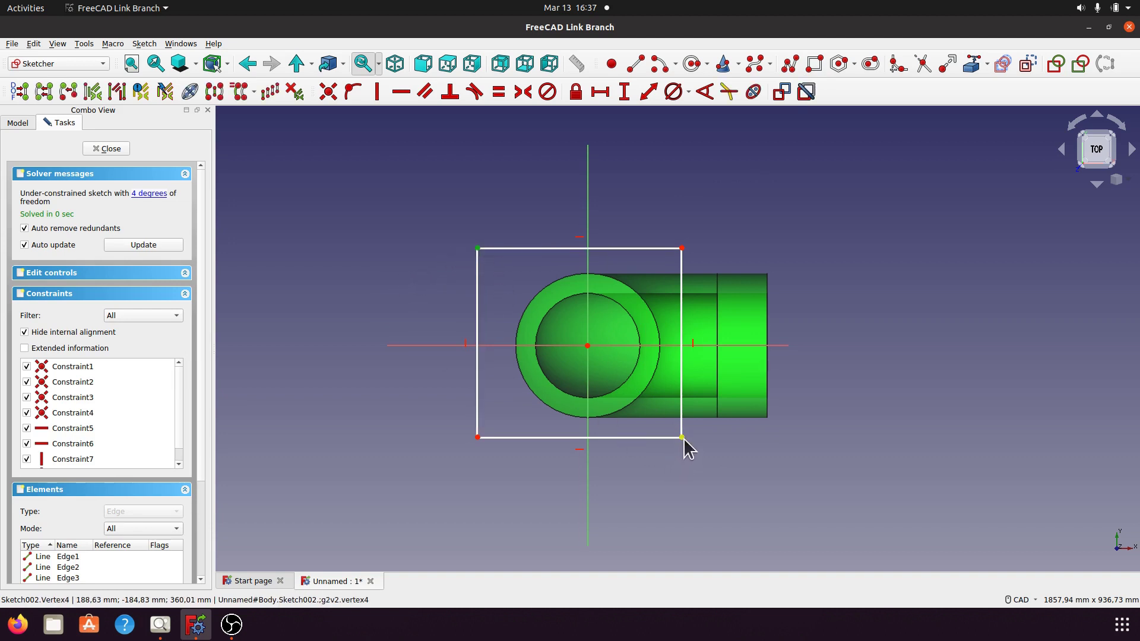
click(587, 346)
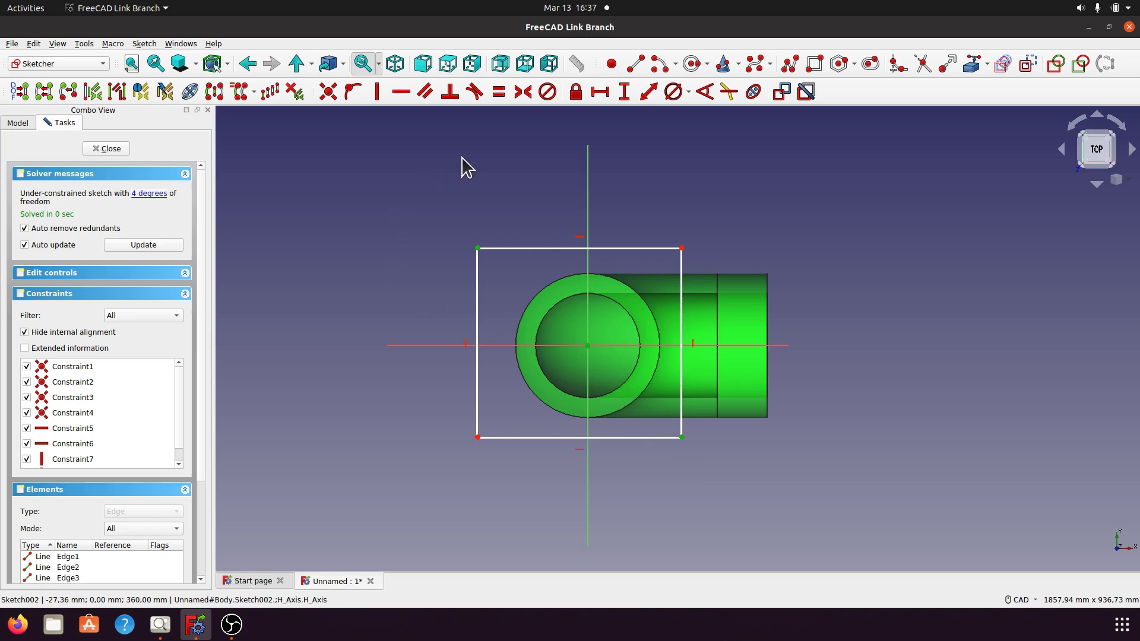
click(523, 93)
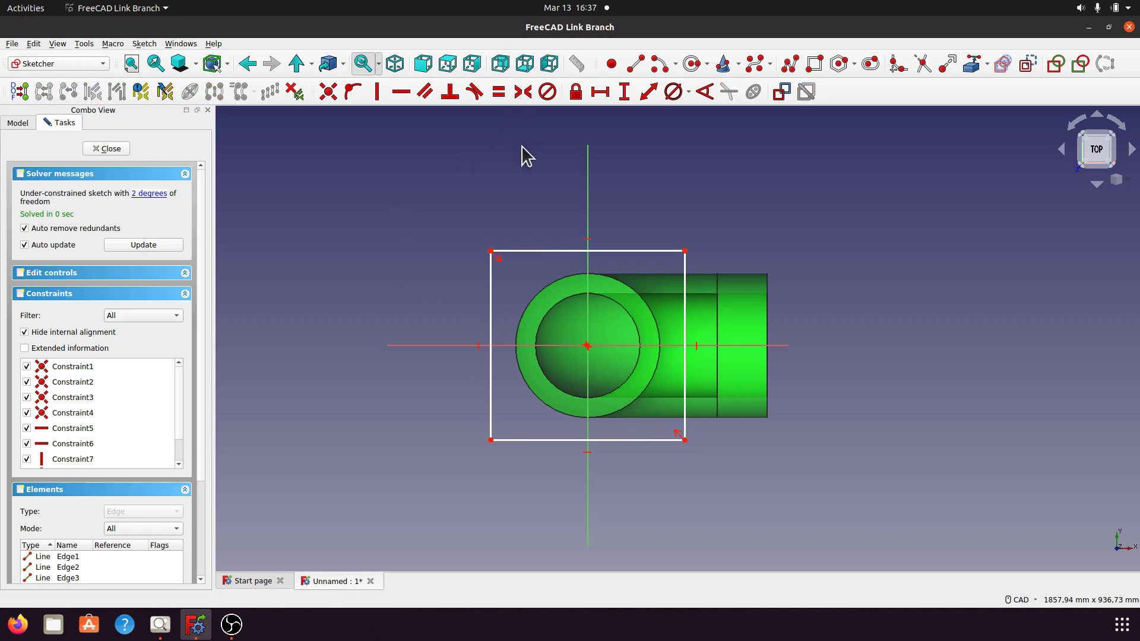
Step: Look up the flange width in the reference drawing and constrain the rectangle's horizontal side to 360 mm
click(626, 251)
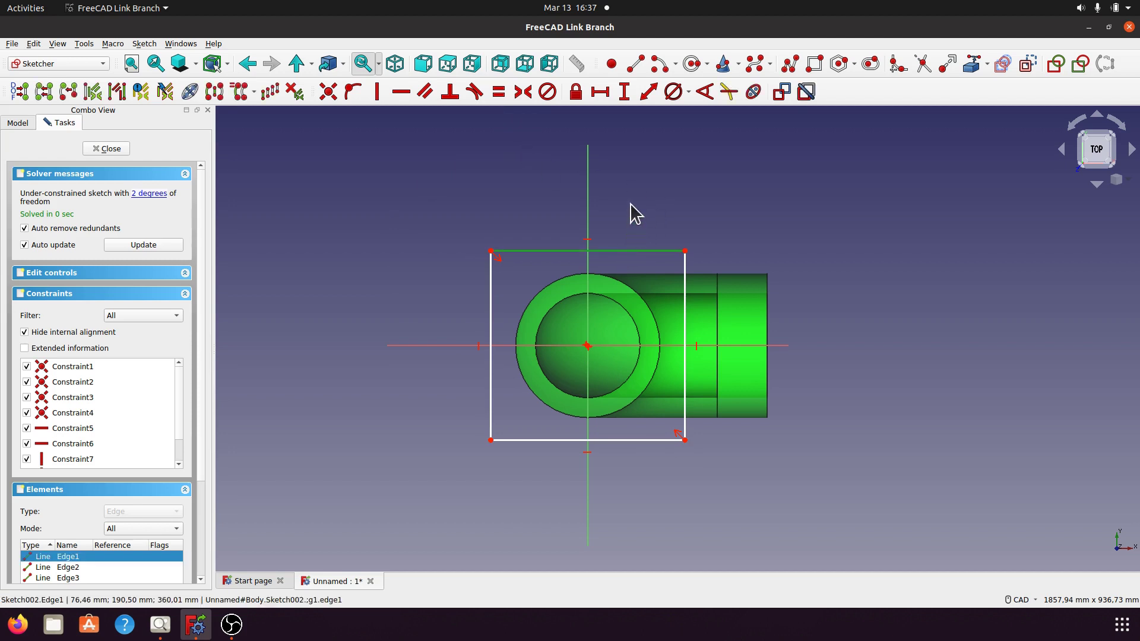
click(601, 92)
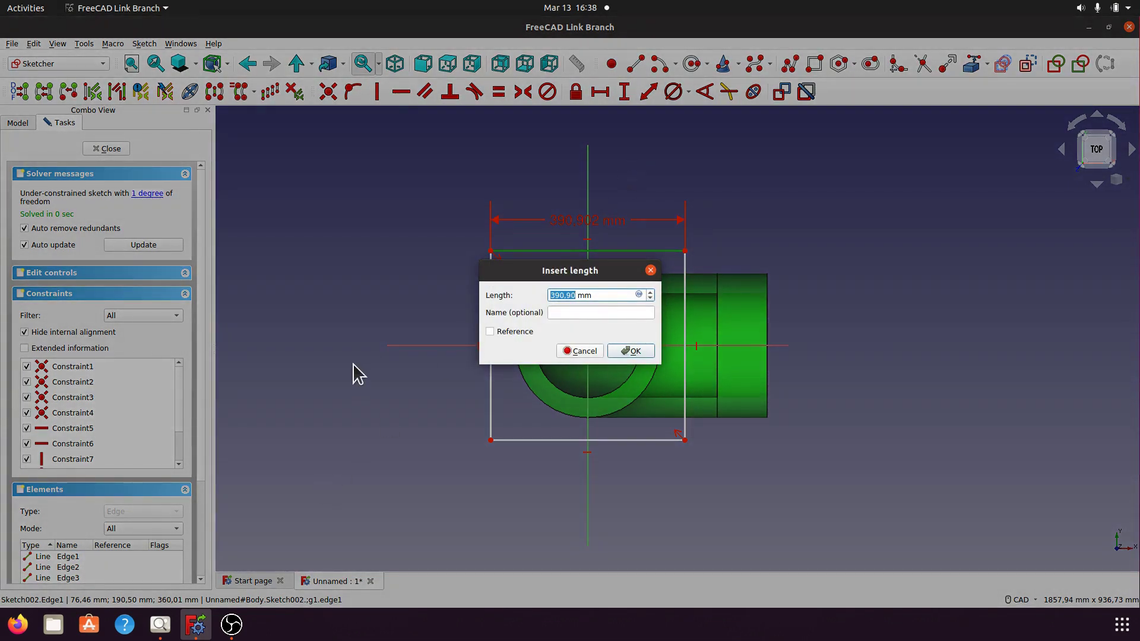
click(159, 624)
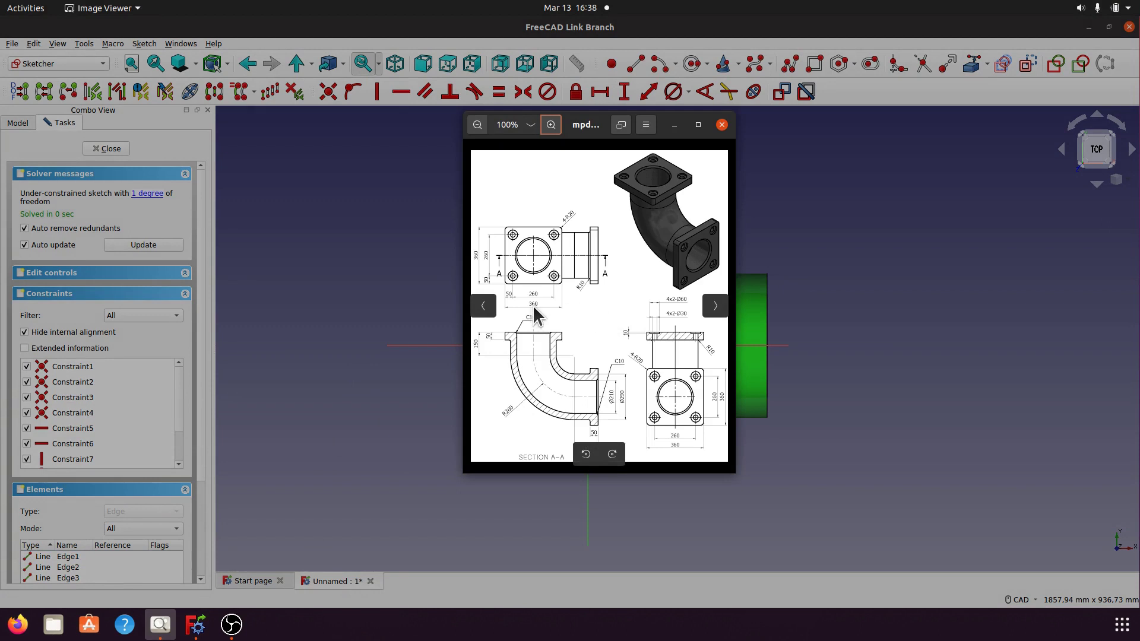
click(675, 125)
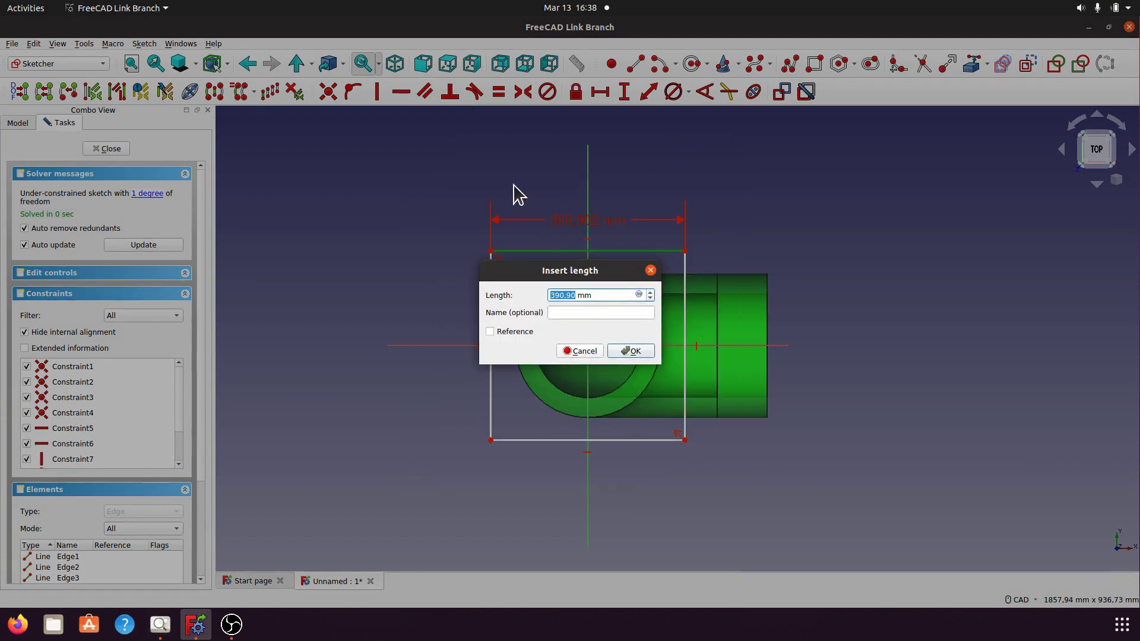
text(360)
click(630, 350)
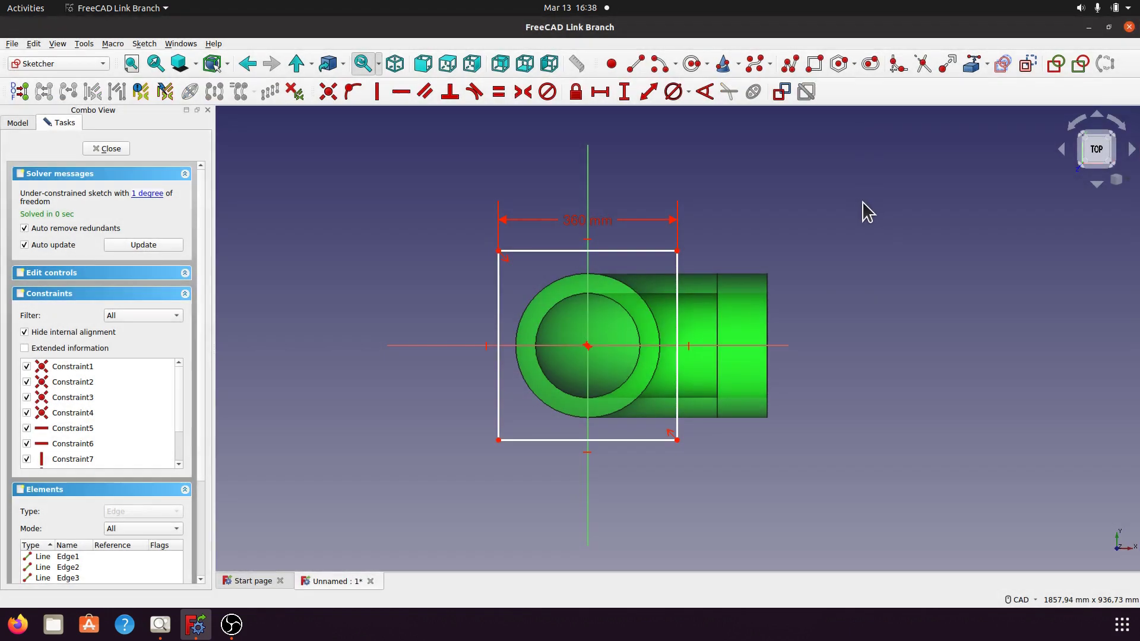
Step: Constrain the rectangle's vertical side to 360 mm, move its dimension clear of the rectangle, and finish the sketch
click(677, 316)
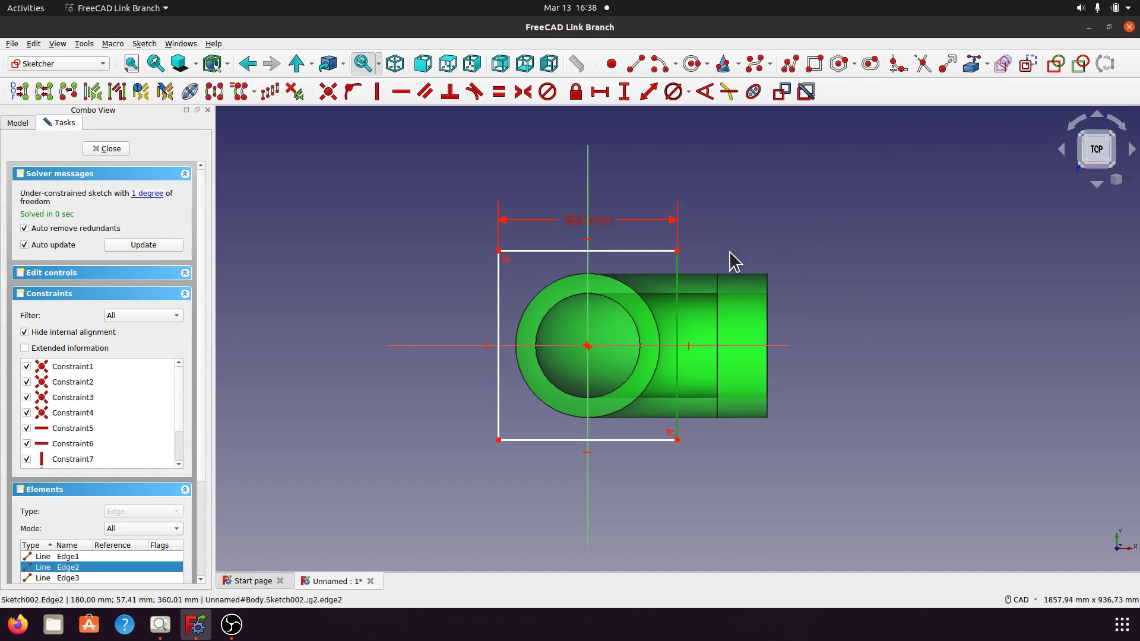
click(624, 92)
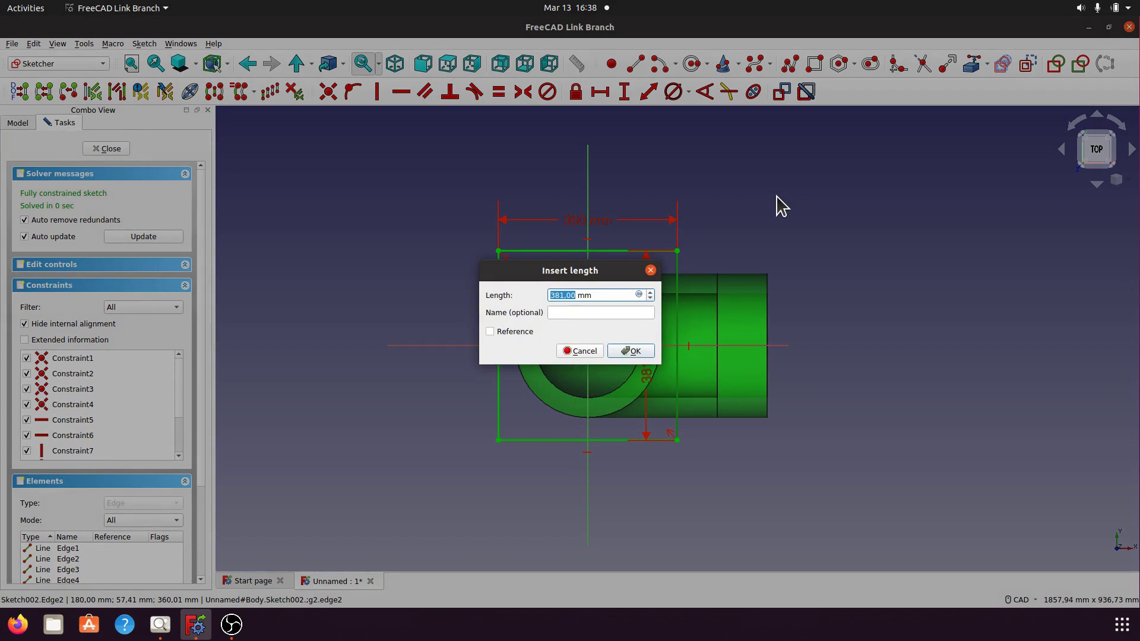
text(3)
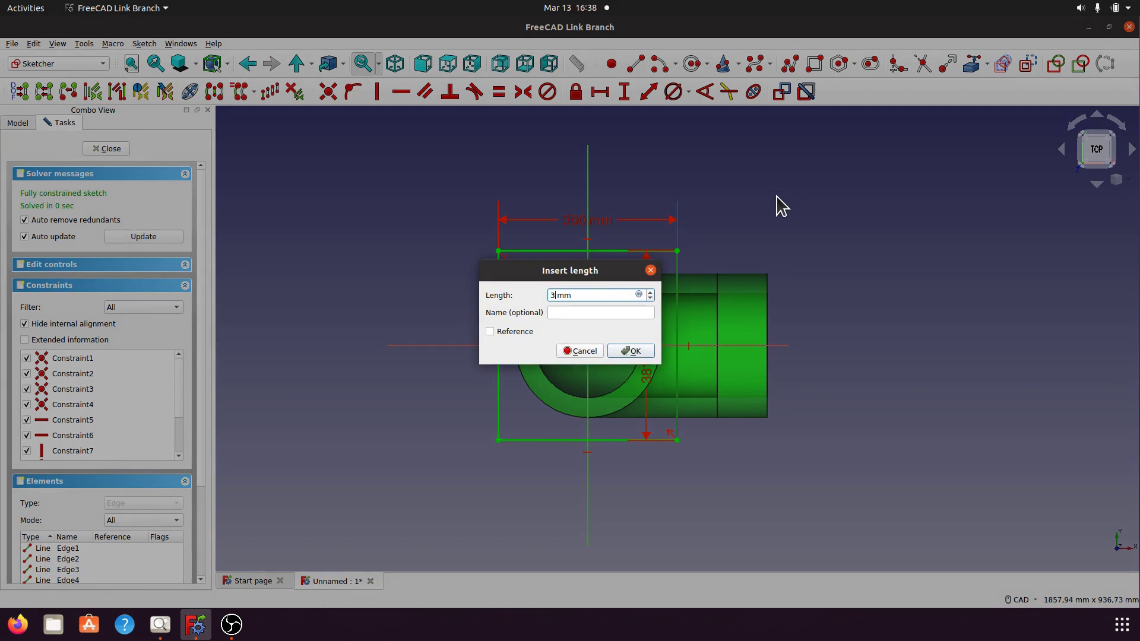
text(60)
click(638, 350)
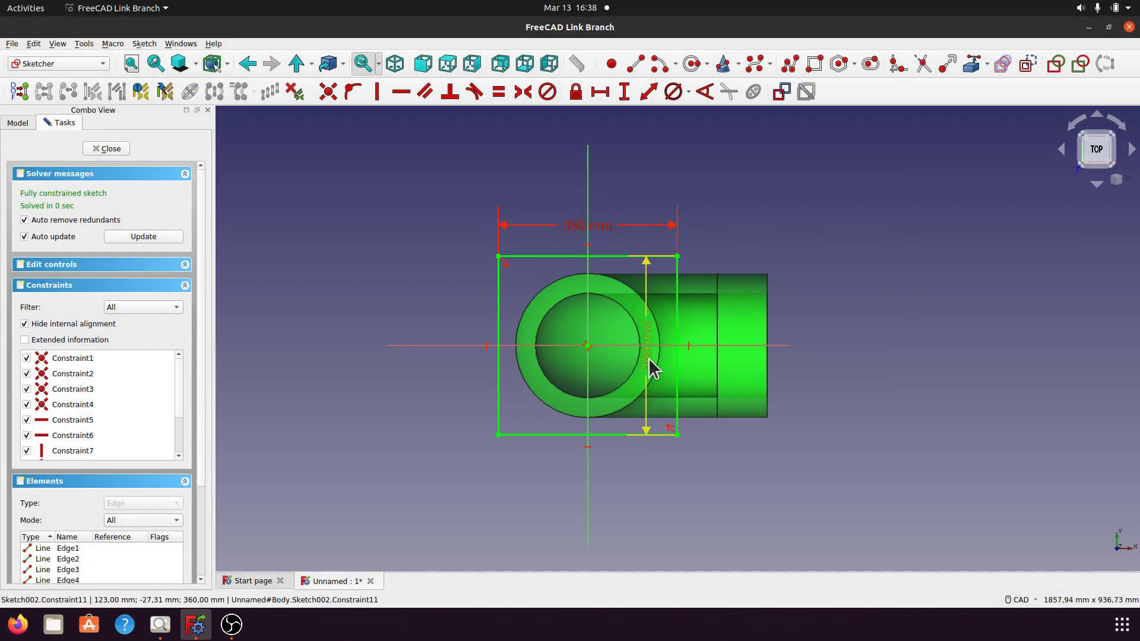
drag(648, 367, 735, 368)
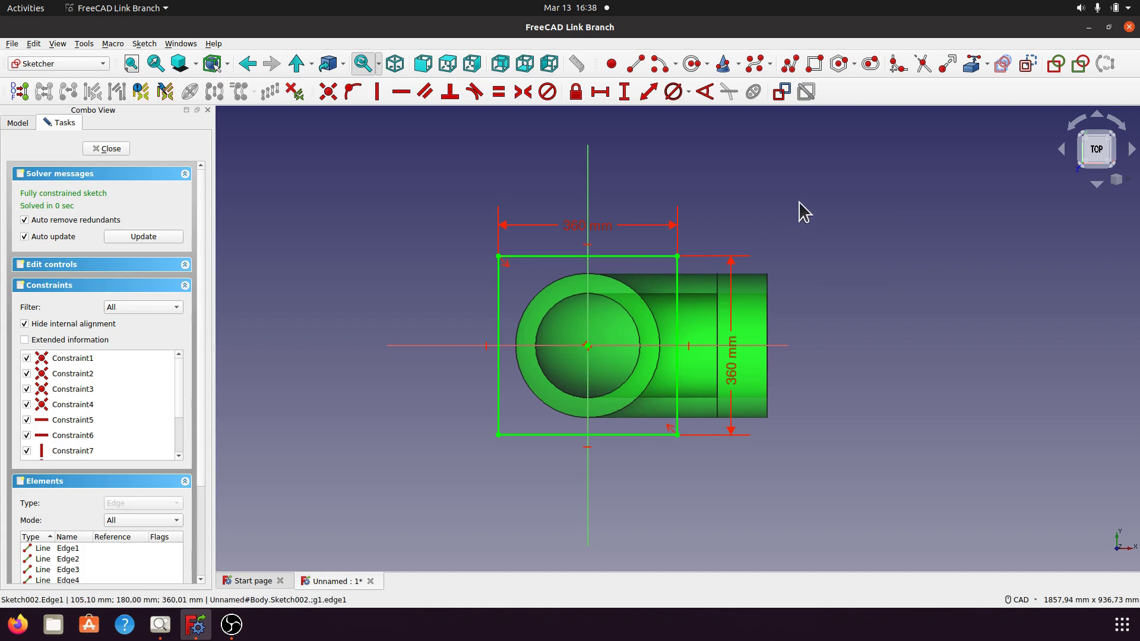
click(117, 149)
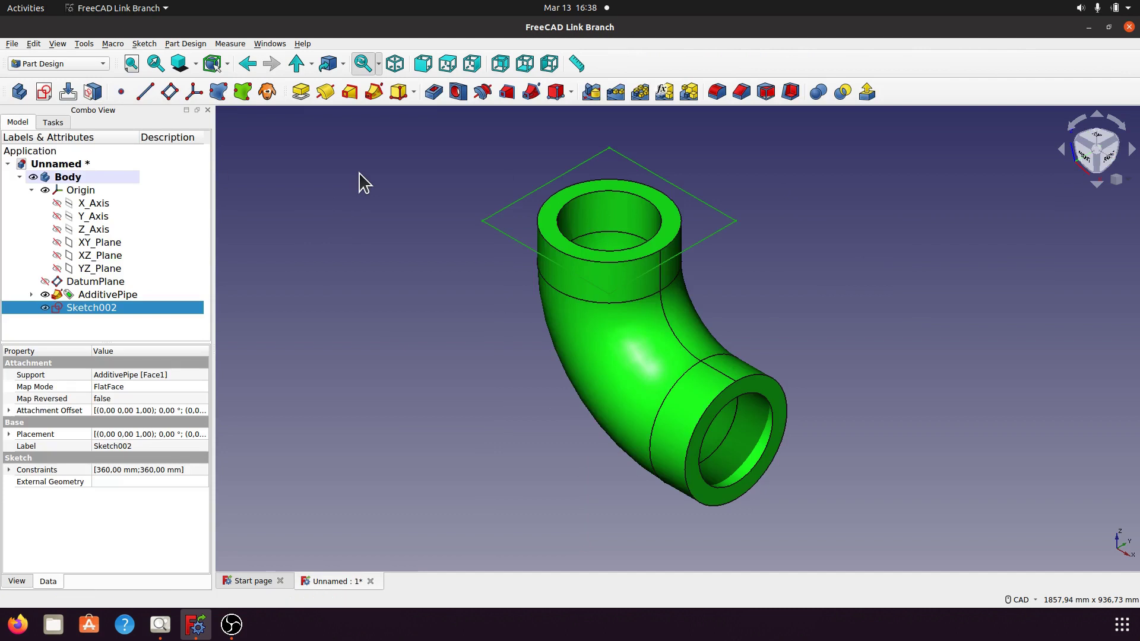
Step: Look up the flange thickness in the reference drawing and pad the square sketch 50 mm
click(301, 91)
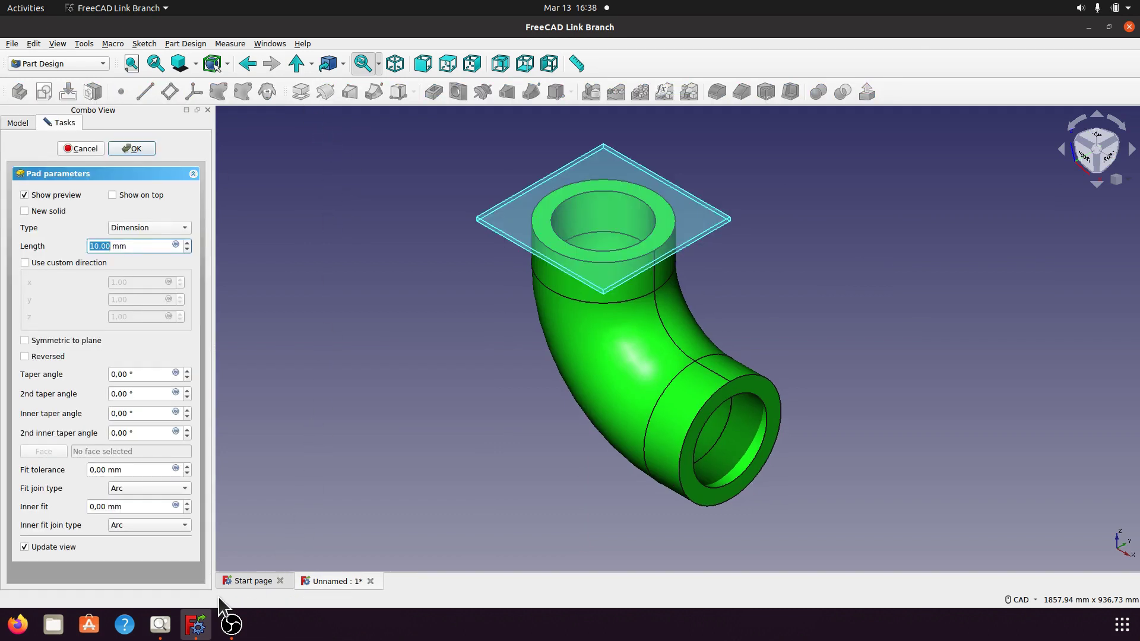
click(160, 624)
click(275, 539)
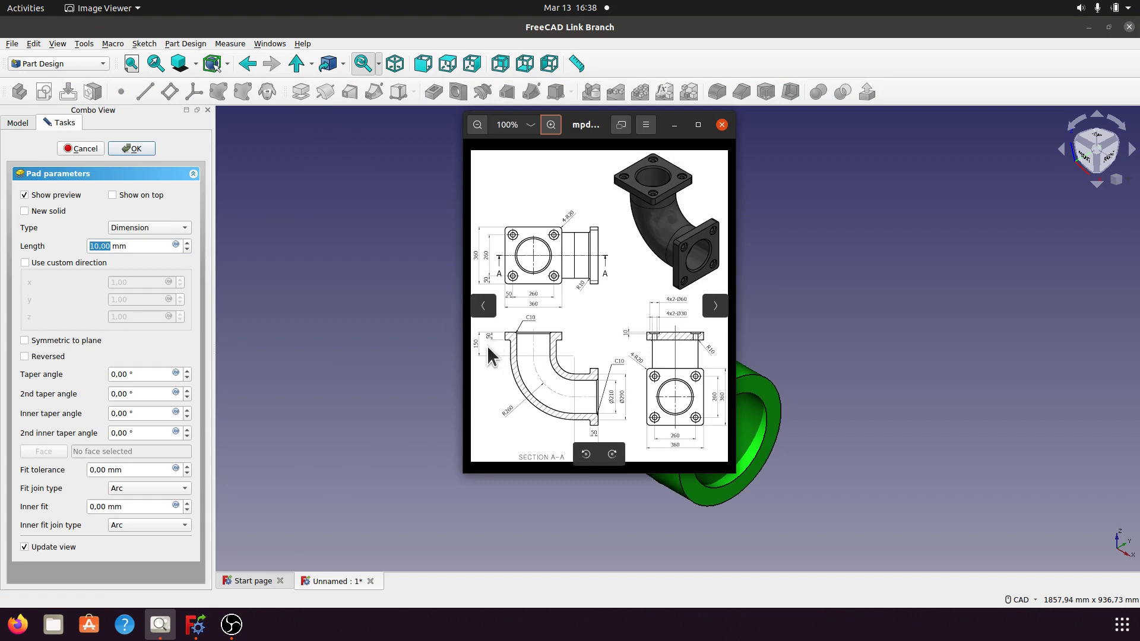
click(674, 126)
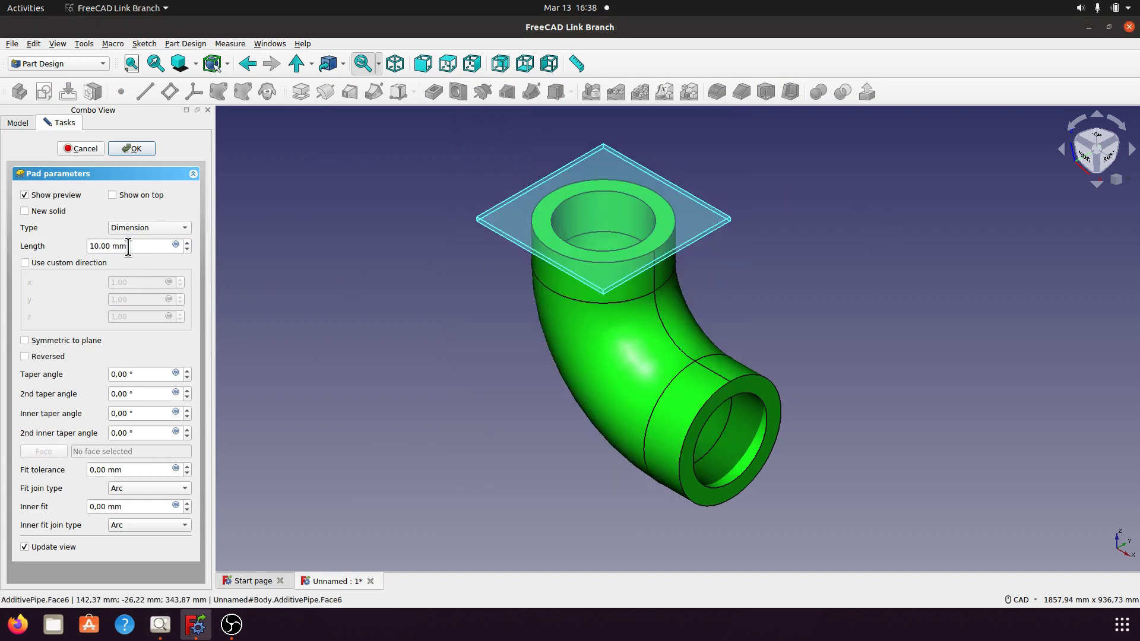
drag(128, 245, 90, 246)
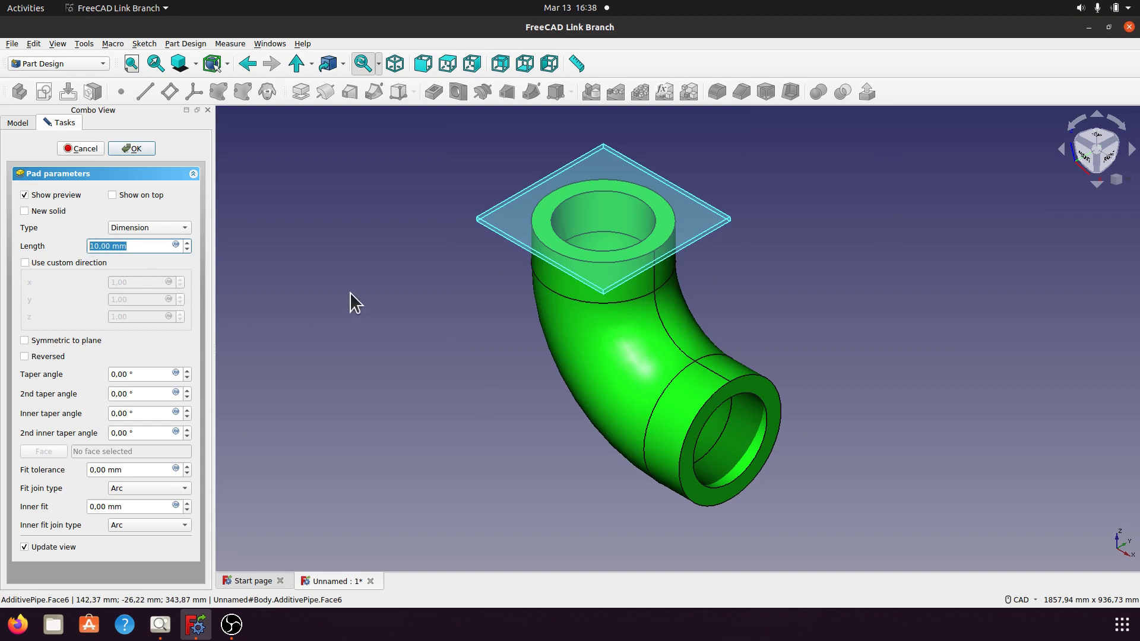
text(50)
click(397, 319)
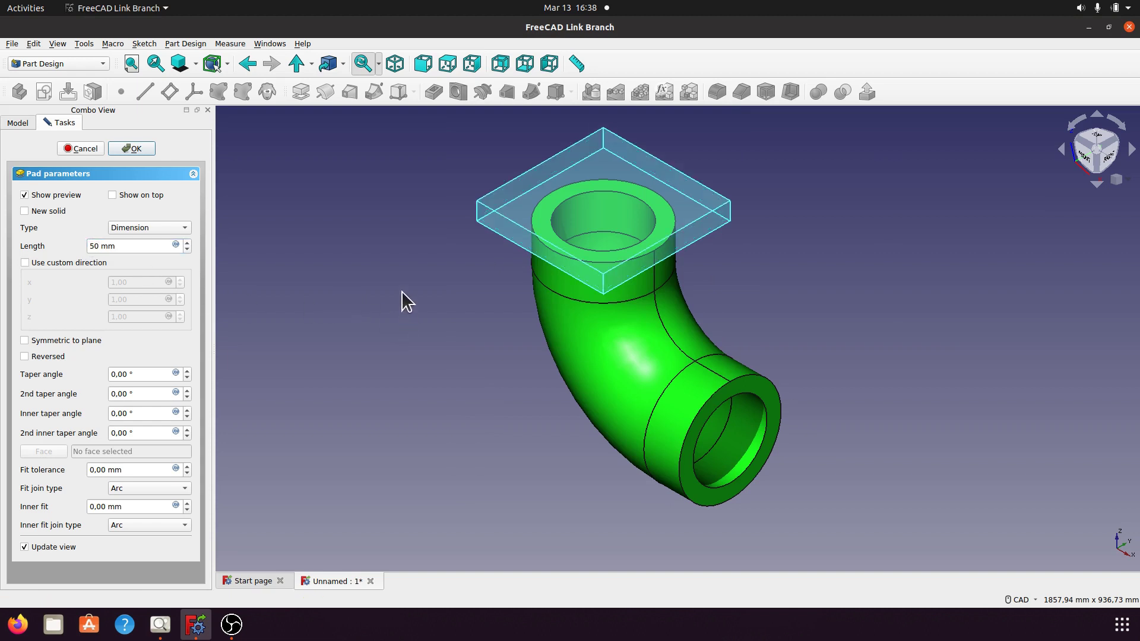
click(136, 148)
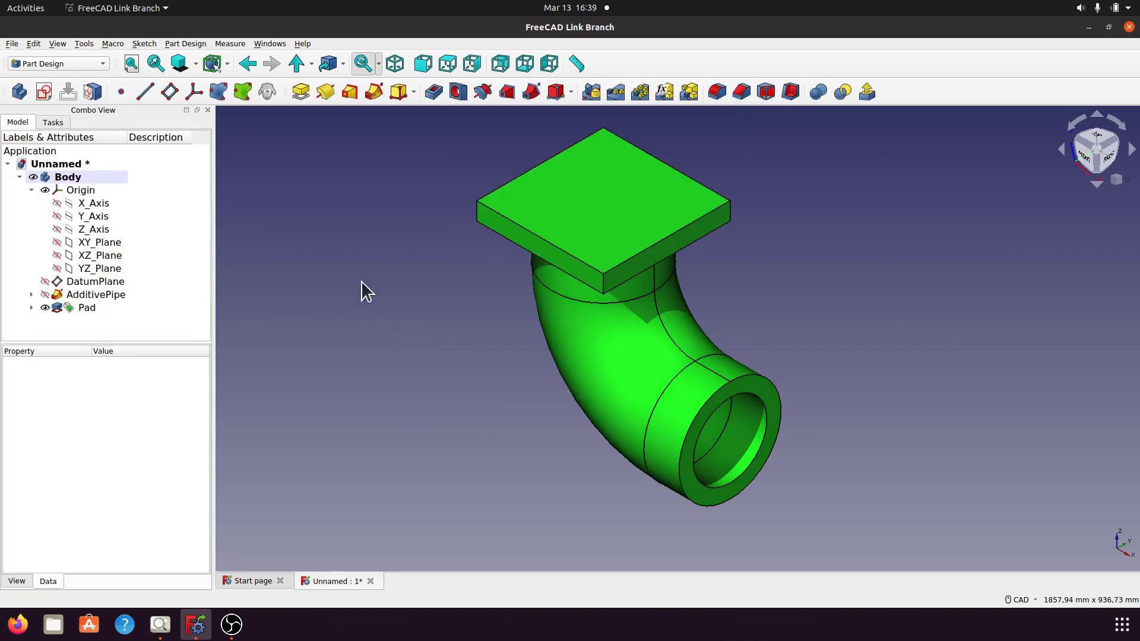
Step: Reopen the upper flange's sketch and draw a circle about 157 mm in diameter centred on the origin
click(31, 307)
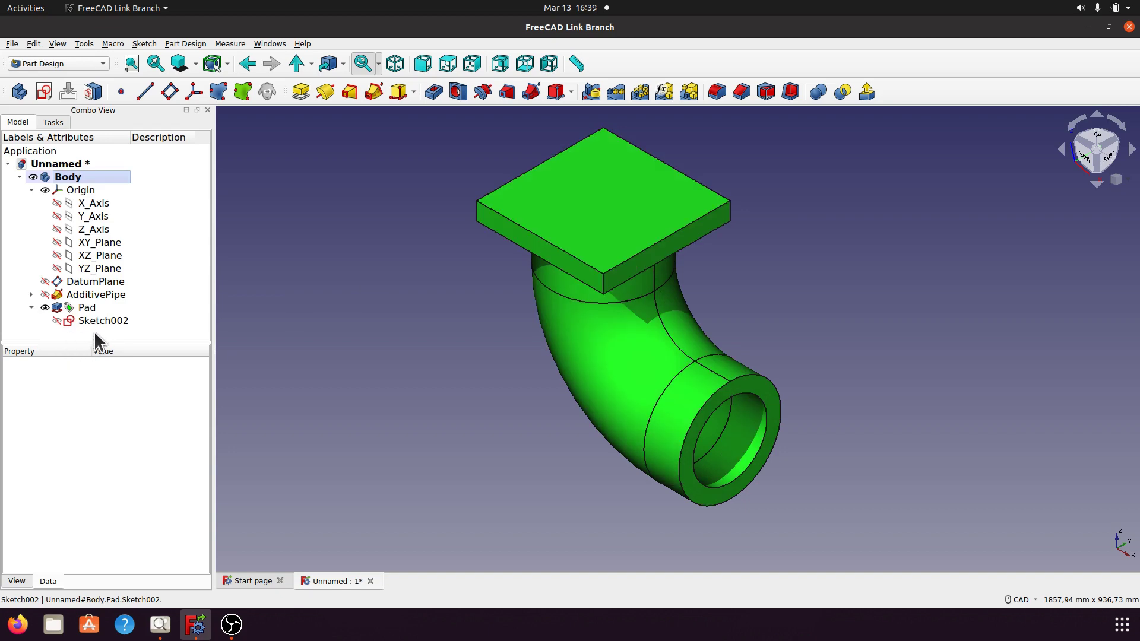
double_click(106, 320)
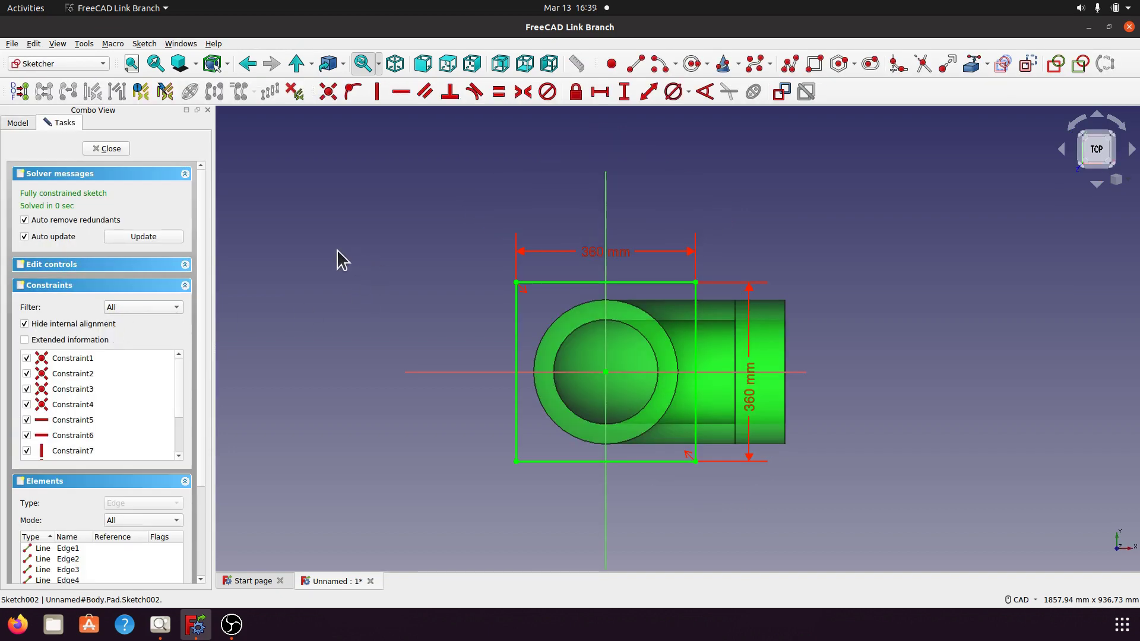
click(690, 65)
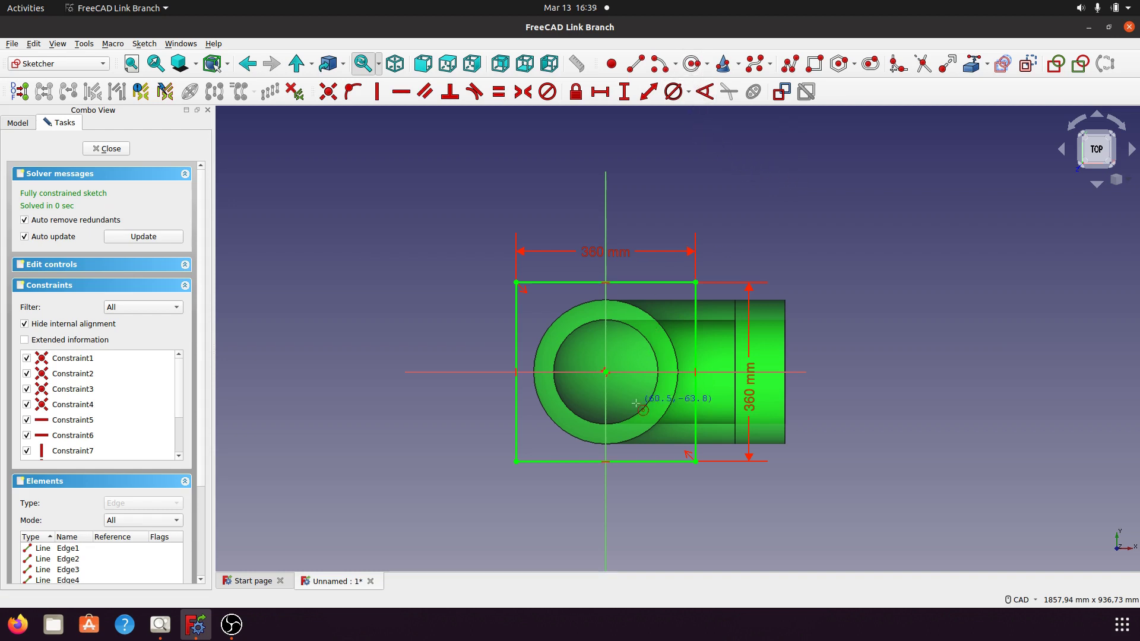
click(605, 372)
click(629, 402)
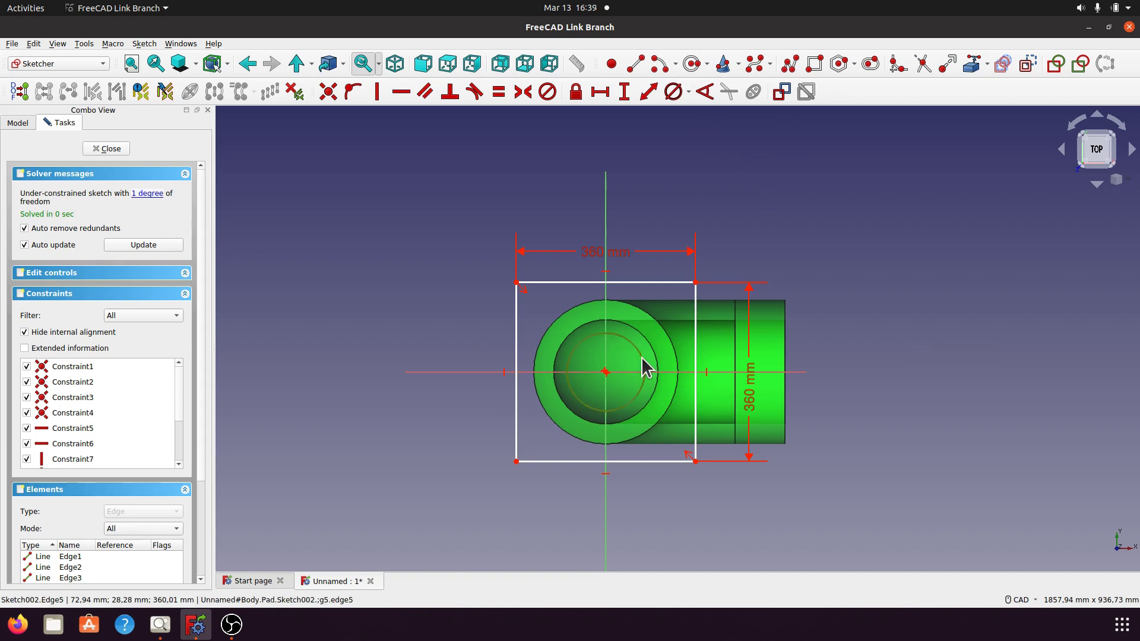
Step: Constrain the circle's diameter to 210 mm, move its dimension outside the square, and finish the flange sketch
click(688, 94)
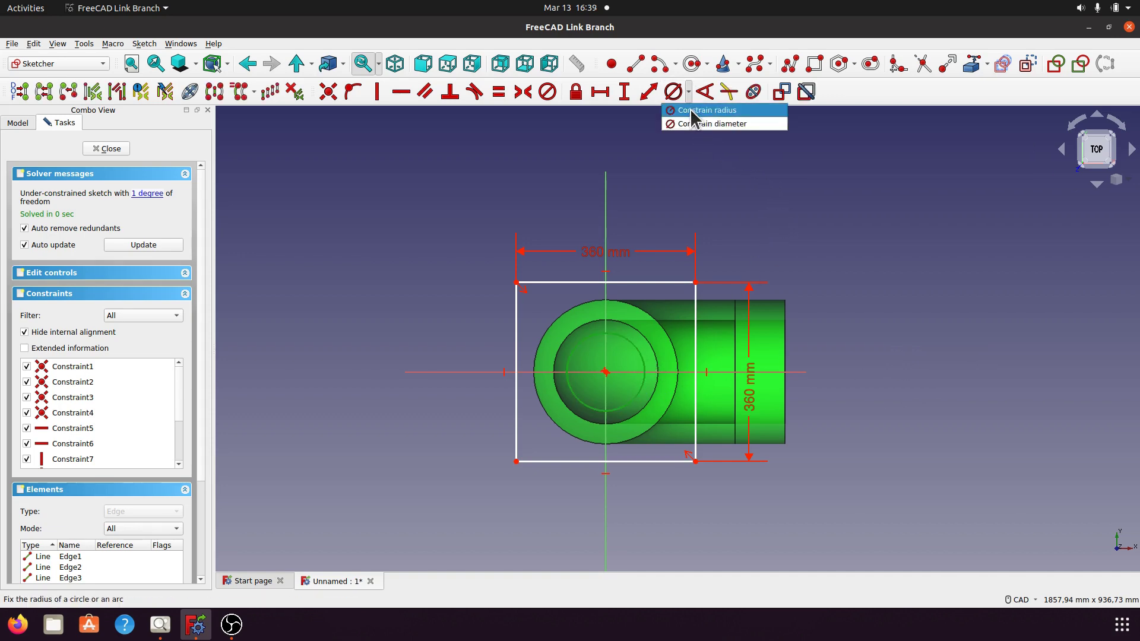
click(700, 124)
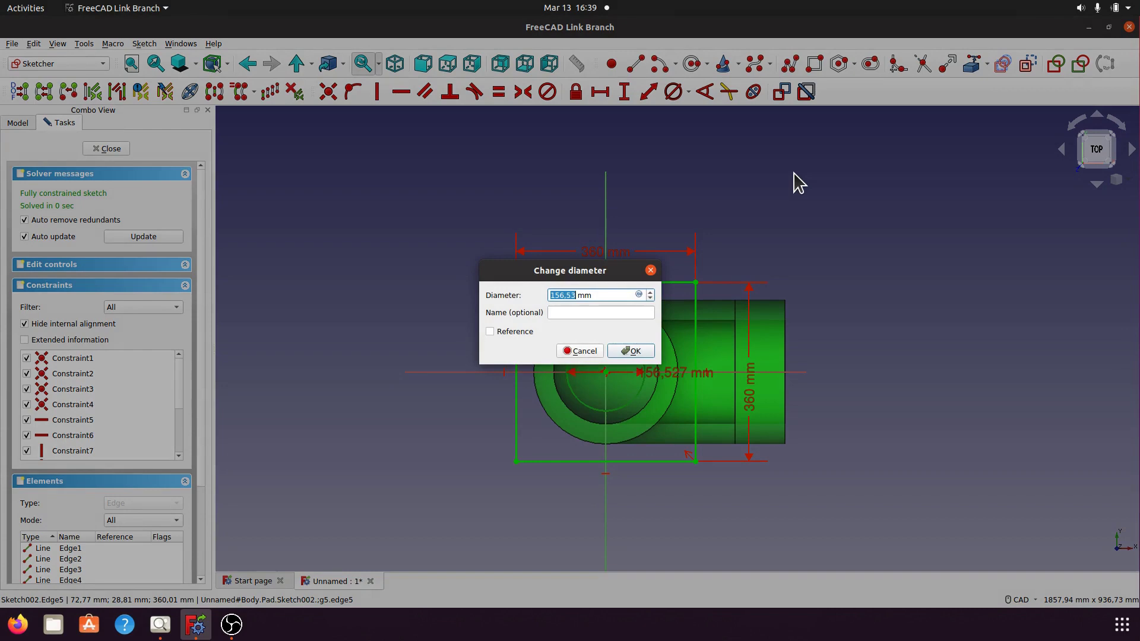
text(210)
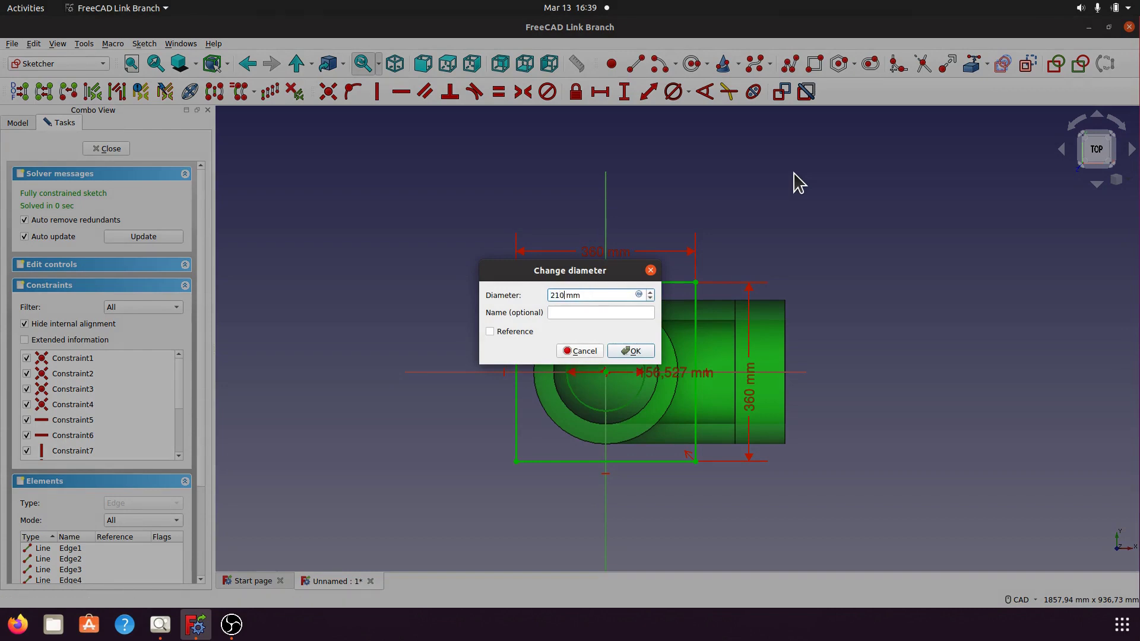
click(633, 351)
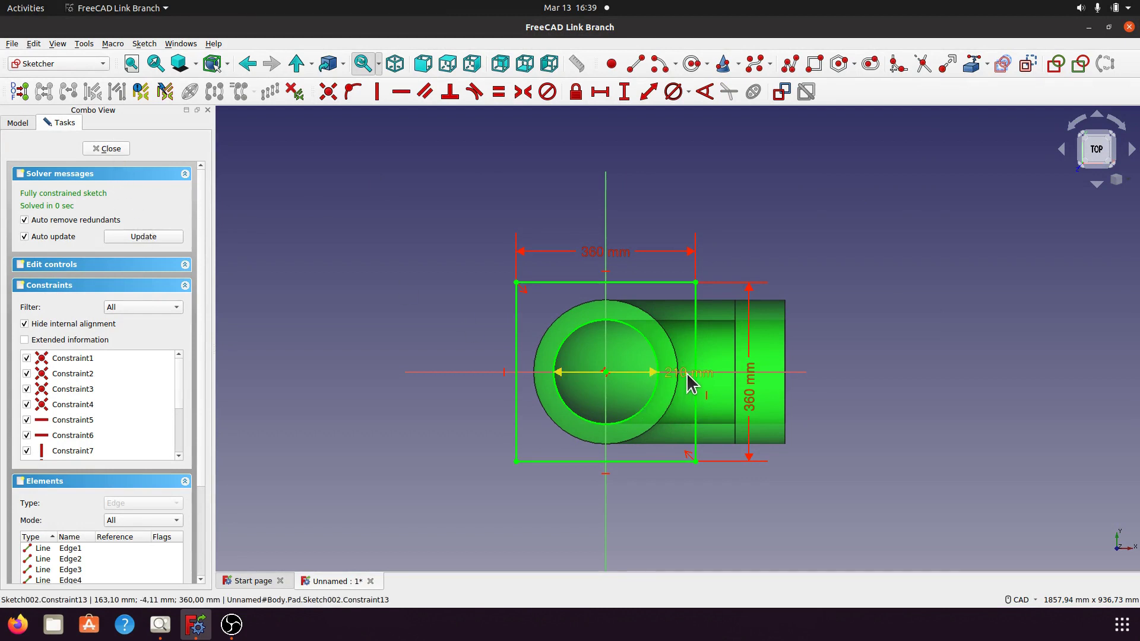
drag(687, 375, 456, 428)
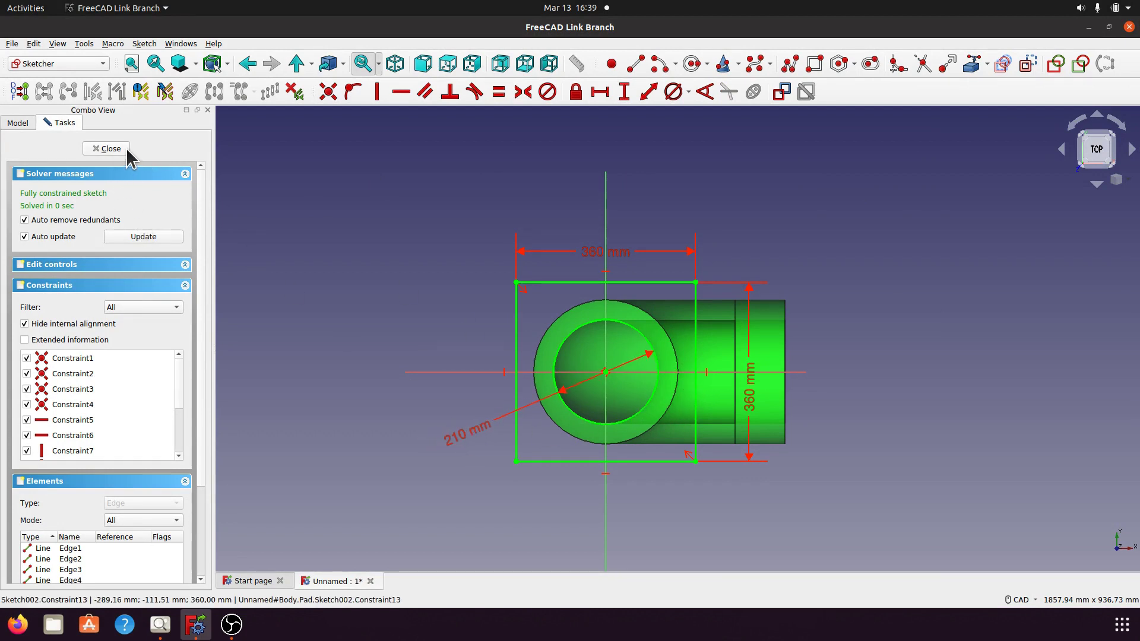
key(Escape)
click(330, 301)
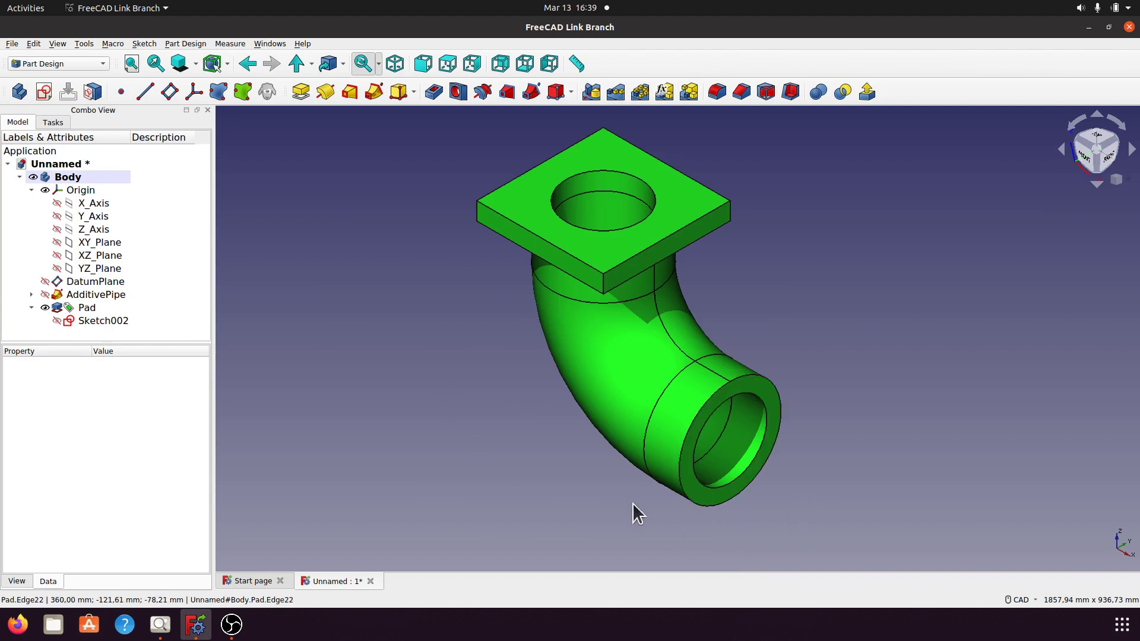
Step: Start a sketch on the pipe's lower ring-shaped end face and reference its outer circular edge as external geometry
click(701, 498)
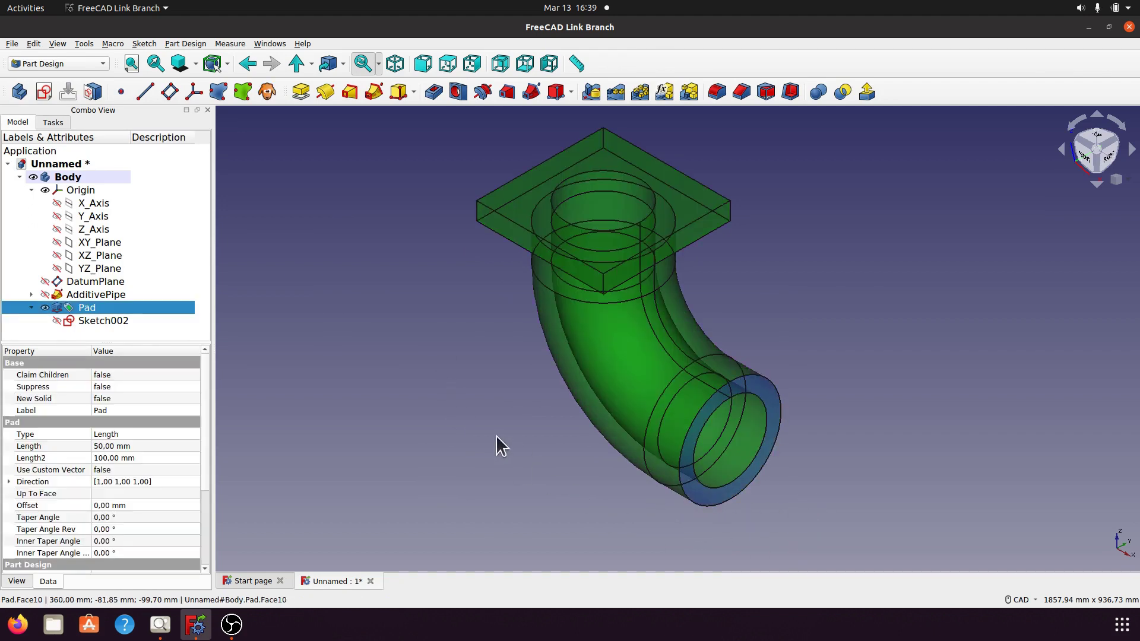
click(44, 92)
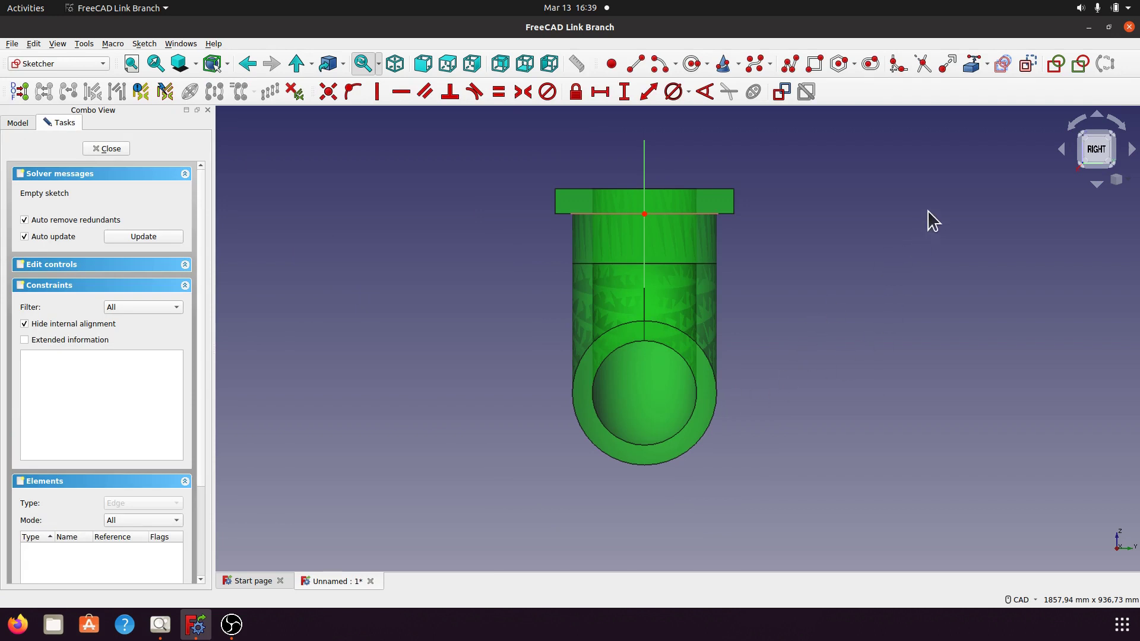
click(972, 66)
click(711, 424)
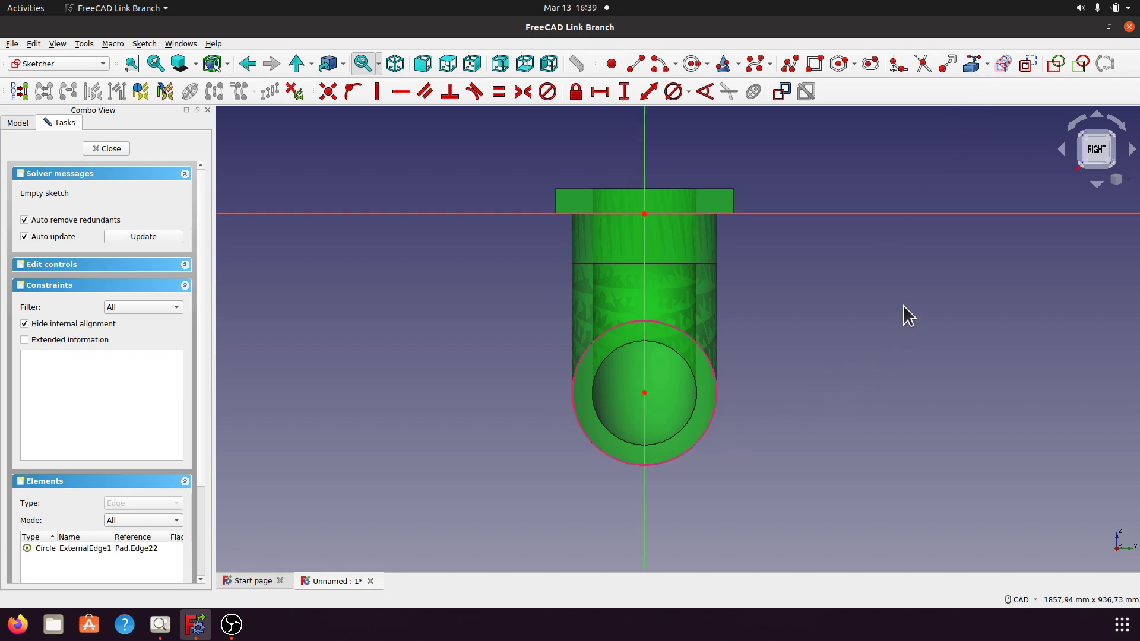
Step: Sketch a rectangle about 400 mm wide around the referenced circle on the lower pipe end
click(814, 66)
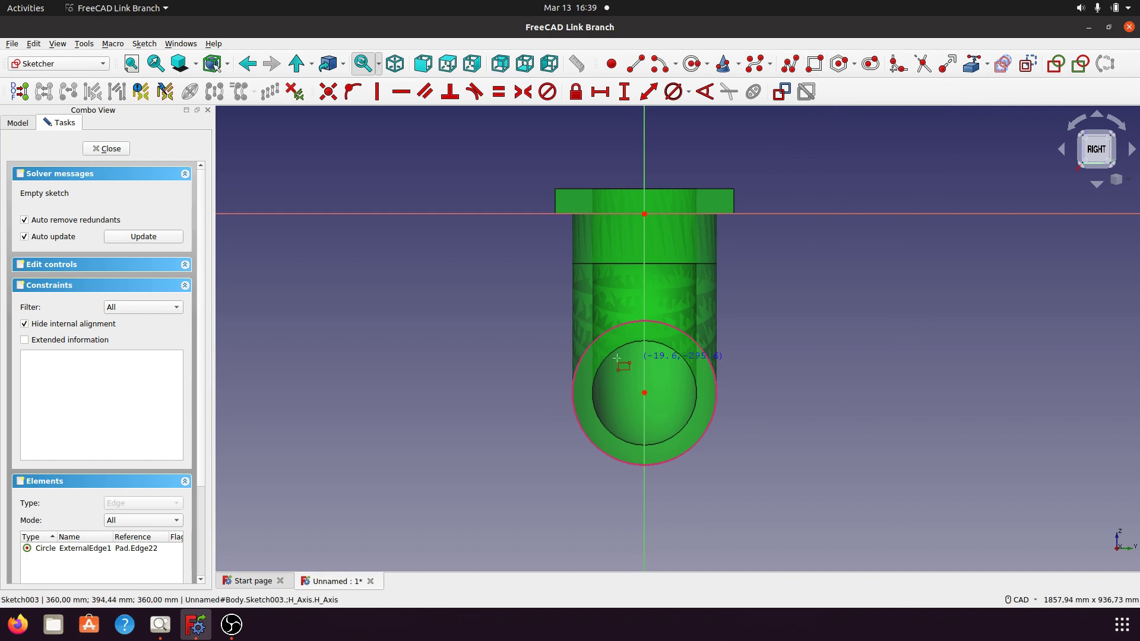
click(537, 308)
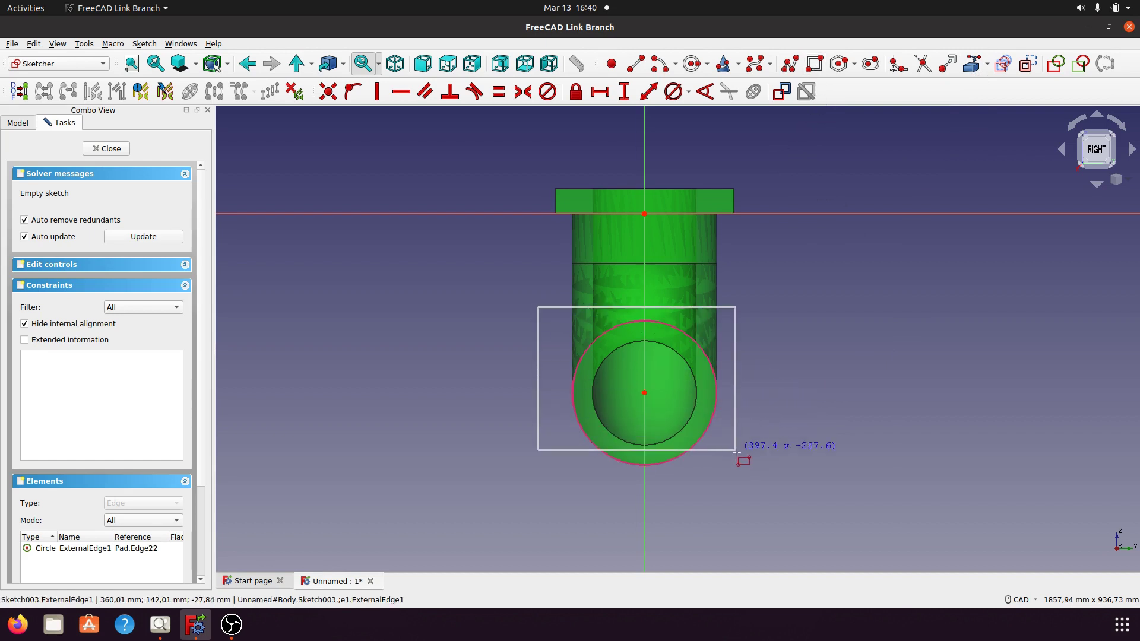
click(742, 478)
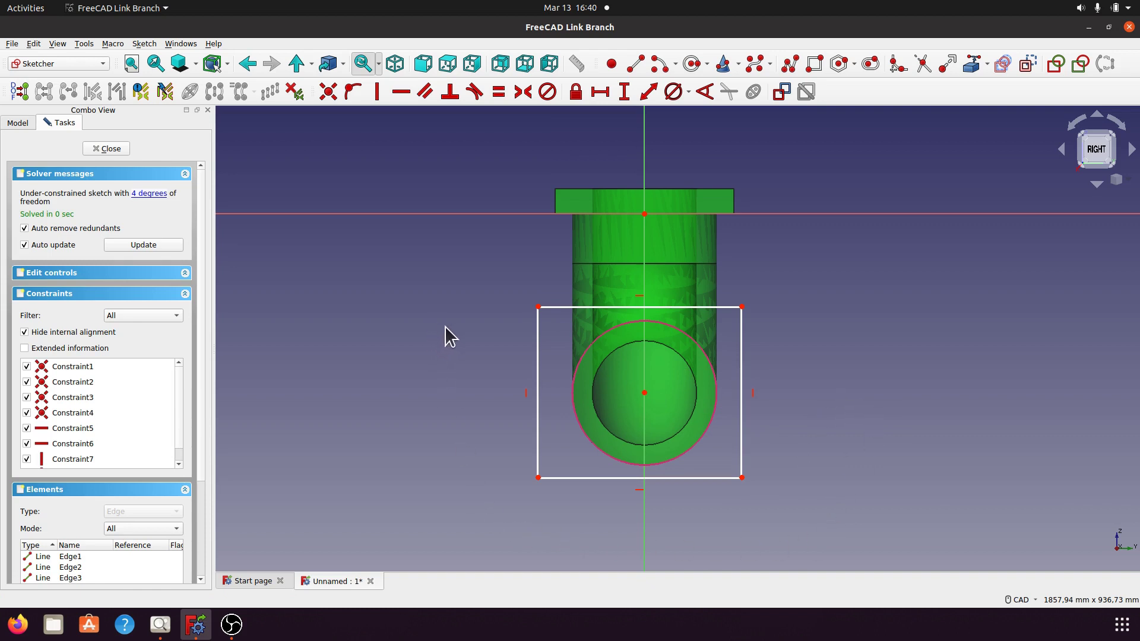
Step: Make two diagonally opposite corners of the rectangle symmetric about the referenced circle's centre
click(523, 92)
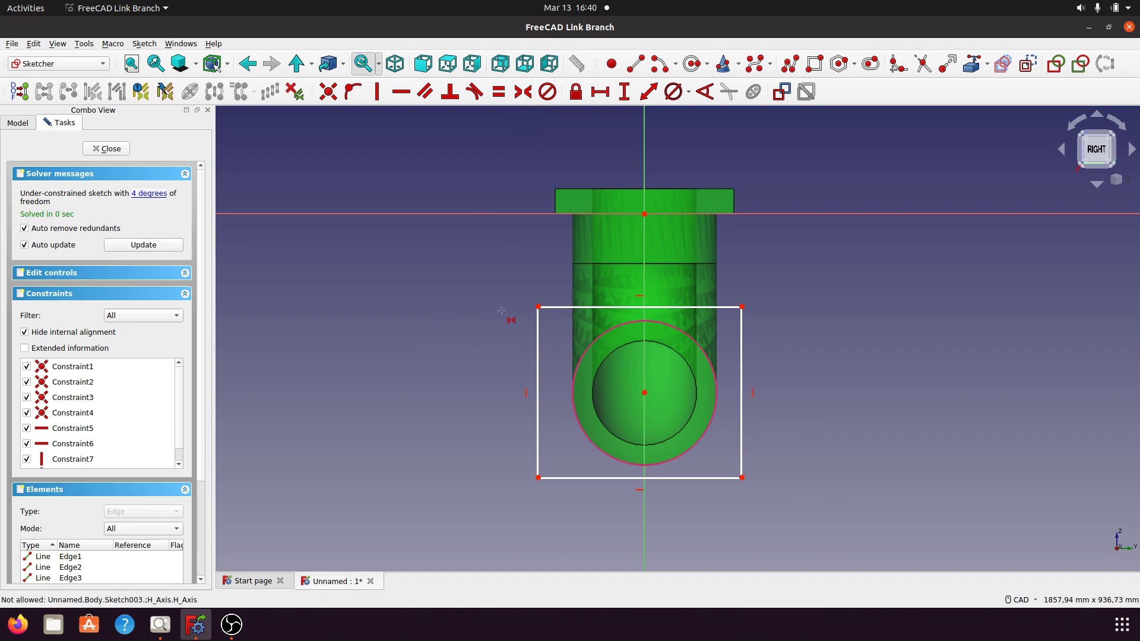
click(538, 308)
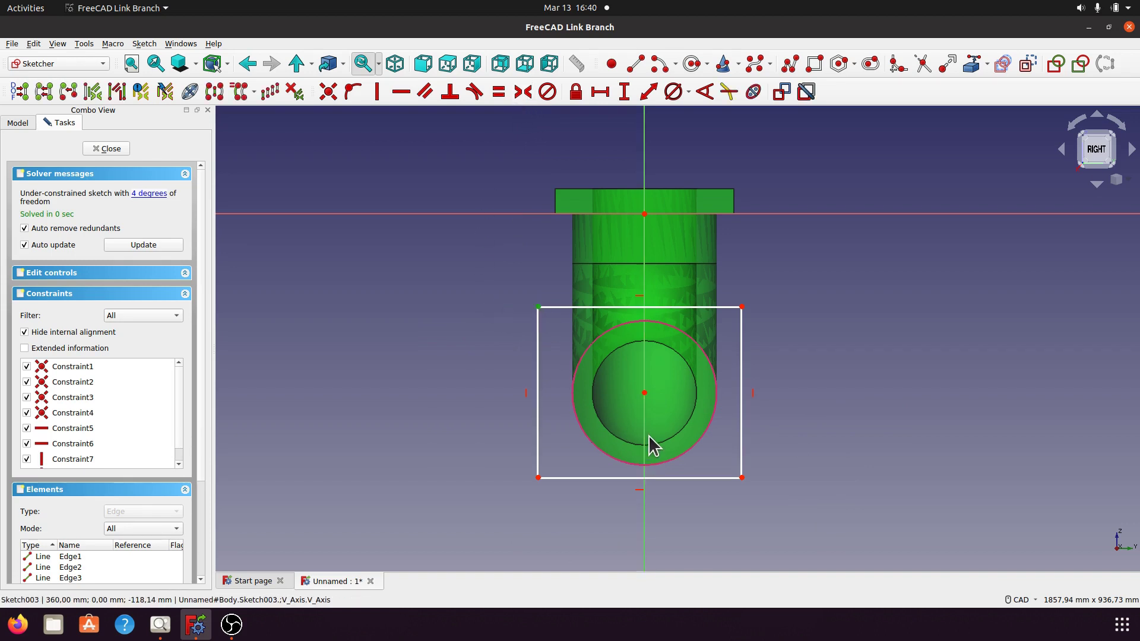
click(742, 477)
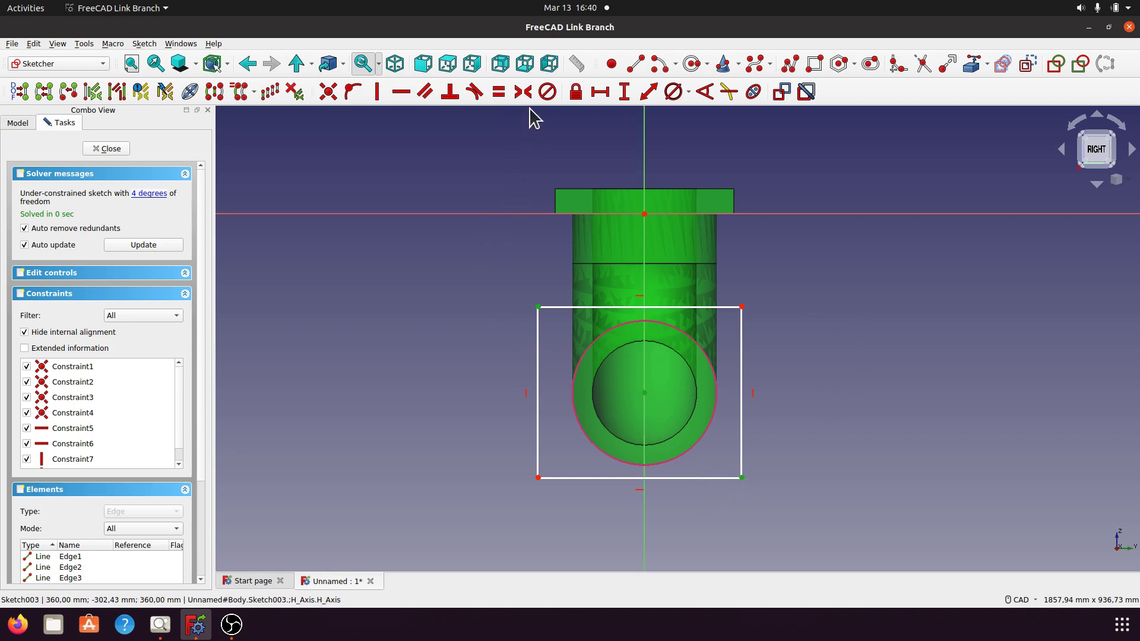
click(523, 92)
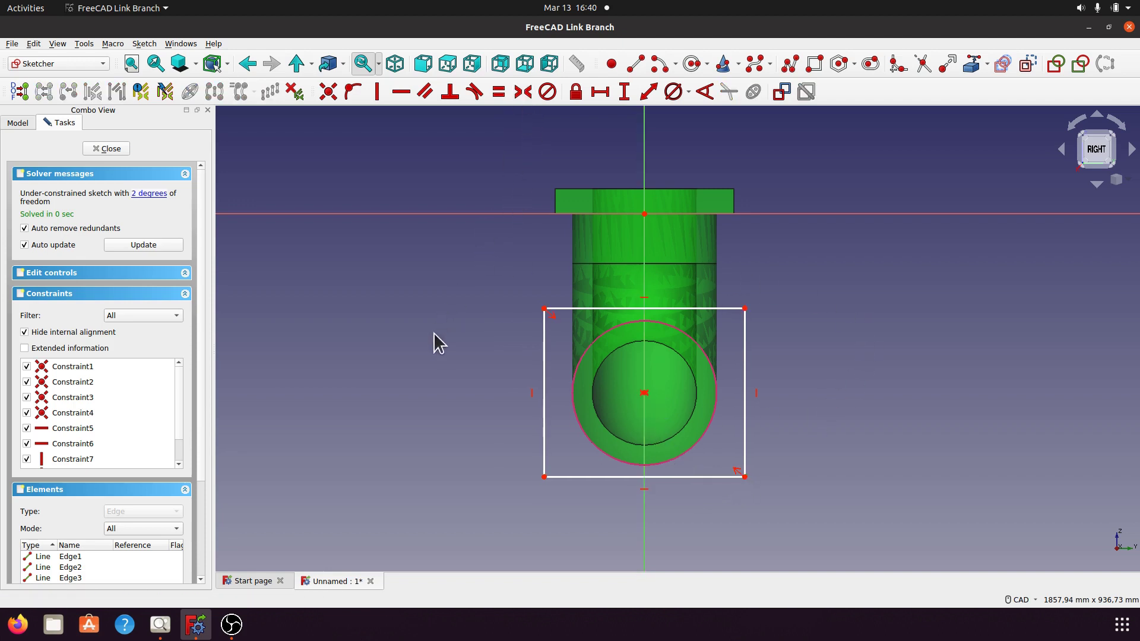
Step: Constrain the rectangle's horizontal width to 360 mm
click(719, 310)
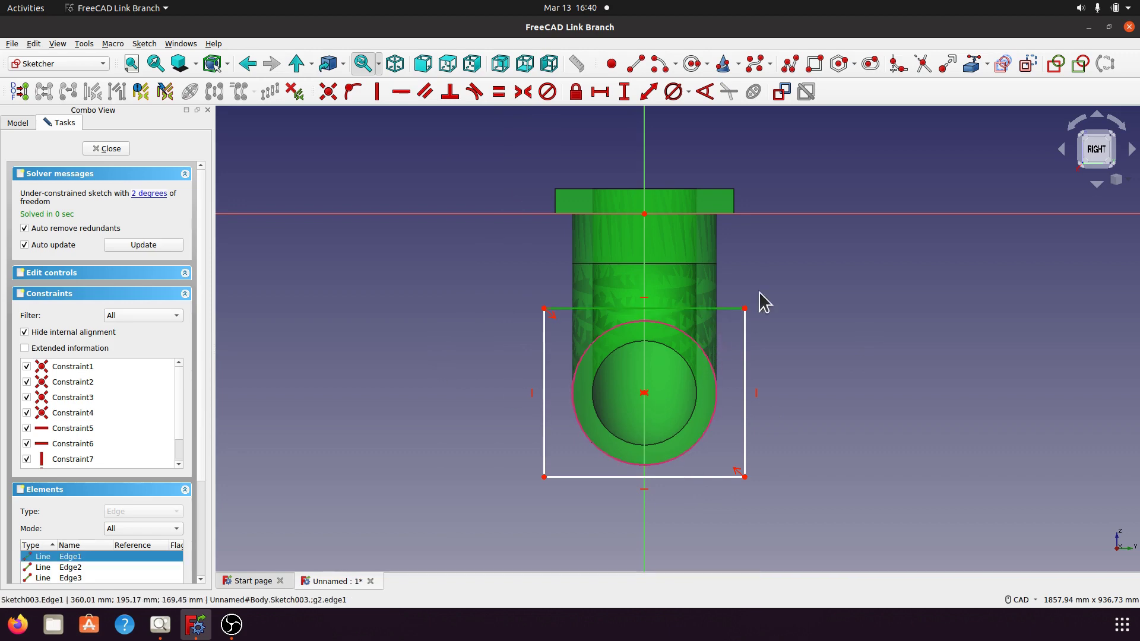
click(600, 91)
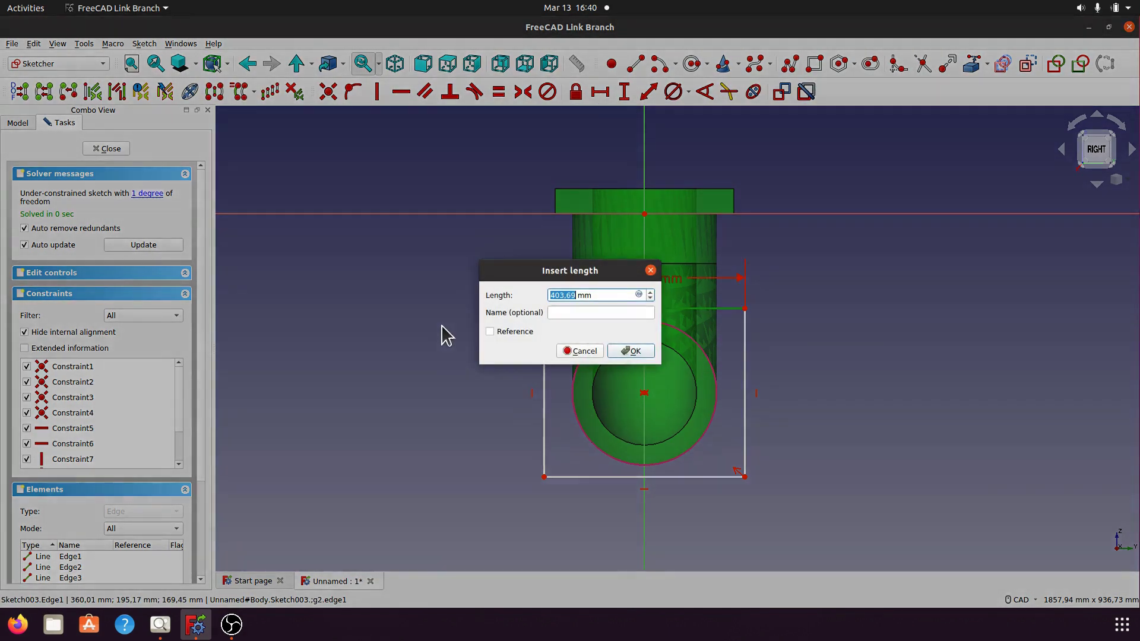
text(3)
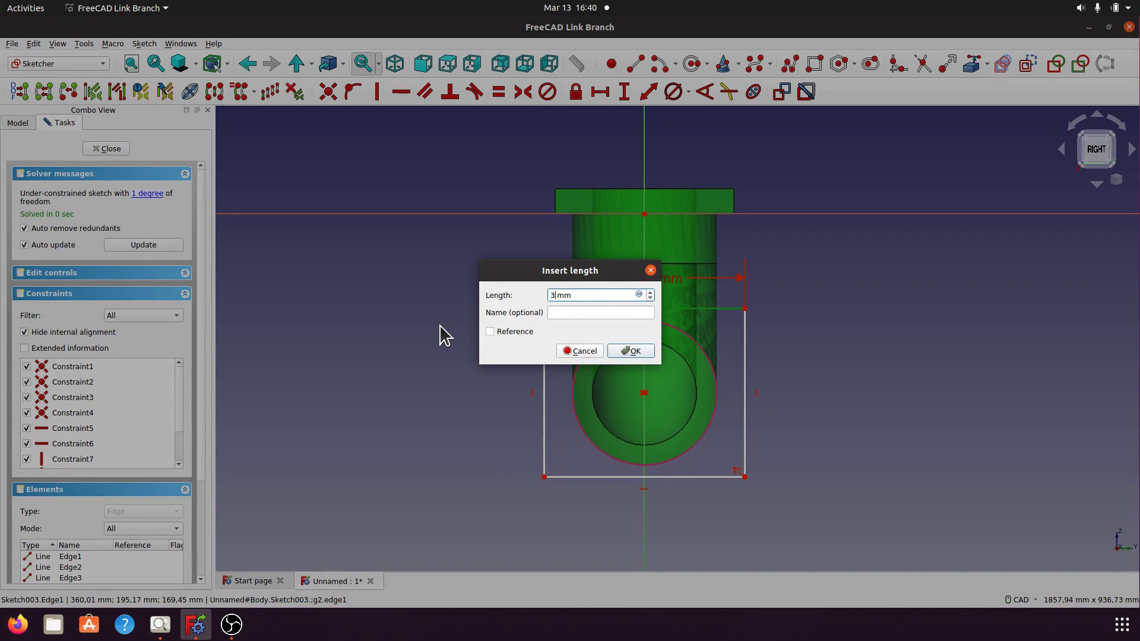
text(60)
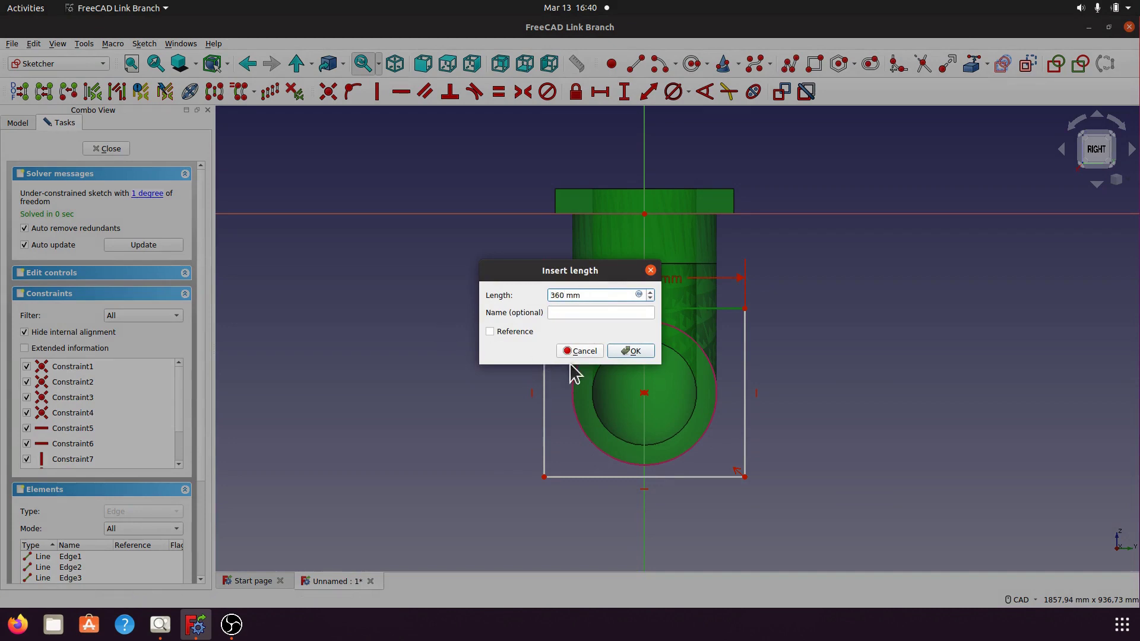
click(638, 352)
Step: Constrain the rectangle's height to 360 mm, place that dimension outside the square, and finish the sketch
click(735, 358)
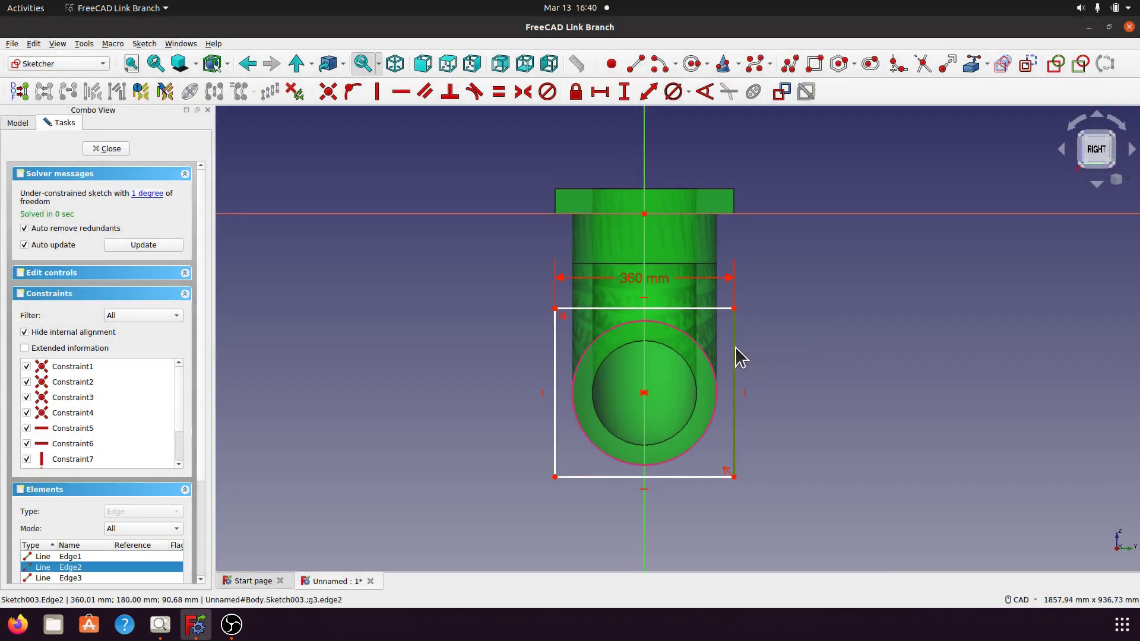
click(624, 92)
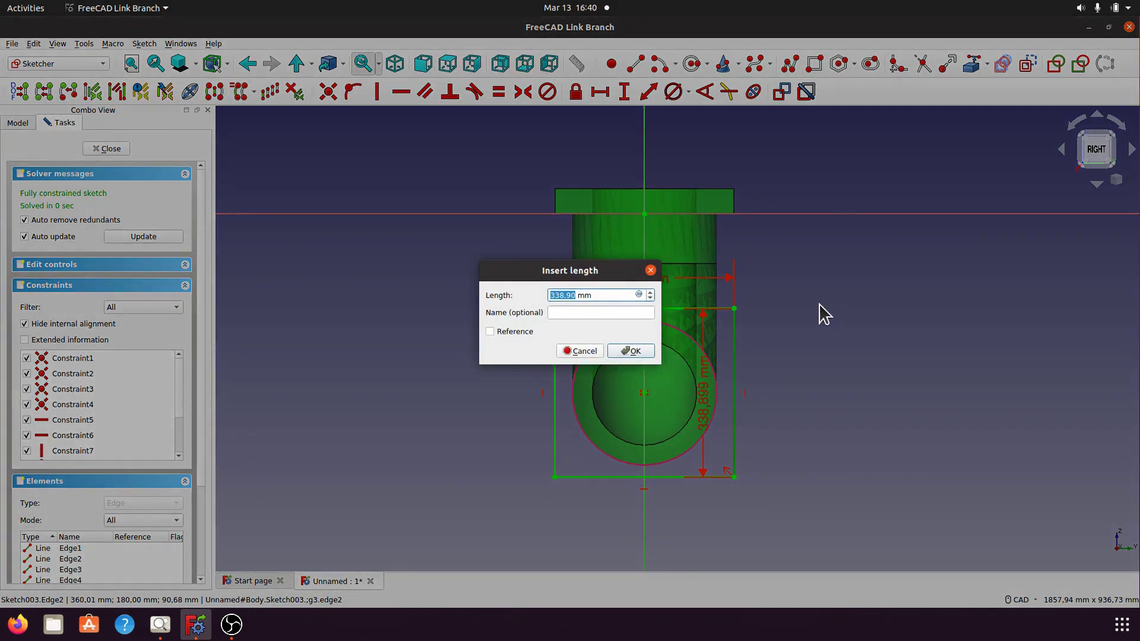
text(3)
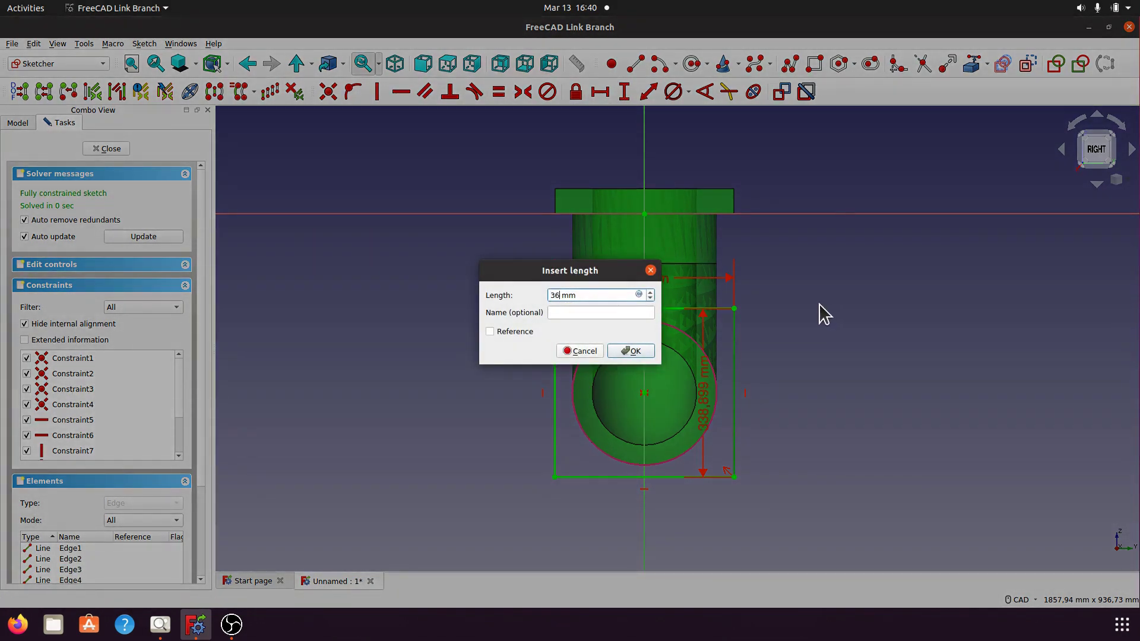
text(60)
click(638, 350)
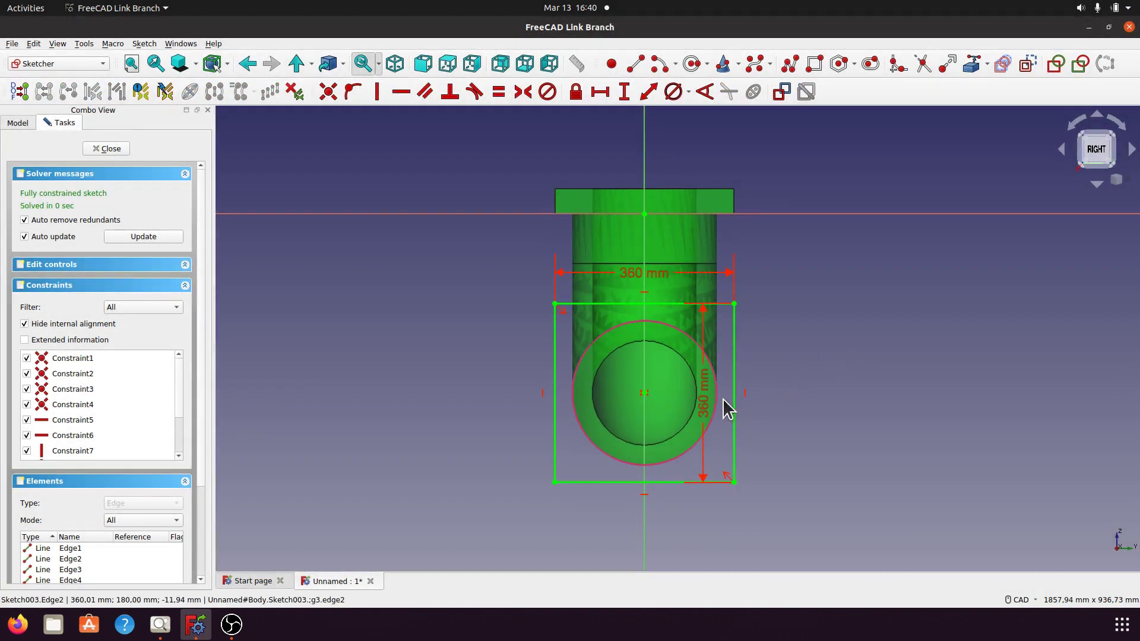
drag(714, 407, 798, 408)
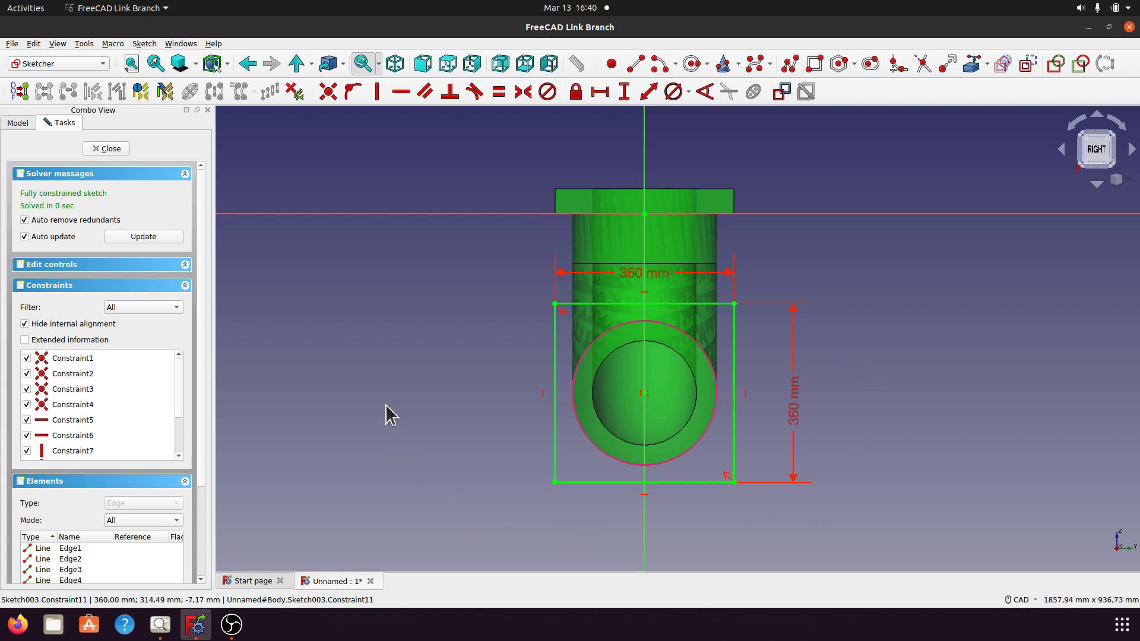
click(122, 150)
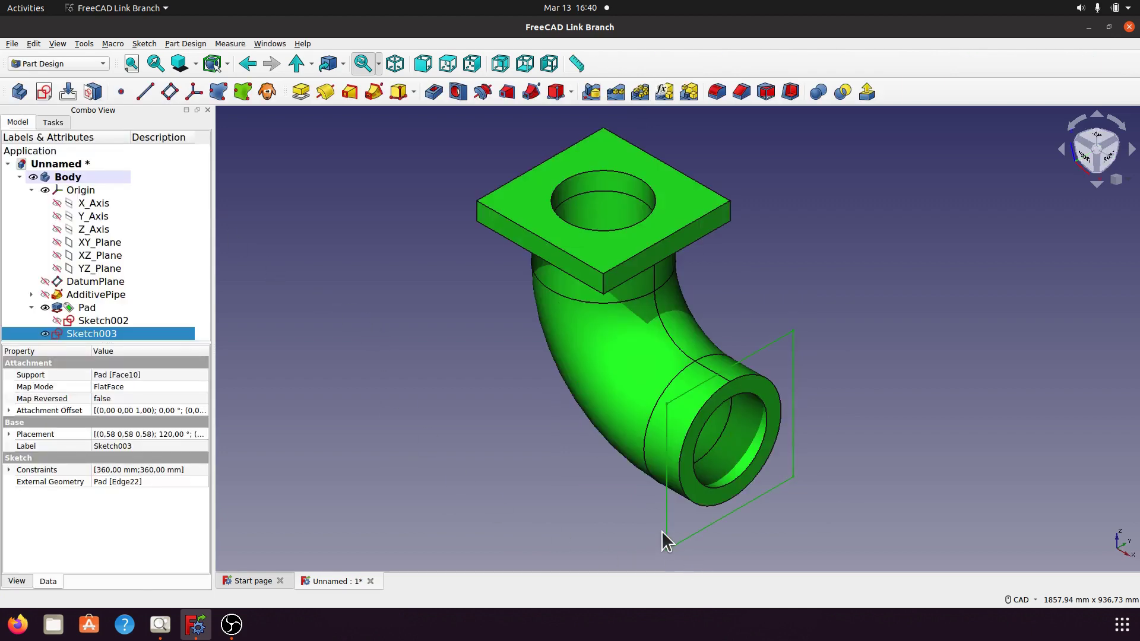
Step: Pad the square sketch on the lower pipe end by 50 mm
click(300, 91)
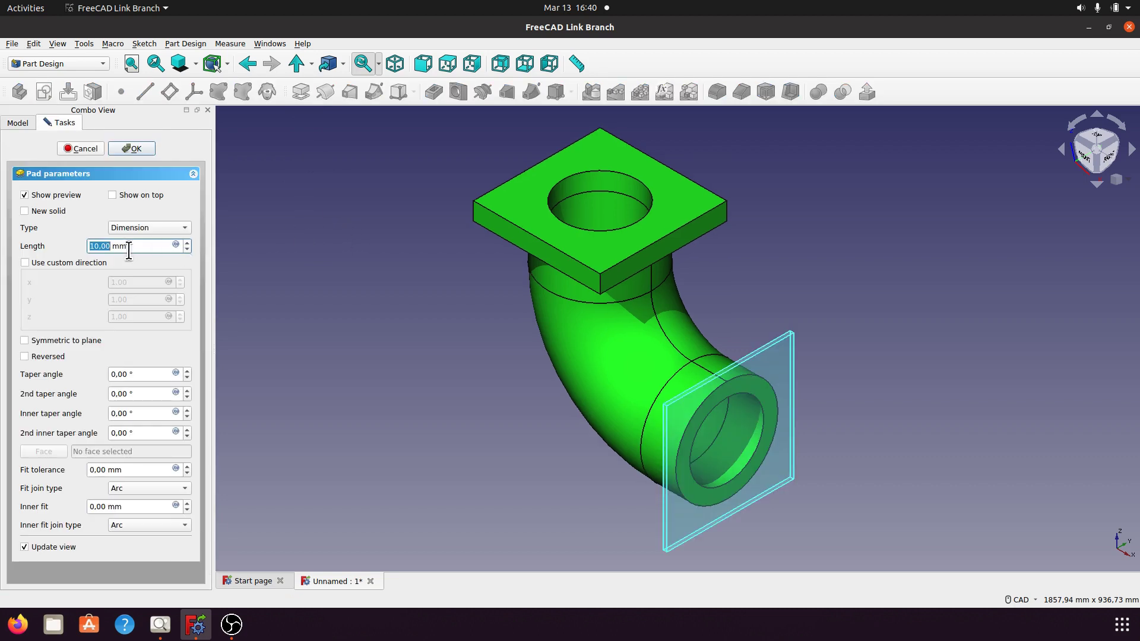
drag(129, 250, 83, 249)
text(50)
click(351, 286)
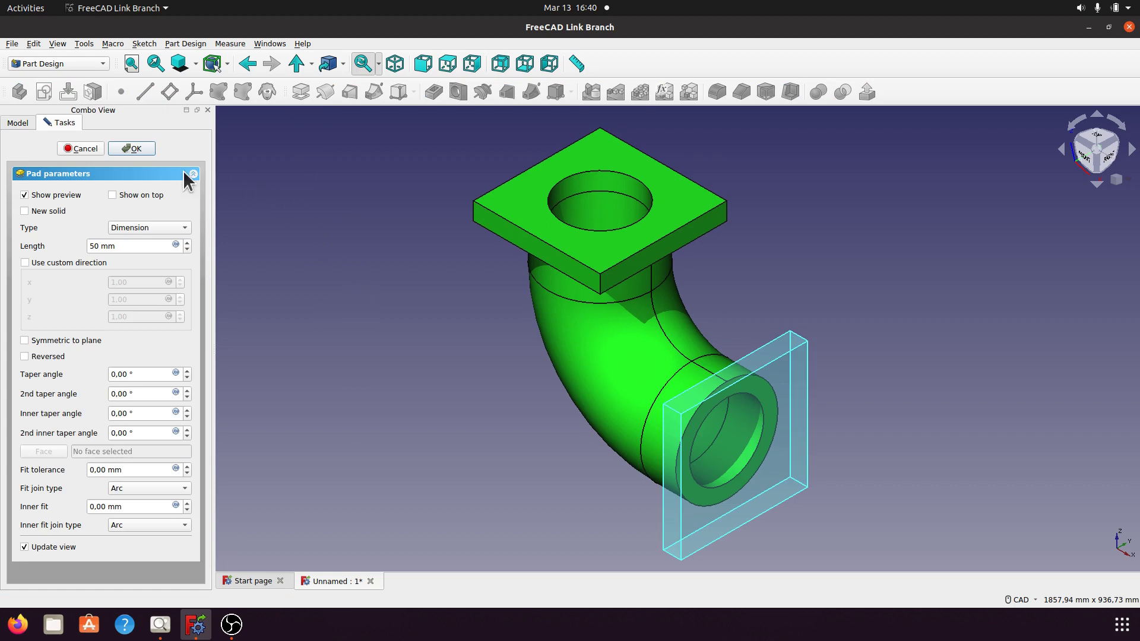
click(132, 148)
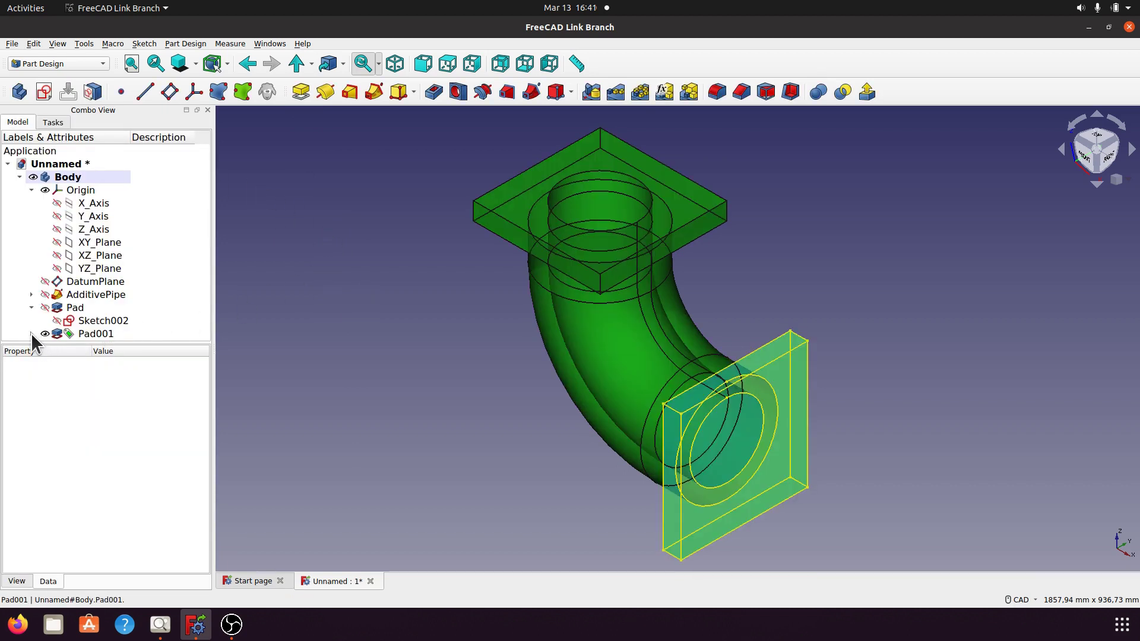
Step: Reopen the lower flange's sketch and draw a circle about 170 mm in diameter centred on the referenced circle's centre
click(32, 334)
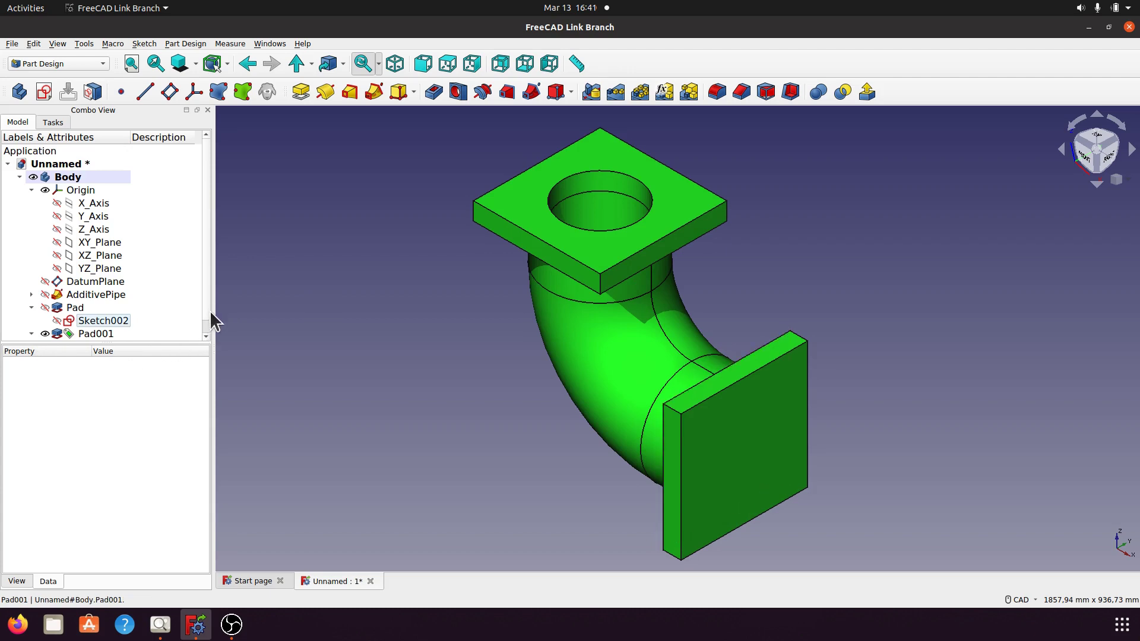
click(206, 336)
click(111, 333)
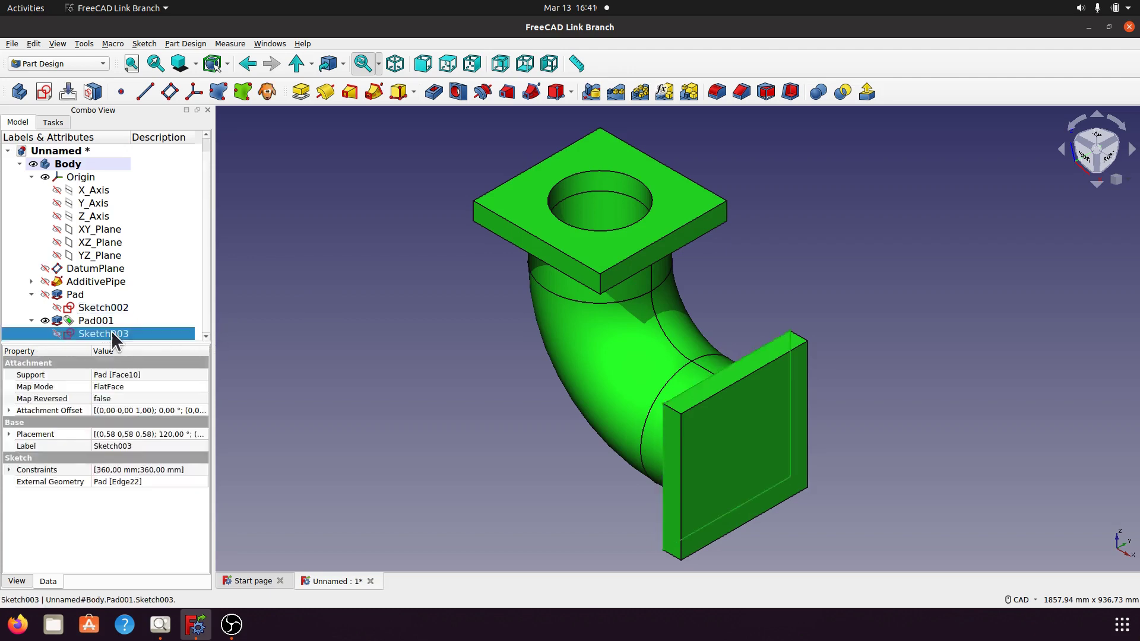
double_click(112, 333)
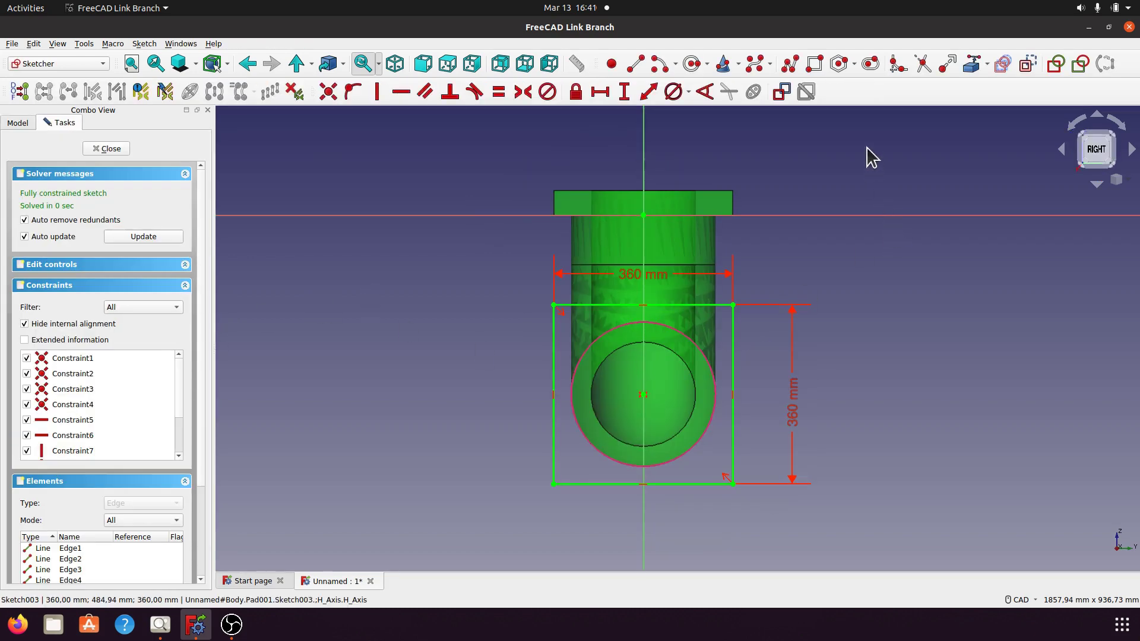
click(692, 64)
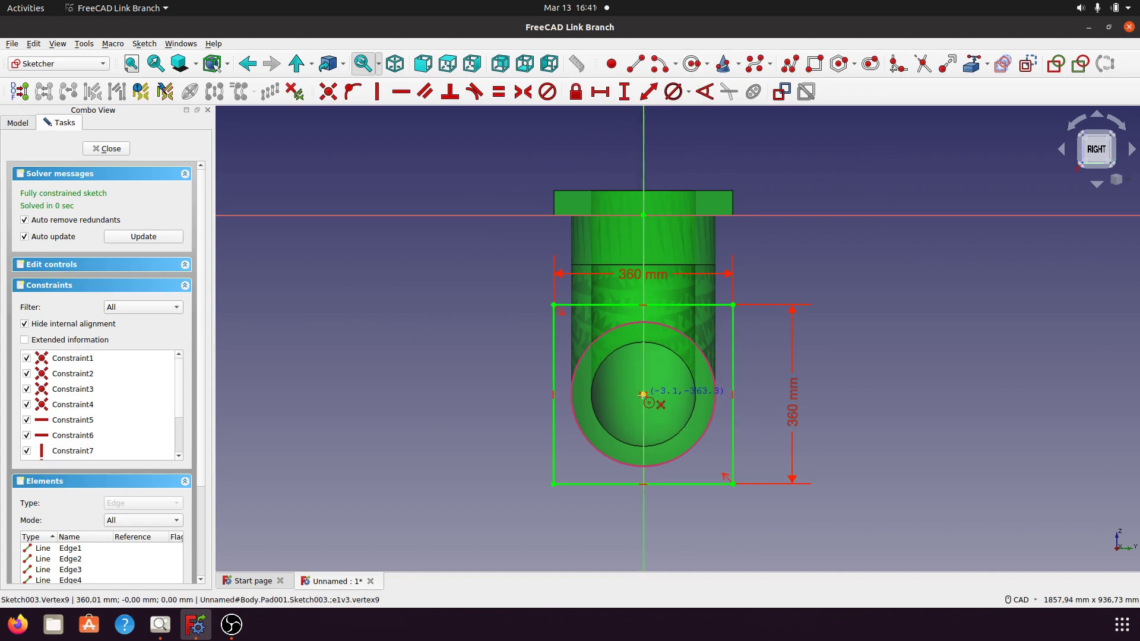
click(643, 394)
click(673, 422)
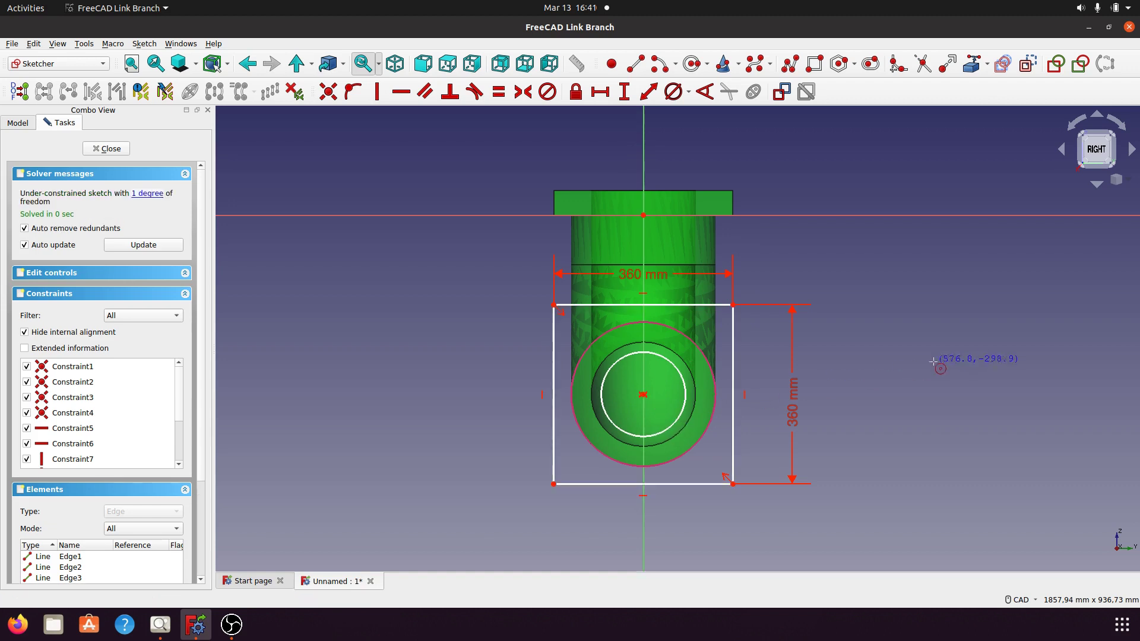
Step: Constrain the new circle's diameter to 210 mm and finish the lower flange sketch
click(684, 392)
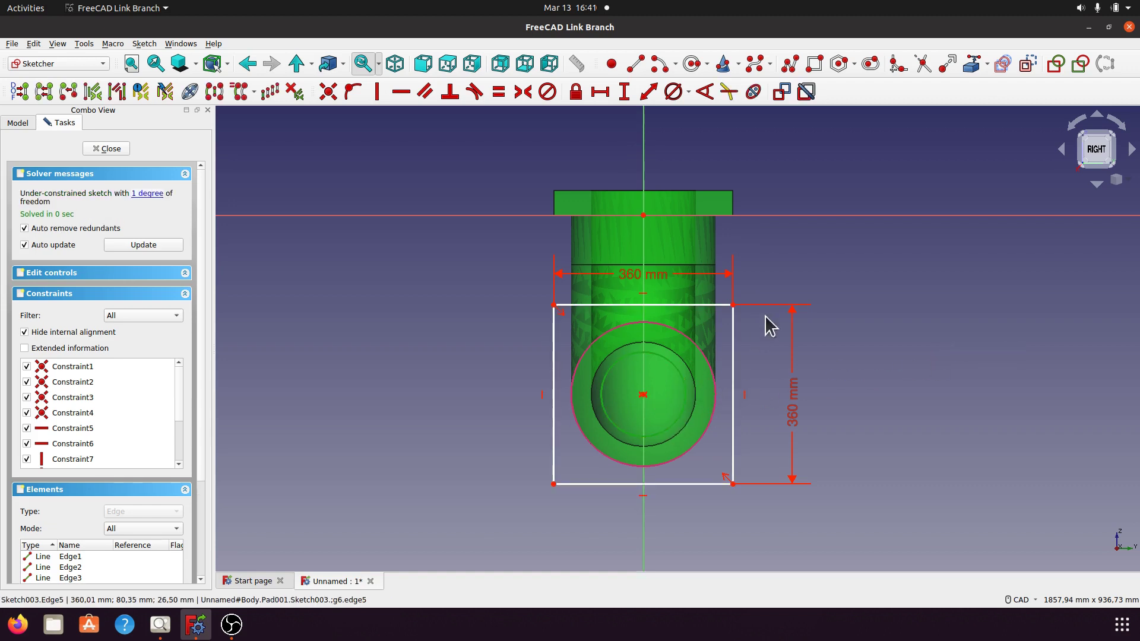
click(688, 92)
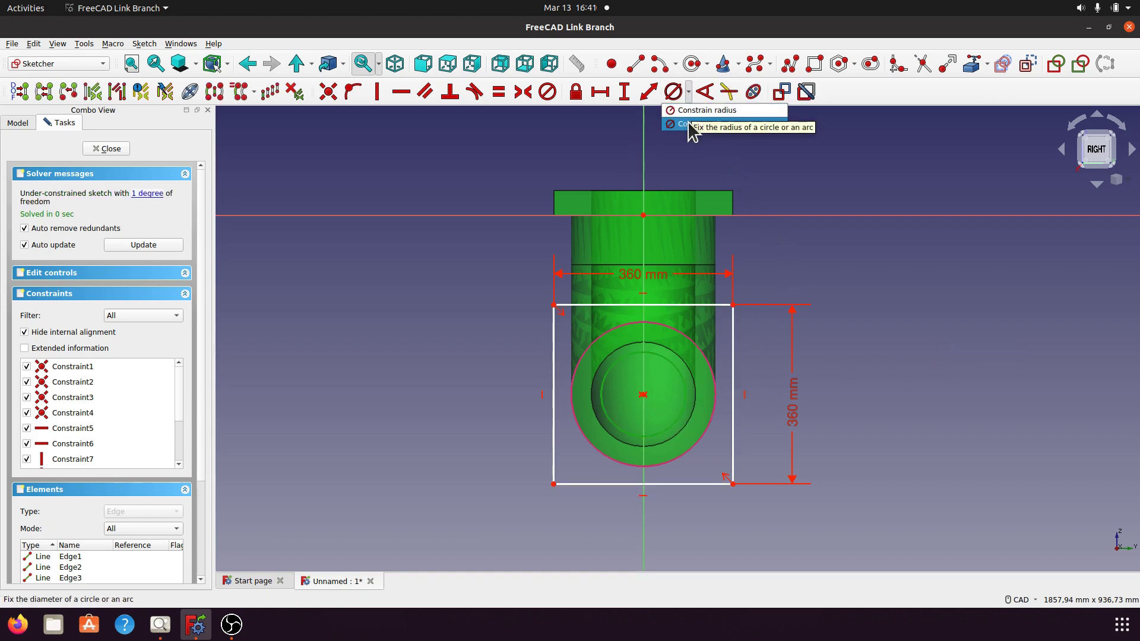
click(689, 125)
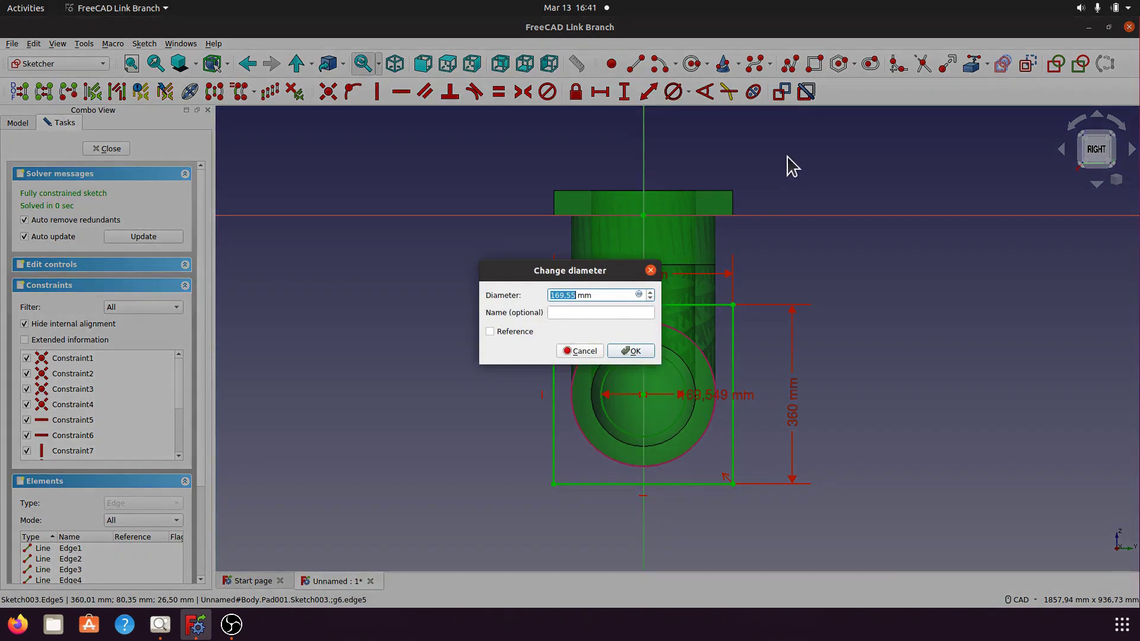
text(210)
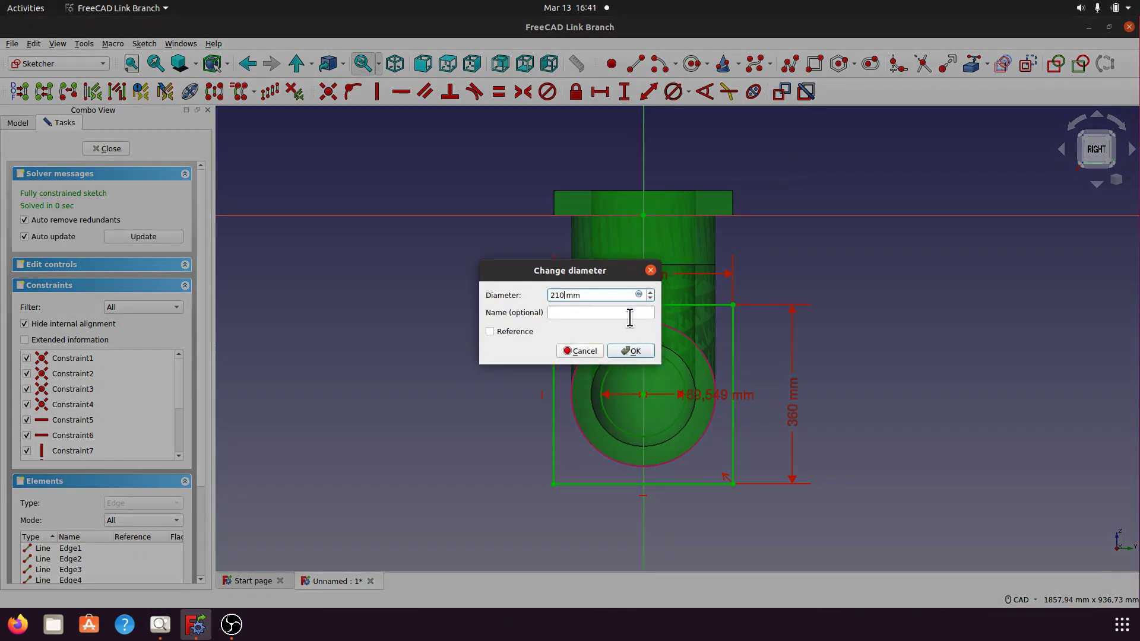
click(633, 351)
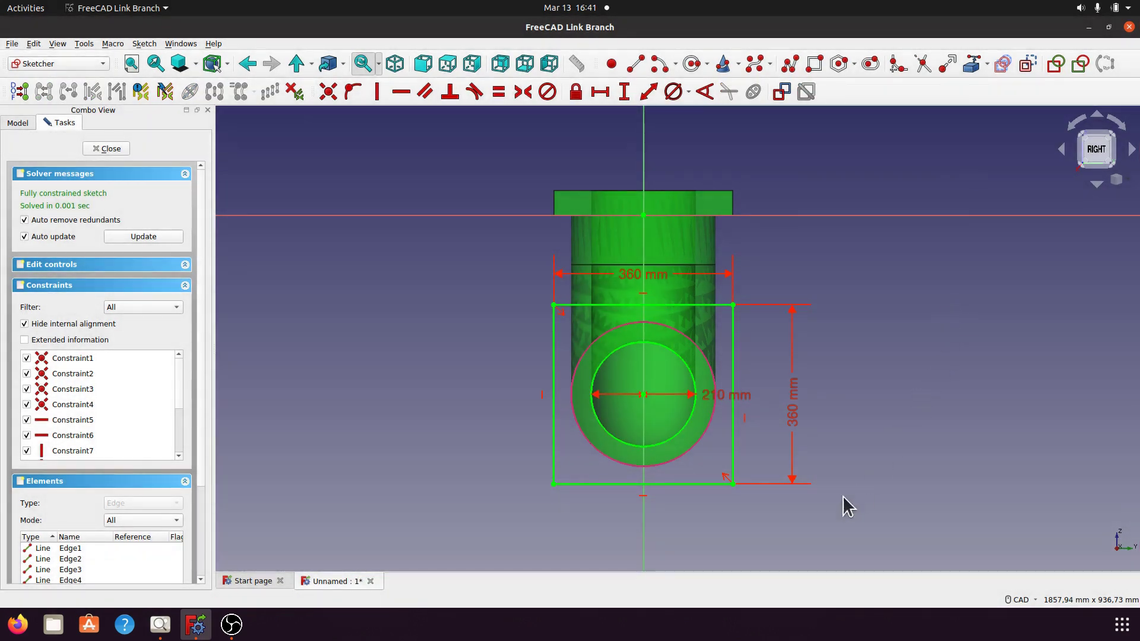
click(106, 148)
click(389, 343)
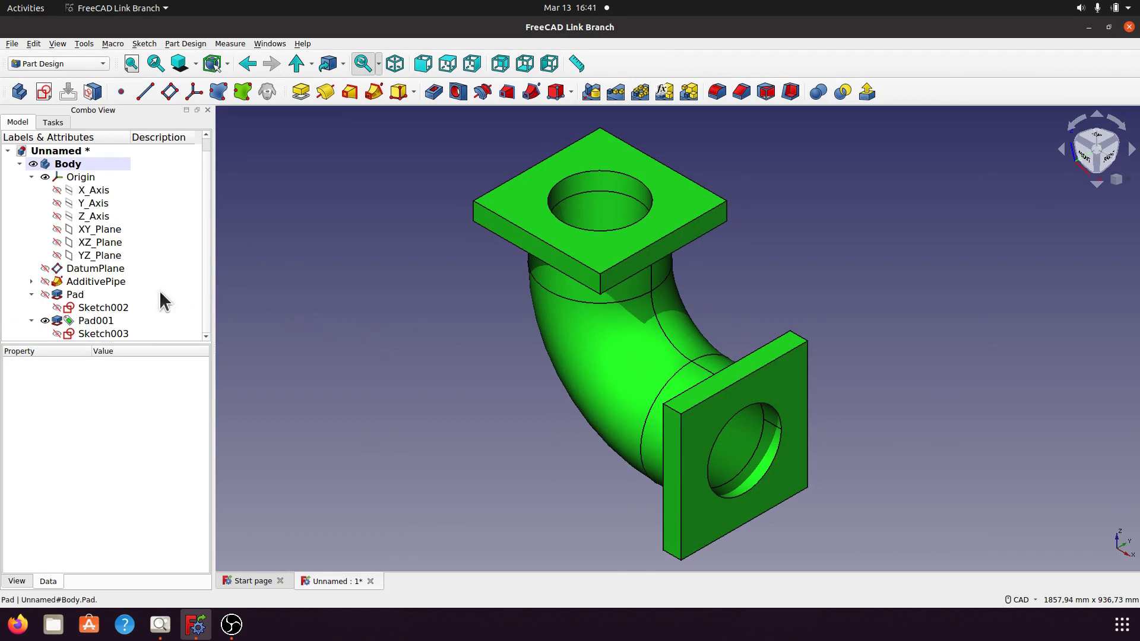
Step: Set the Refine property of the upper flange's pad to true
middle_drag(647, 303, 855, 241)
scroll(861, 243, up, 2)
scroll(699, 209, up, 1)
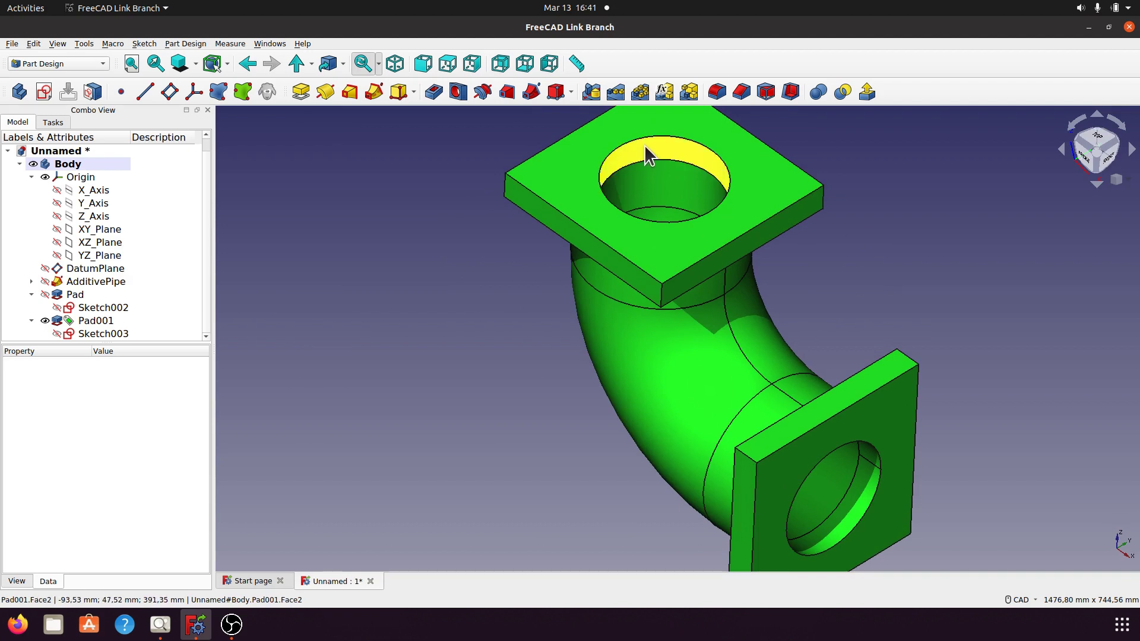
scroll(941, 255, down, 1)
middle_drag(941, 254, 950, 283)
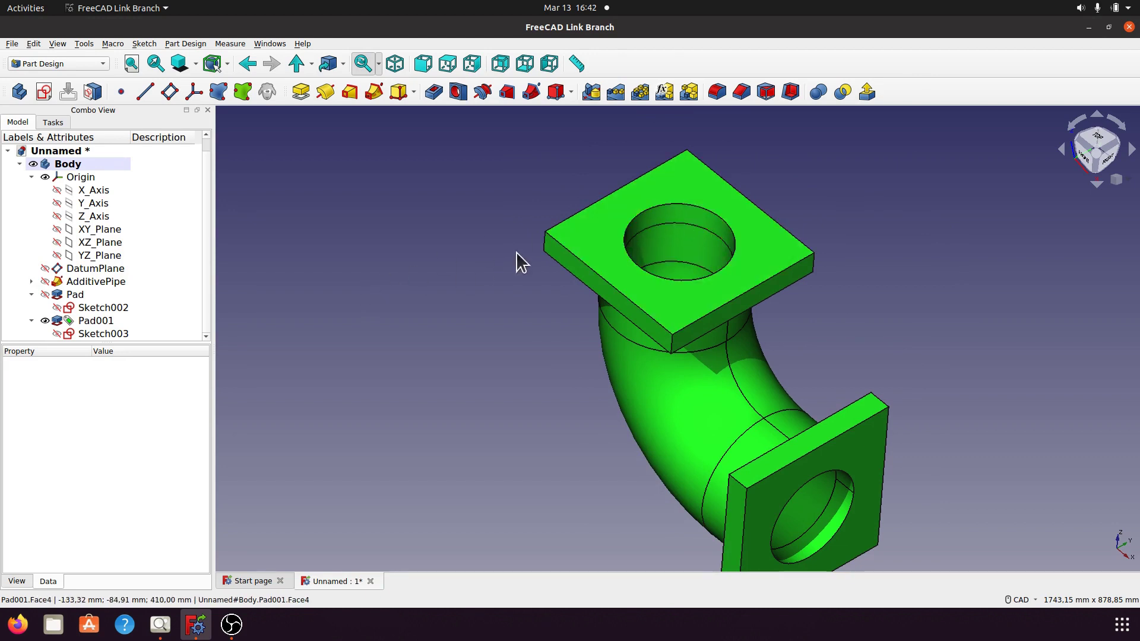
click(75, 294)
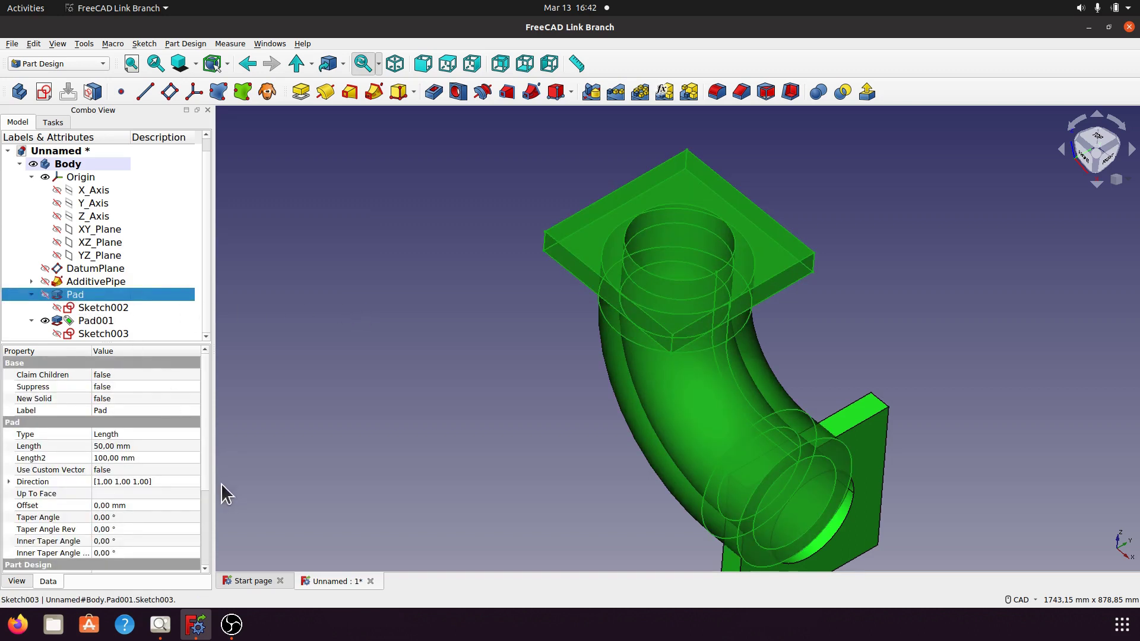
drag(205, 466, 204, 526)
scroll(140, 508, down, 1)
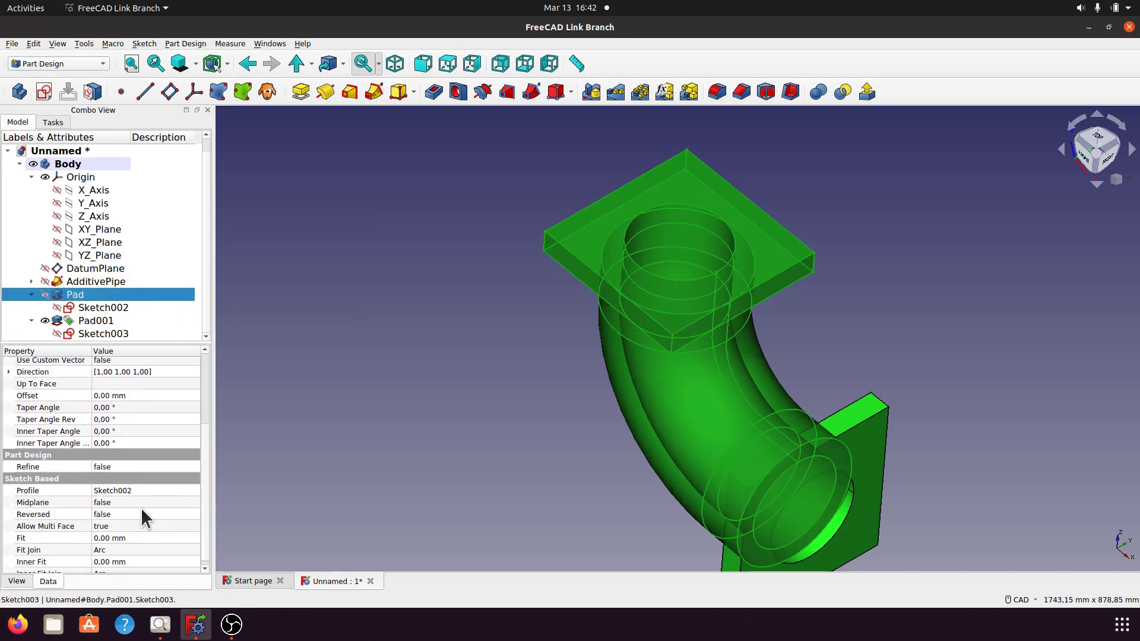
click(180, 466)
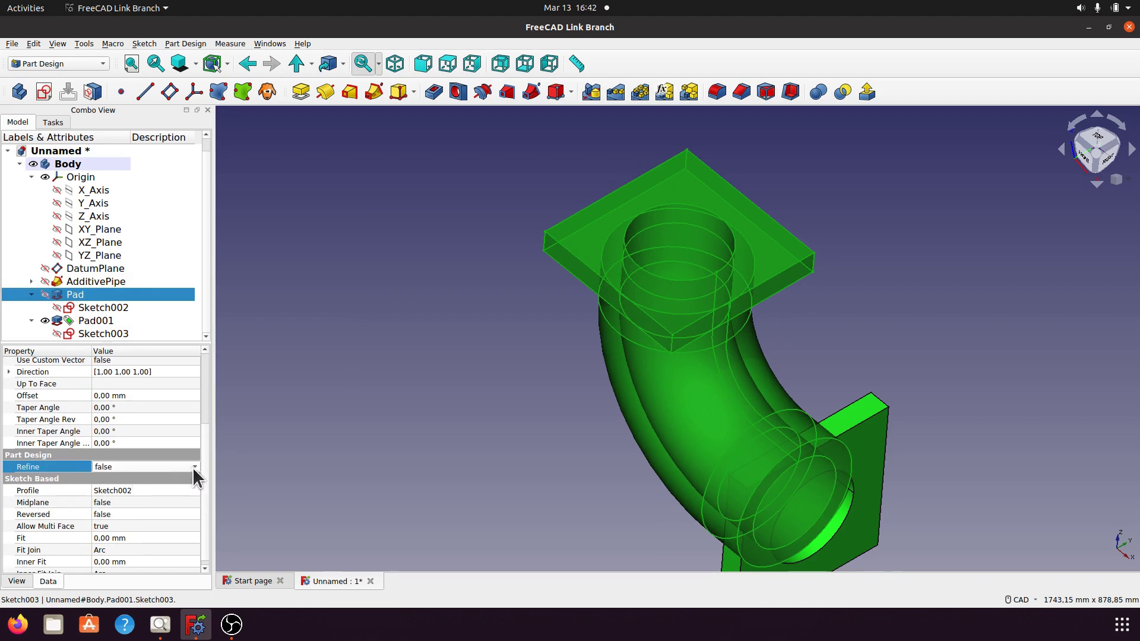
click(192, 468)
click(173, 479)
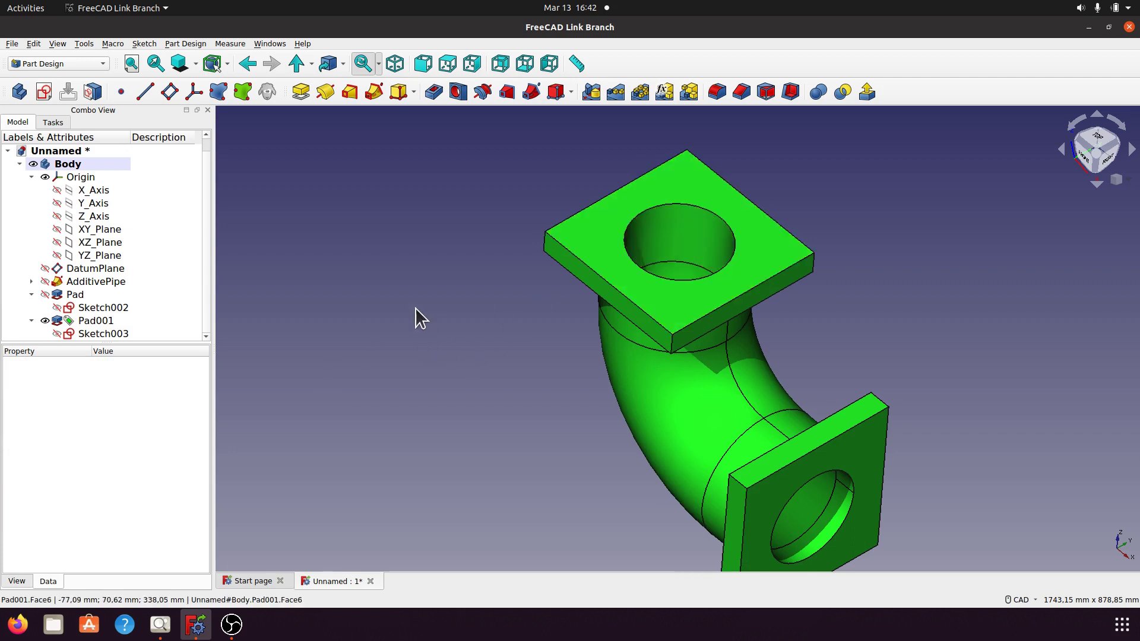
Step: Set the Refine property of the lower flange's pad to true
middle_drag(472, 369, 437, 313)
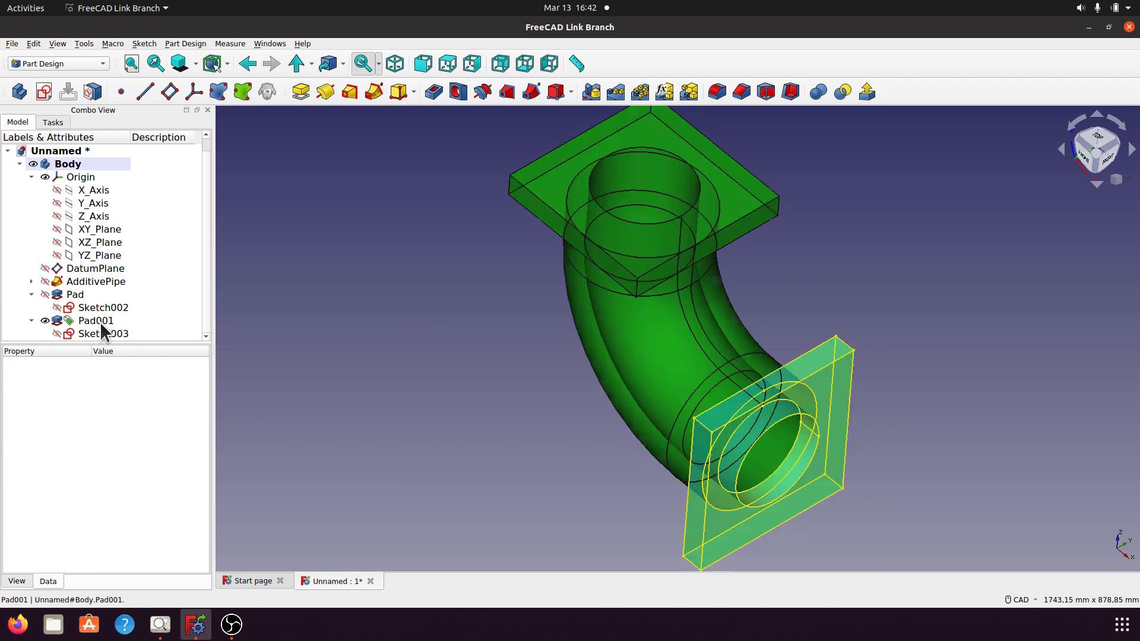
click(100, 321)
scroll(209, 495, down, 3)
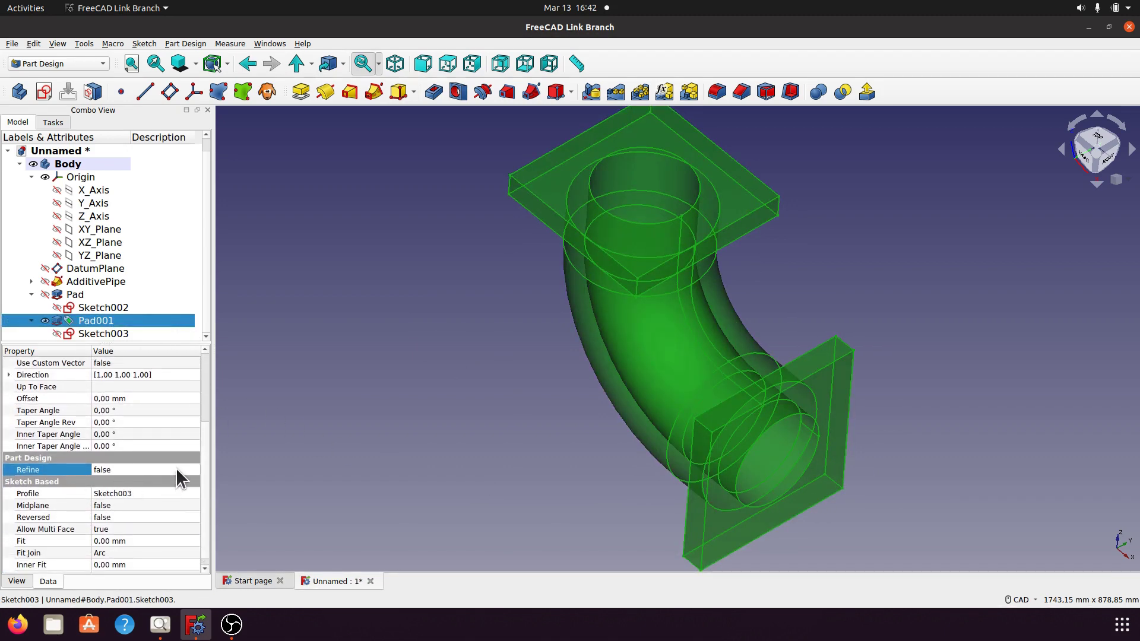
click(176, 469)
click(193, 469)
click(166, 482)
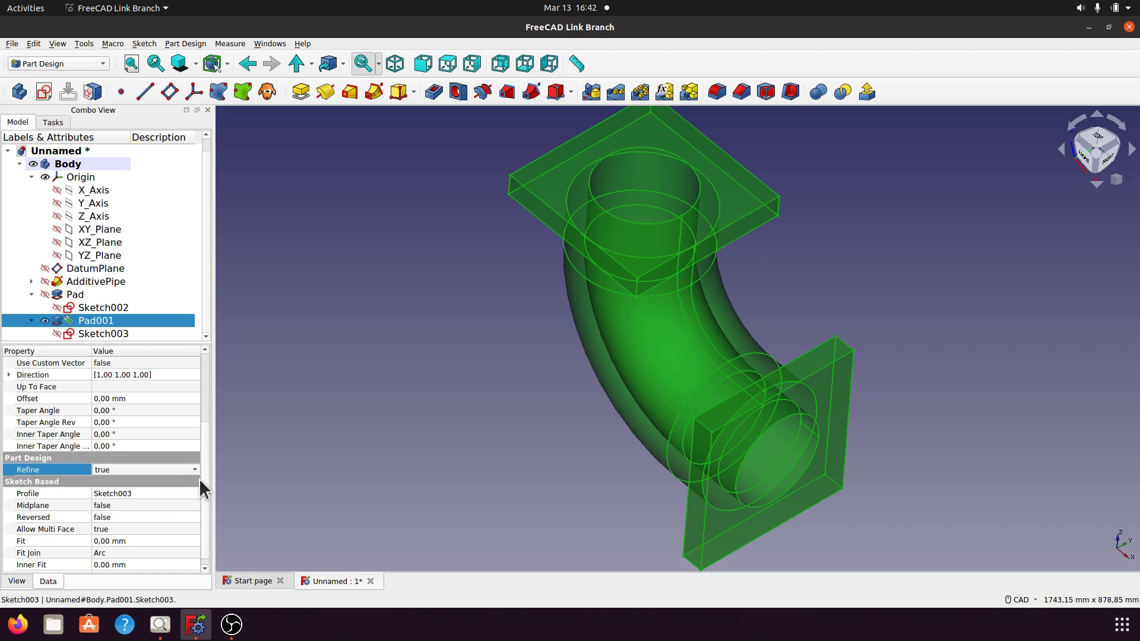
click(398, 402)
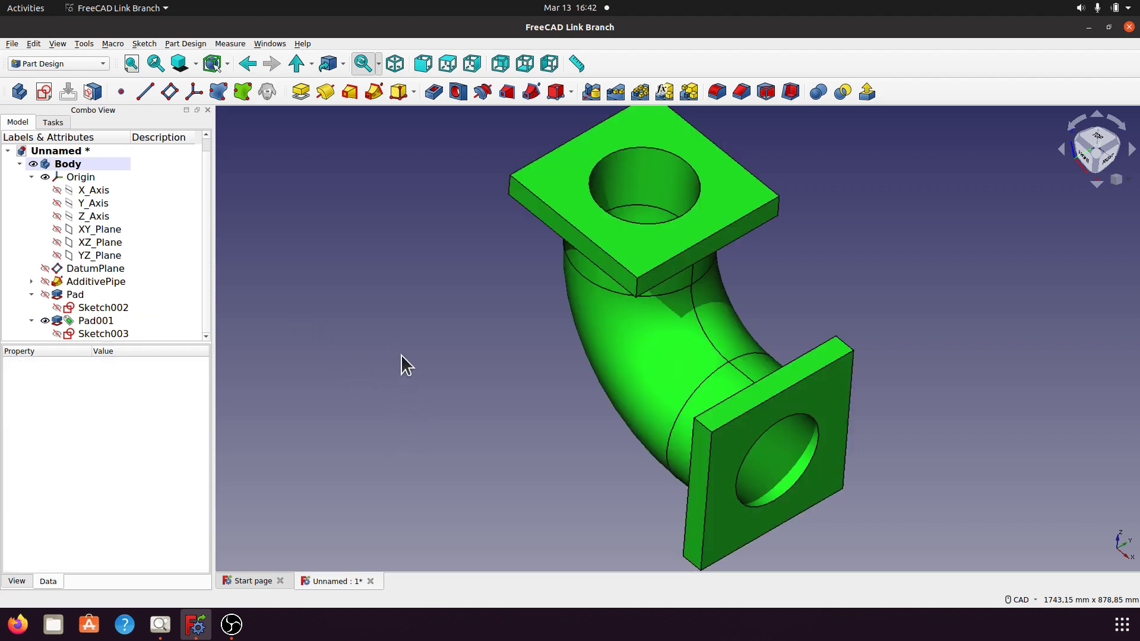
middle_drag(867, 241, 909, 178)
middle_drag(791, 244, 742, 295)
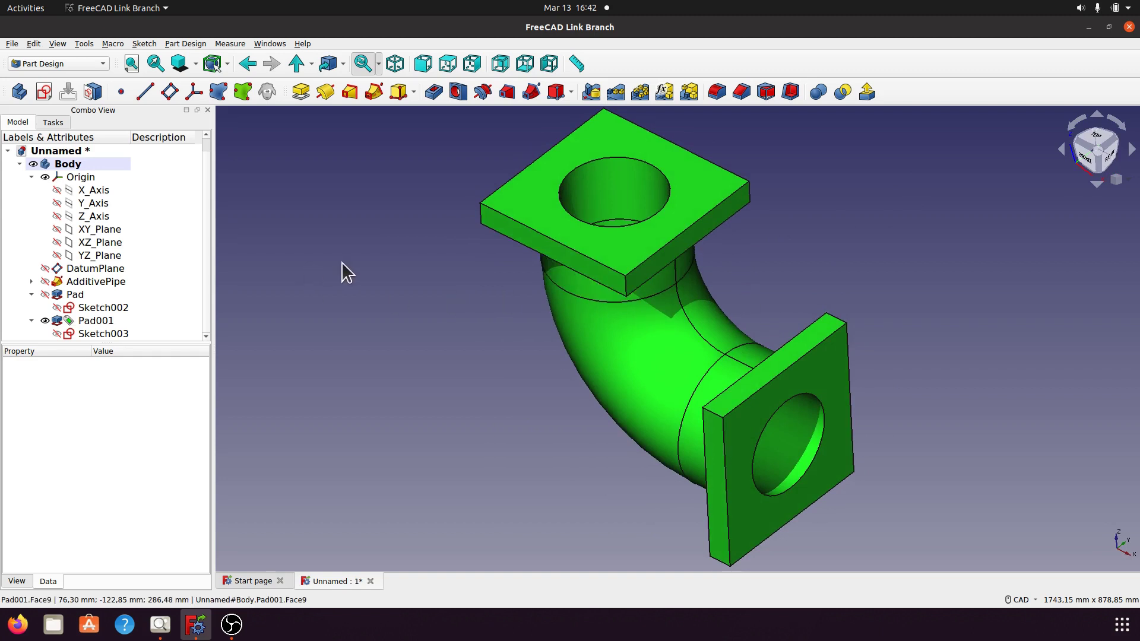
Step: Check the chamfer callouts in the reference drawing and apply a 10 mm equal-distance chamfer to the outer bore edges of both flanges
middle_drag(853, 276, 931, 315)
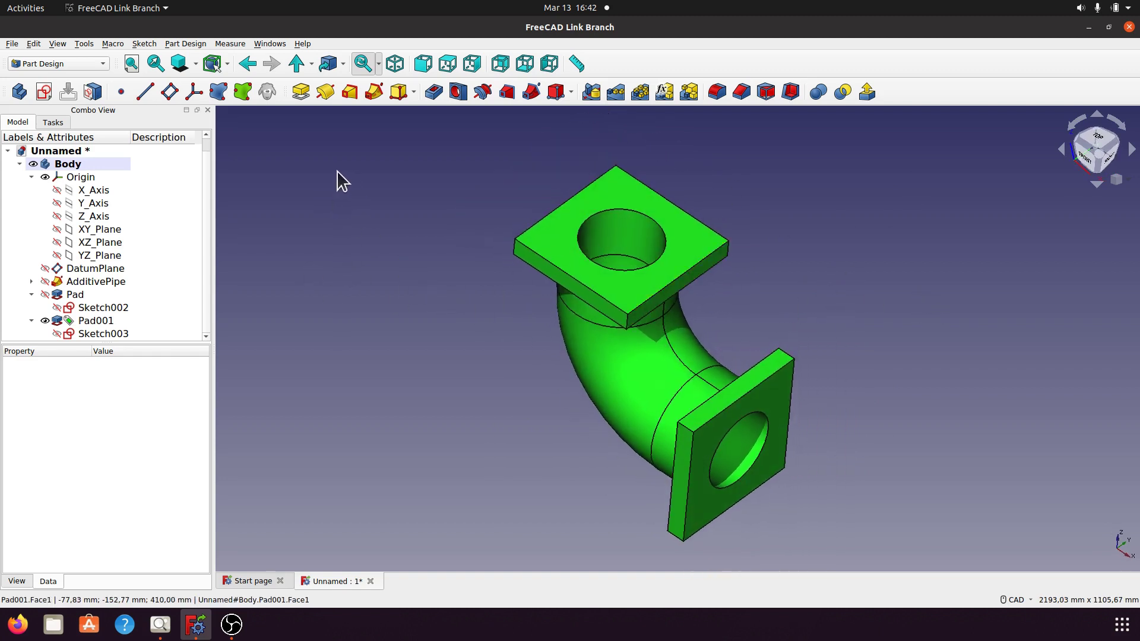
click(395, 63)
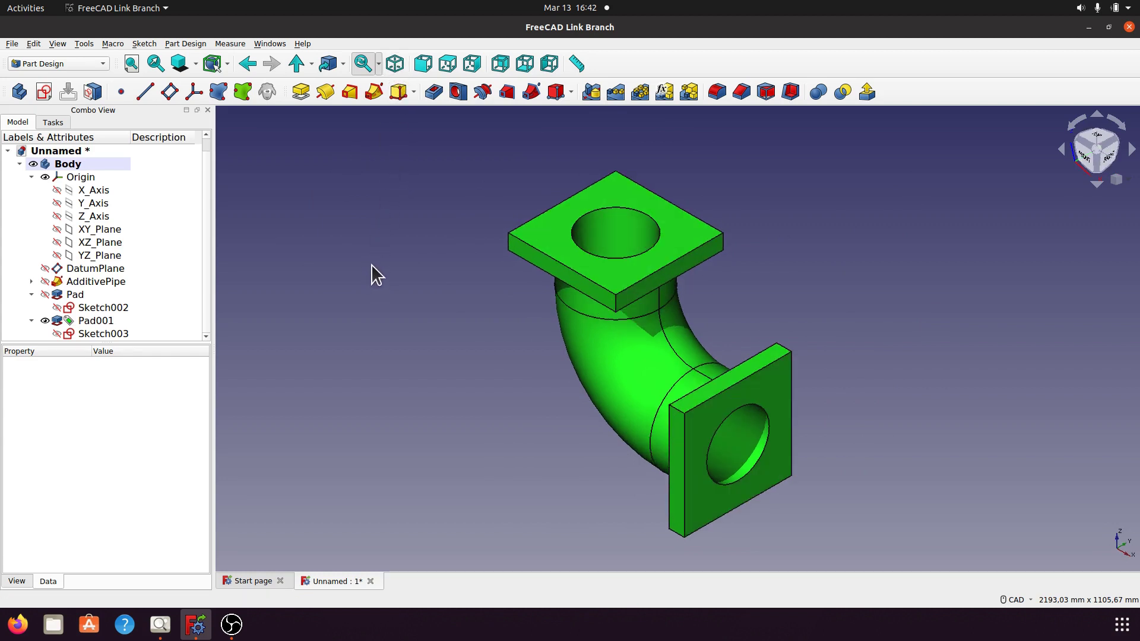
click(160, 623)
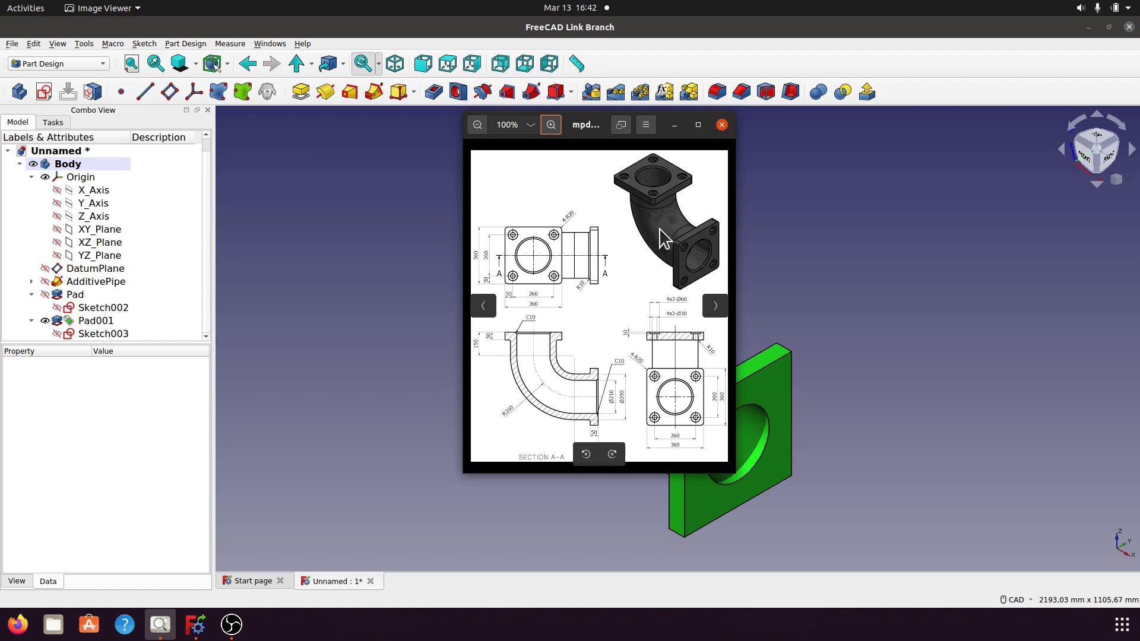
click(676, 125)
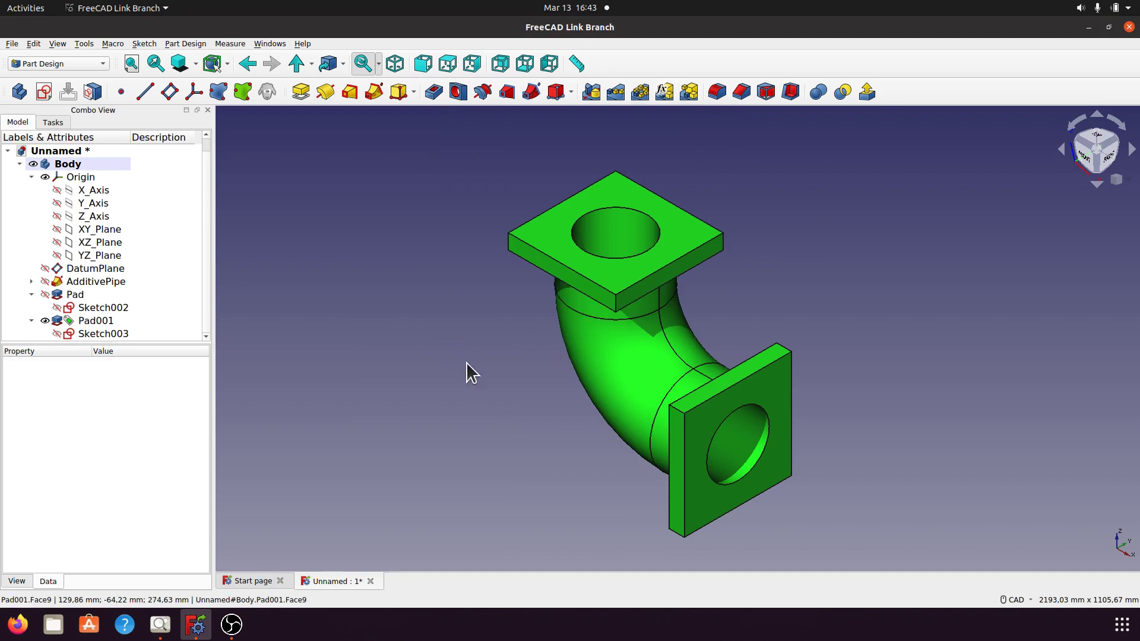
click(159, 625)
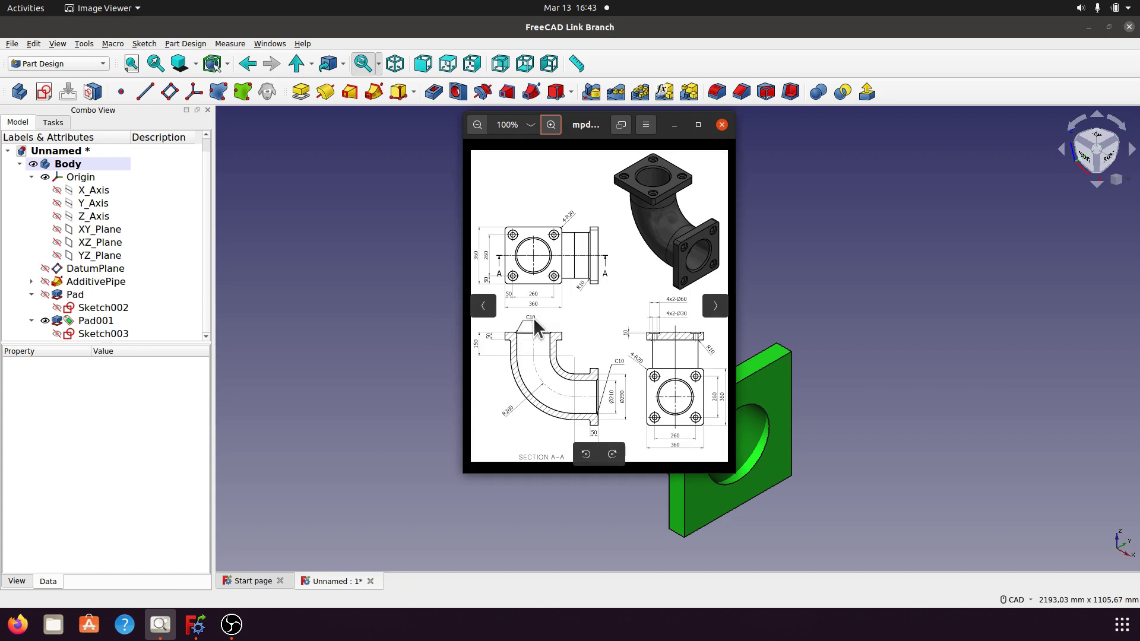
click(675, 125)
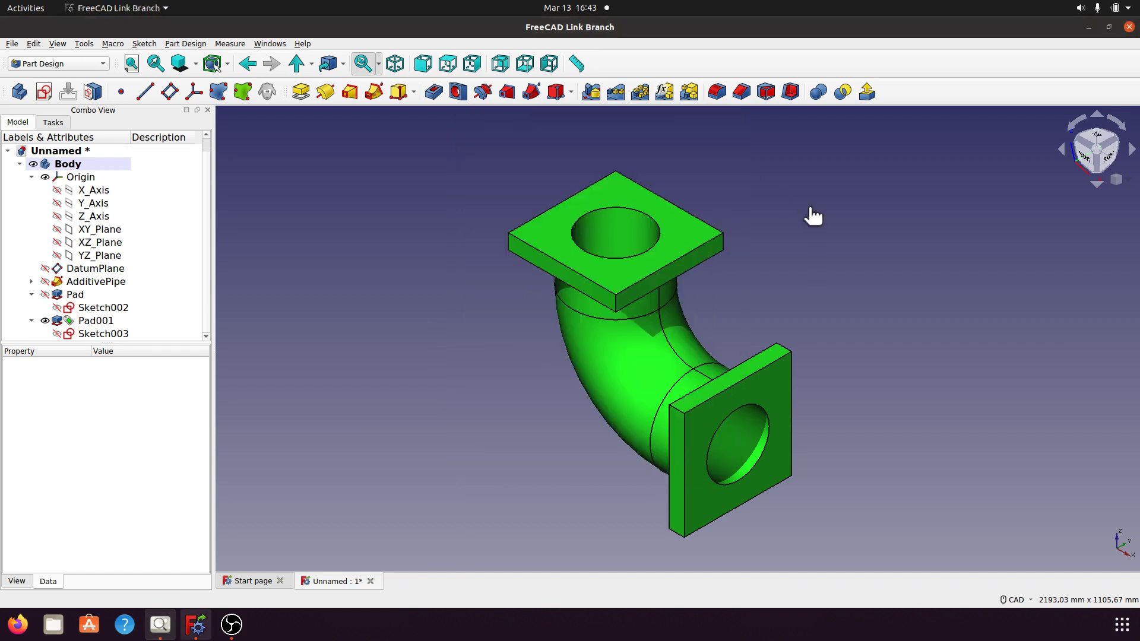
click(605, 207)
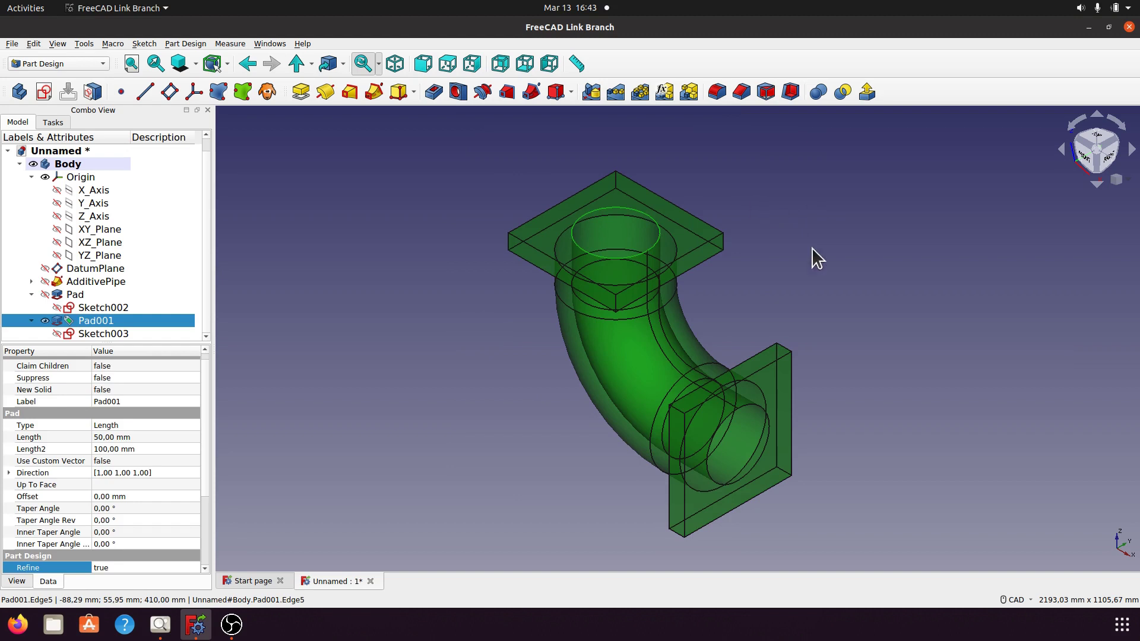
ctrl+click(763, 451)
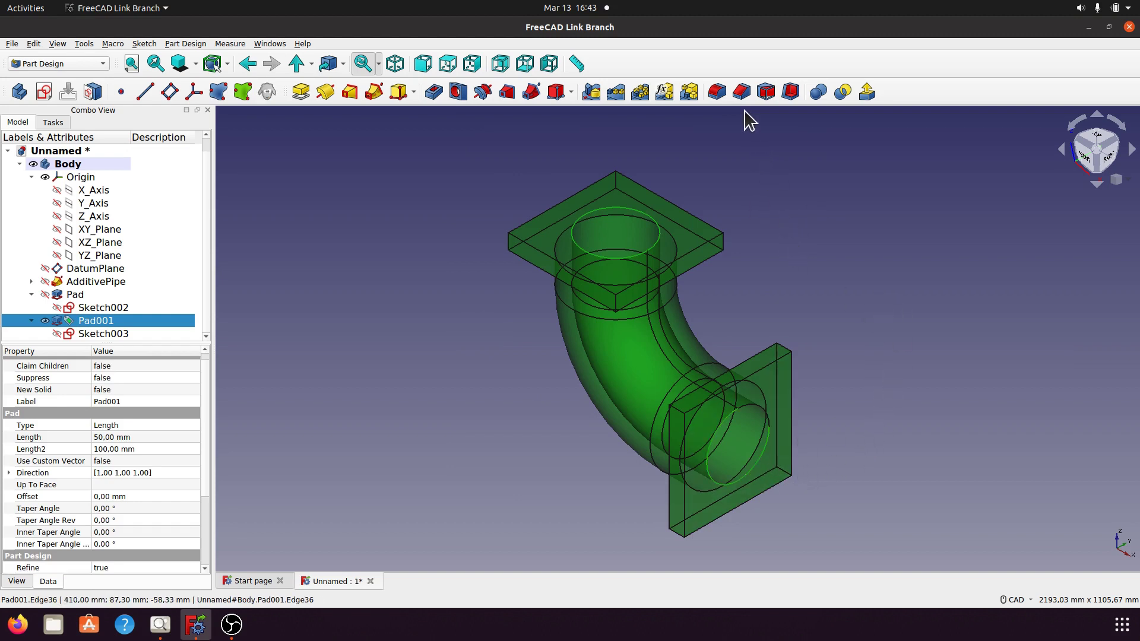
click(741, 92)
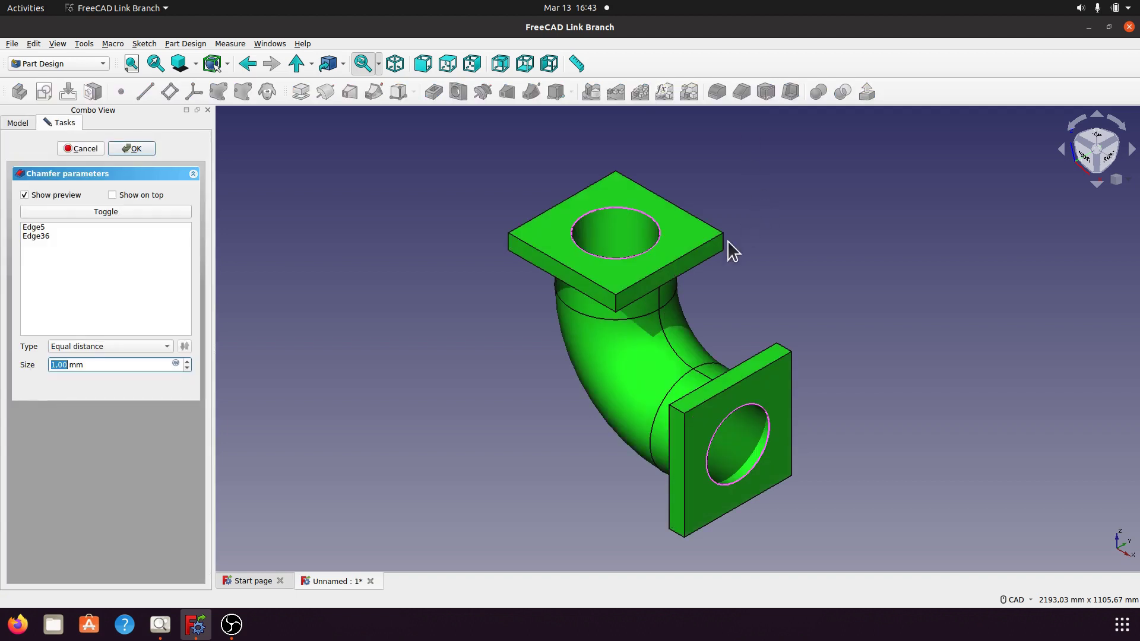
drag(85, 368, 48, 368)
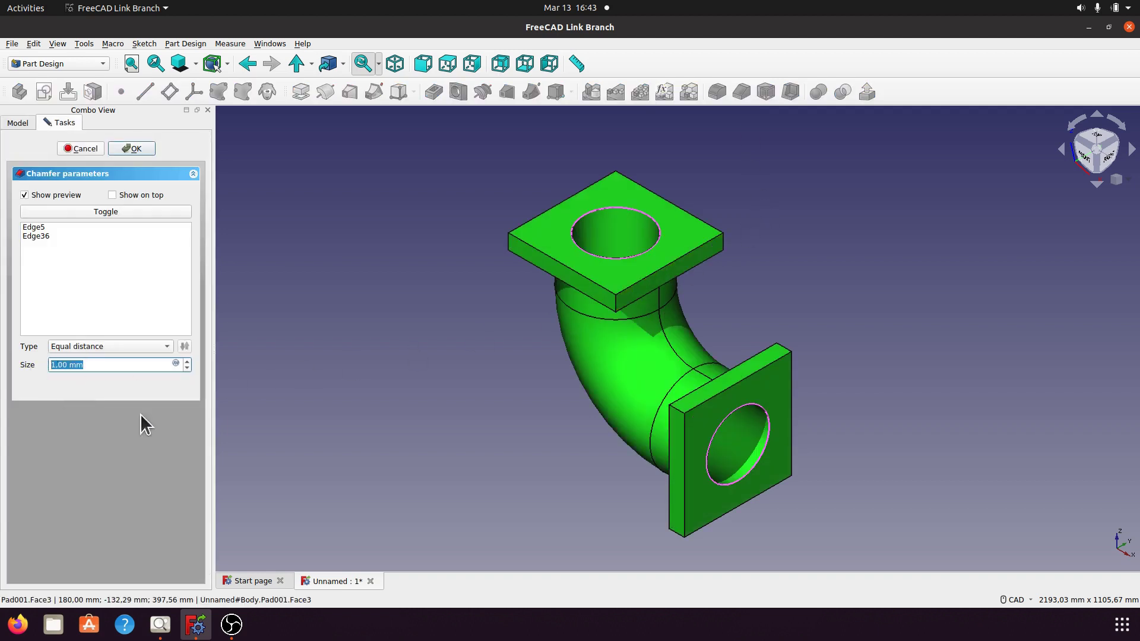
text(10)
click(134, 149)
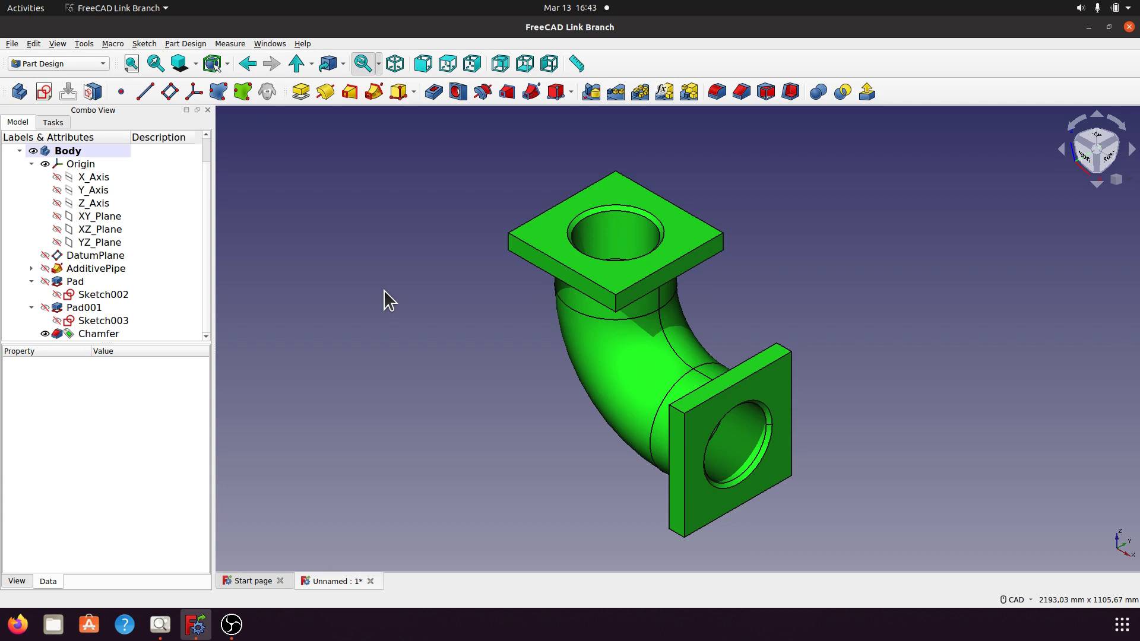
Step: Check the corner radius in the reference drawing and fillet the four corner edges of each square flange with a 20 mm radius
click(160, 623)
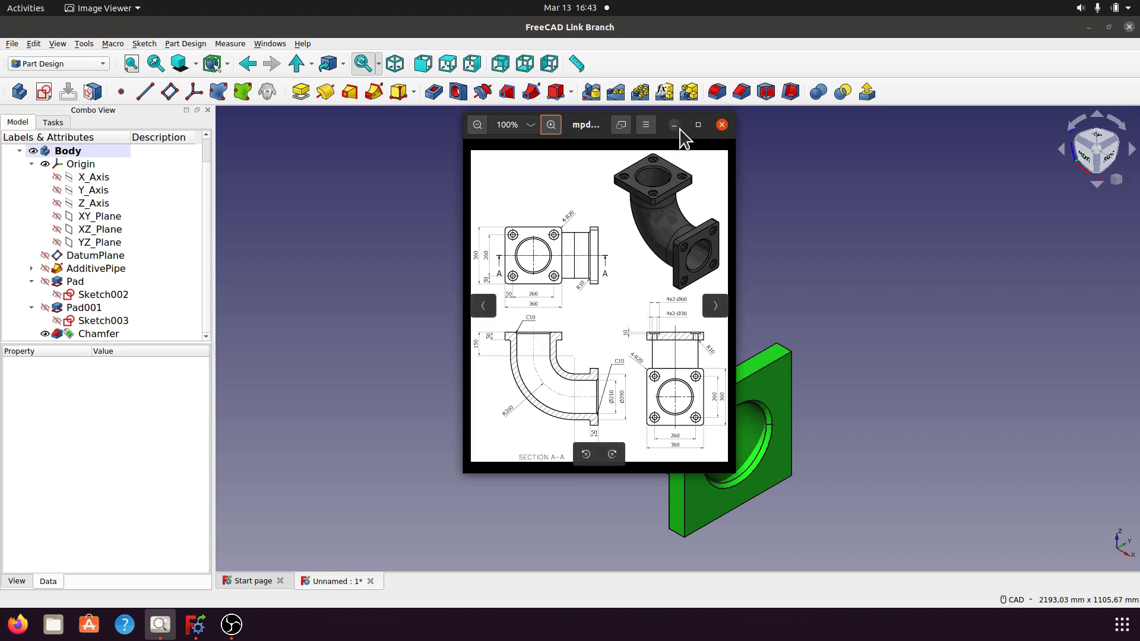
click(826, 198)
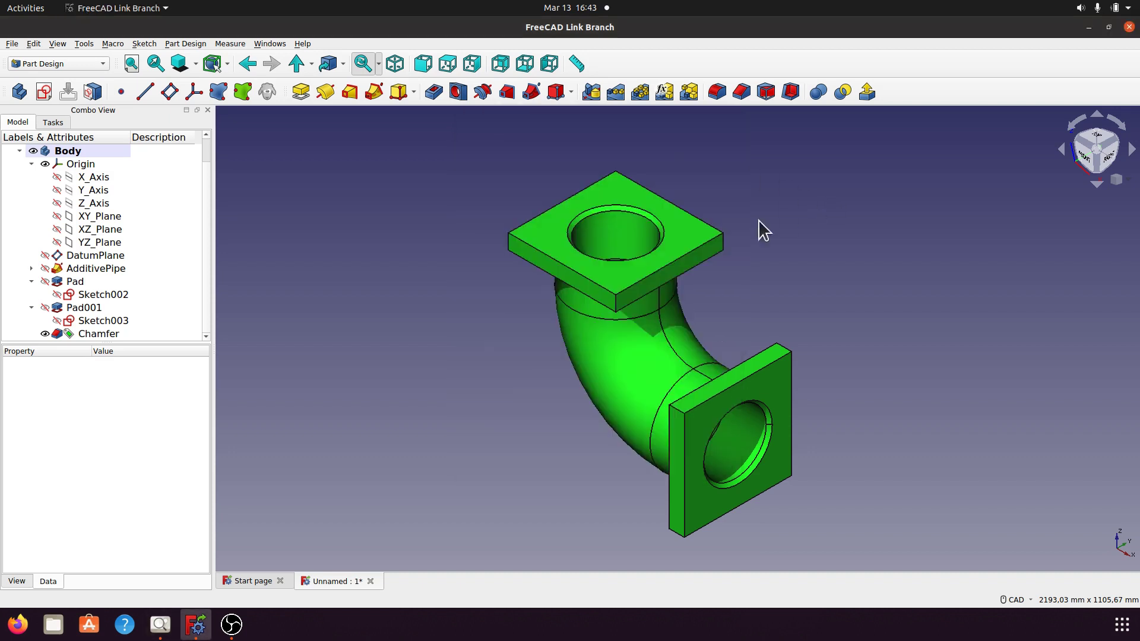
double_click(615, 302)
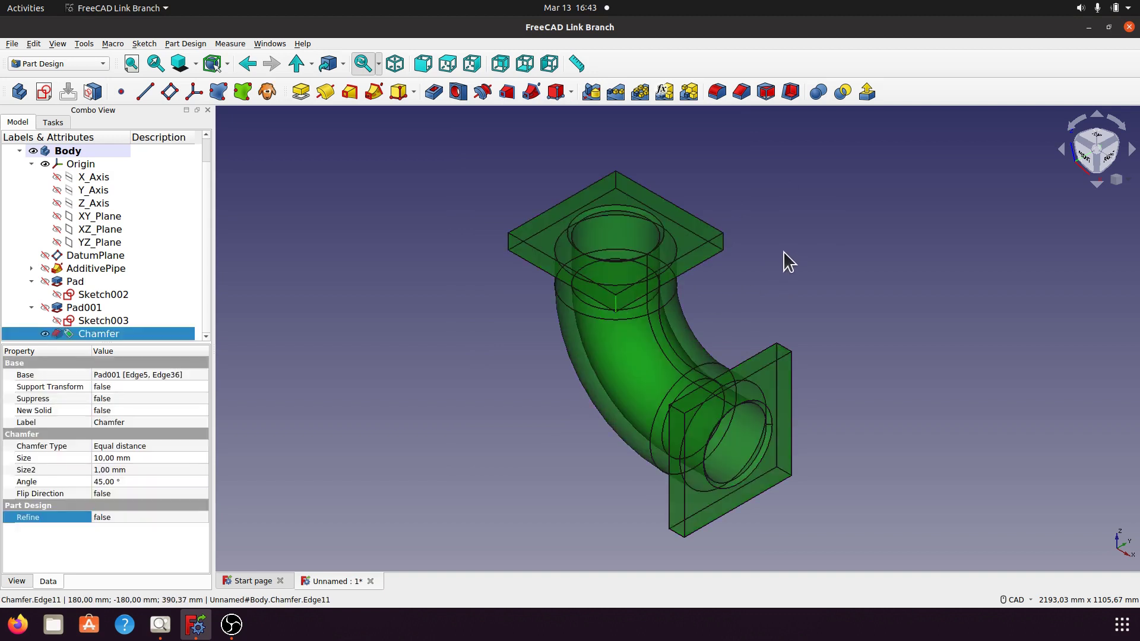
ctrl+click(724, 242)
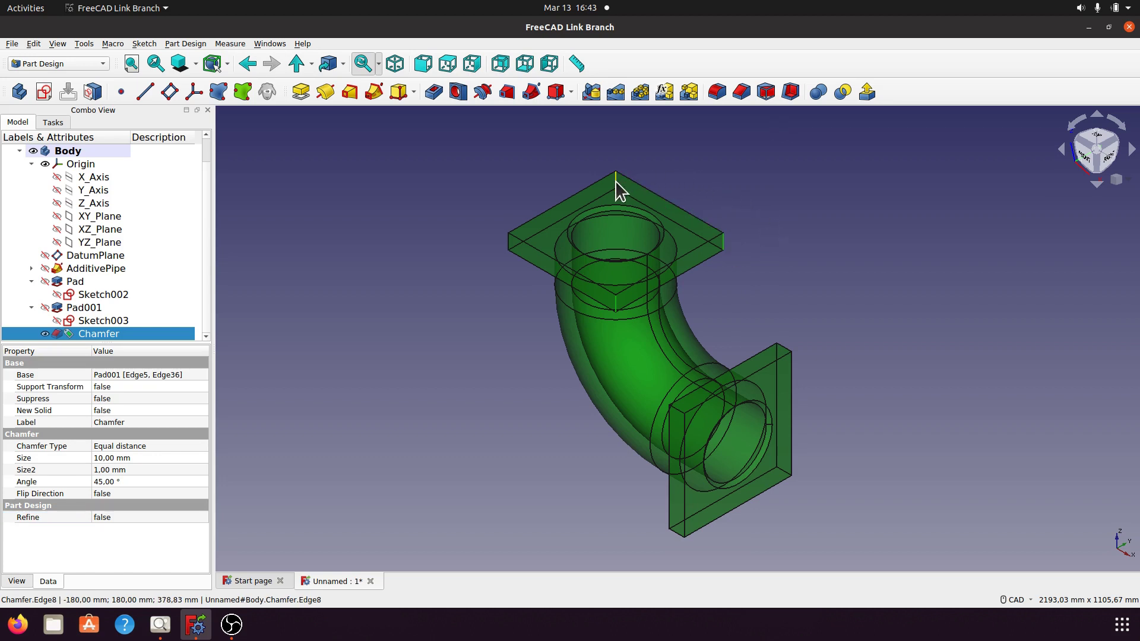
ctrl+click(508, 243)
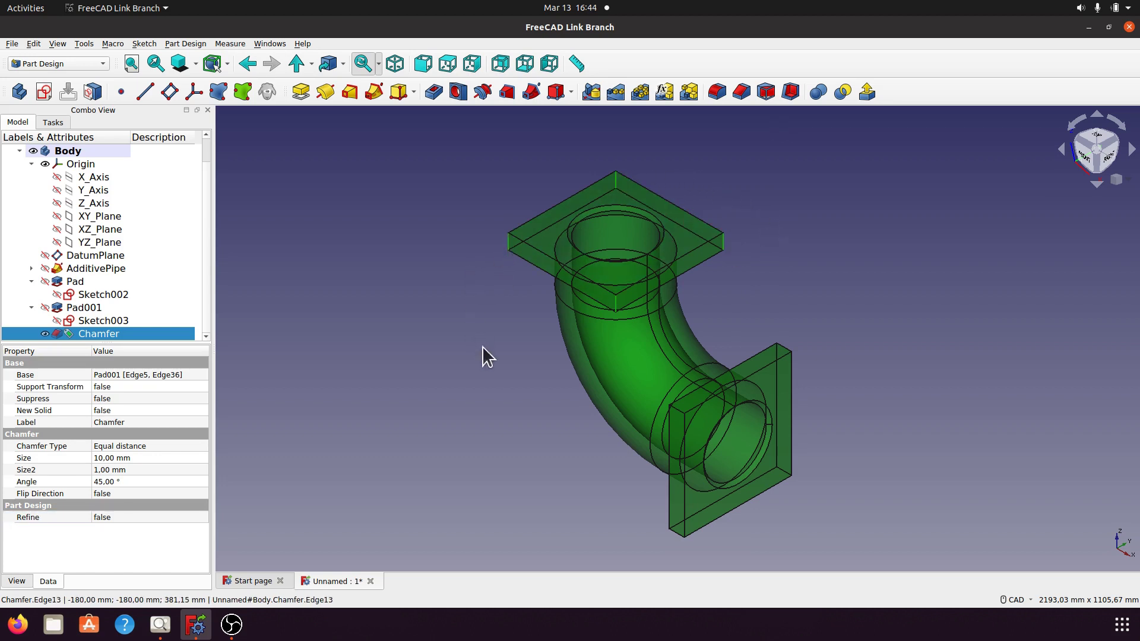
ctrl+click(678, 411)
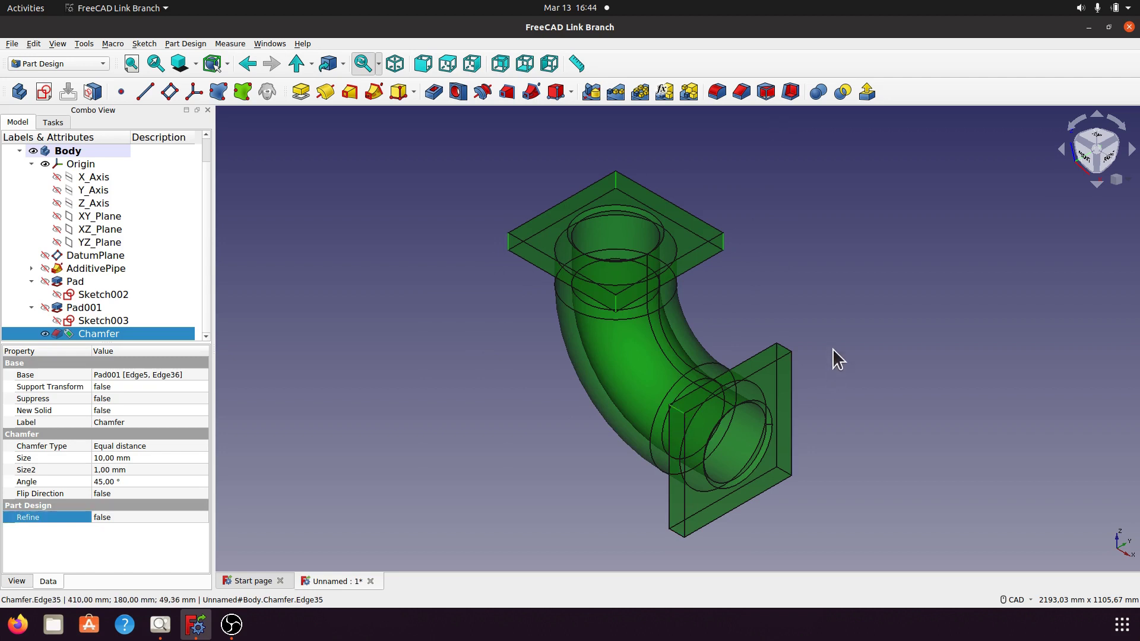
ctrl+click(783, 347)
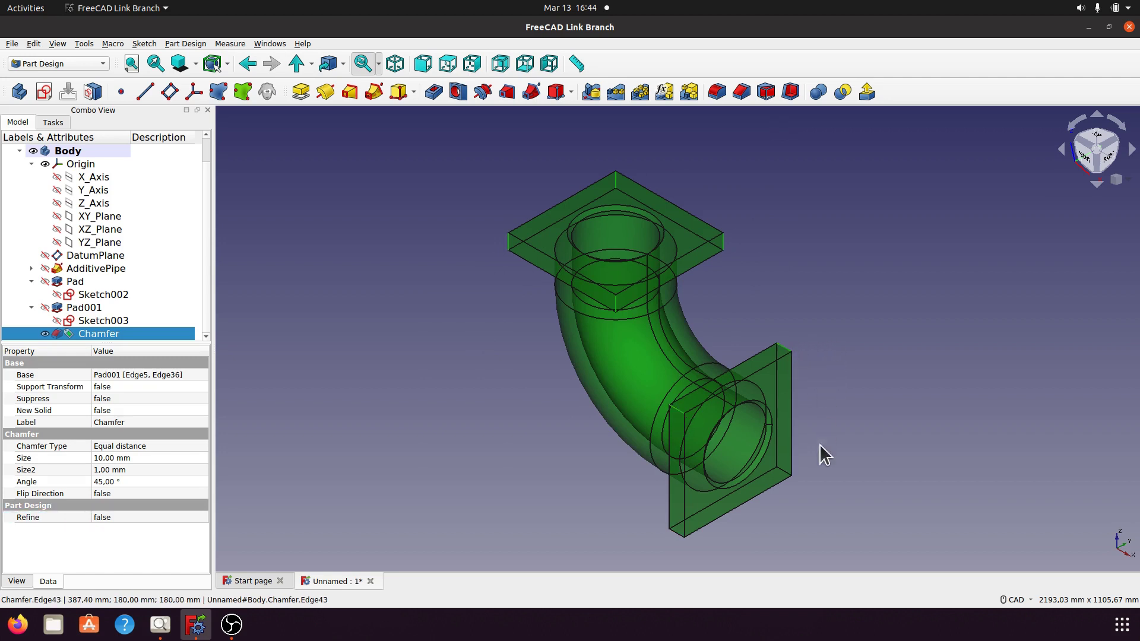
ctrl+click(784, 474)
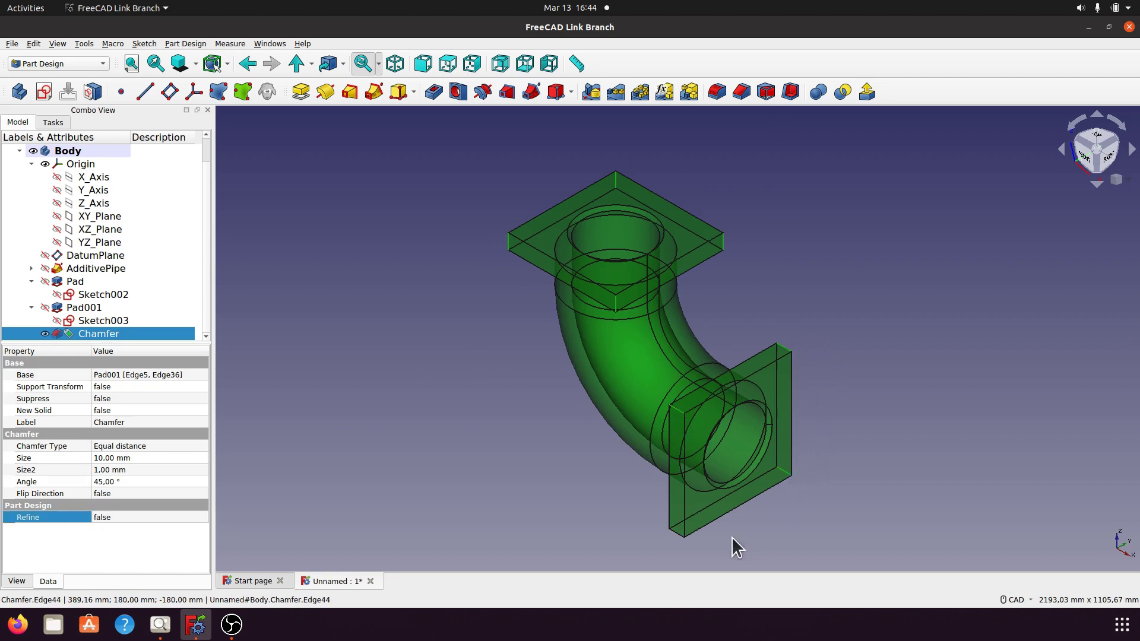
ctrl+click(675, 531)
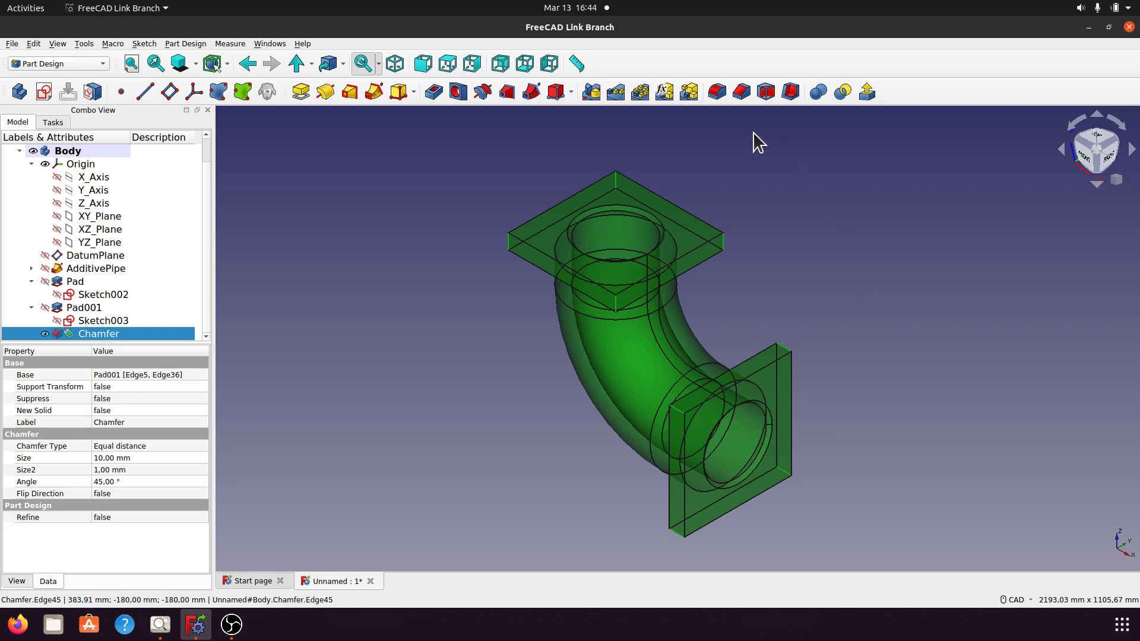
click(717, 92)
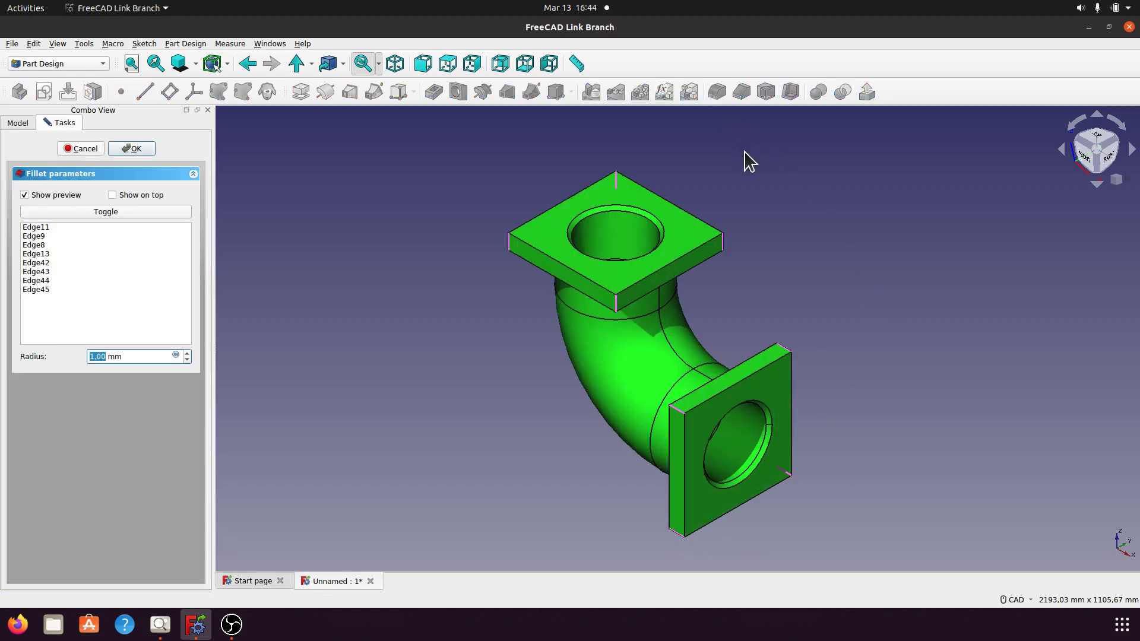
text(20)
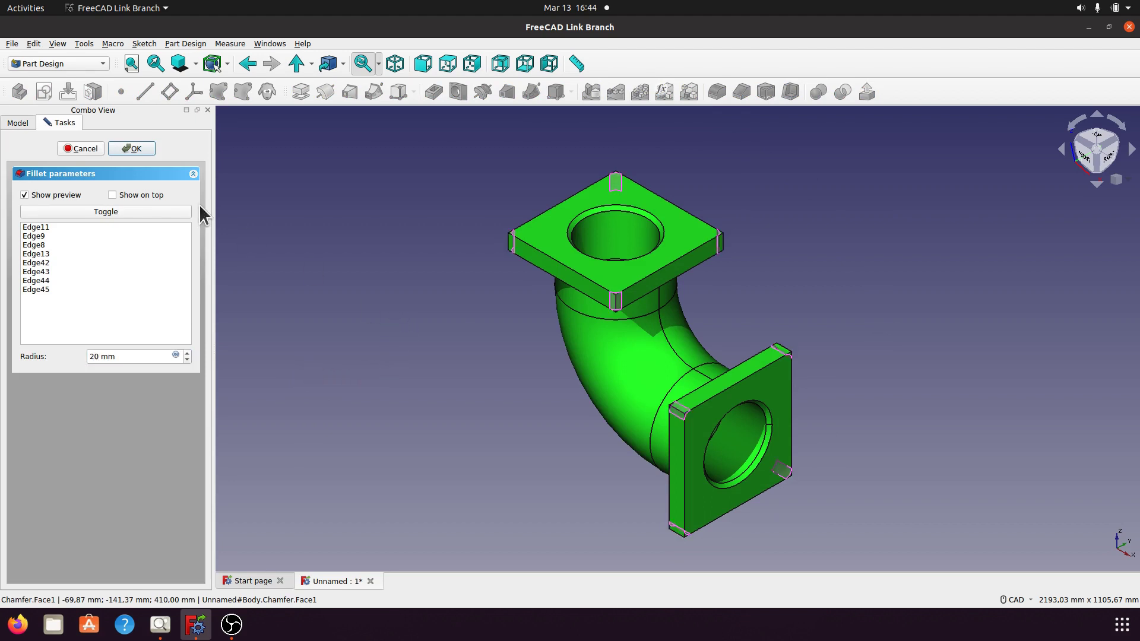
click(132, 149)
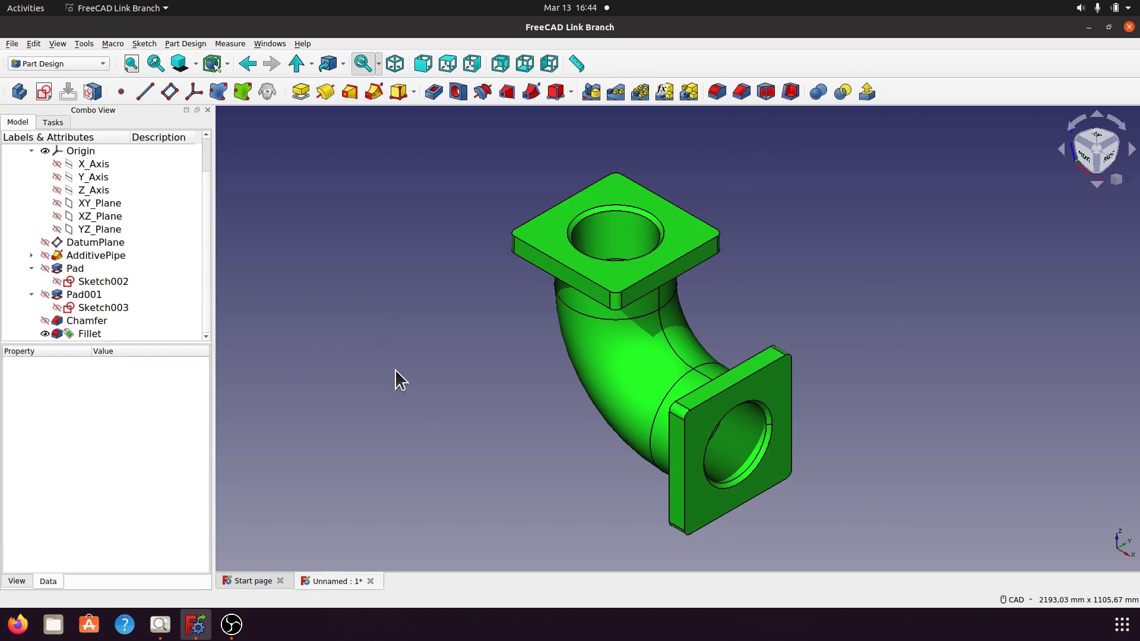
Step: Check the radius callout for the pipe-to-flange fillets in the reference drawing
middle_drag(478, 436, 717, 311)
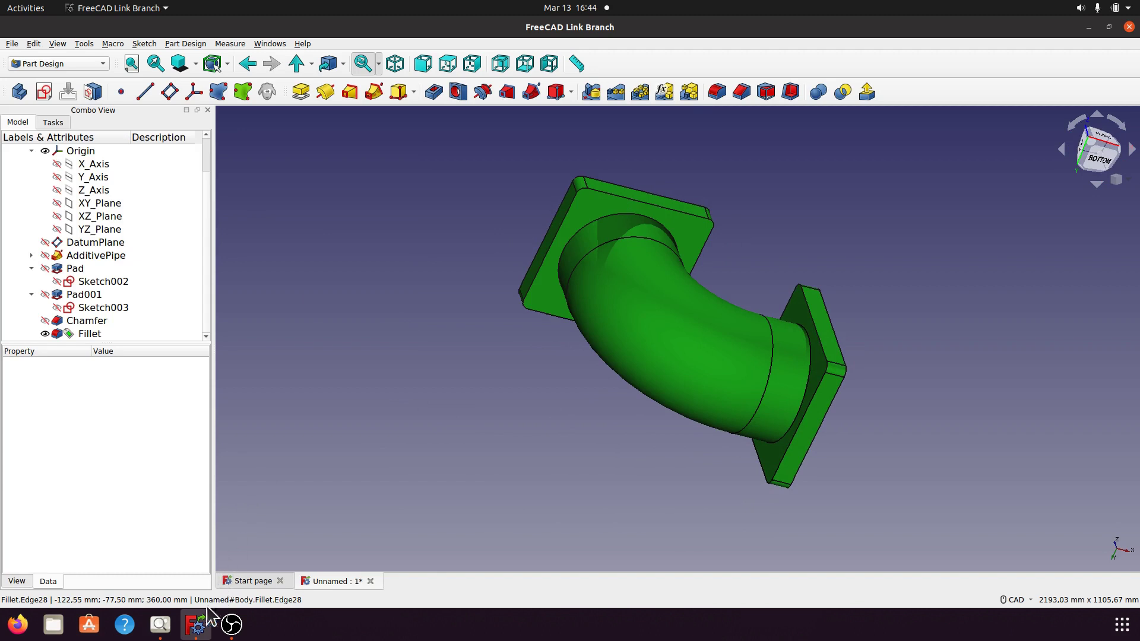
click(160, 624)
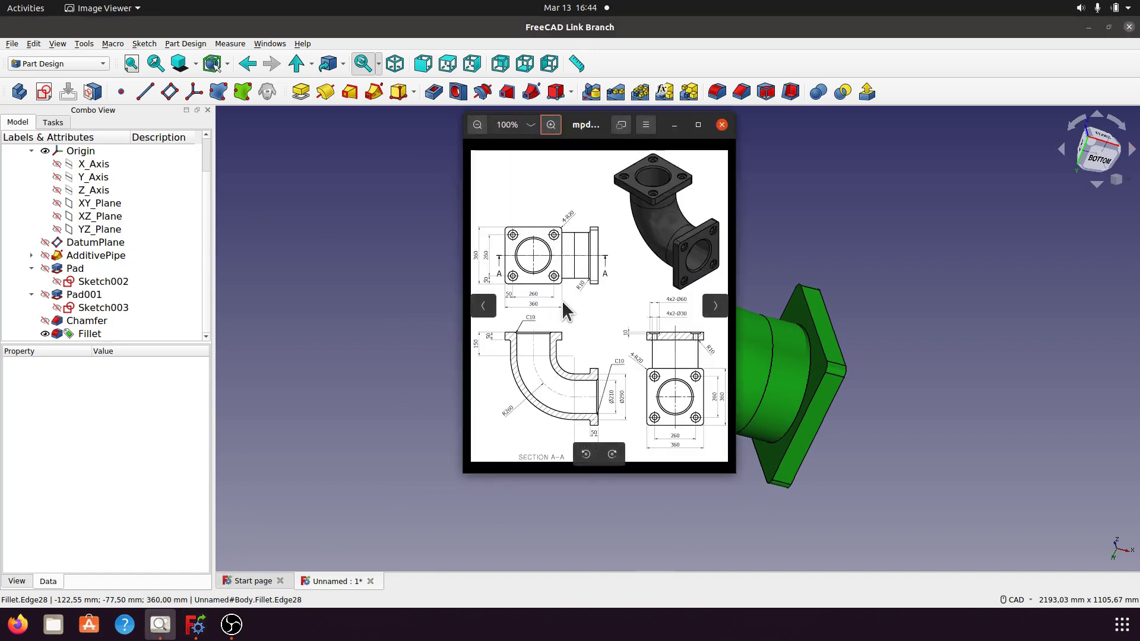
click(675, 126)
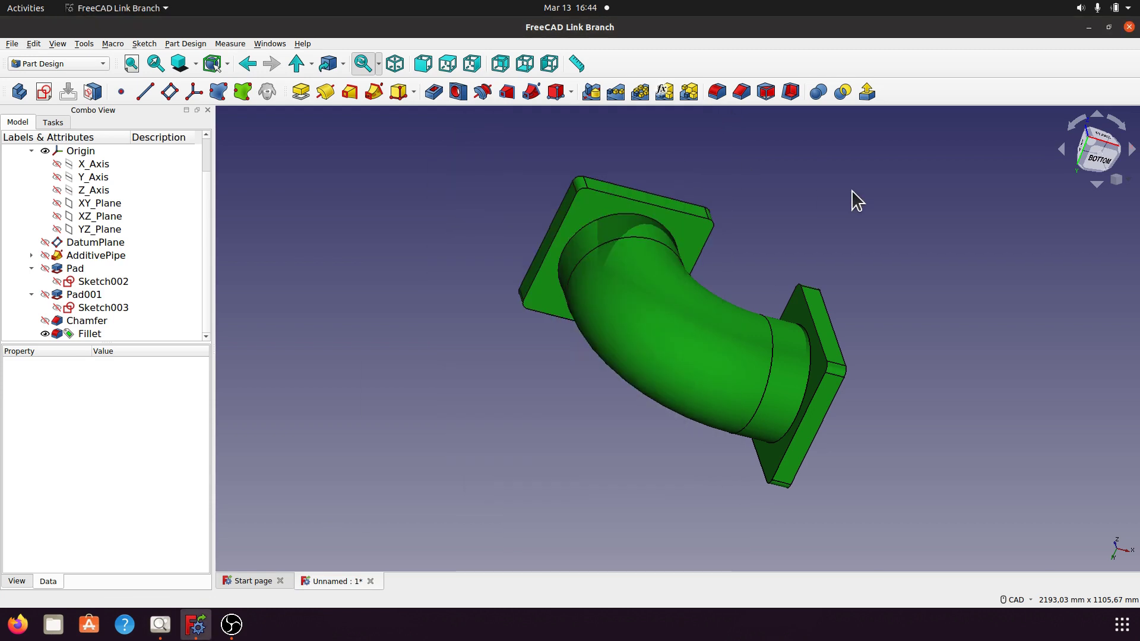
Step: Fillet the two circular edges where the pipe's outer surface meets the inner faces of both flanges with a 10 mm radius
scroll(804, 242, up, 5)
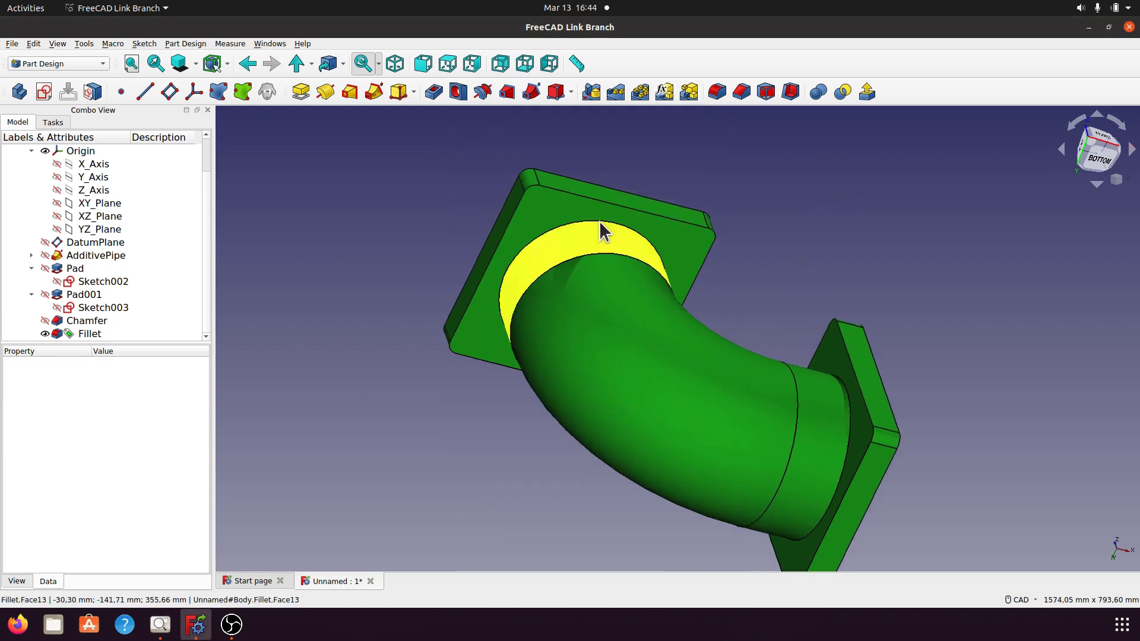
middle_drag(825, 284, 827, 284)
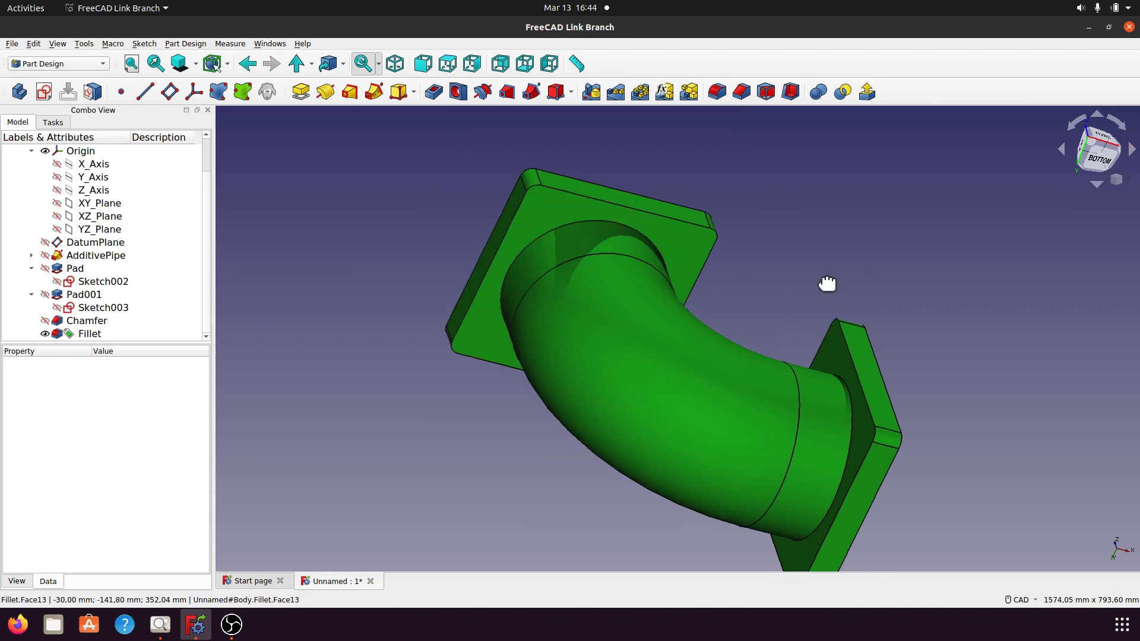
scroll(843, 282, up, 3)
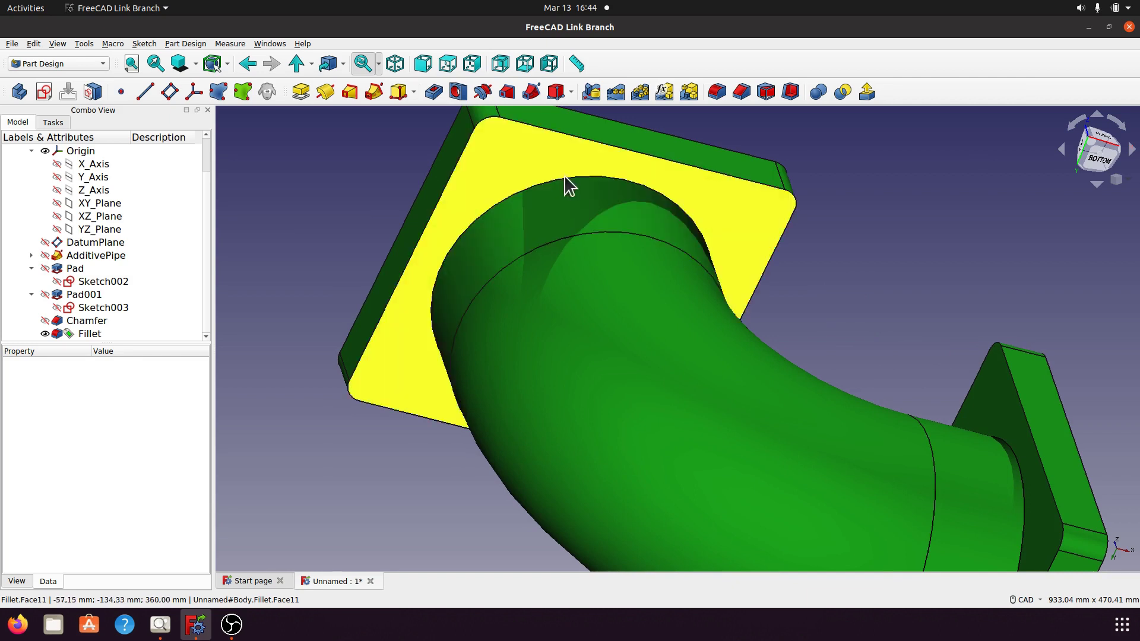
middle_drag(895, 318, 659, 213)
scroll(757, 333, up, 2)
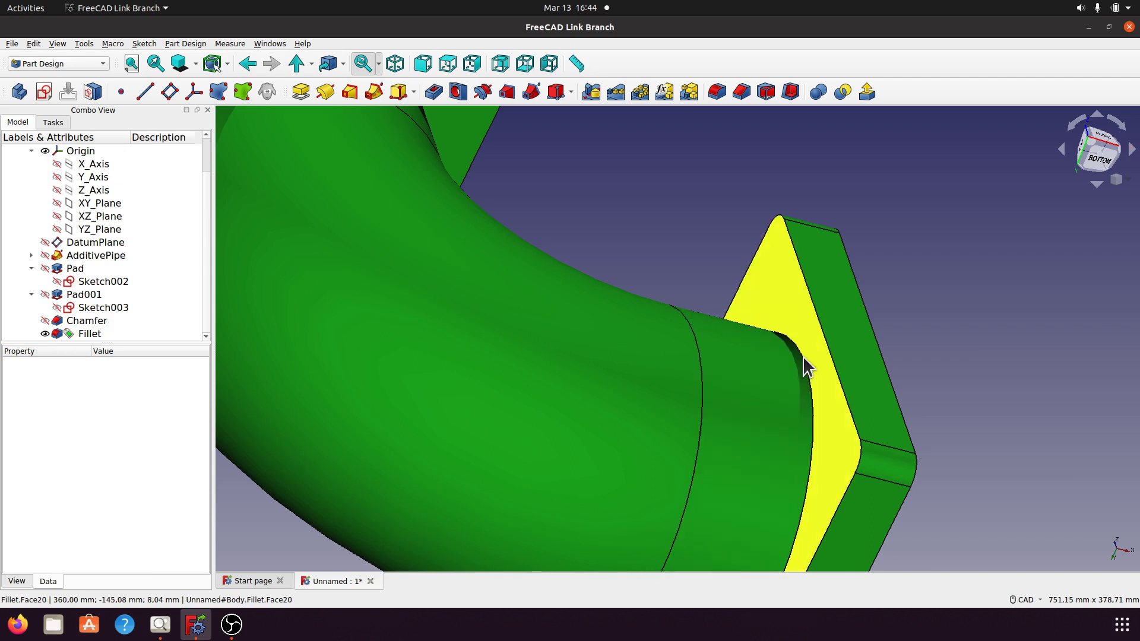
scroll(796, 344, down, 3)
scroll(898, 255, up, 5)
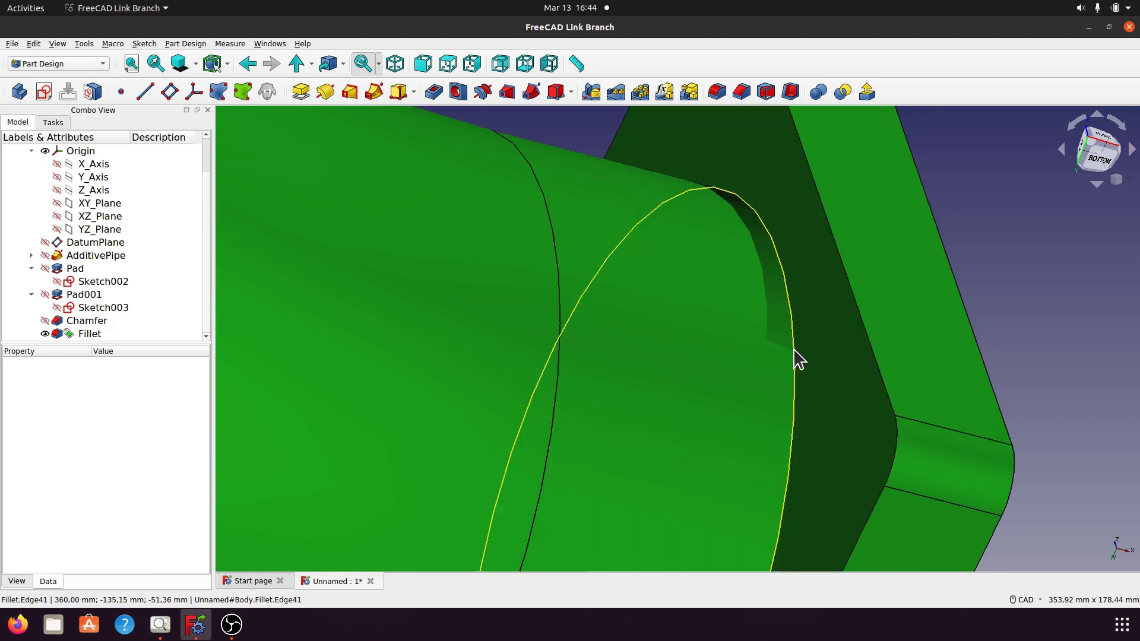
click(793, 348)
scroll(621, 328, down, 10)
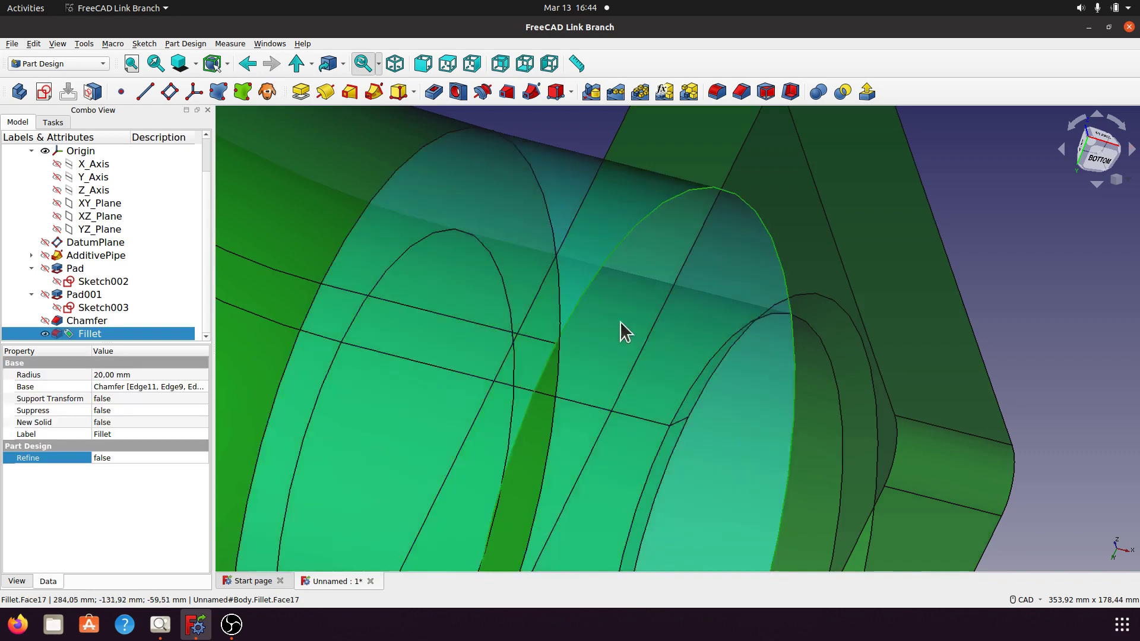
scroll(832, 199, up, 6)
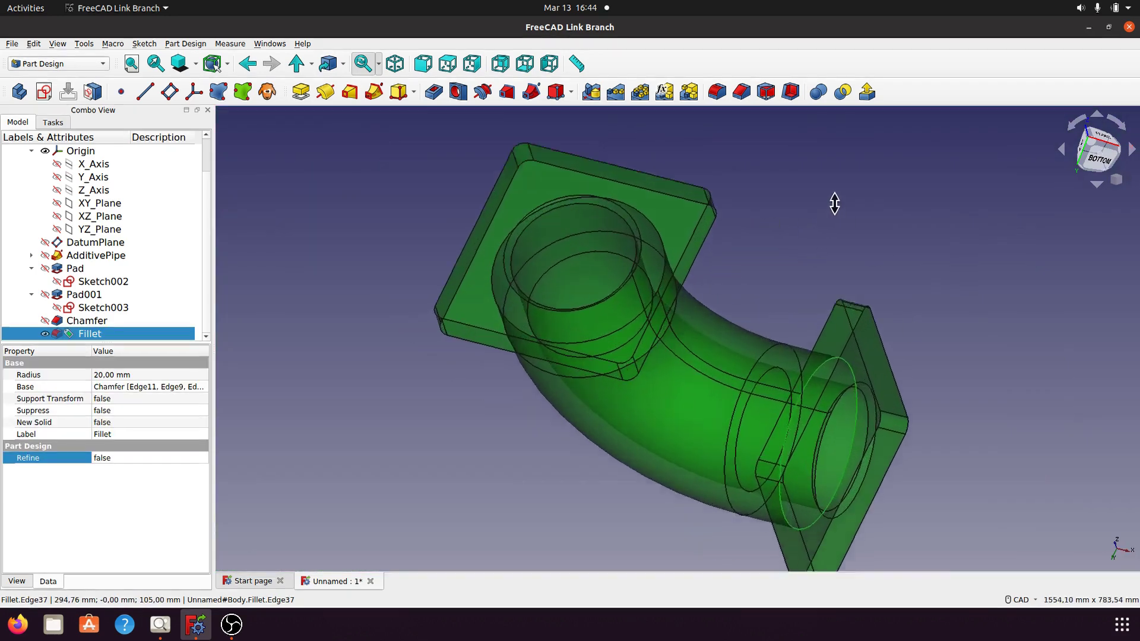
scroll(837, 203, down, 2)
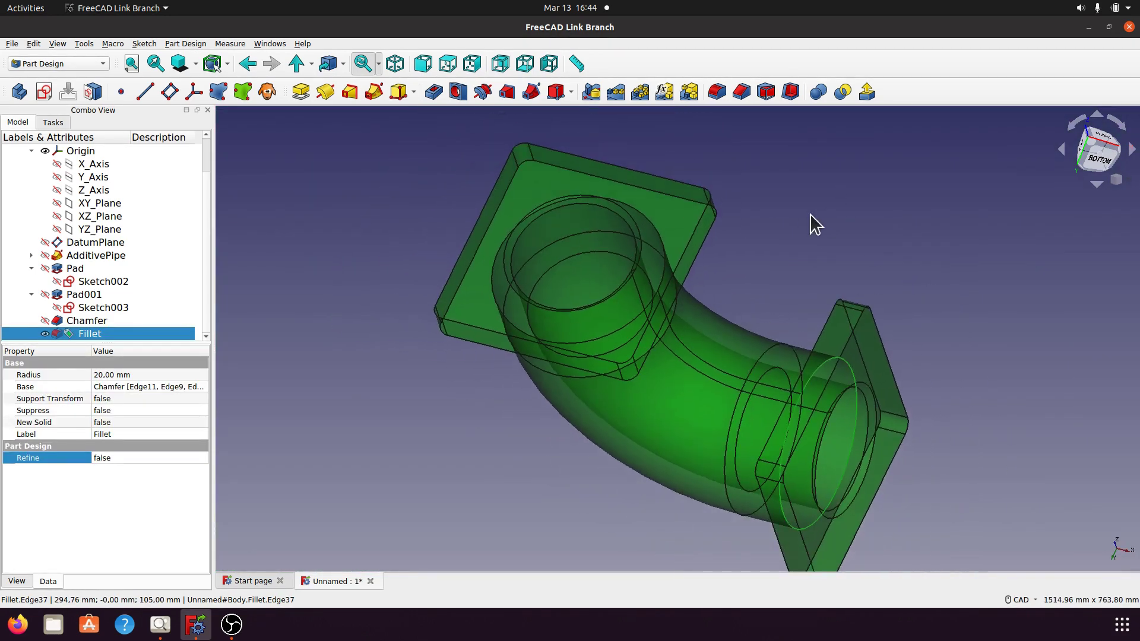
middle_drag(557, 478, 576, 315)
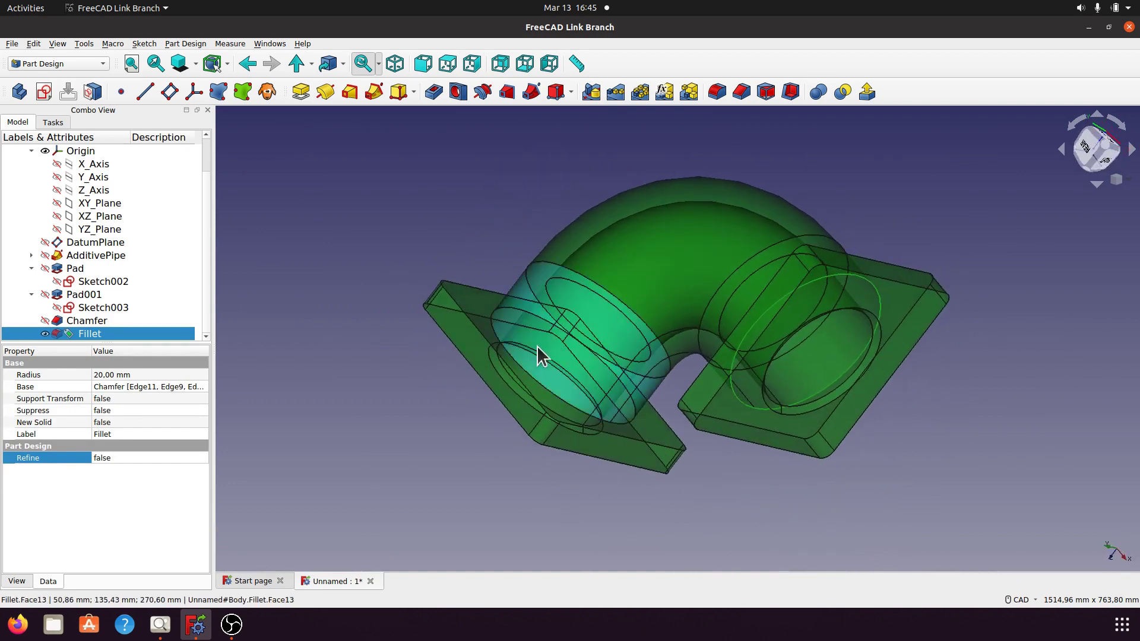
click(485, 323)
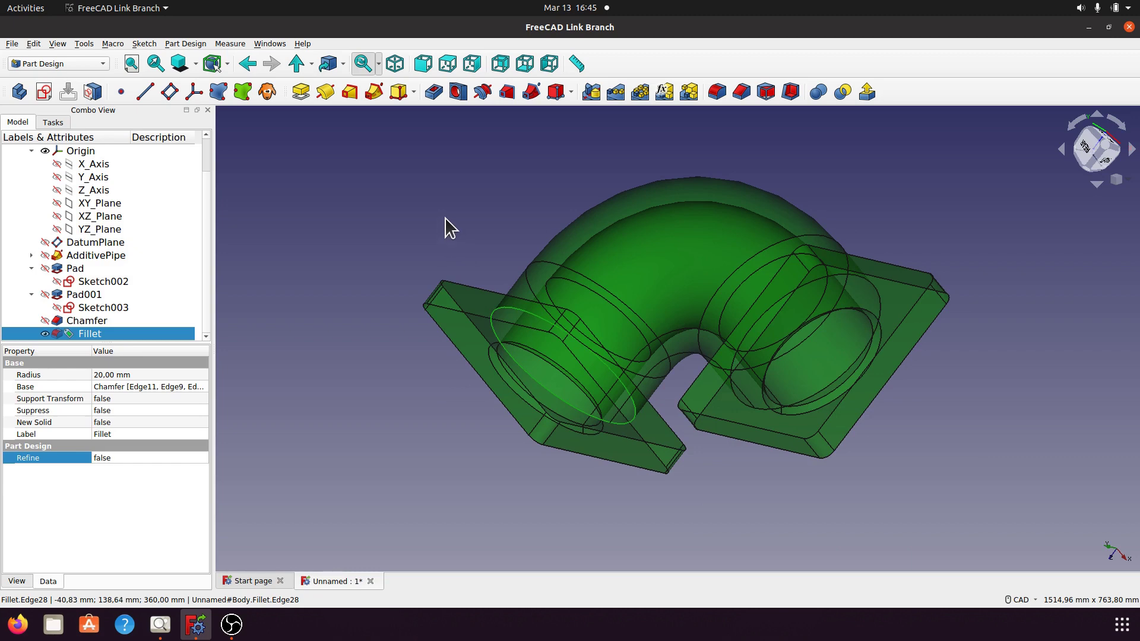
middle_drag(832, 171, 919, 319)
scroll(919, 319, up, 2)
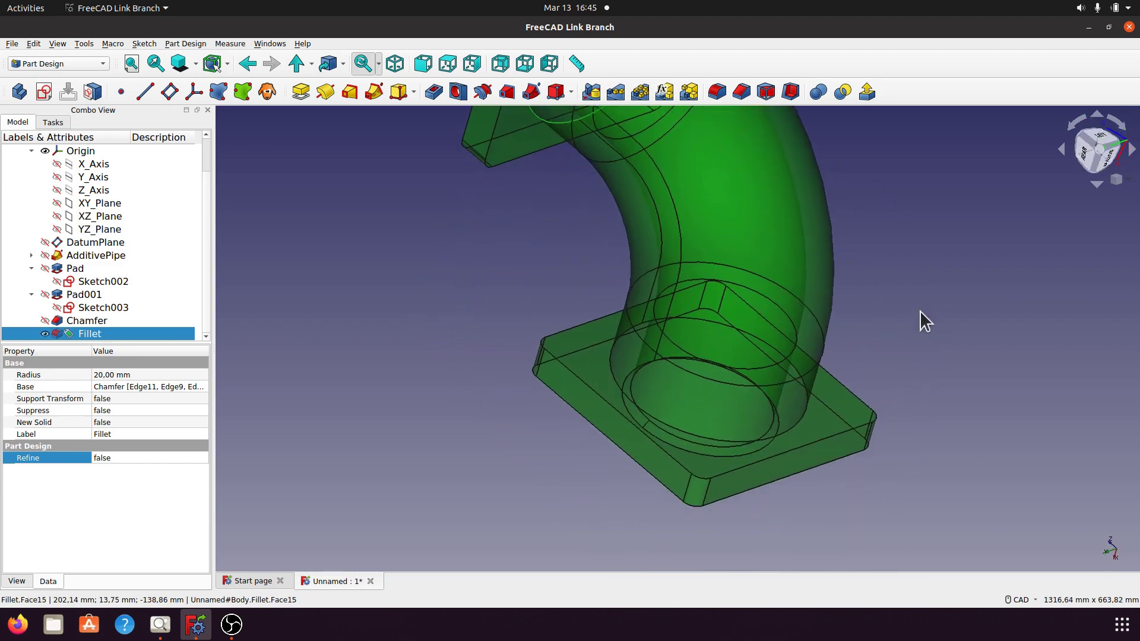
click(801, 423)
middle_drag(886, 294, 926, 309)
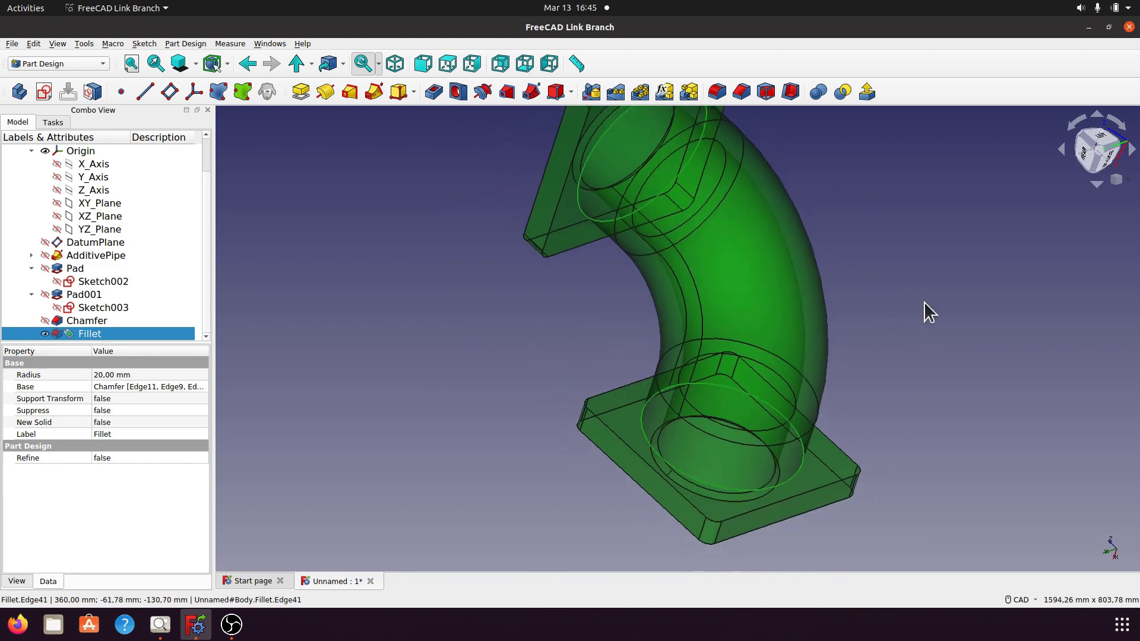
click(717, 92)
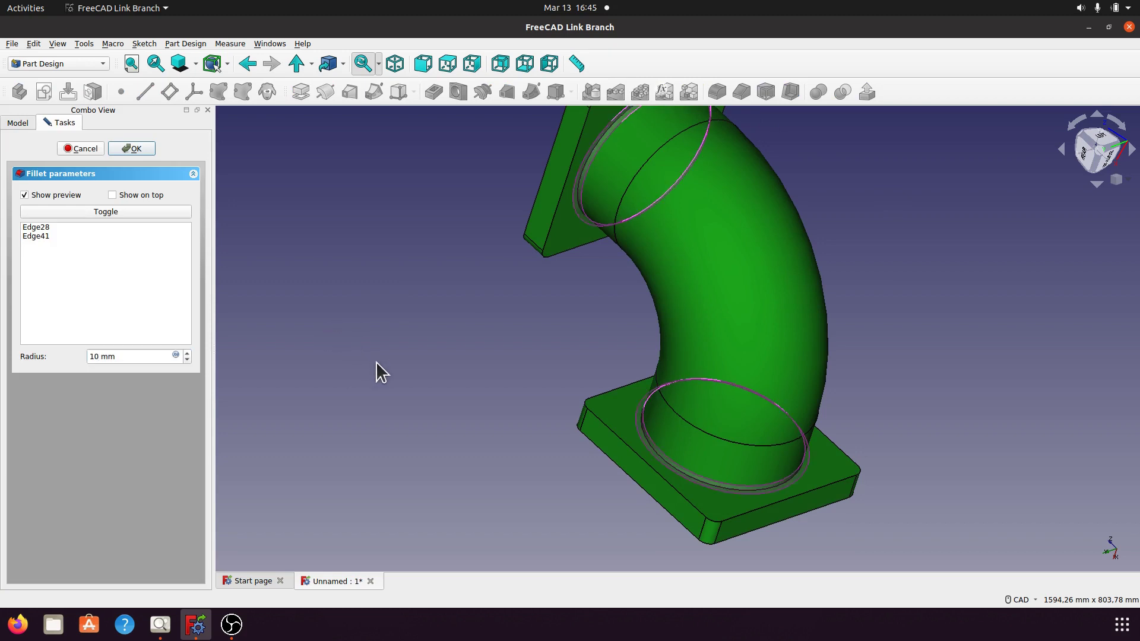
click(146, 146)
scroll(546, 393, down, 3)
middle_drag(546, 393, 742, 356)
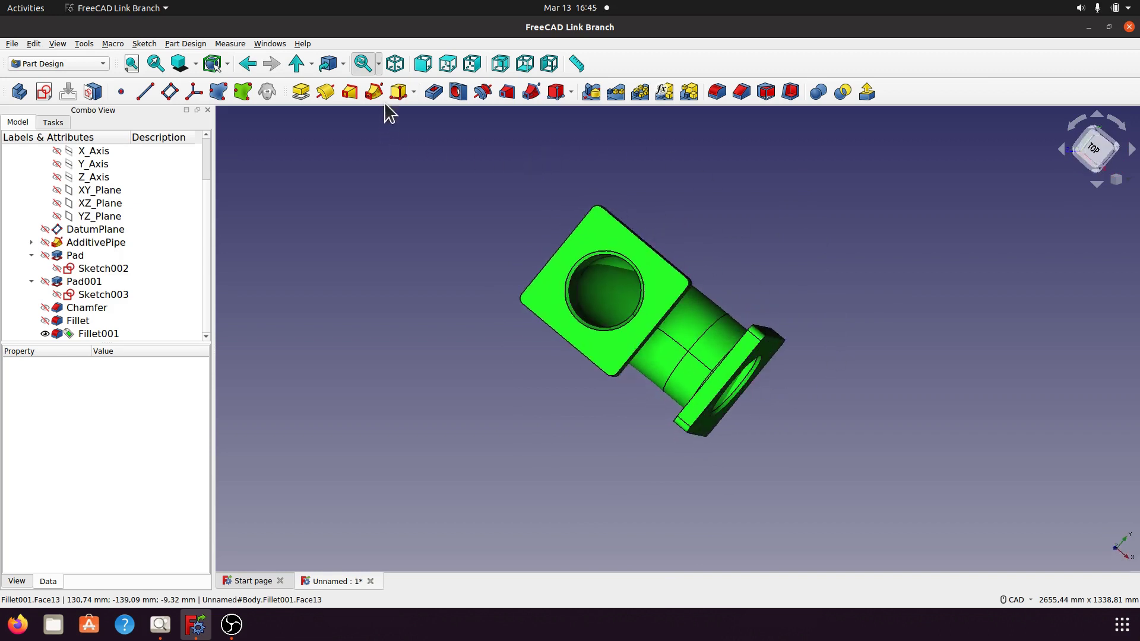
Step: Restore the isometric view and collapse the Origin, Pad and Pad001 entries in the model tree
click(395, 63)
scroll(455, 334, up, 1)
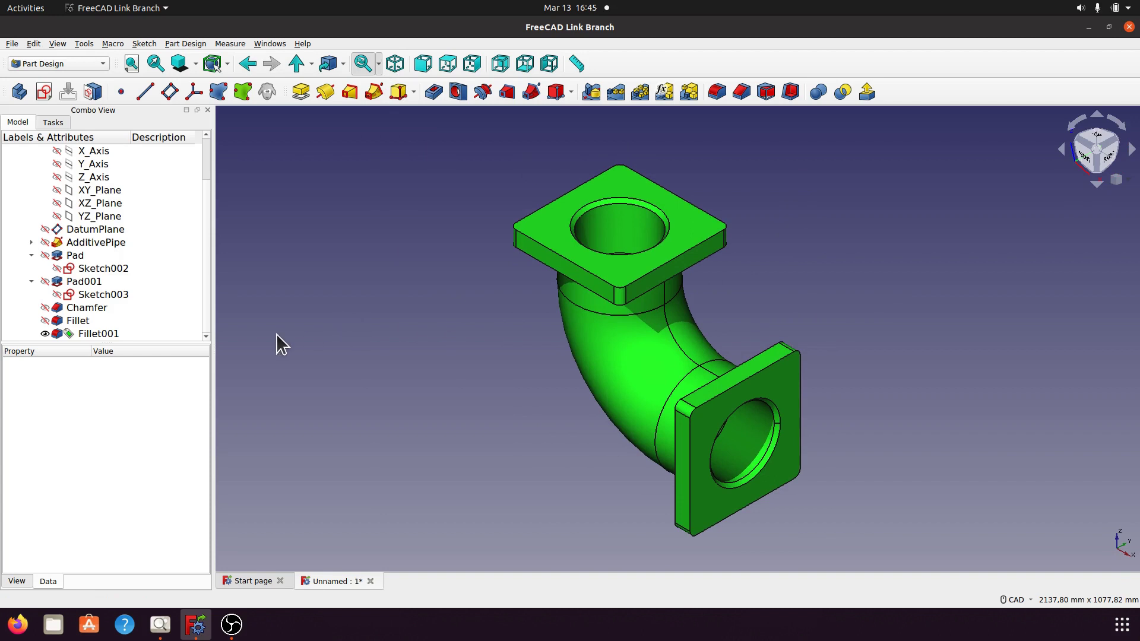
scroll(204, 163, up, 2)
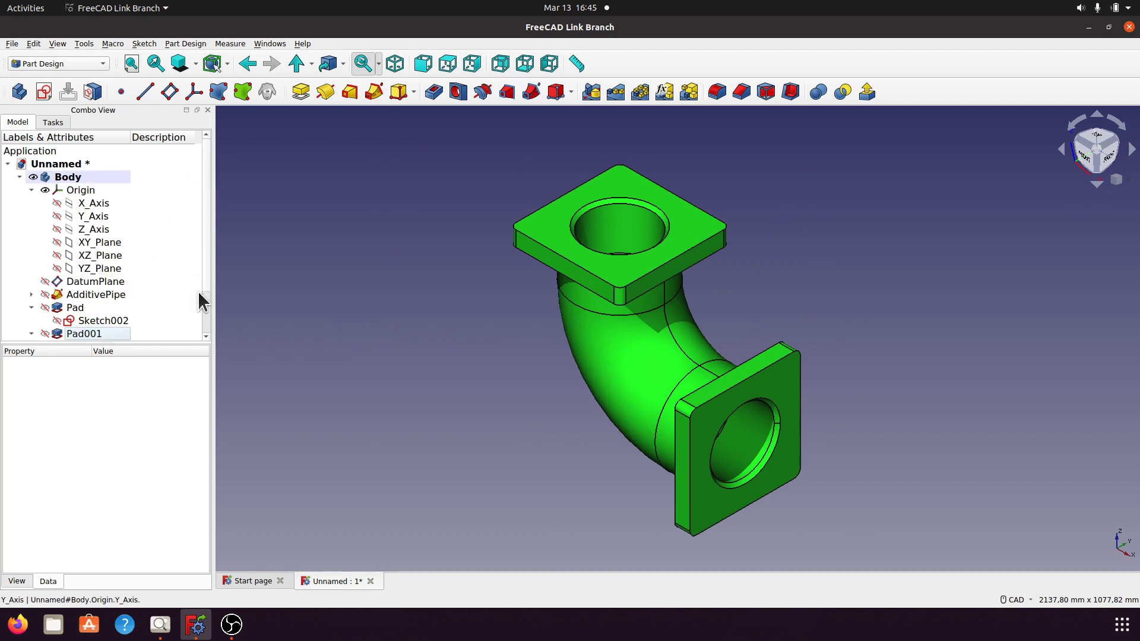
mouse_move(204, 275)
mouse_down()
mouse_move(204, 325)
mouse_move(207, 262)
mouse_up()
click(30, 190)
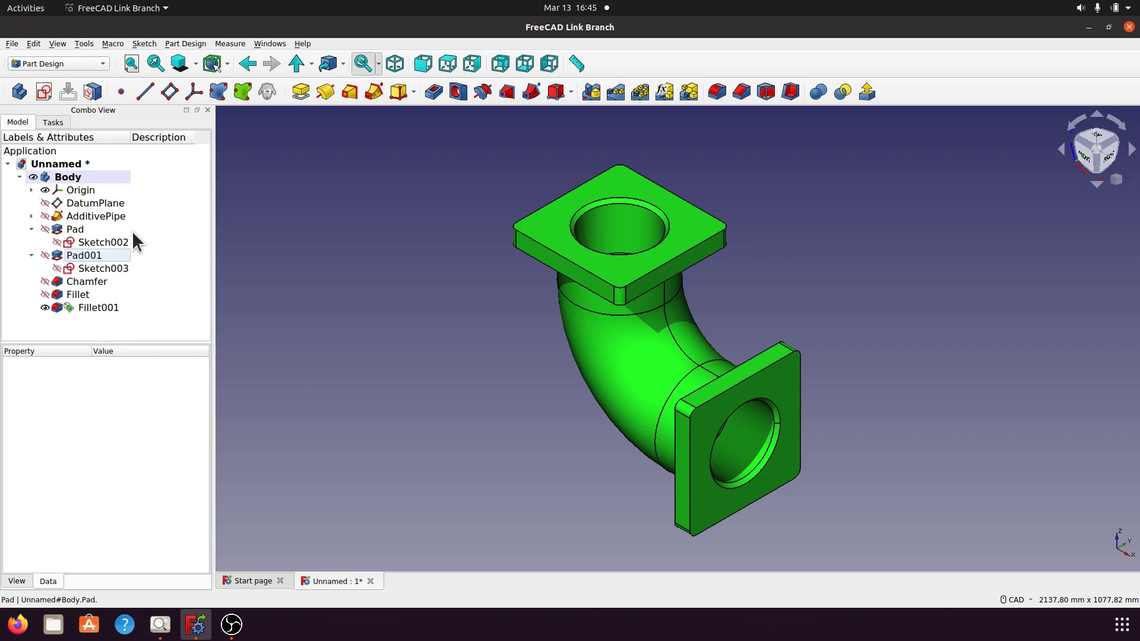
click(30, 254)
click(31, 230)
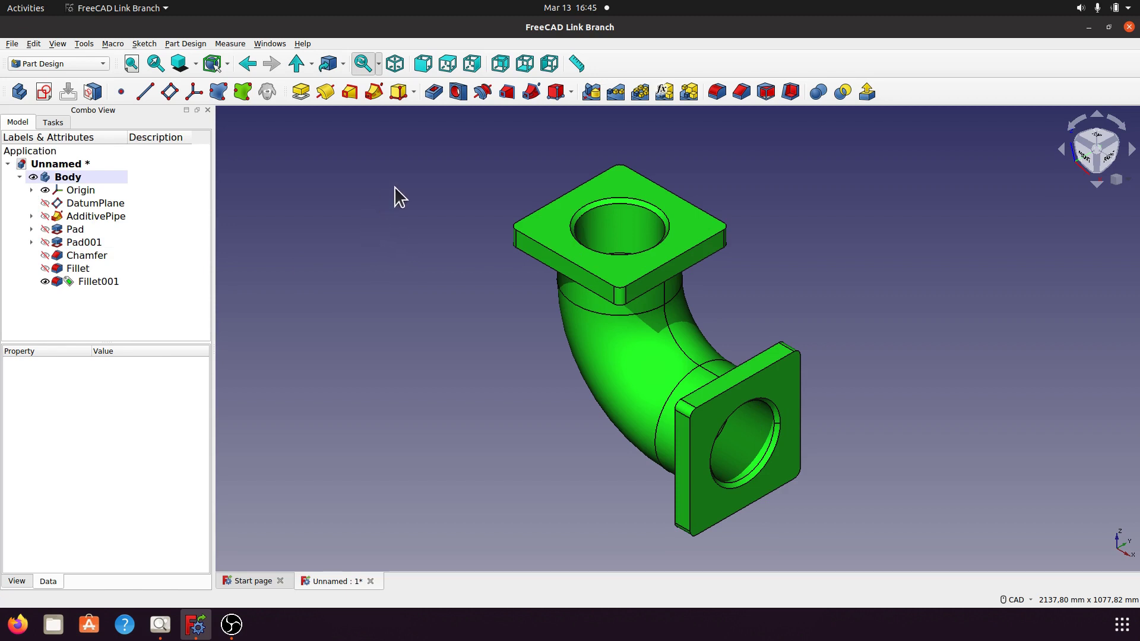
Step: Start a sketch on the upper flange's outer face and draw a circle centred about 112 mm right of and 111 mm above the origin
click(695, 233)
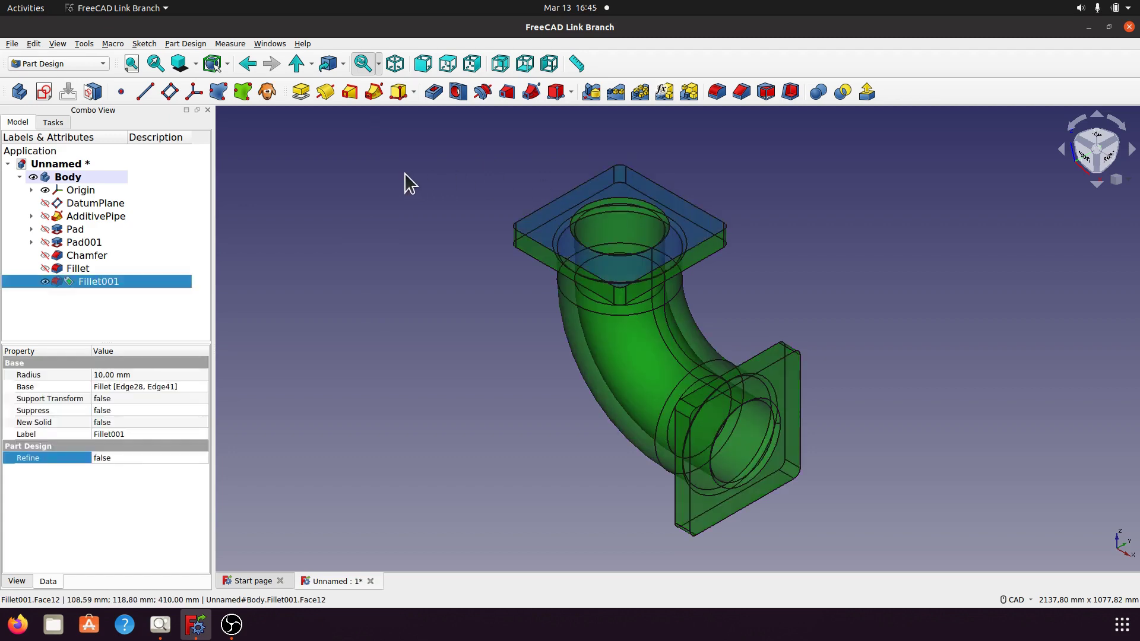
click(43, 93)
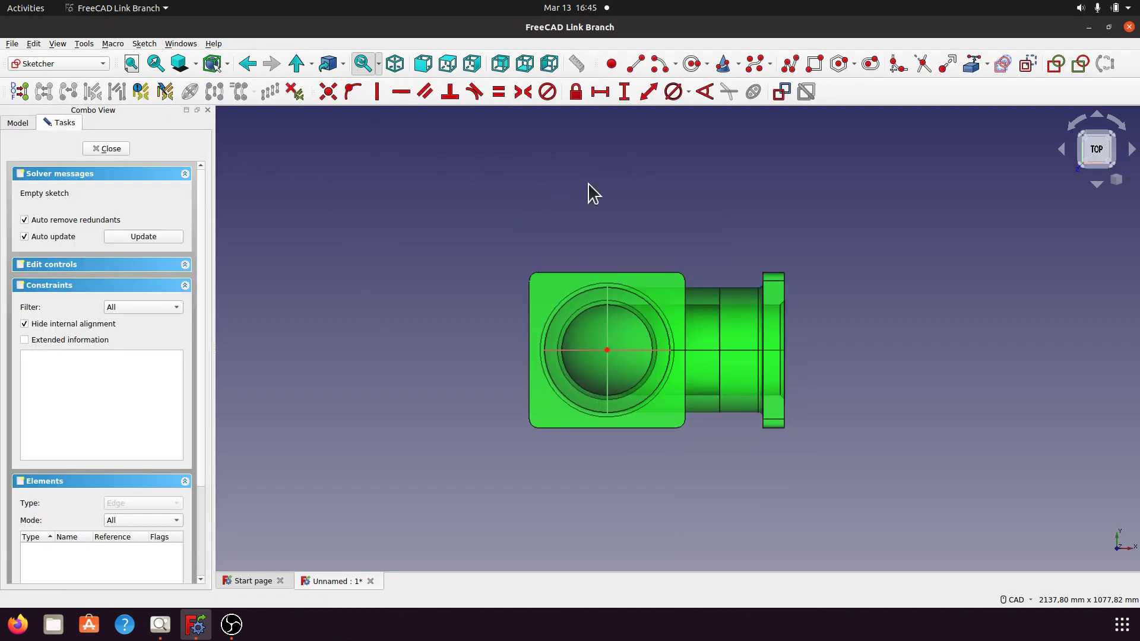
click(689, 62)
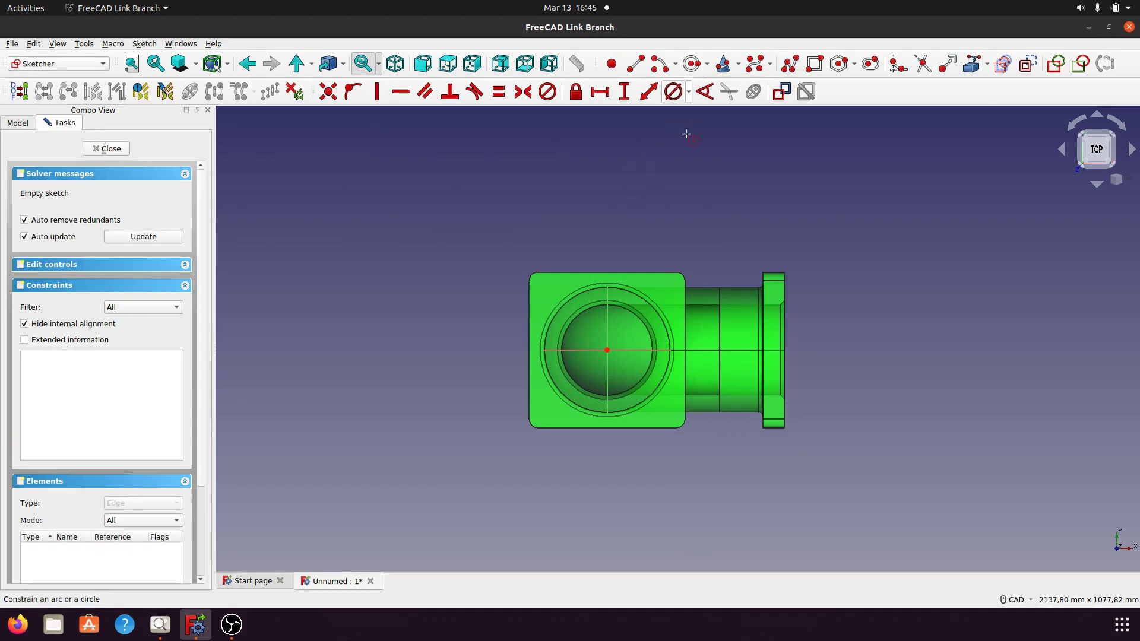
click(655, 303)
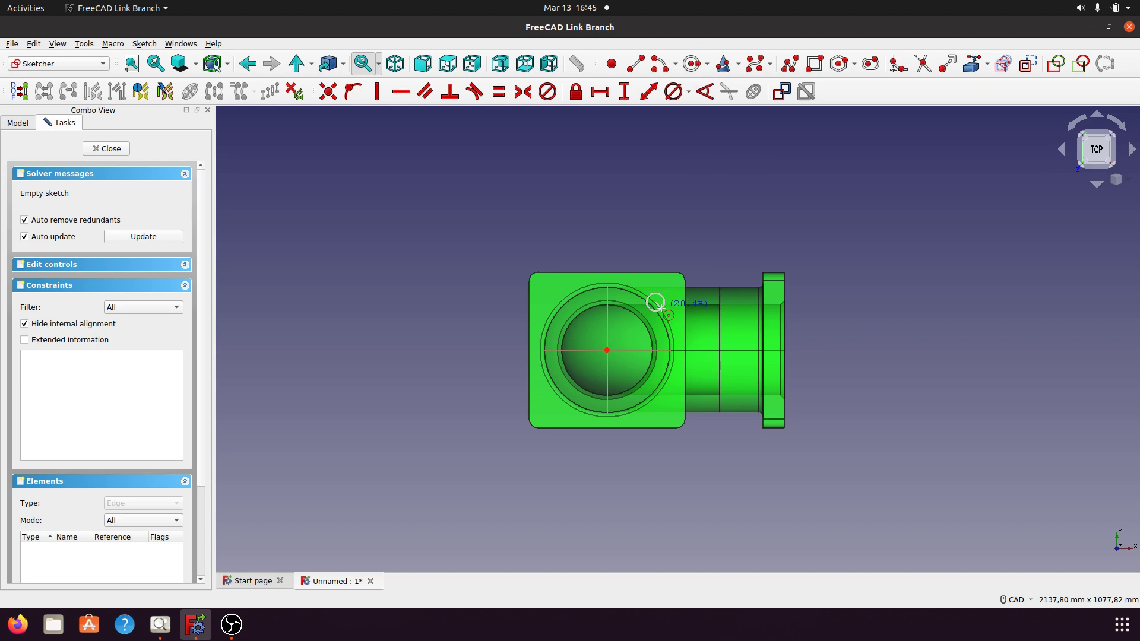
click(665, 312)
right_click(684, 218)
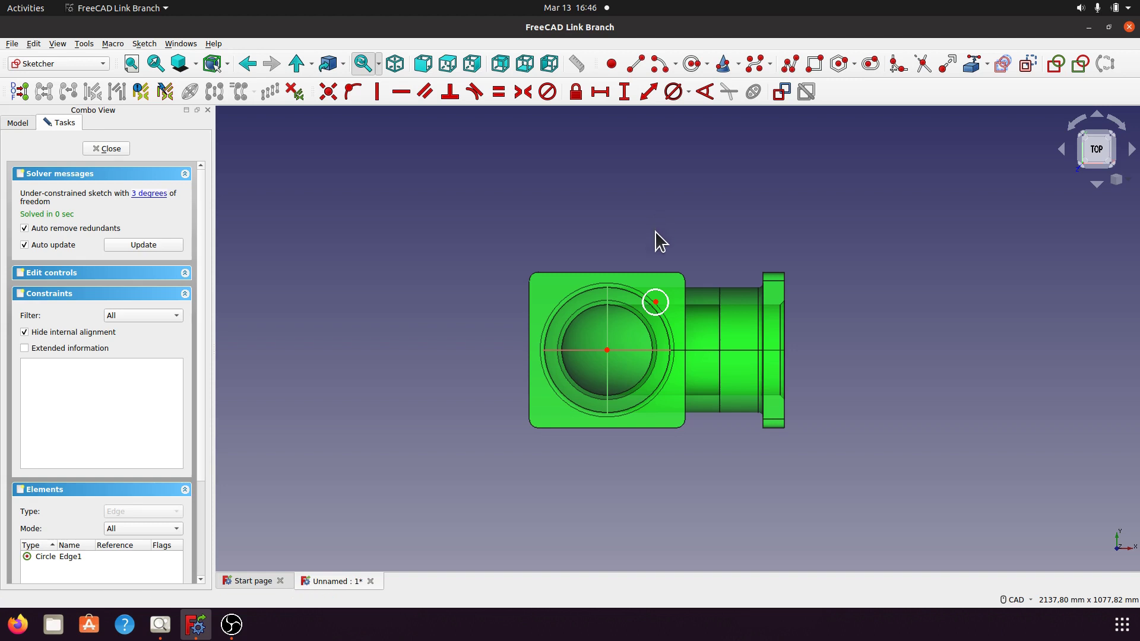
Step: Check the hole spacing in the reference drawing and constrain the circle's centre 130 mm horizontally from the vertical axis
scroll(658, 302, up, 5)
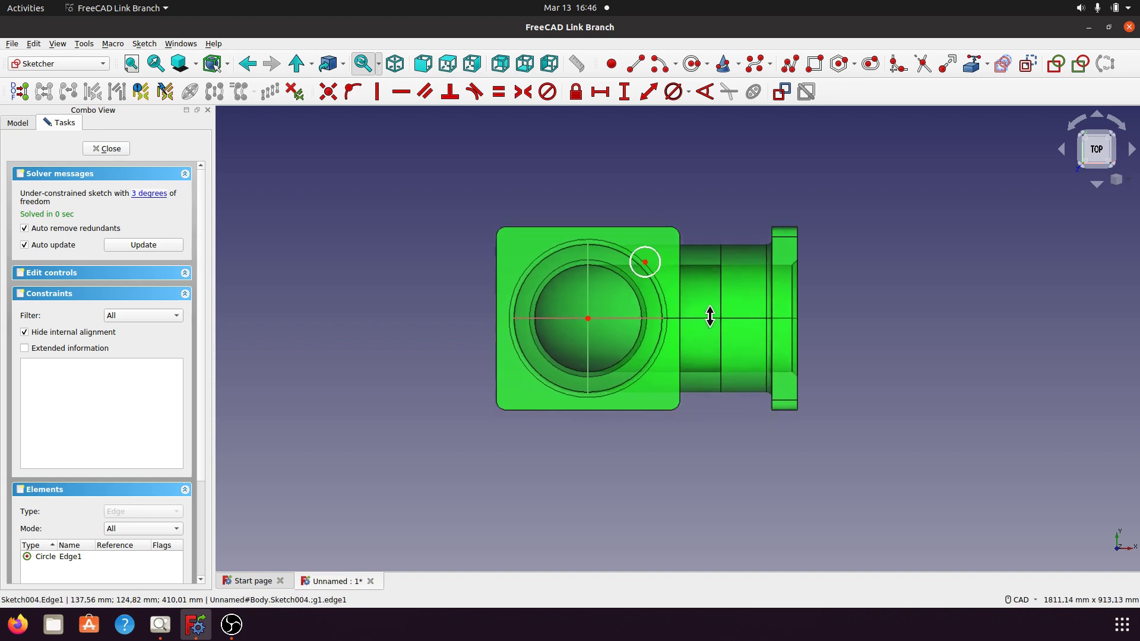
scroll(763, 304, up, 2)
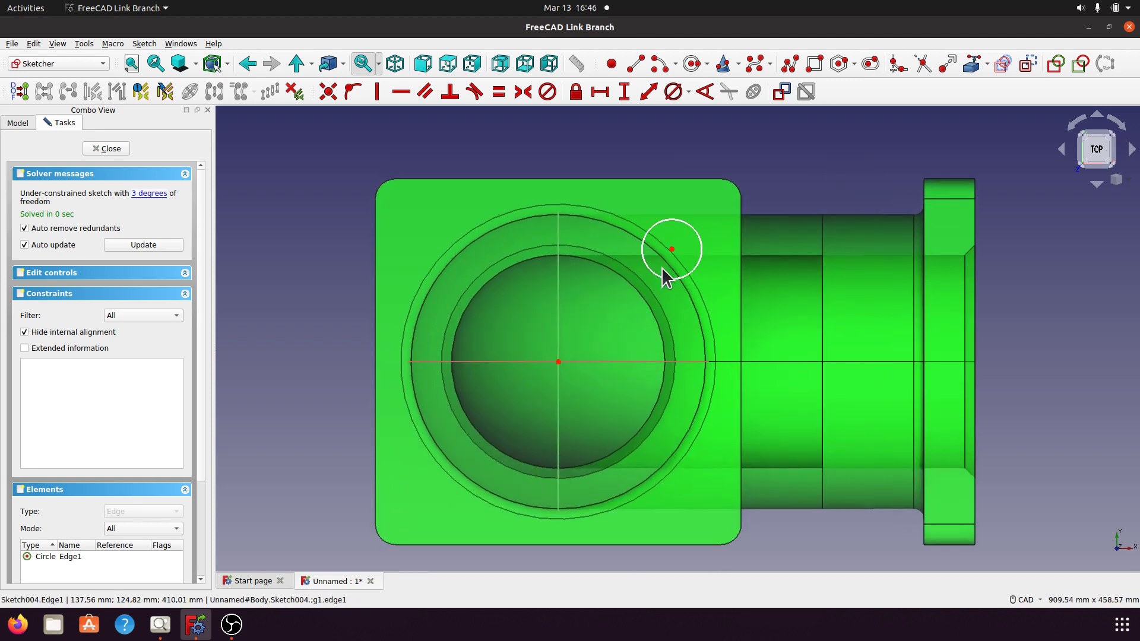
click(558, 259)
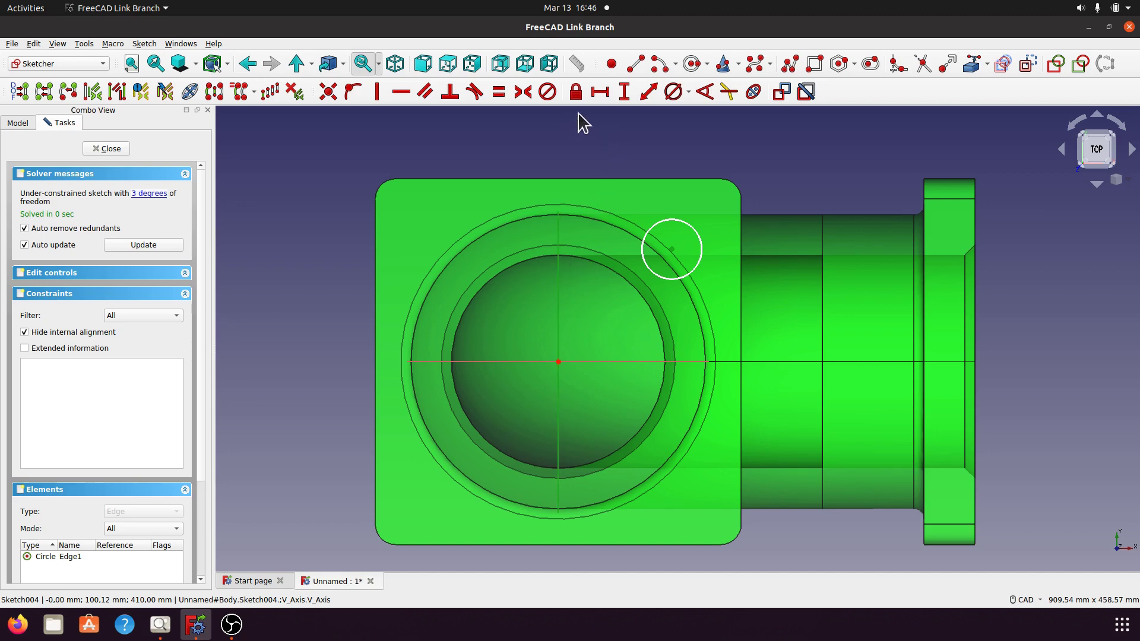
click(598, 92)
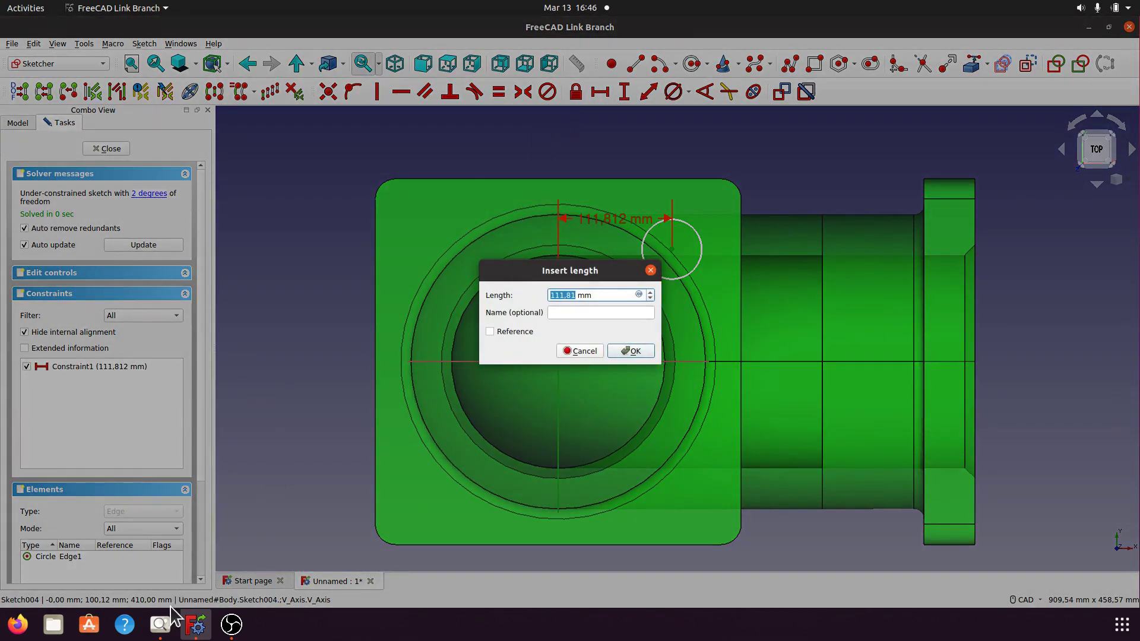
click(160, 625)
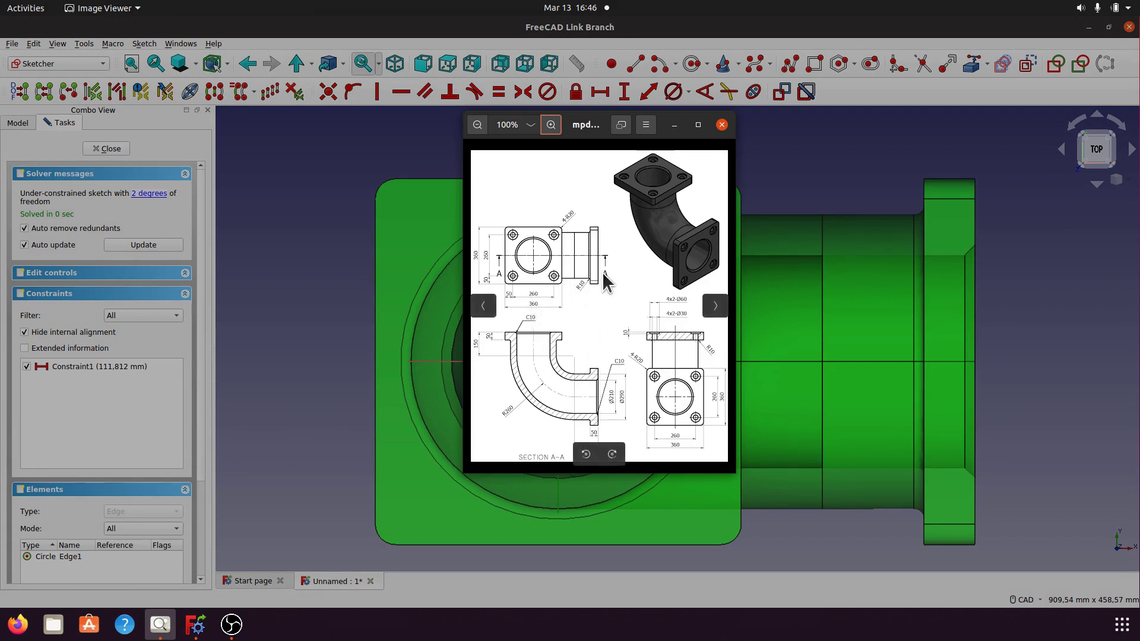
click(675, 126)
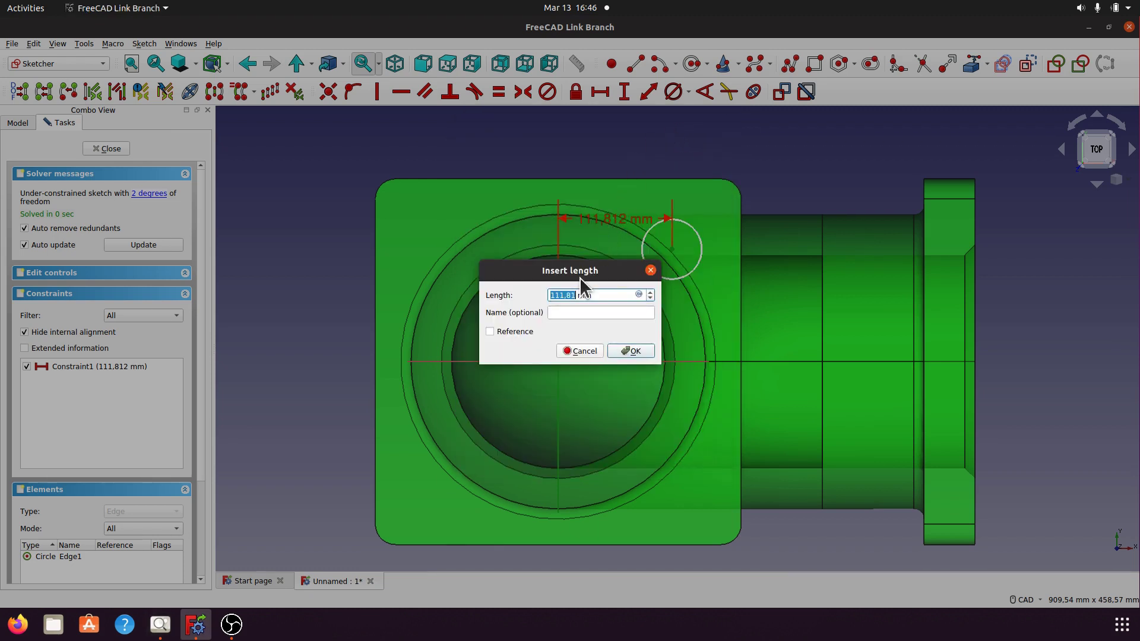
text(130)
click(636, 351)
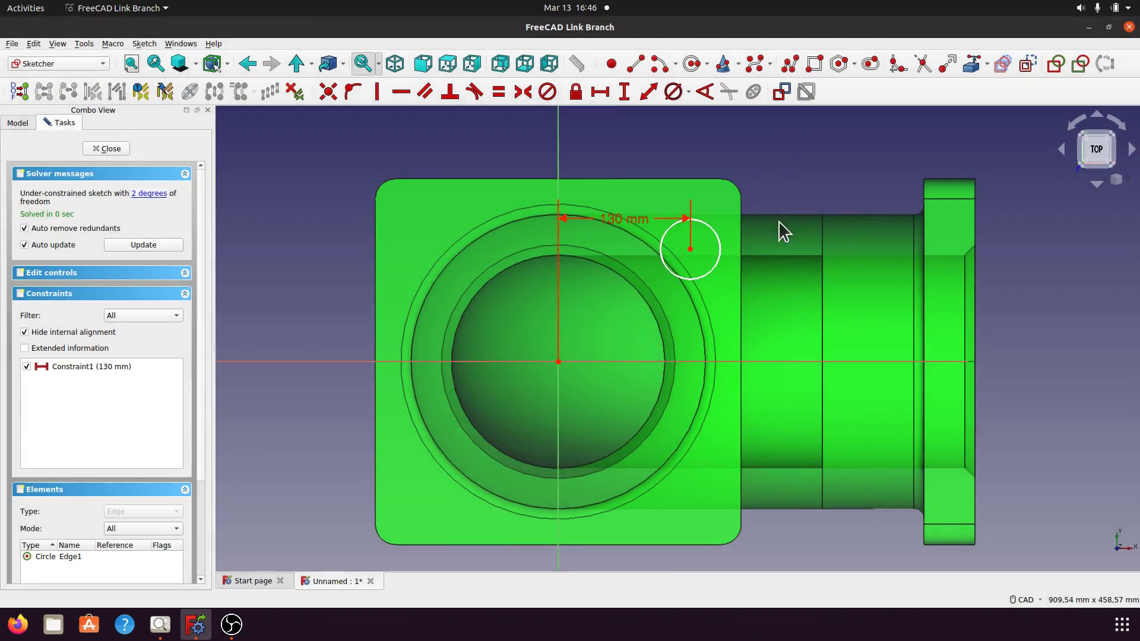
Step: Constrain the circle's centre 130 mm vertically from the horizontal axis
click(689, 248)
click(732, 361)
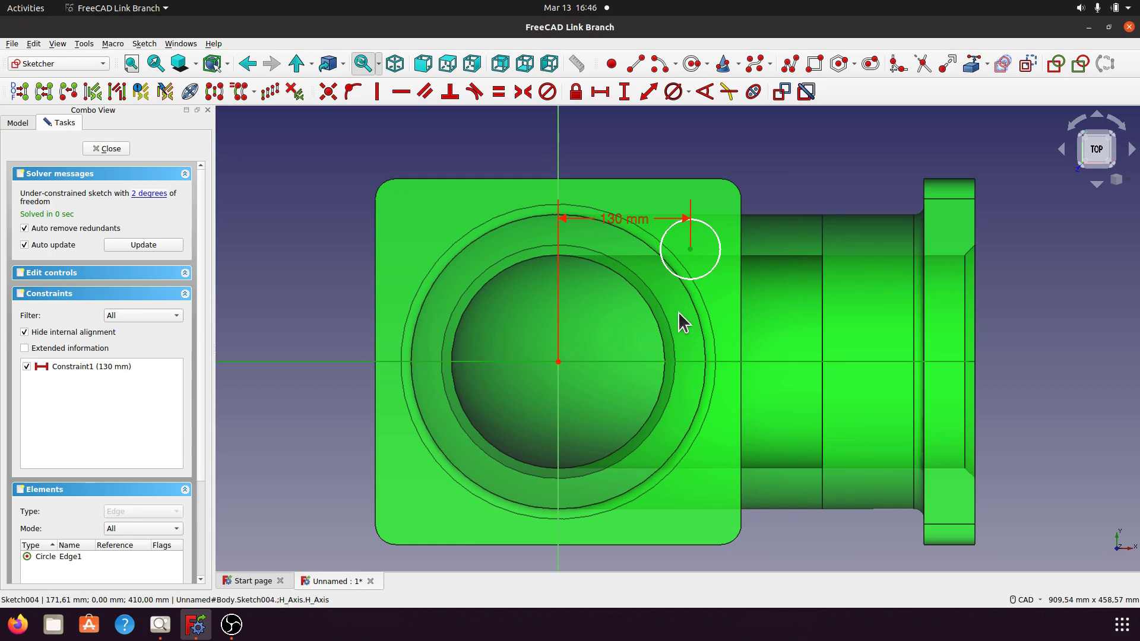
click(624, 92)
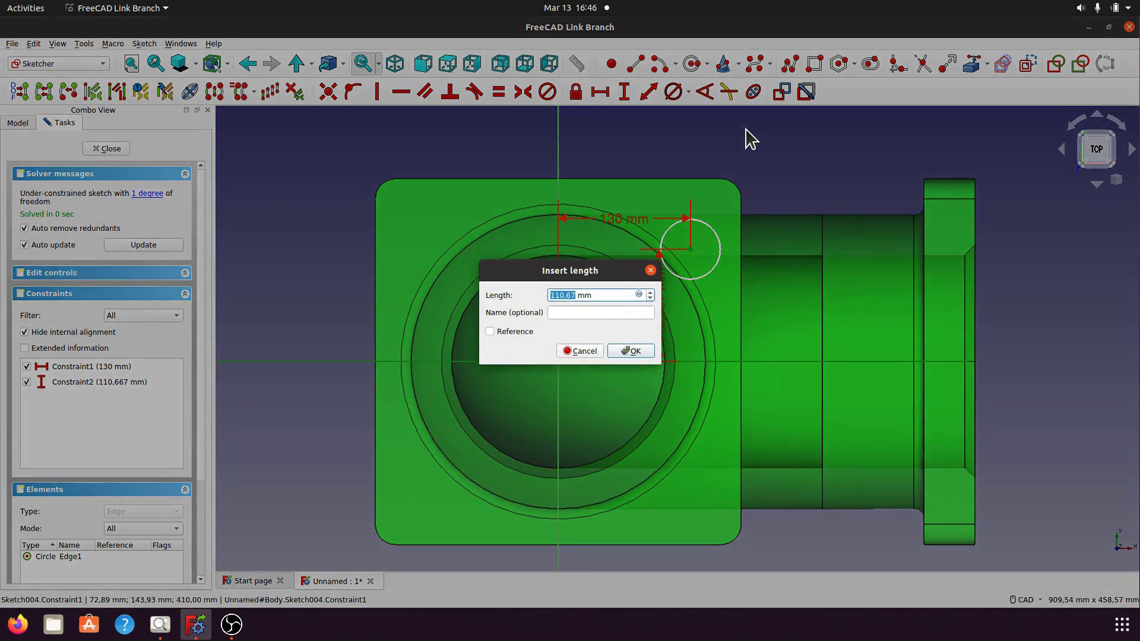
text(130)
click(631, 351)
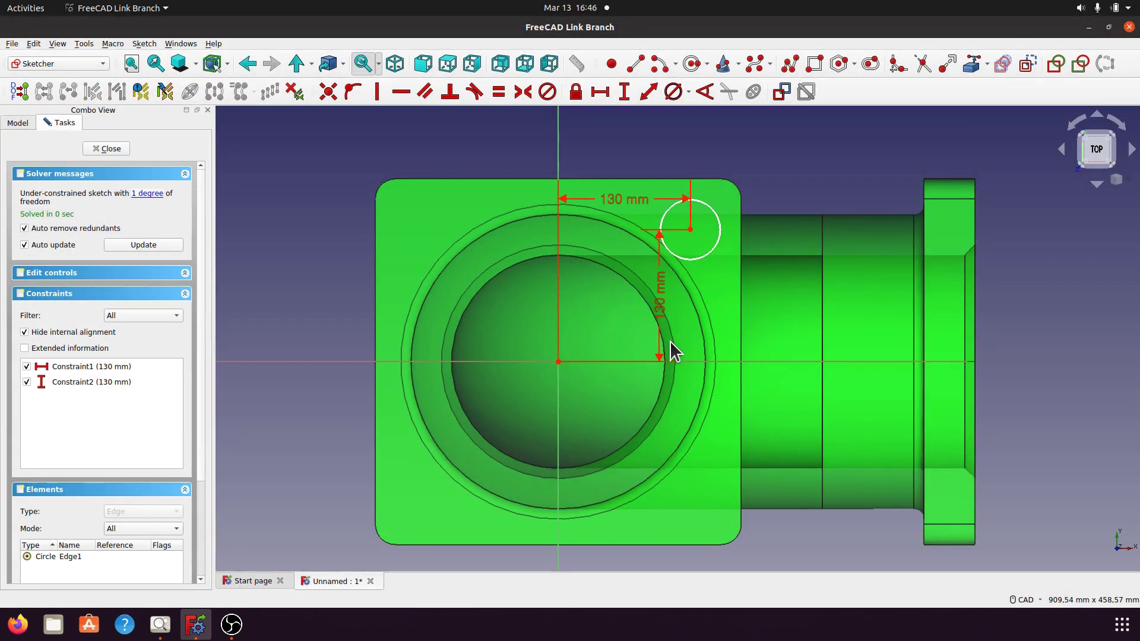
Step: Reposition the vertical and horizontal 130 mm dimension labels clear of the circle and the flange outline
drag(667, 311, 765, 310)
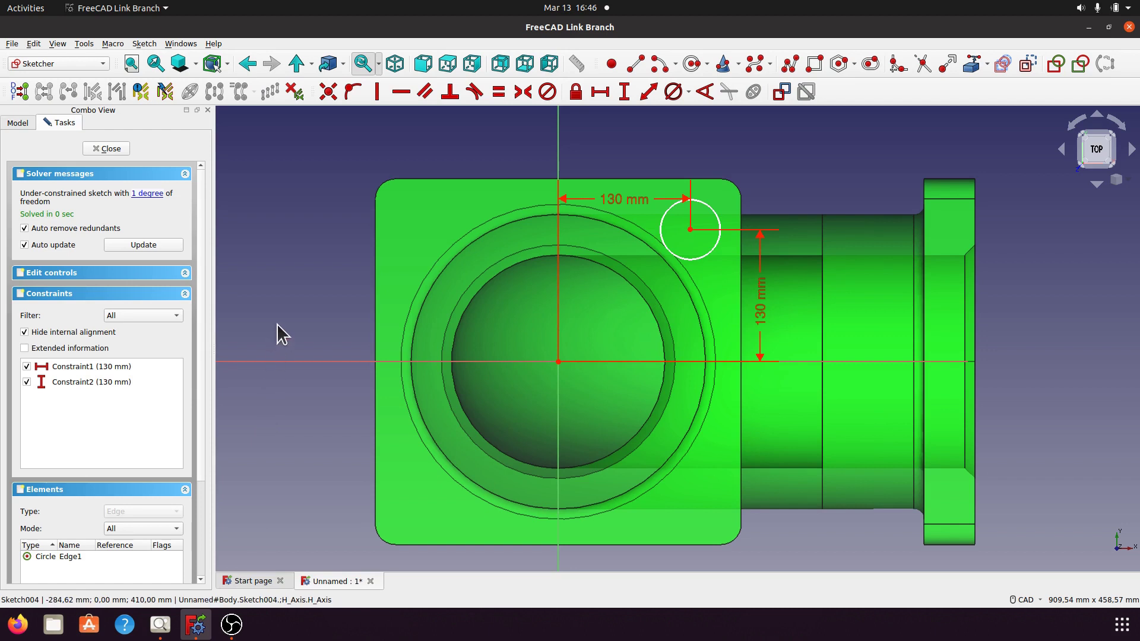
middle_drag(305, 303, 316, 300)
scroll(320, 300, down, 2)
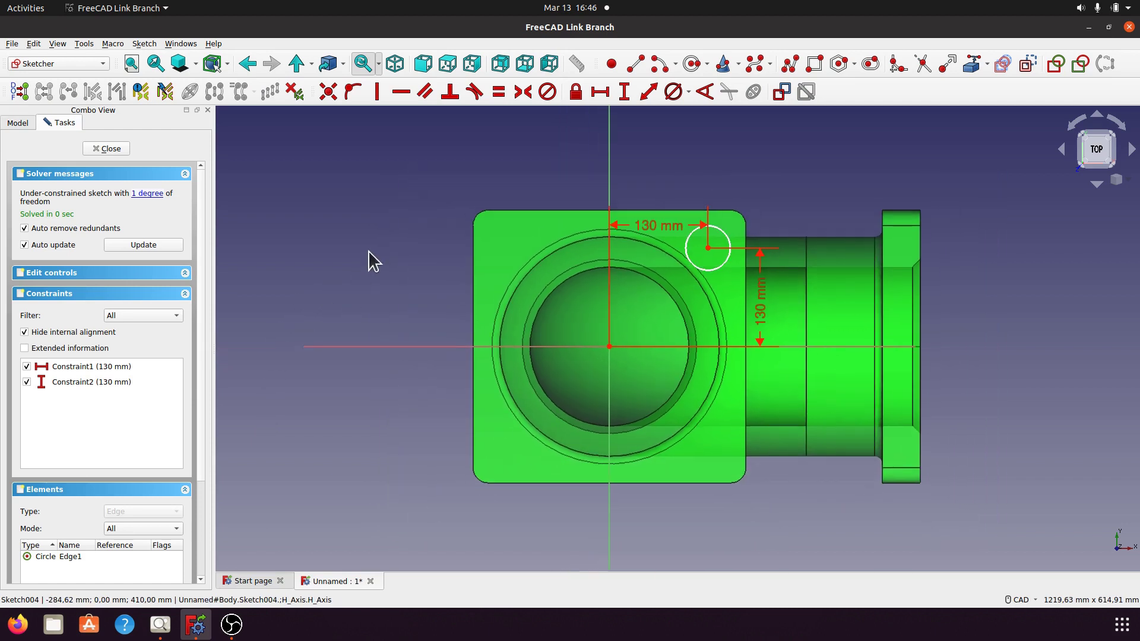
drag(654, 225, 669, 184)
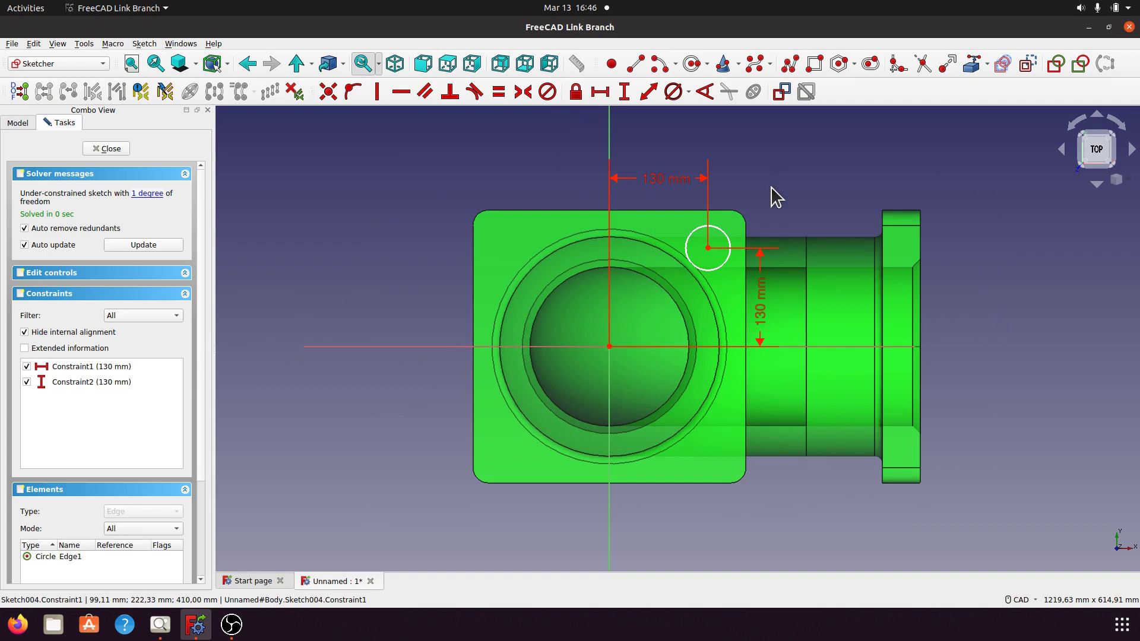
Step: Shrink the bolt-hole circle to a radius of about 15 mm, close the sketch and clear the selection
drag(726, 265, 715, 257)
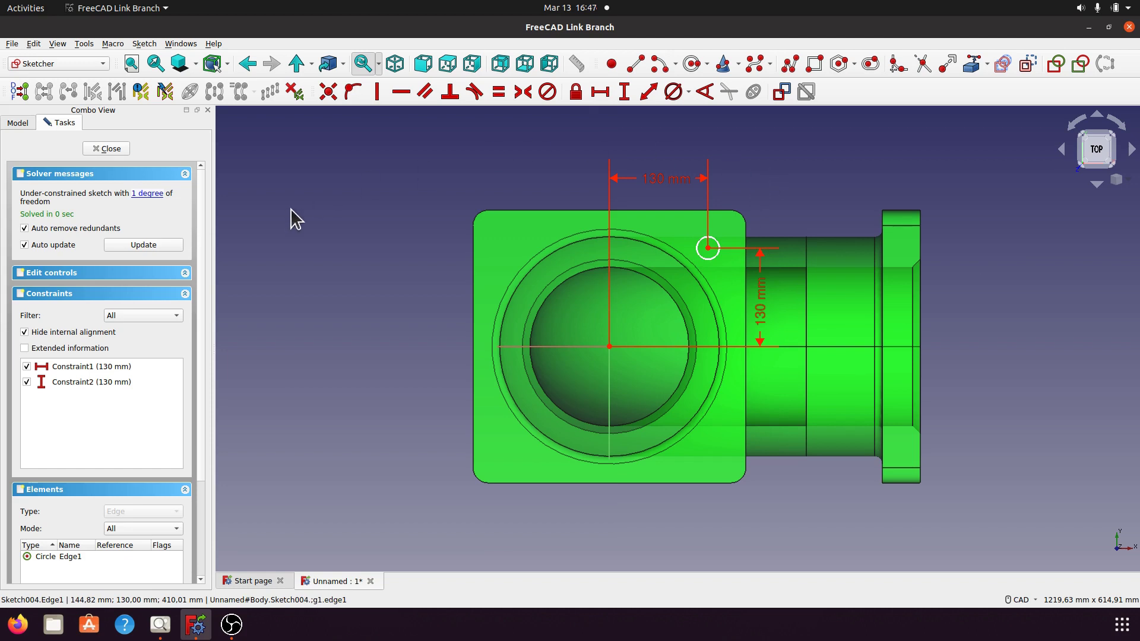
click(113, 150)
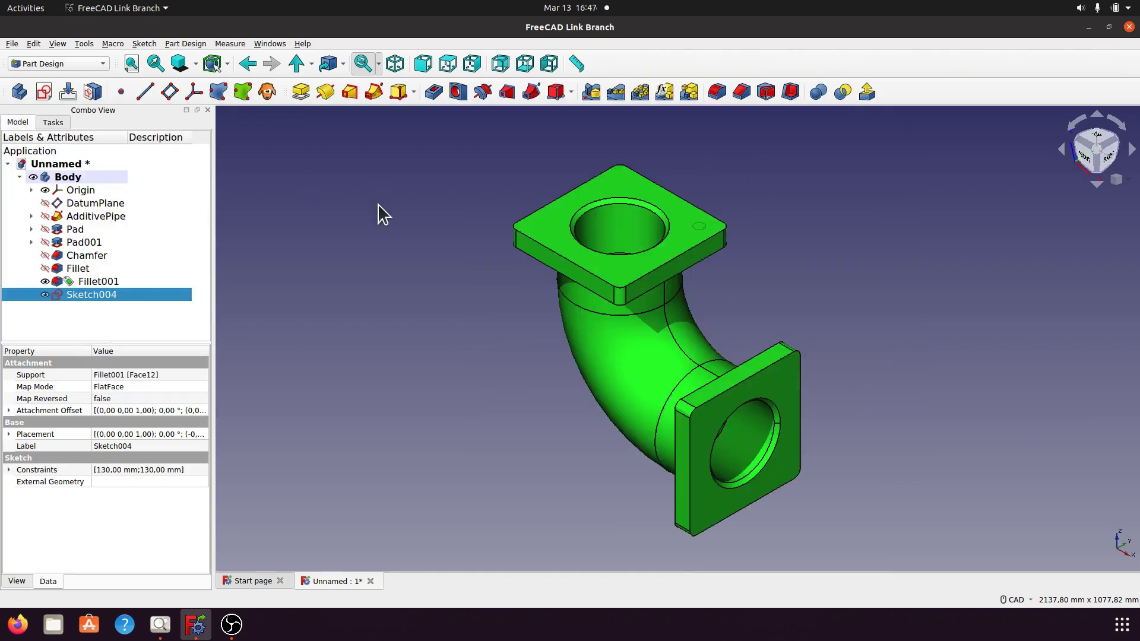
click(377, 204)
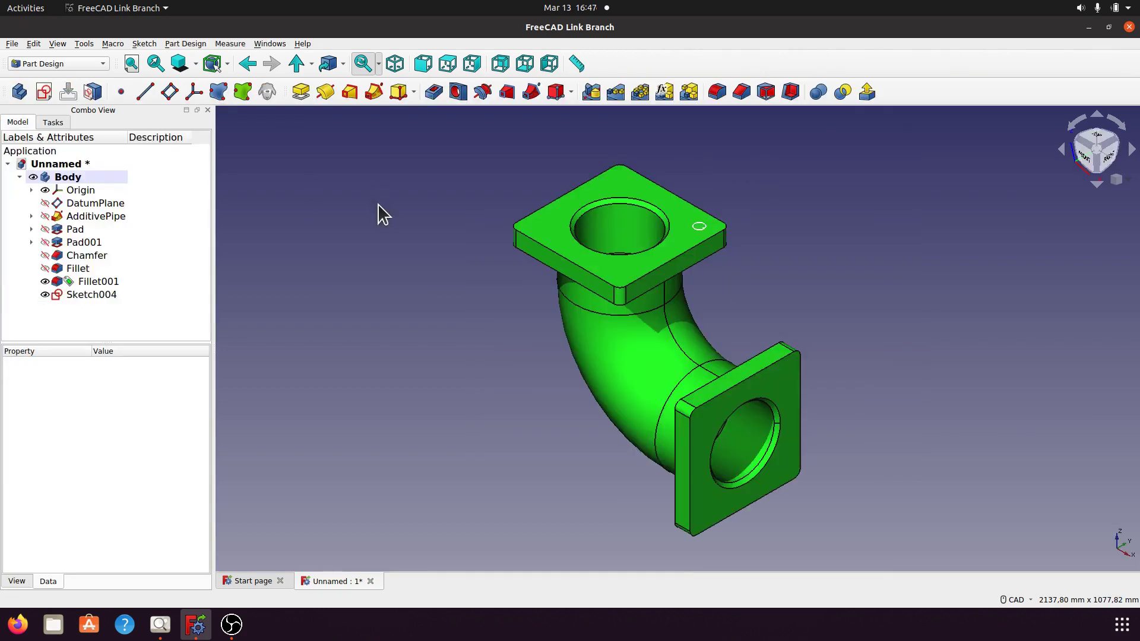
Step: Start a Hole feature from the circle sketch, widen the parameter area and check the bolt-hole dimensions in the reference drawing
click(457, 95)
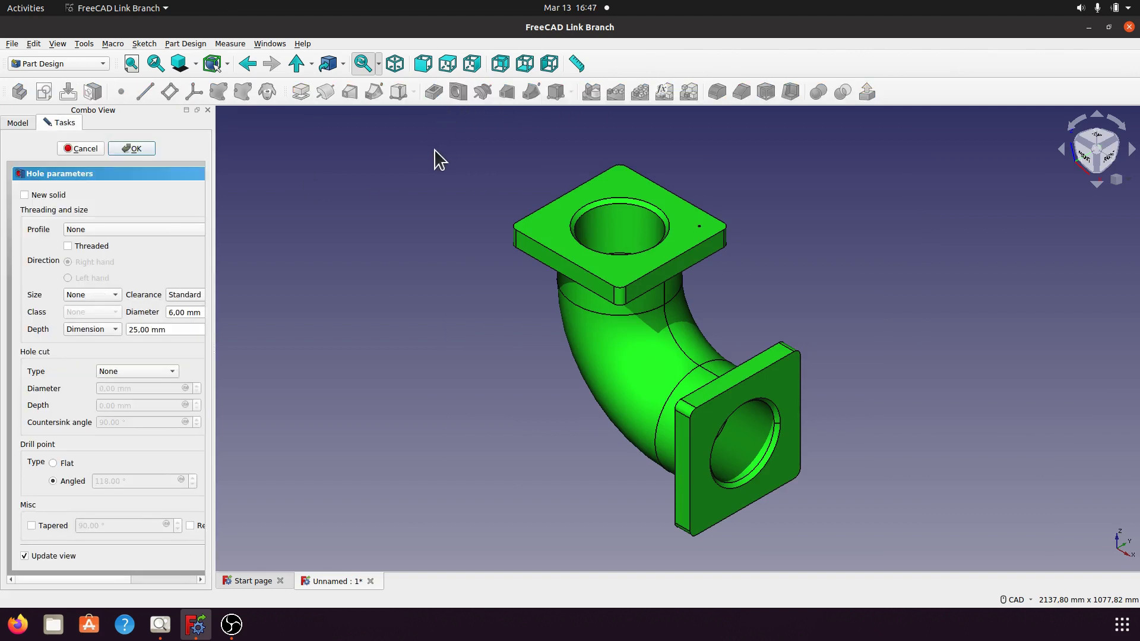
middle_drag(768, 236, 798, 258)
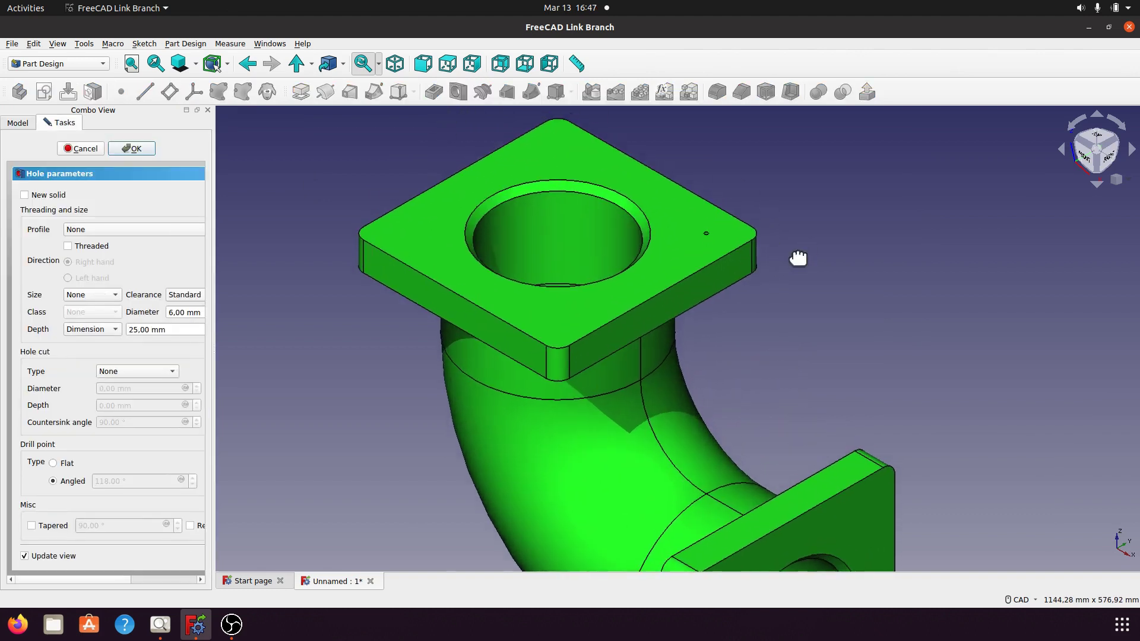
scroll(794, 265, up, 5)
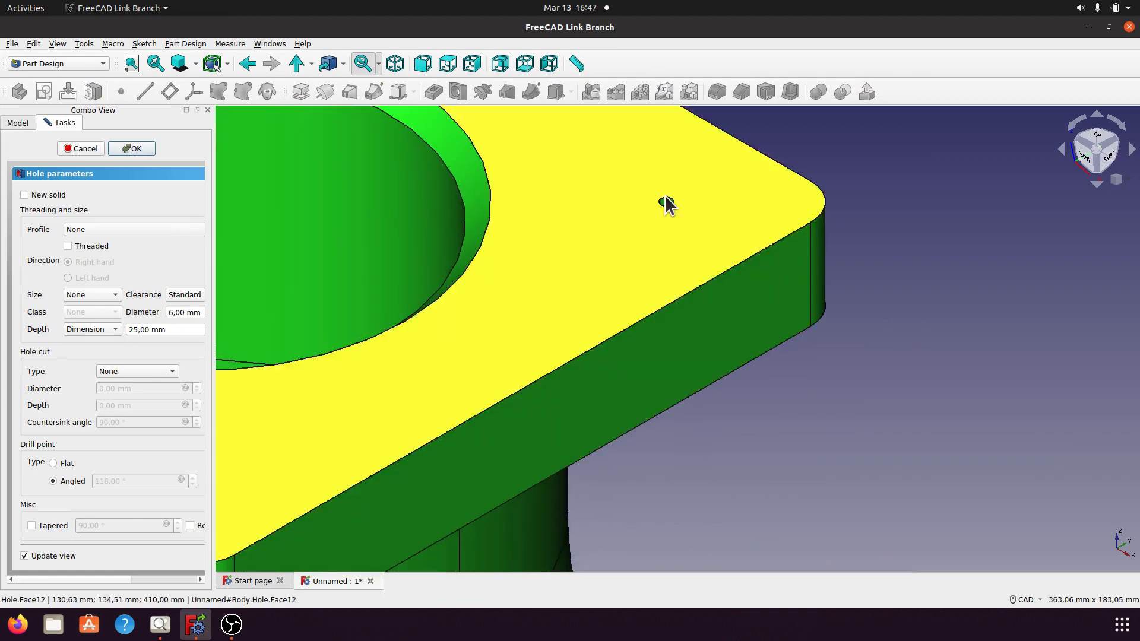
middle_drag(755, 405, 821, 408)
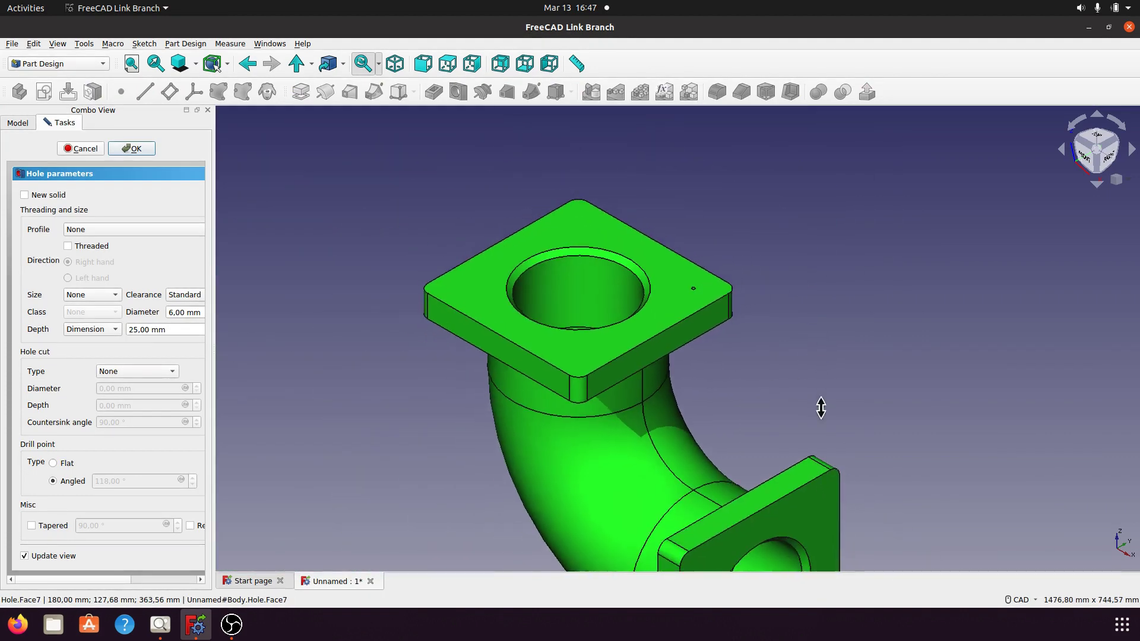
drag(213, 347, 317, 354)
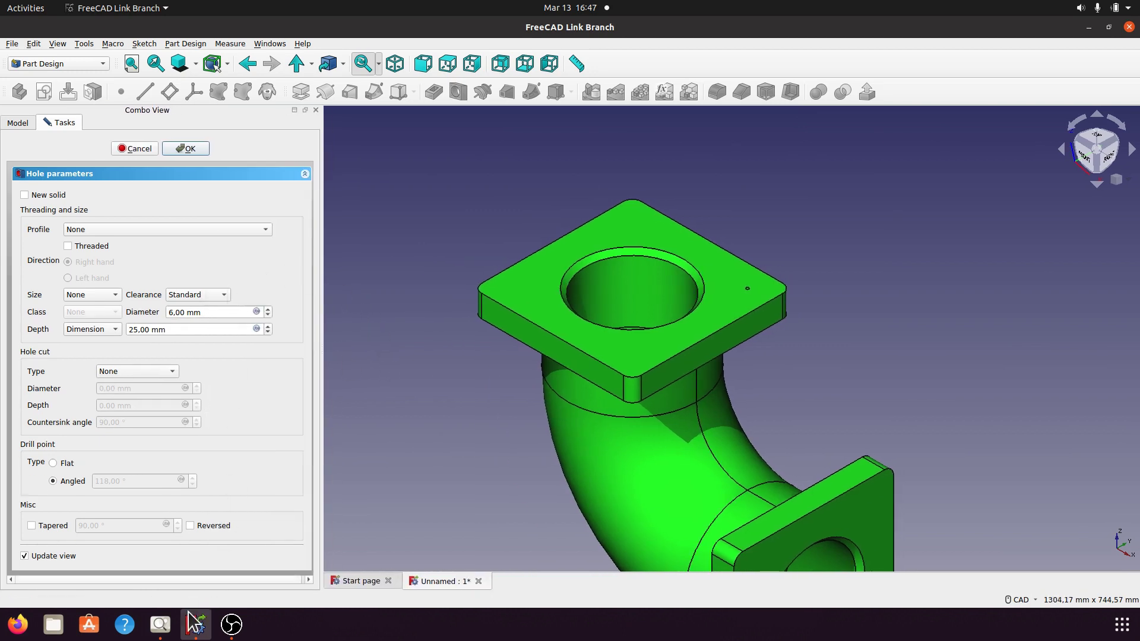
click(159, 625)
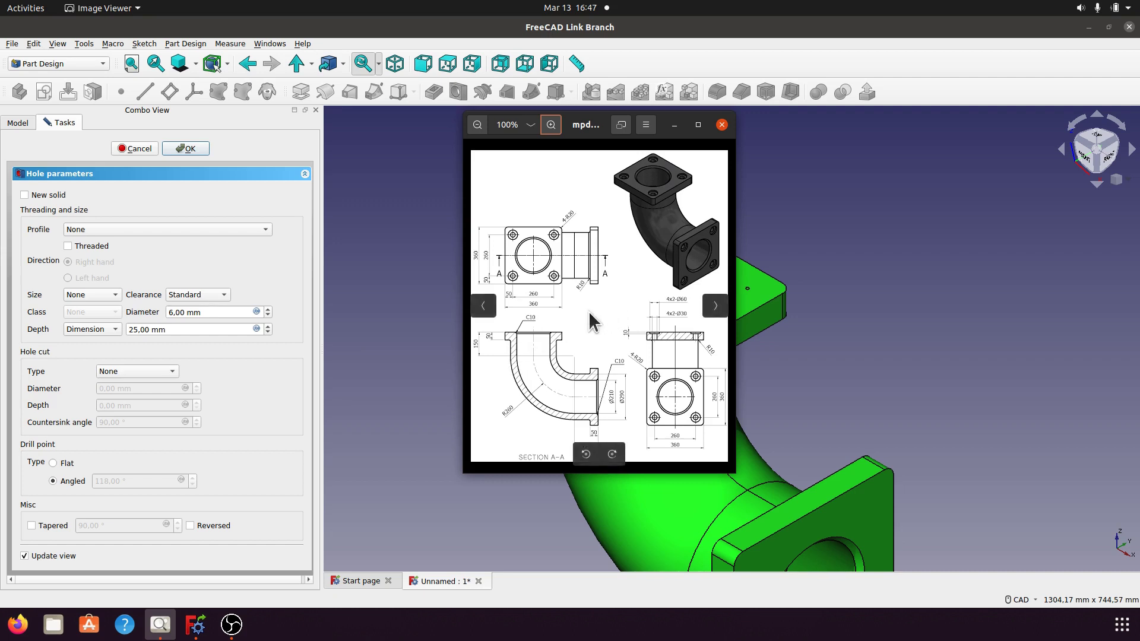
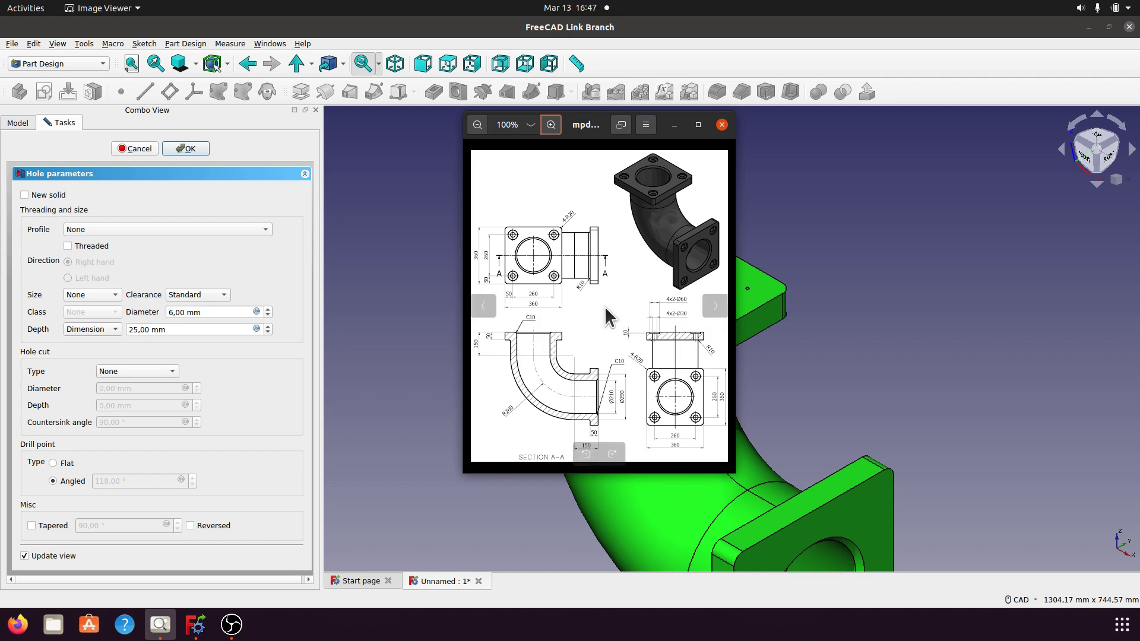
click(674, 125)
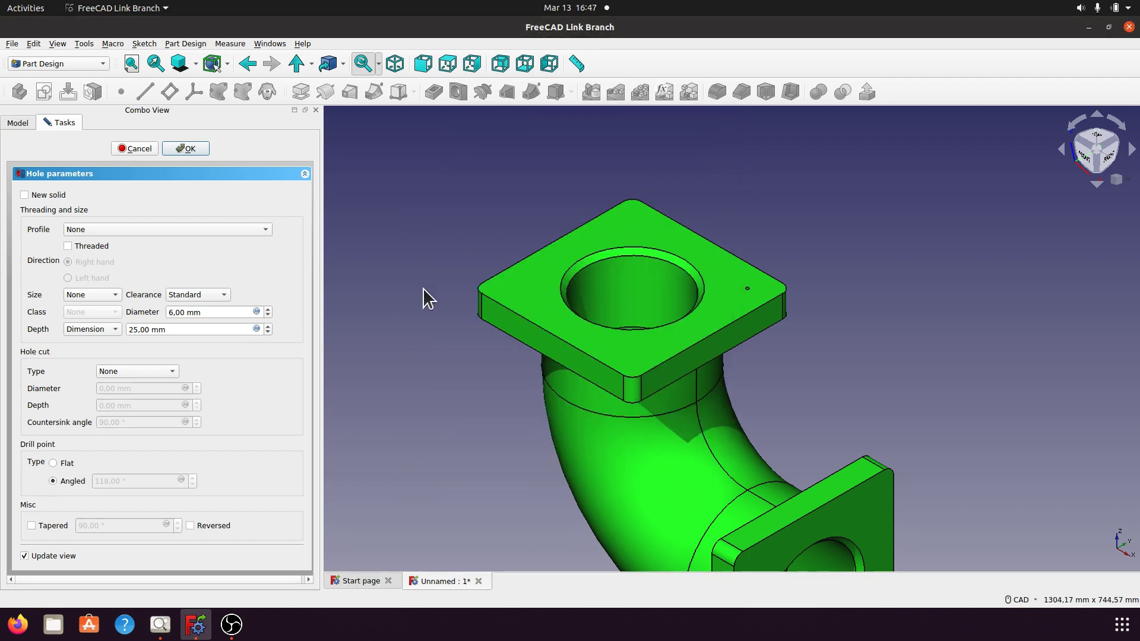
Step: Make the hole cut a counterbore with a 60 mm diameter and 10 mm depth
click(205, 315)
drag(205, 315, 167, 315)
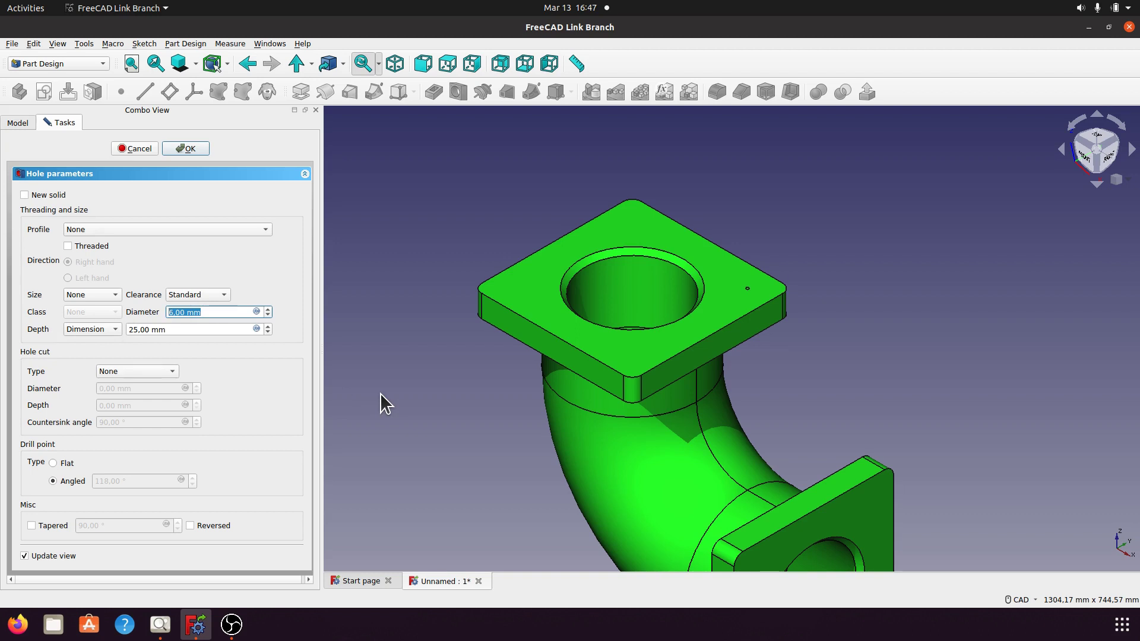
click(172, 371)
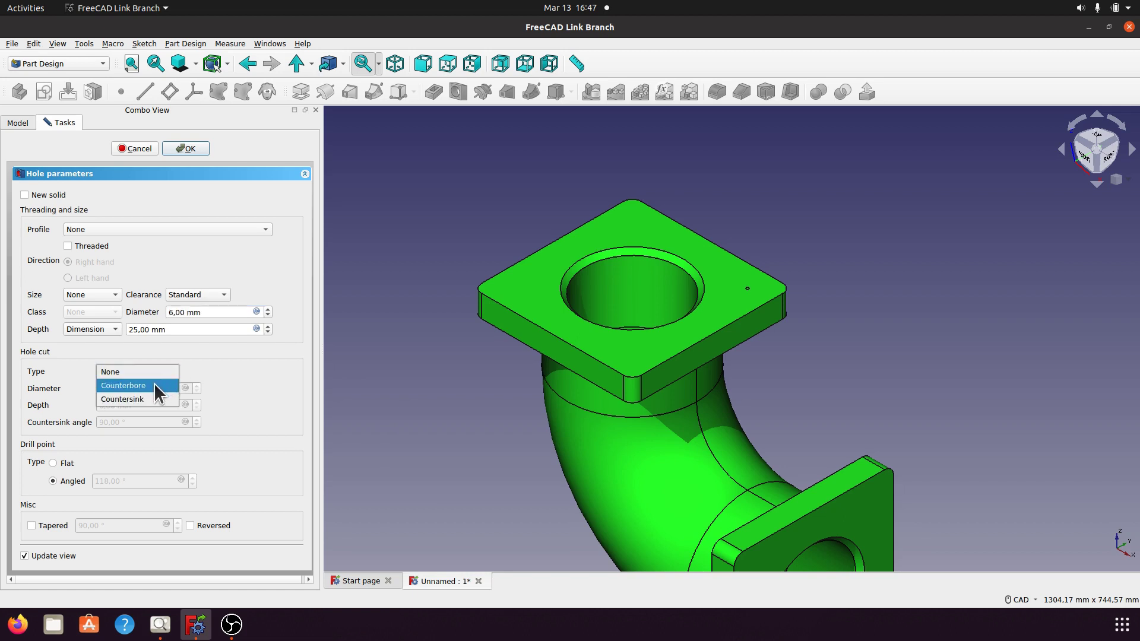
click(155, 386)
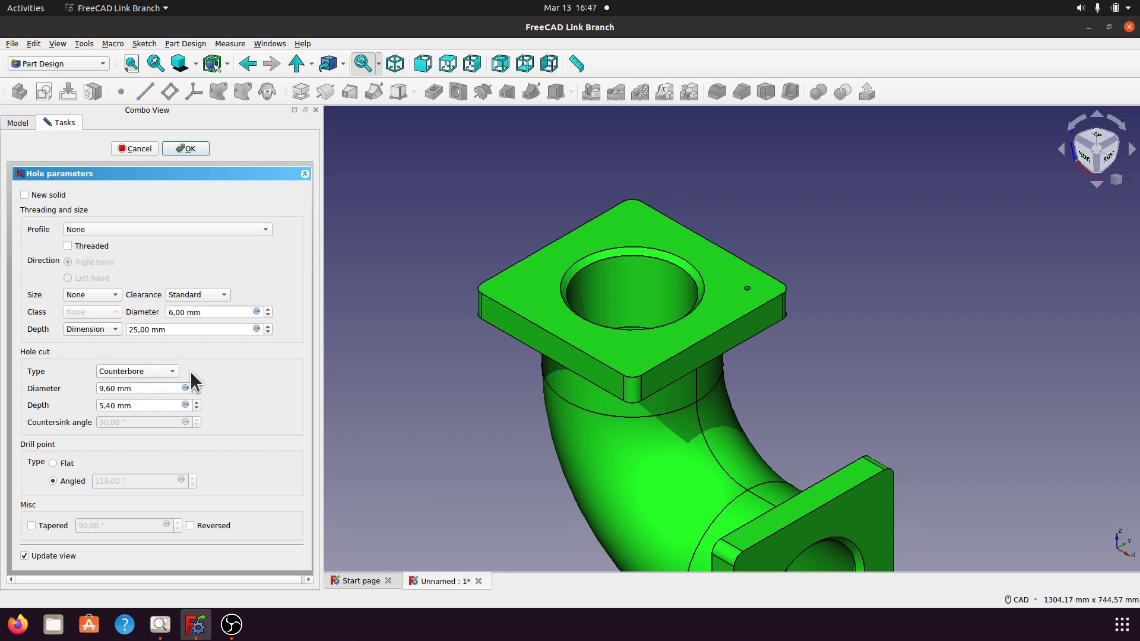
drag(137, 389, 89, 394)
text(60)
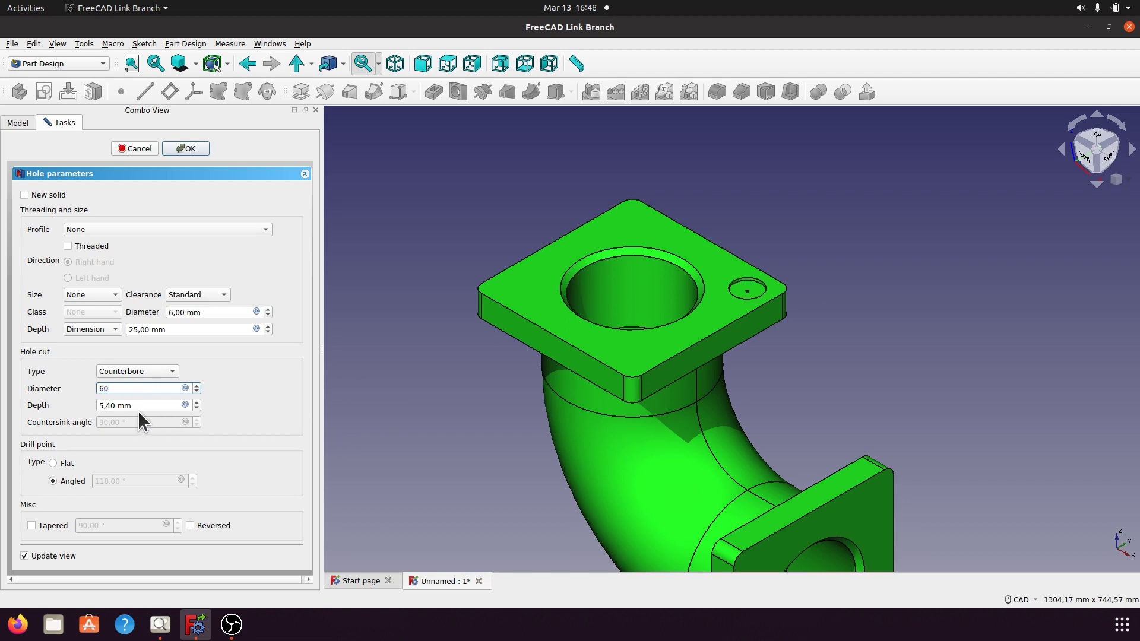
drag(137, 406, 92, 408)
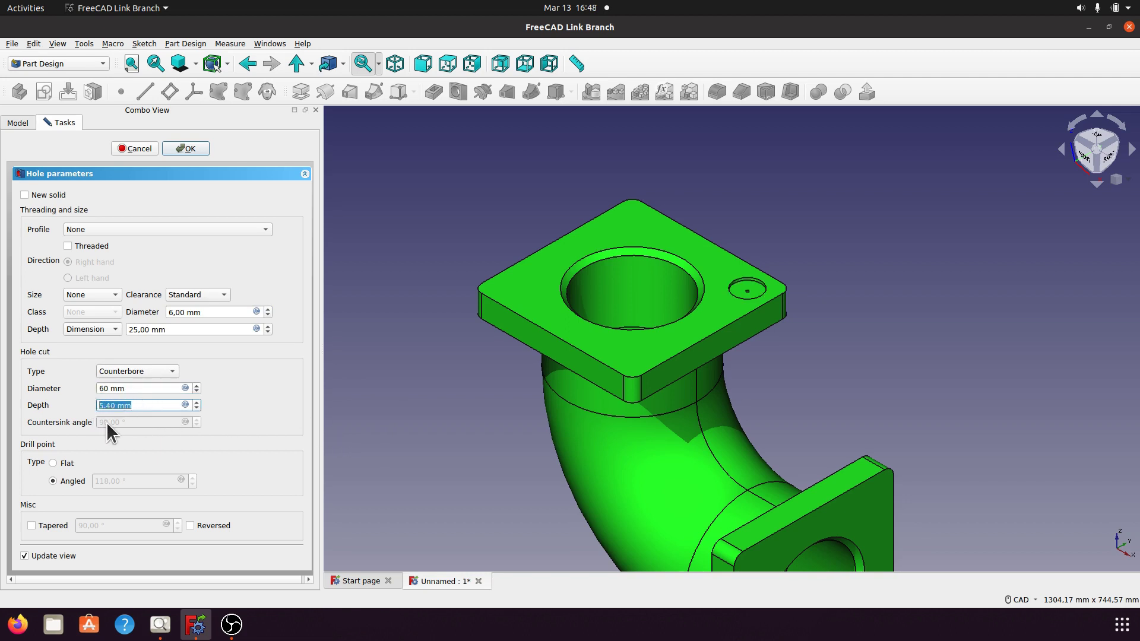
text(10)
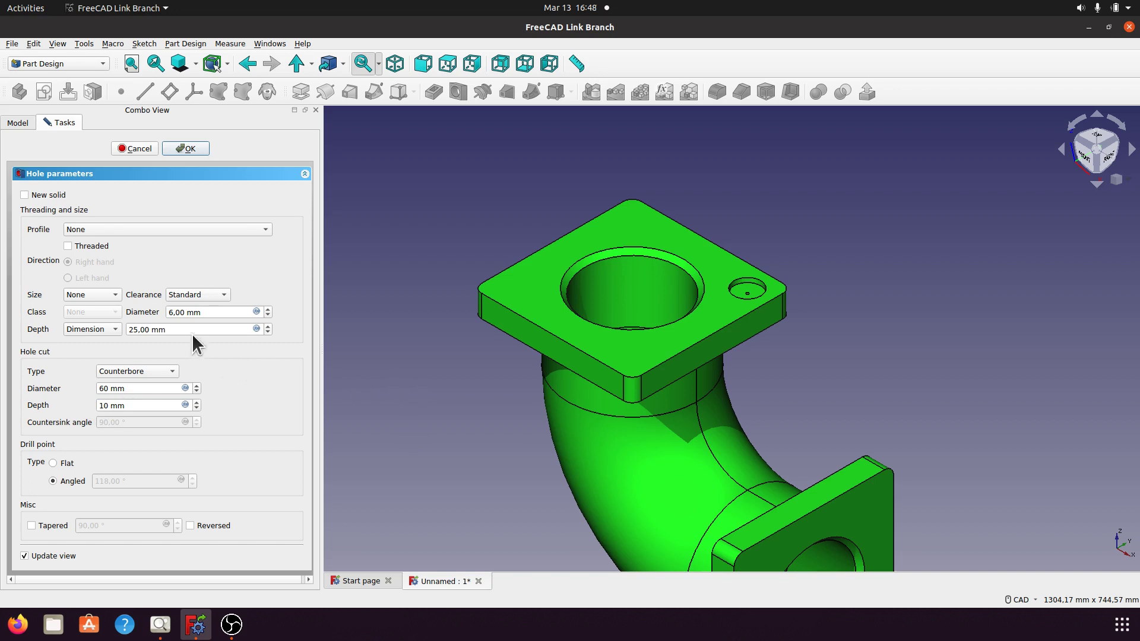
Step: Set the hole's diameter to 30 mm and its drill point to Flat
drag(211, 314, 168, 314)
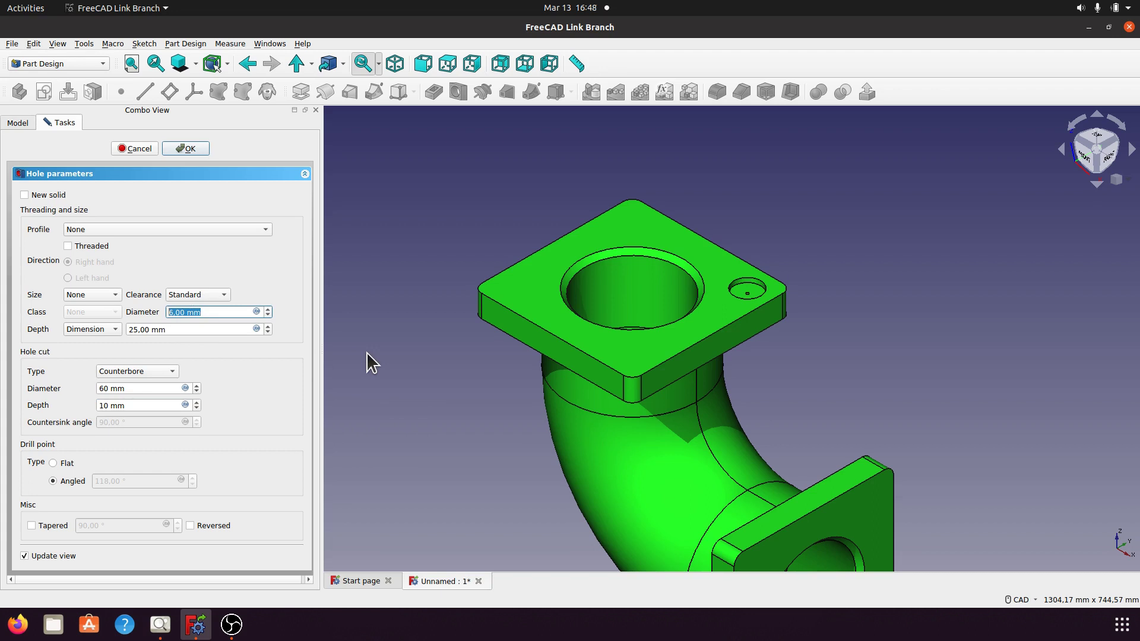
text(30)
click(373, 350)
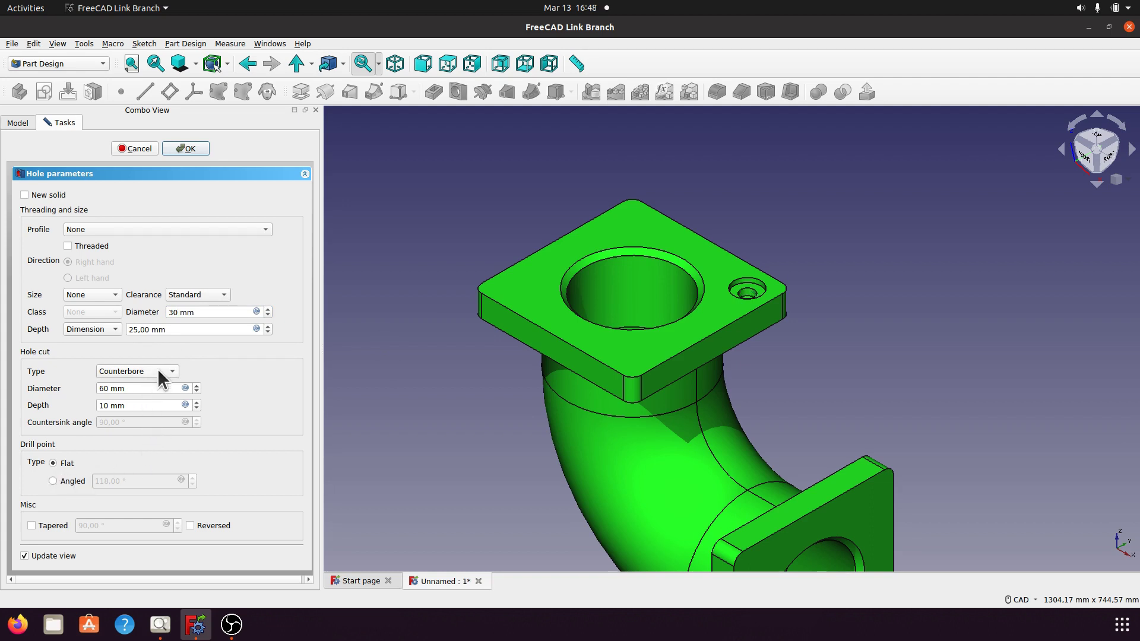
Step: Set the hole's depth to 40 mm and check it against the reference drawing
drag(170, 334, 123, 330)
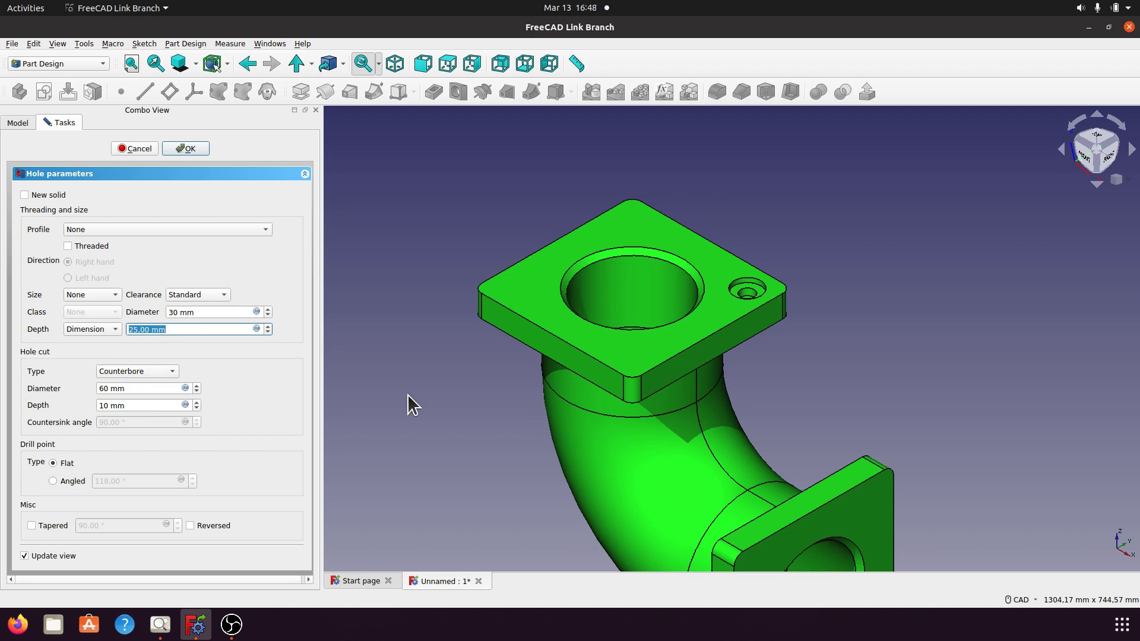
text(40)
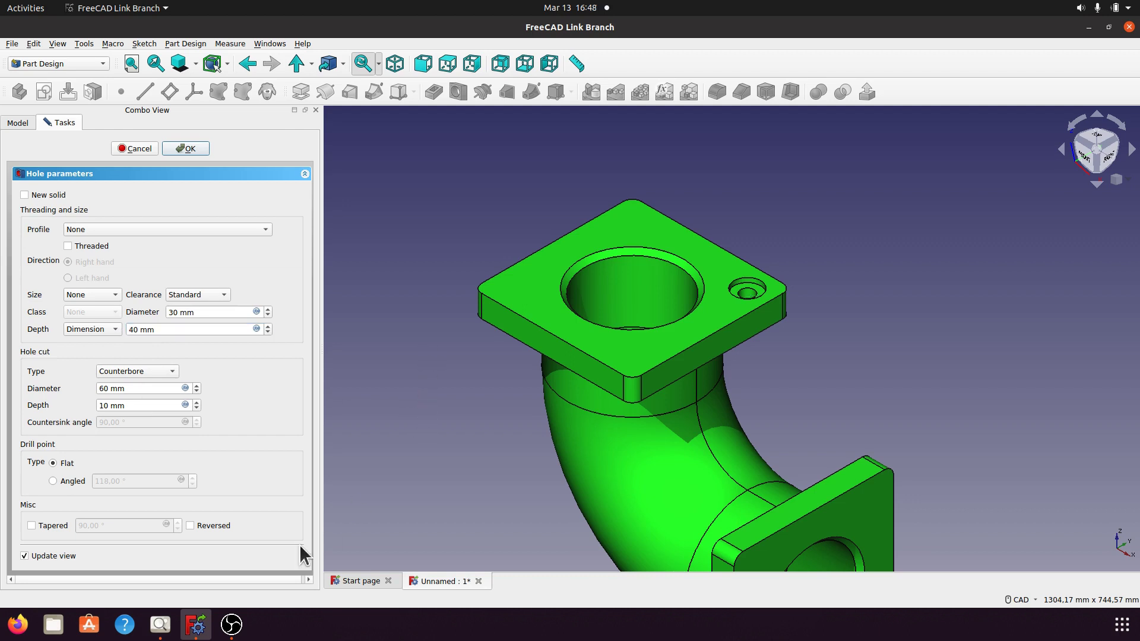
click(160, 624)
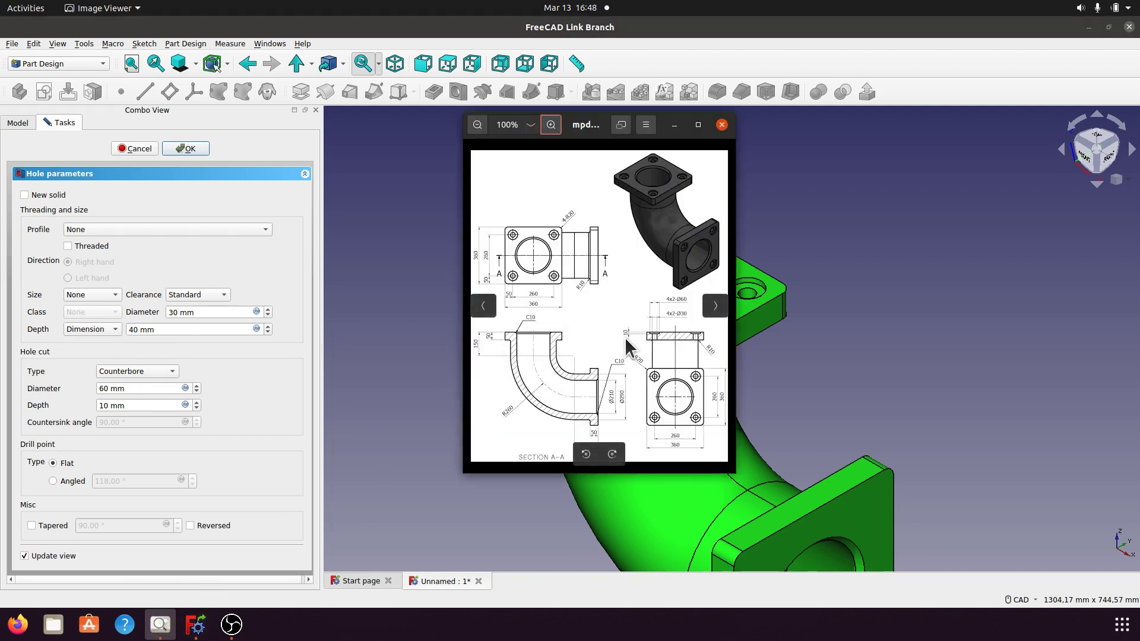
click(674, 125)
Step: Set the hole's depth to 50 mm, inspect the hole through the flange and accept the feature
middle_drag(853, 328, 827, 374)
click(161, 328)
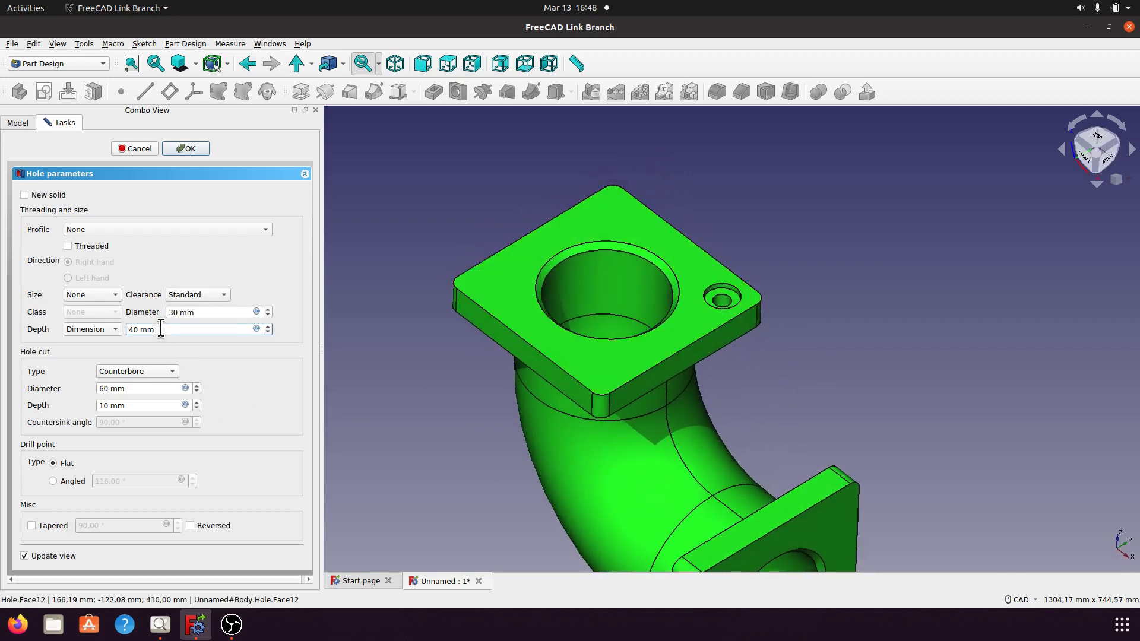
drag(159, 329, 126, 330)
text(50)
key(Return)
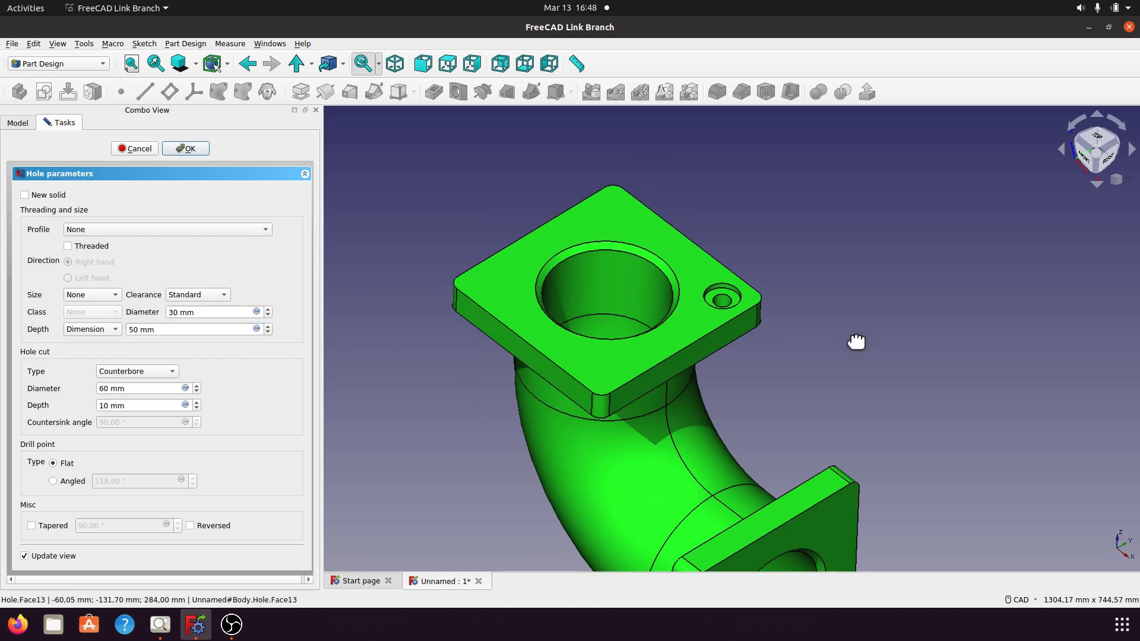
middle_drag(856, 342, 697, 255)
middle_drag(542, 246, 777, 379)
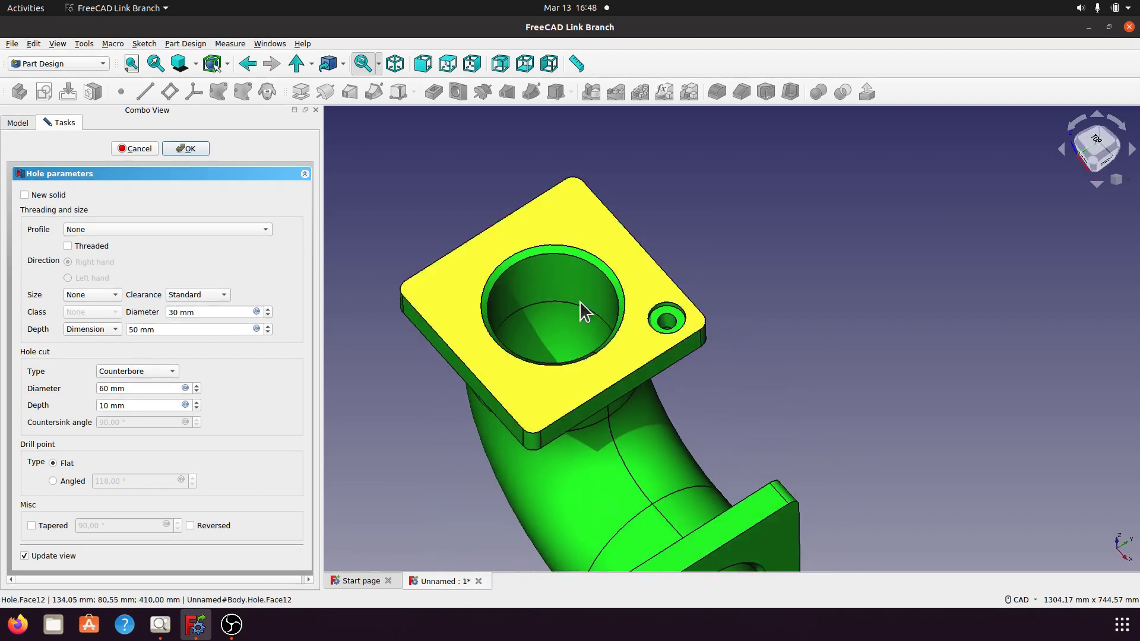
click(202, 147)
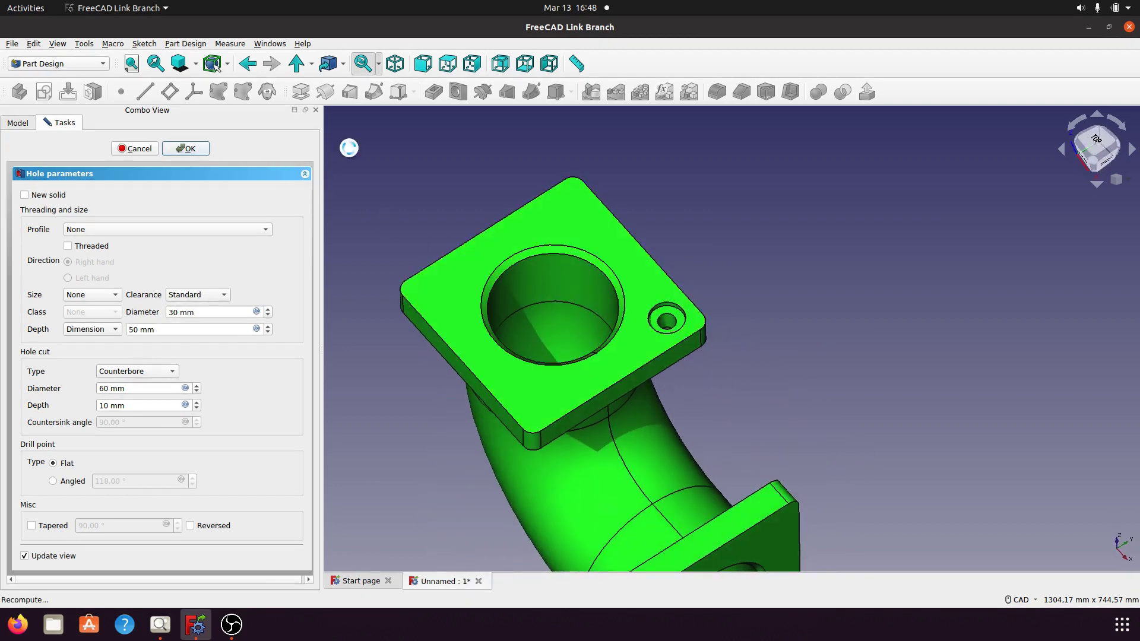
Step: Narrow the model tree area and restore the isometric view of the elbow
middle_drag(809, 326, 826, 293)
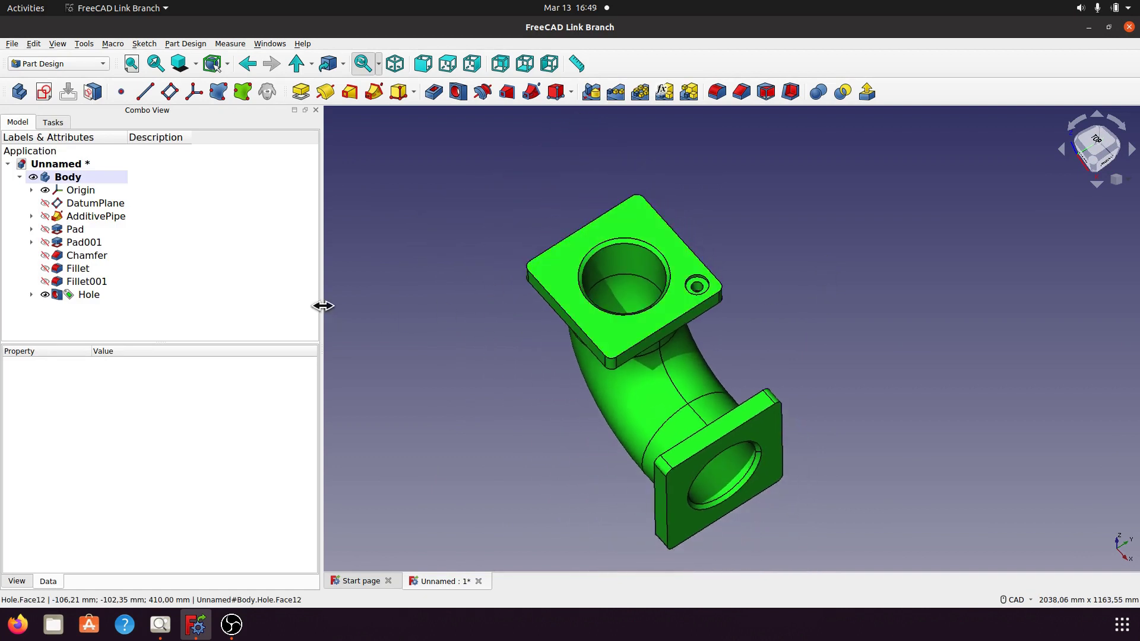
drag(322, 306, 152, 303)
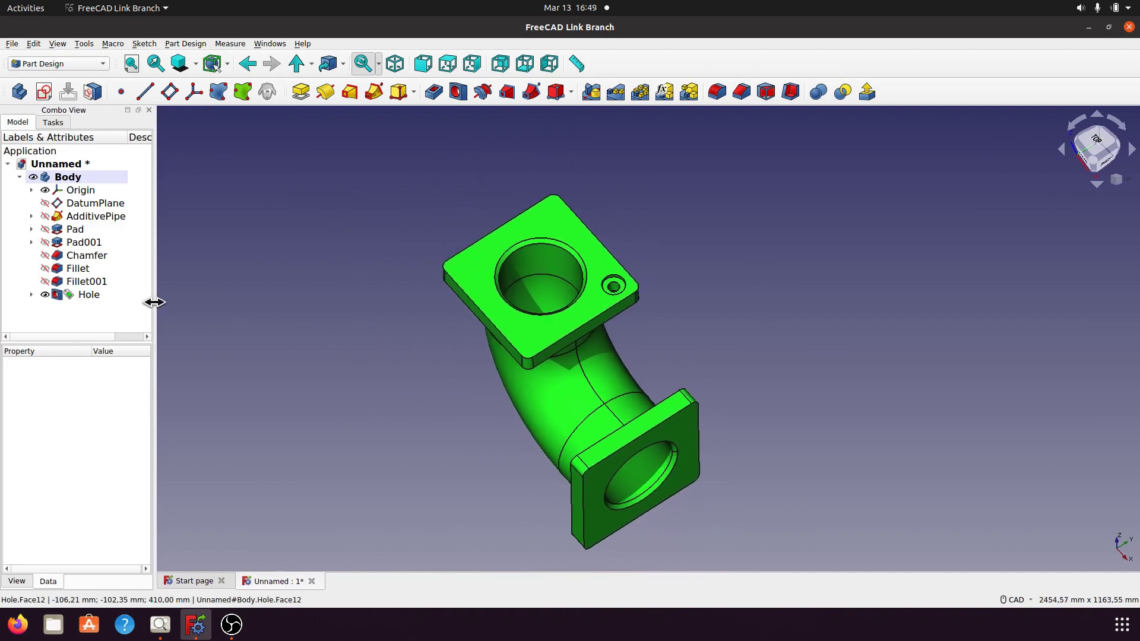
click(395, 64)
middle_drag(723, 334, 780, 308)
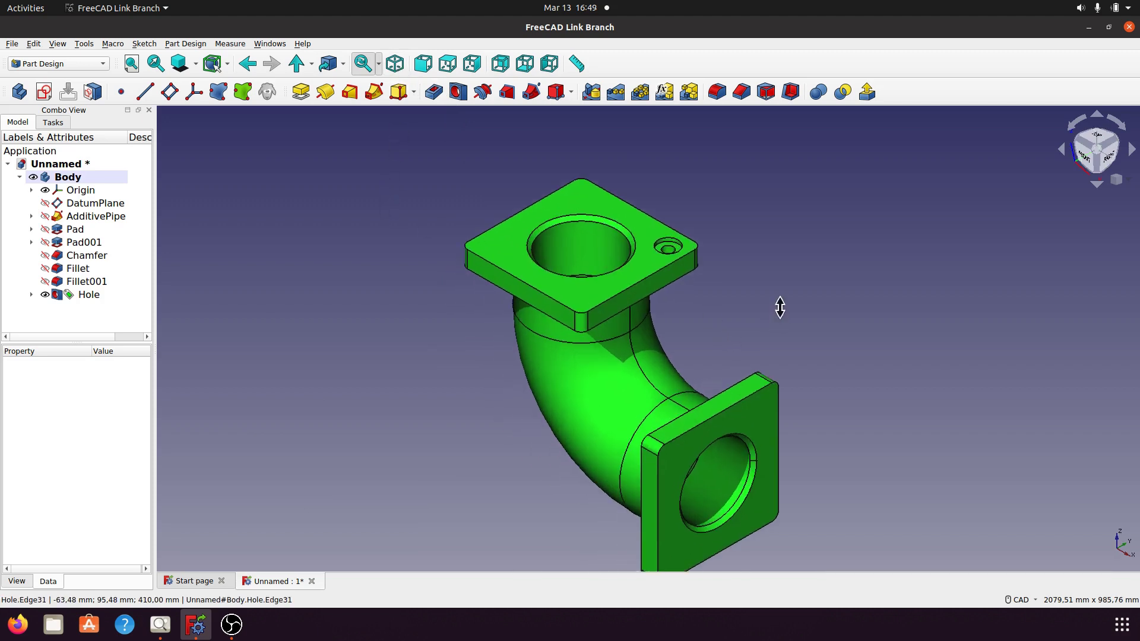
Step: Check the reference drawing and polar-pattern the counterbored hole about the Base Z axis with 4 occurrences over 360°
scroll(804, 270, down, 2)
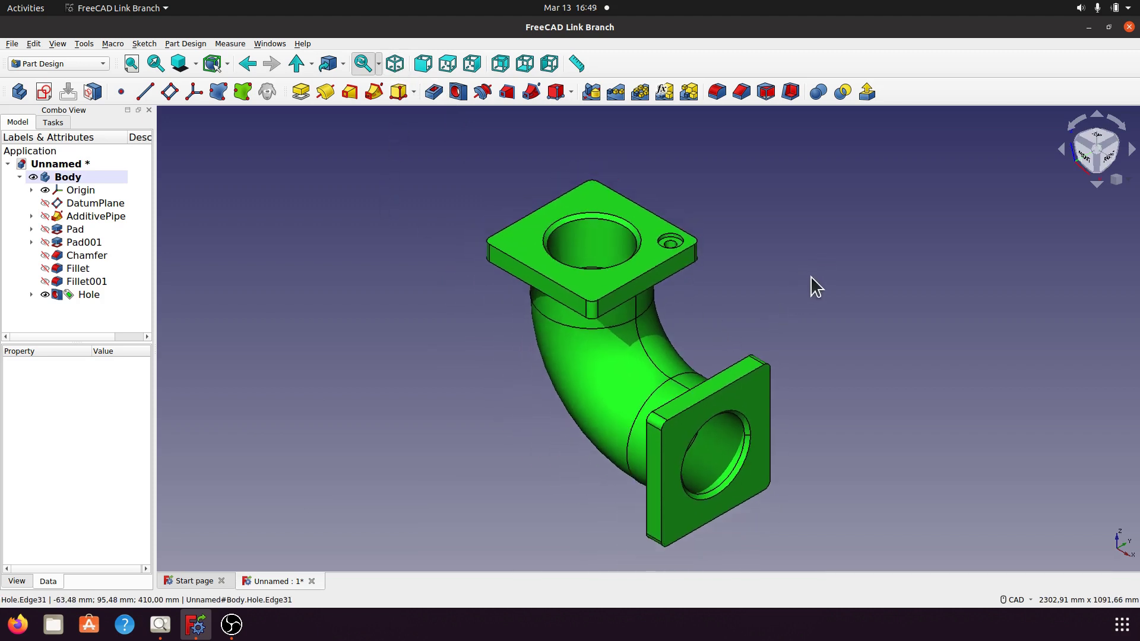
click(160, 625)
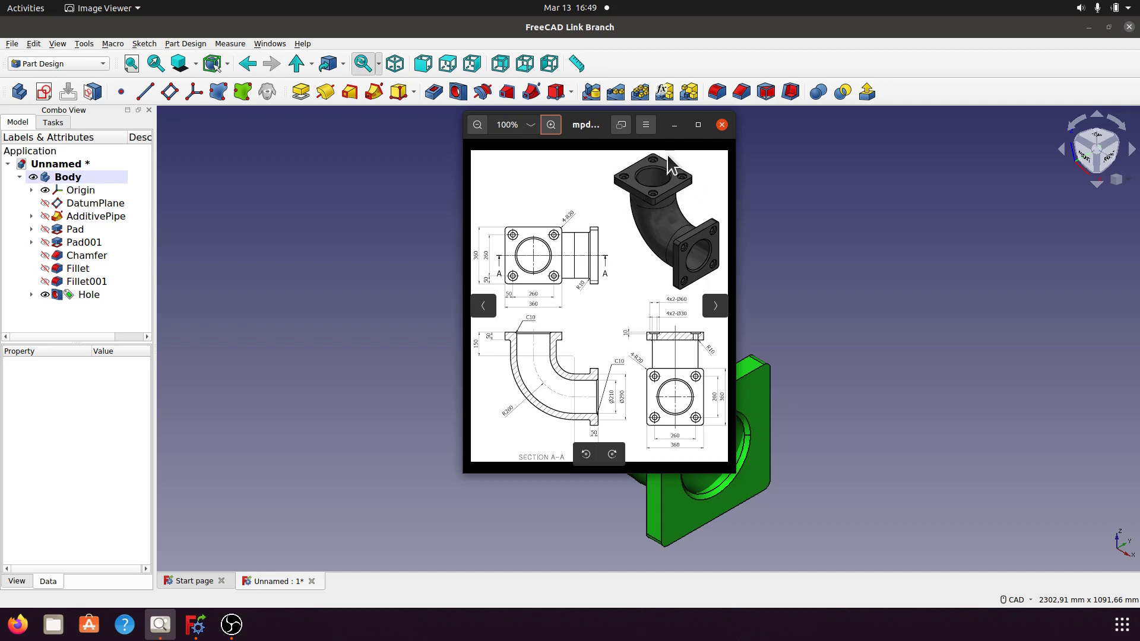
click(675, 124)
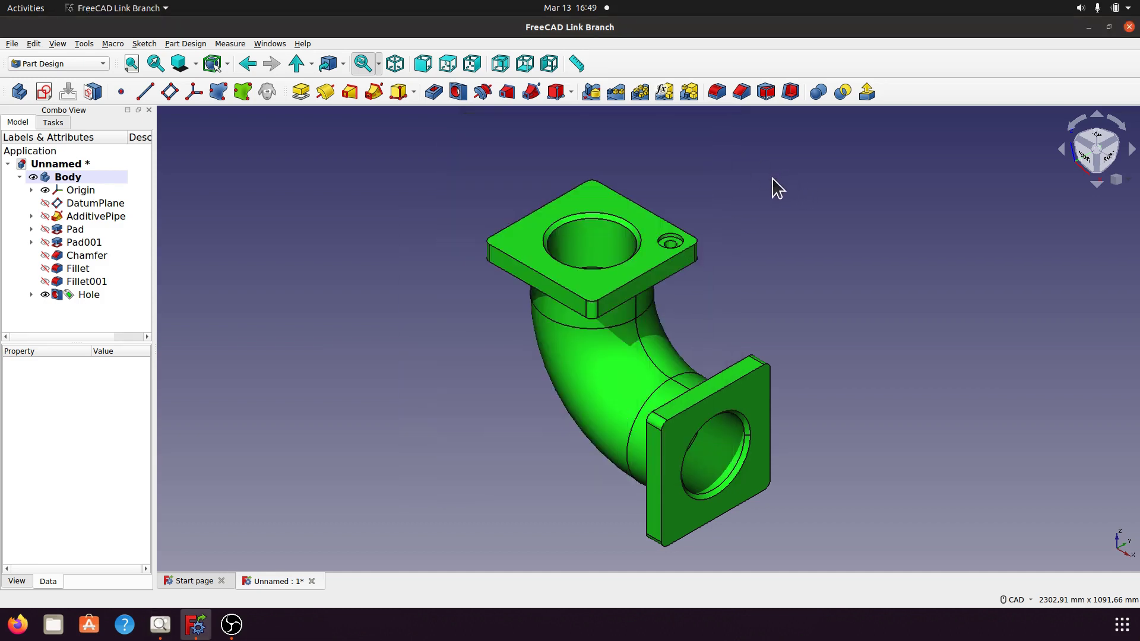
click(636, 91)
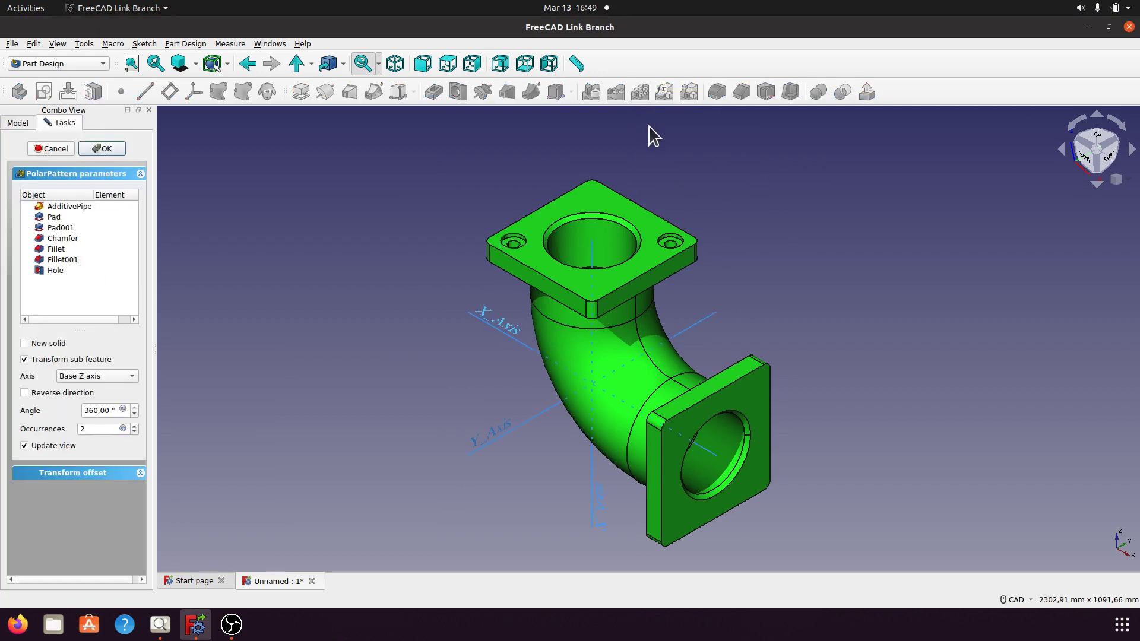
click(56, 271)
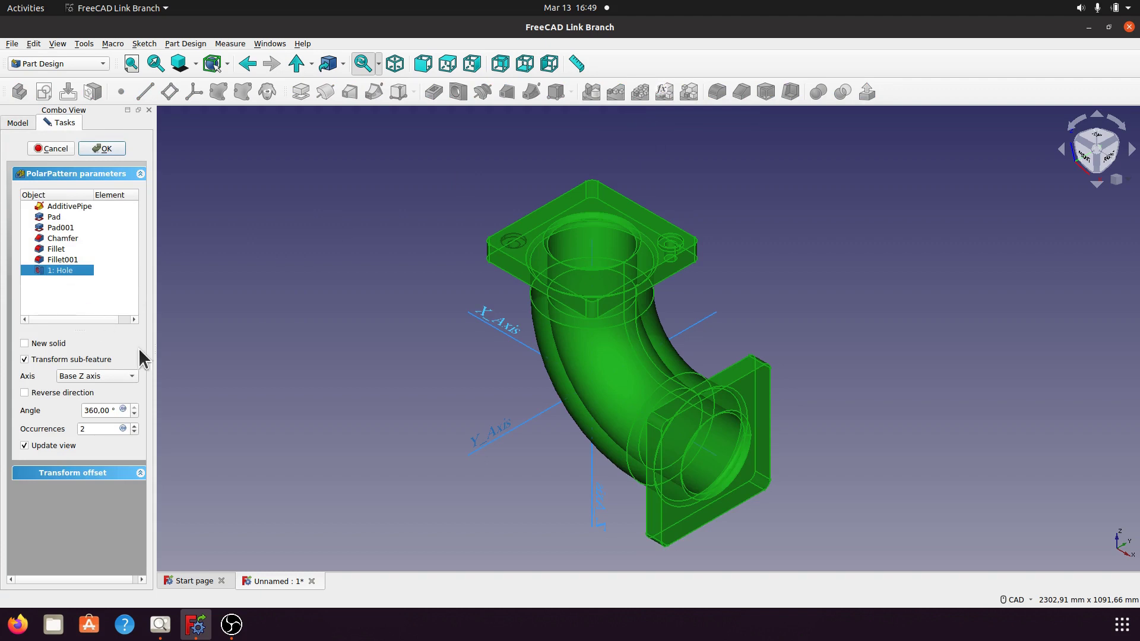
double_click(90, 428)
text(4)
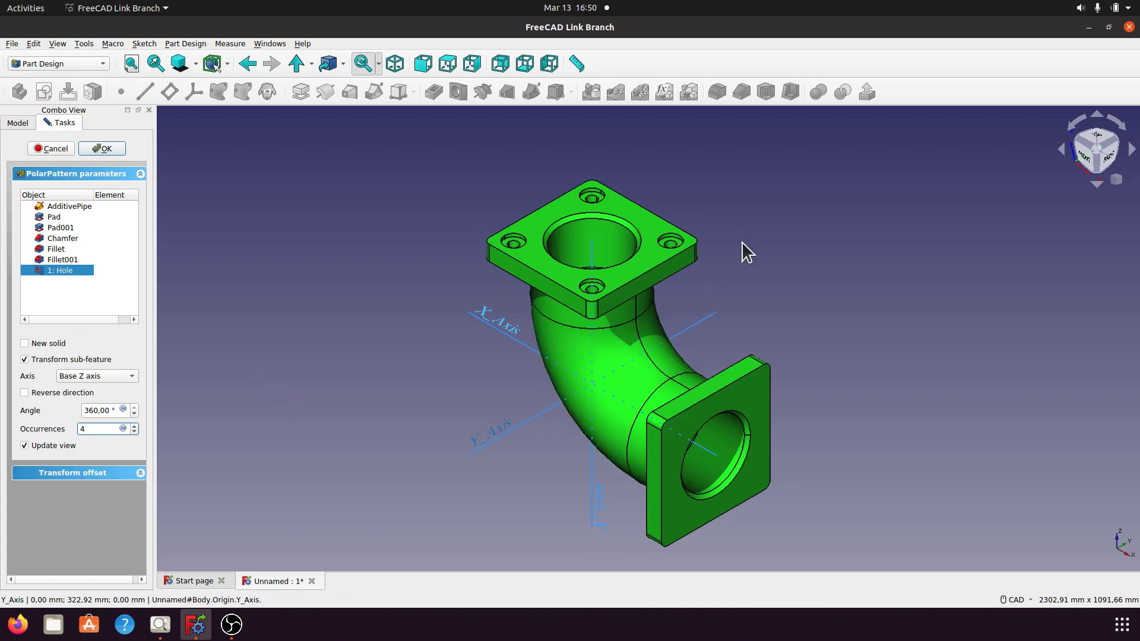
middle_drag(725, 280, 724, 334)
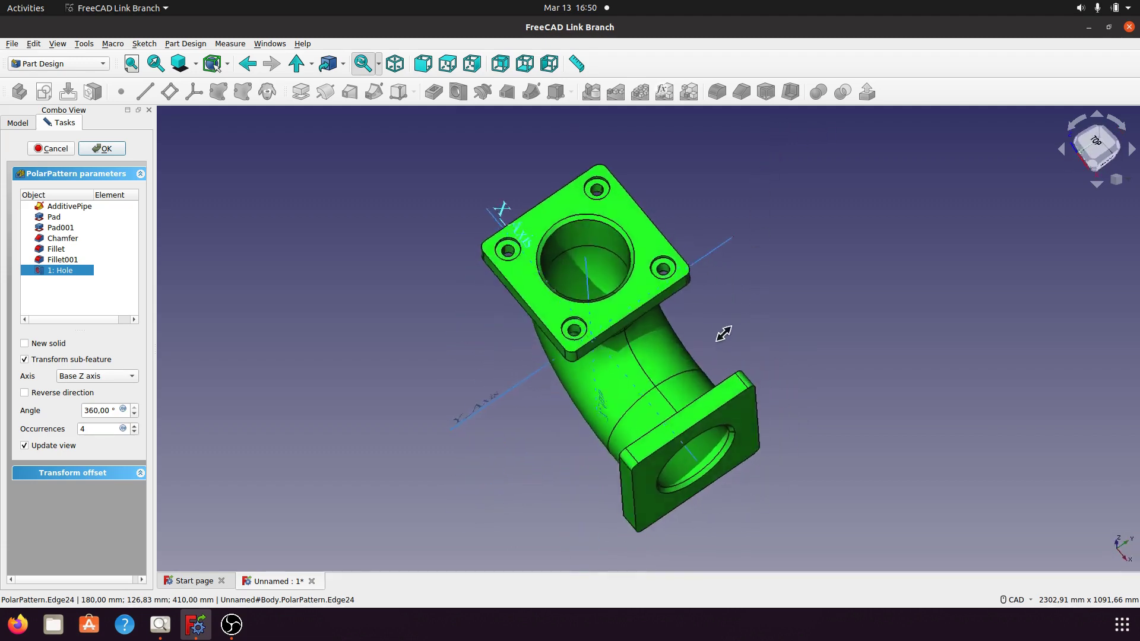
key(0)
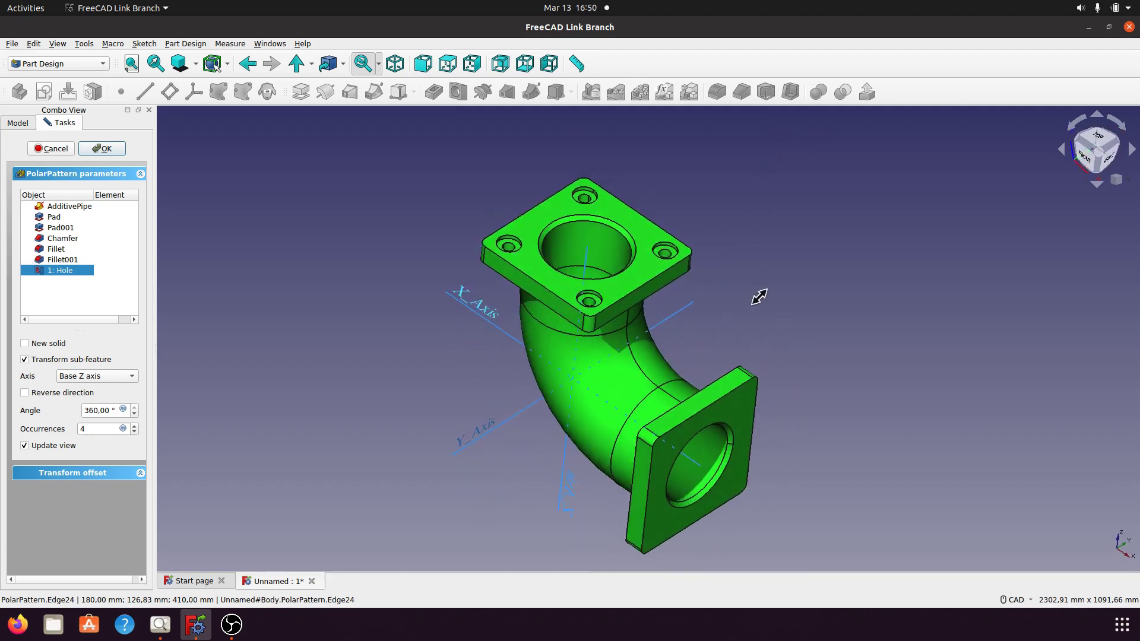
click(113, 151)
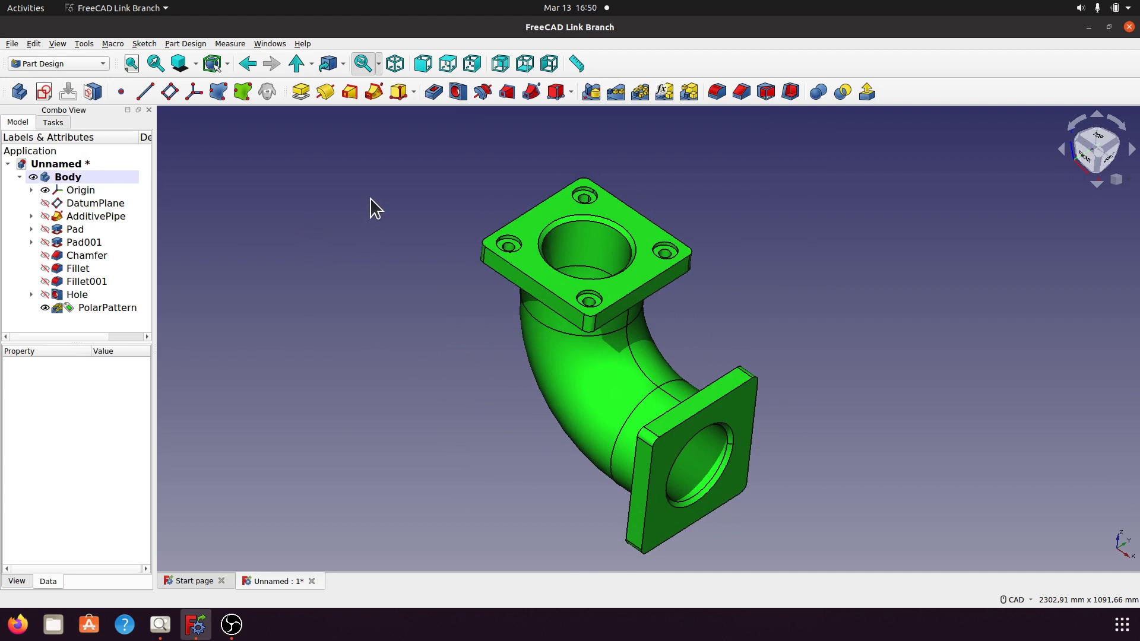
Step: Sketch a circle on the vertical flange's outer face, centred about 134 mm horizontally and 126 mm vertically from the bore's centre
click(395, 63)
scroll(453, 372, up, 2)
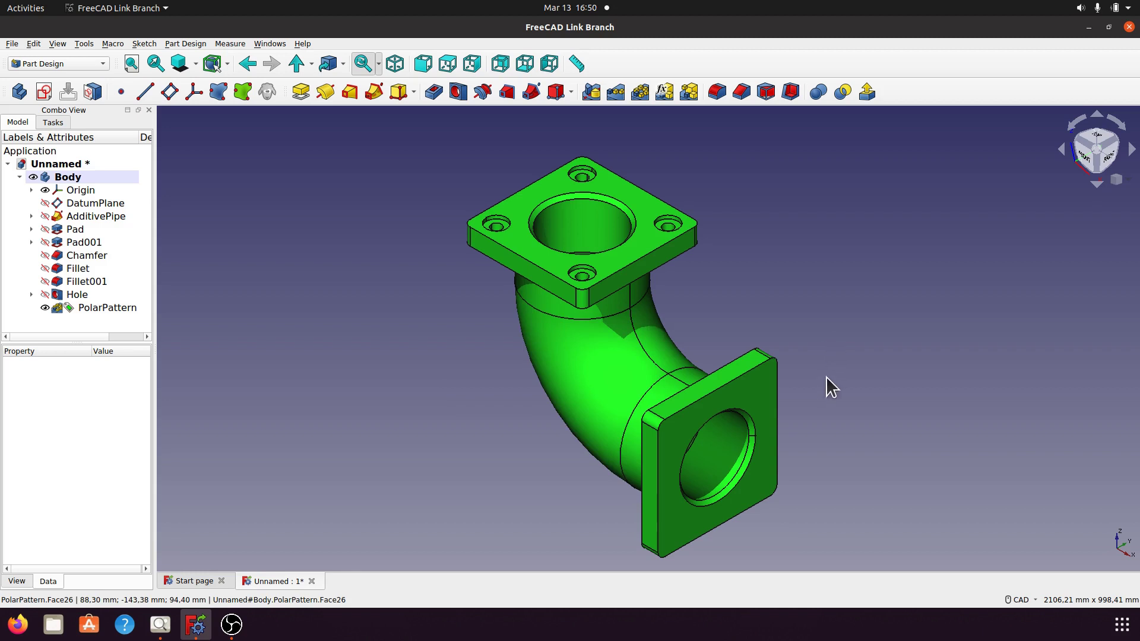
click(752, 399)
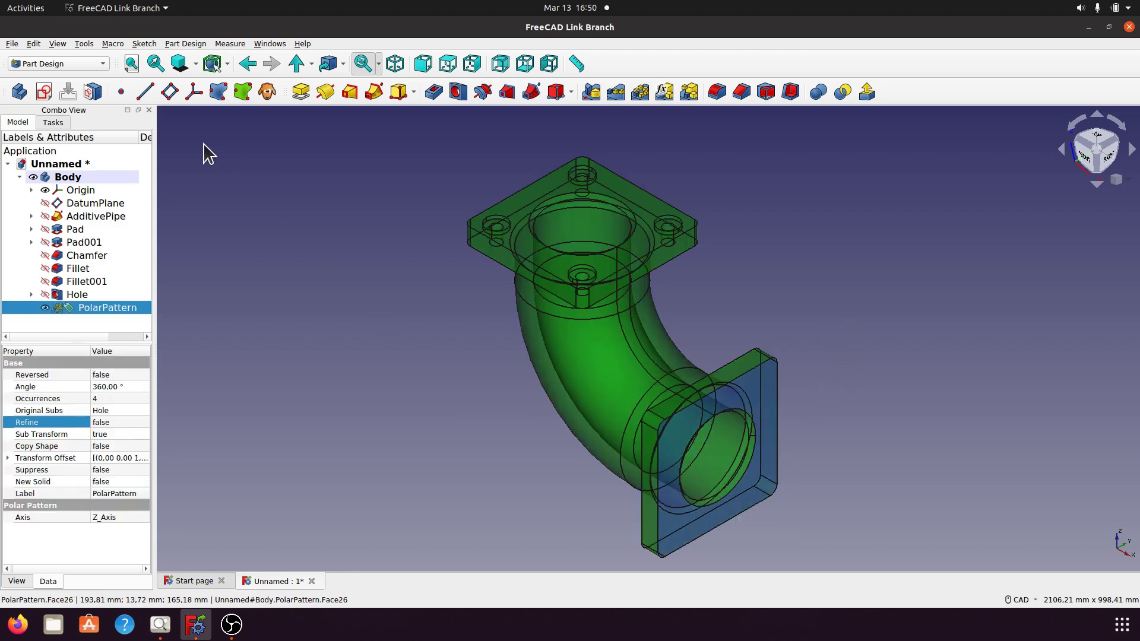
click(44, 92)
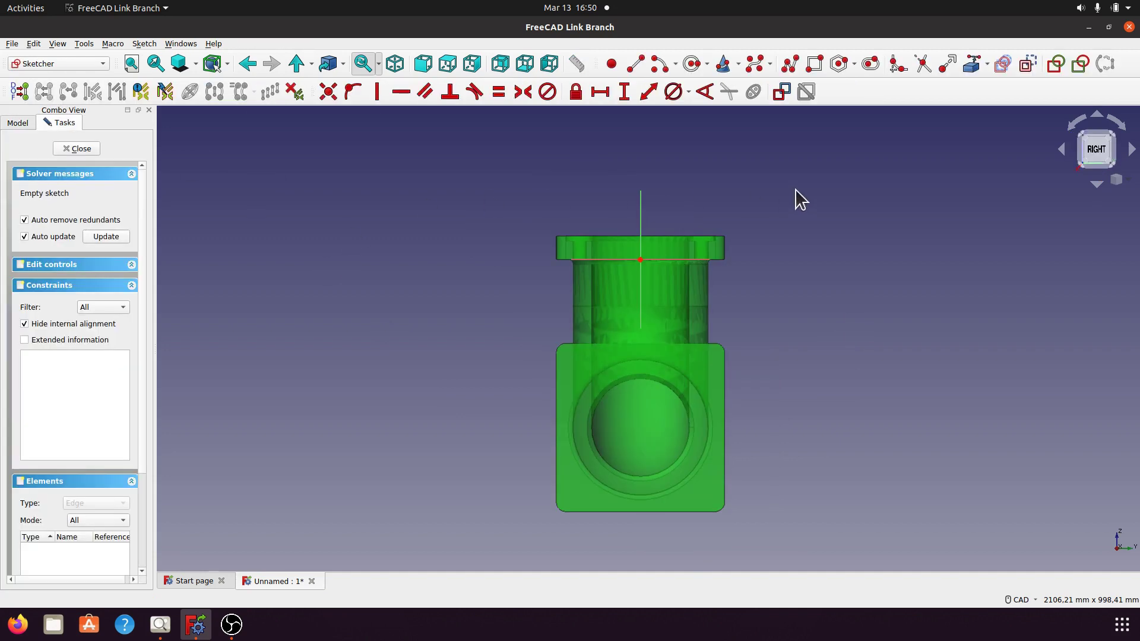
click(697, 71)
click(703, 368)
click(710, 378)
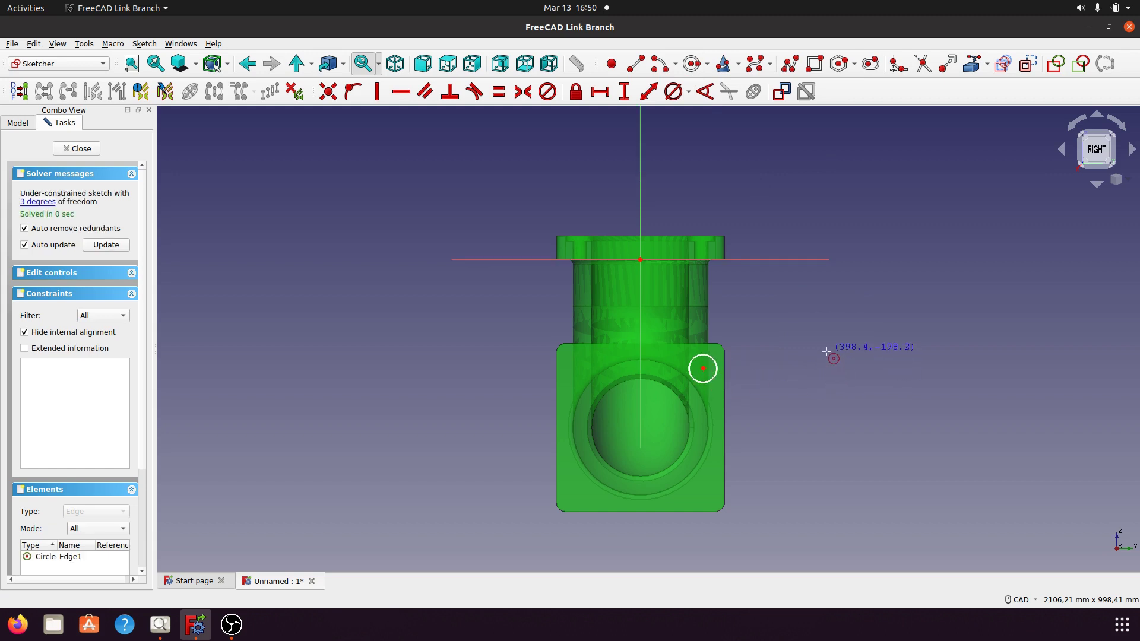
right_click(894, 322)
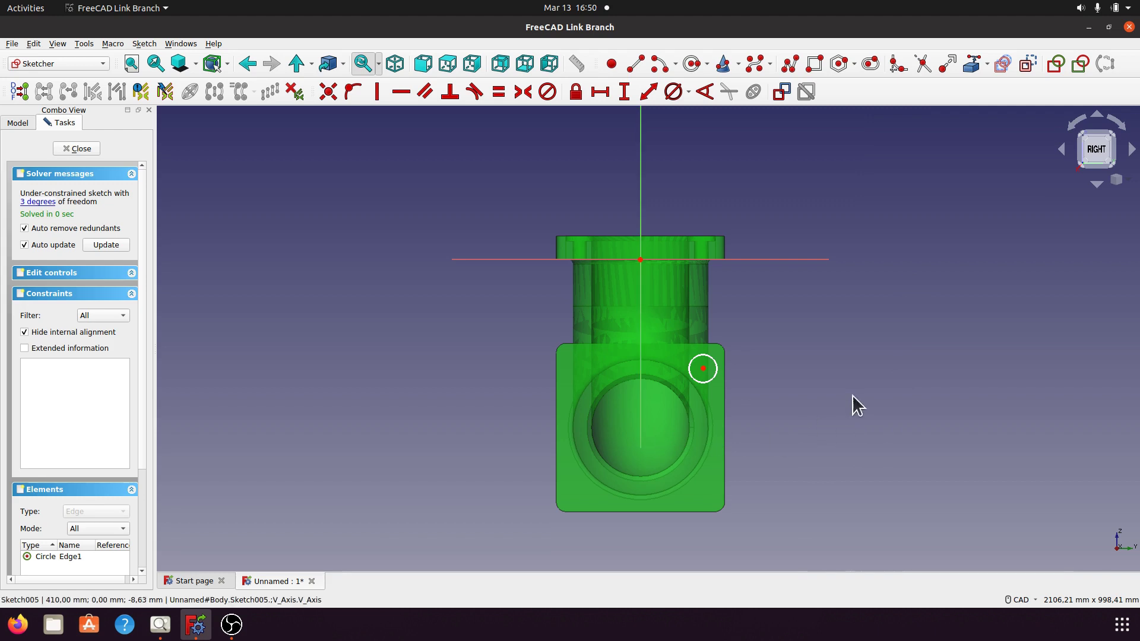
Step: Project the bore's circular edge as external geometry and constrain the circle's centre 130 mm horizontally from the bore's centre
click(971, 65)
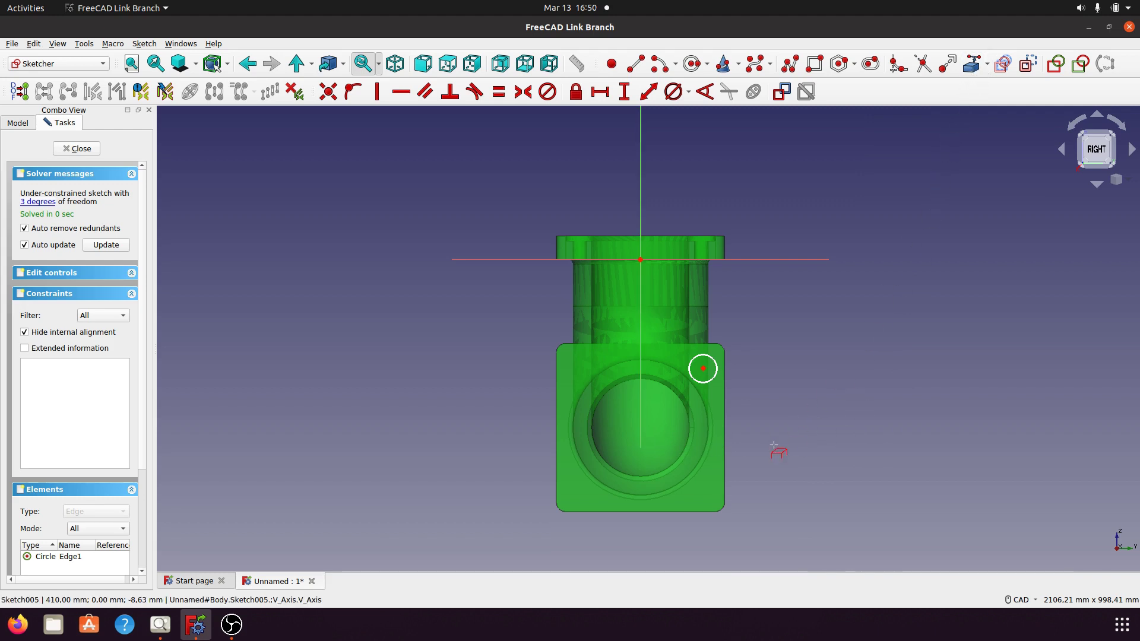
click(686, 453)
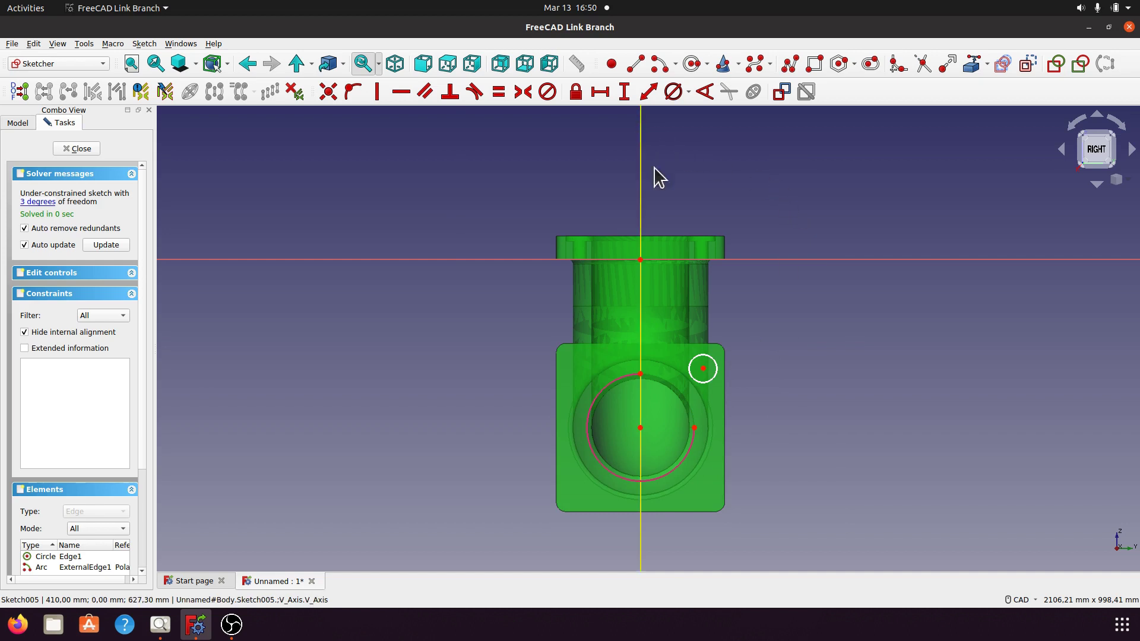
click(702, 369)
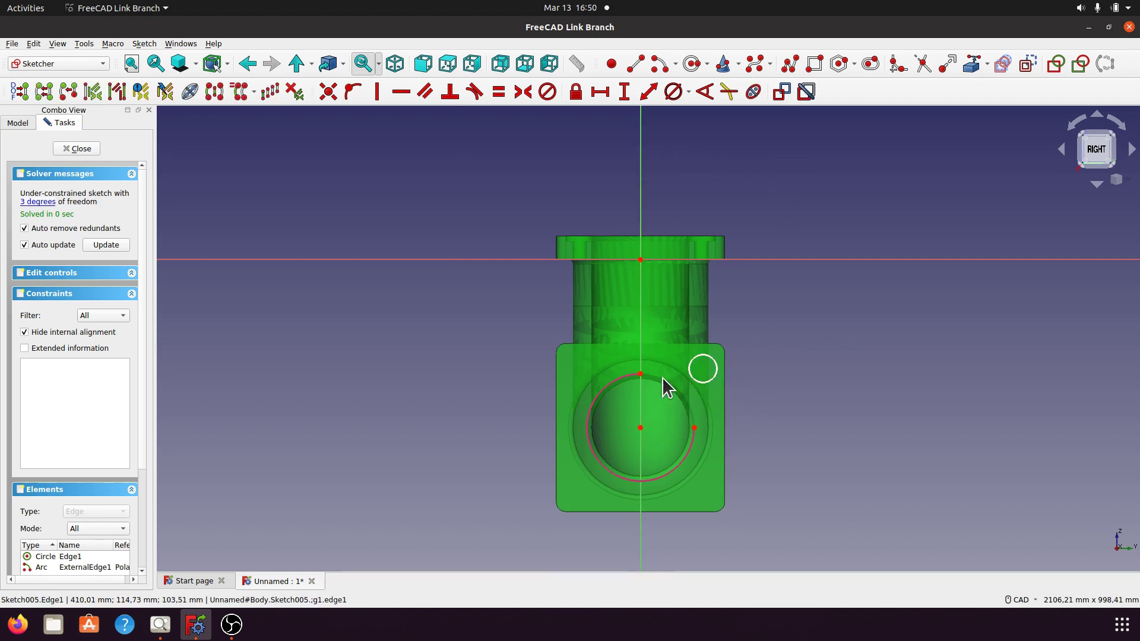
click(640, 428)
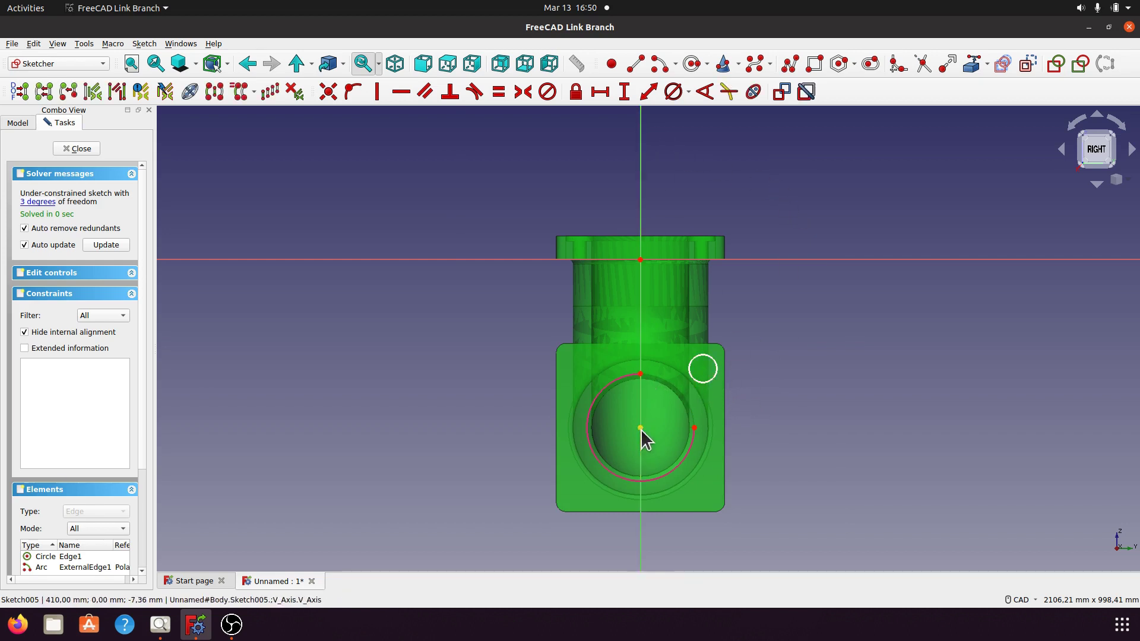
click(600, 92)
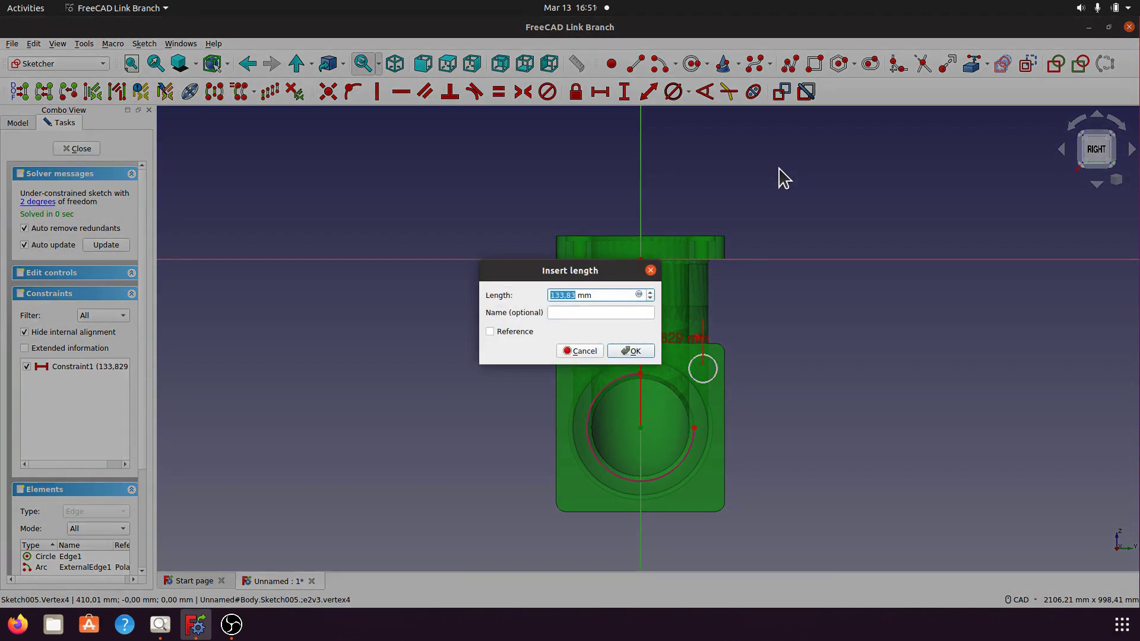
text(13)
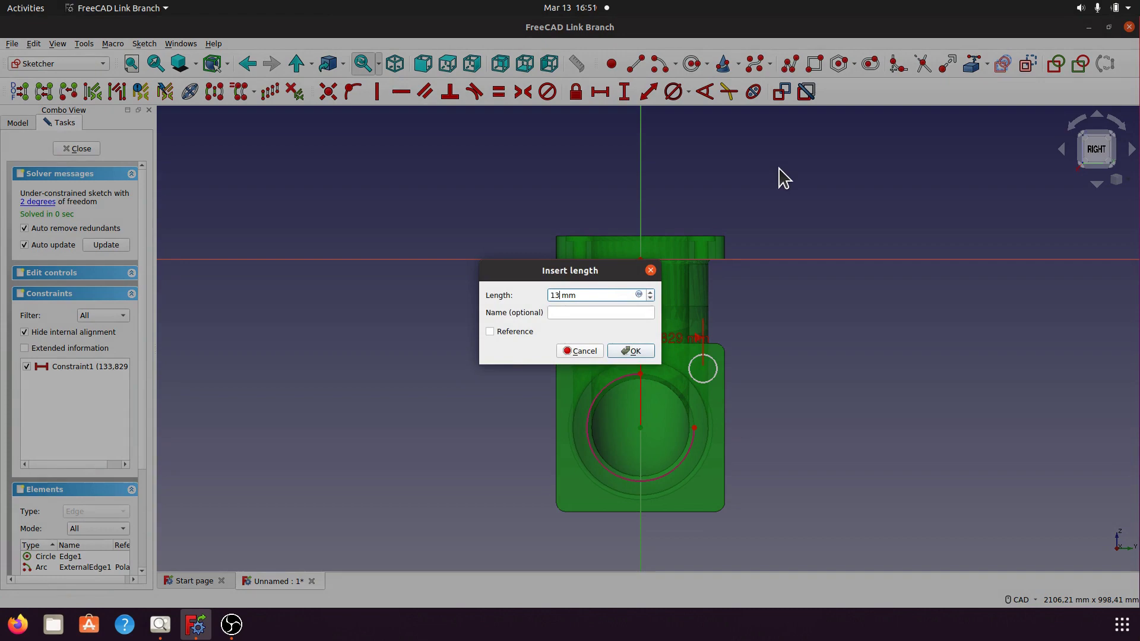
text(0)
click(647, 351)
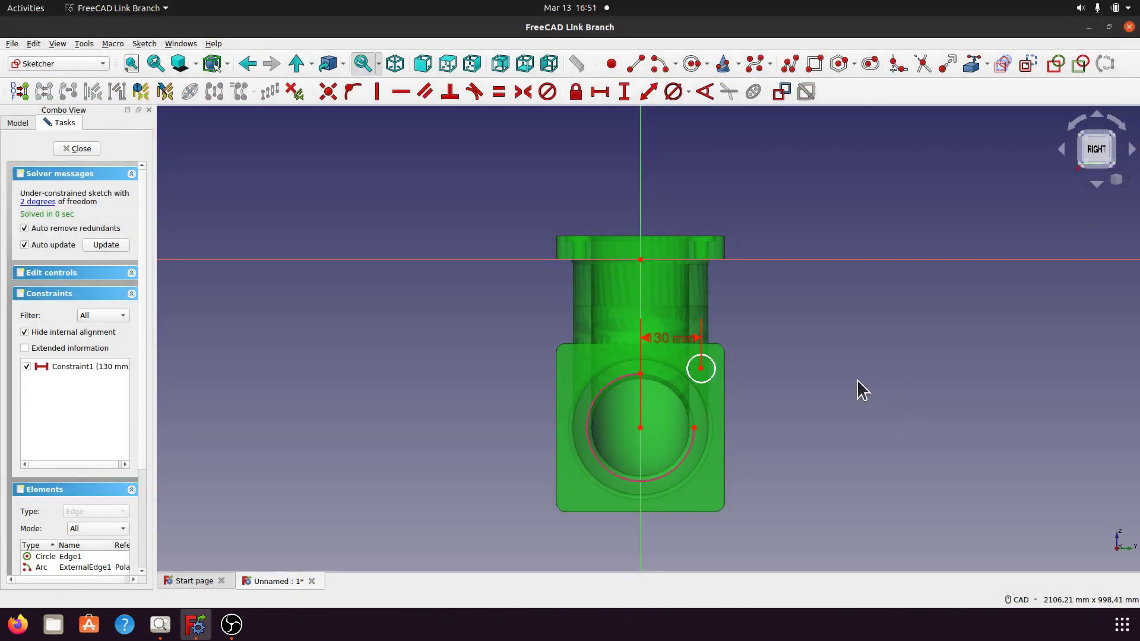
Step: Constrain the circle's centre 130 mm vertically from the bore's centre, place the dimension beside the flange and close the sketch
click(701, 369)
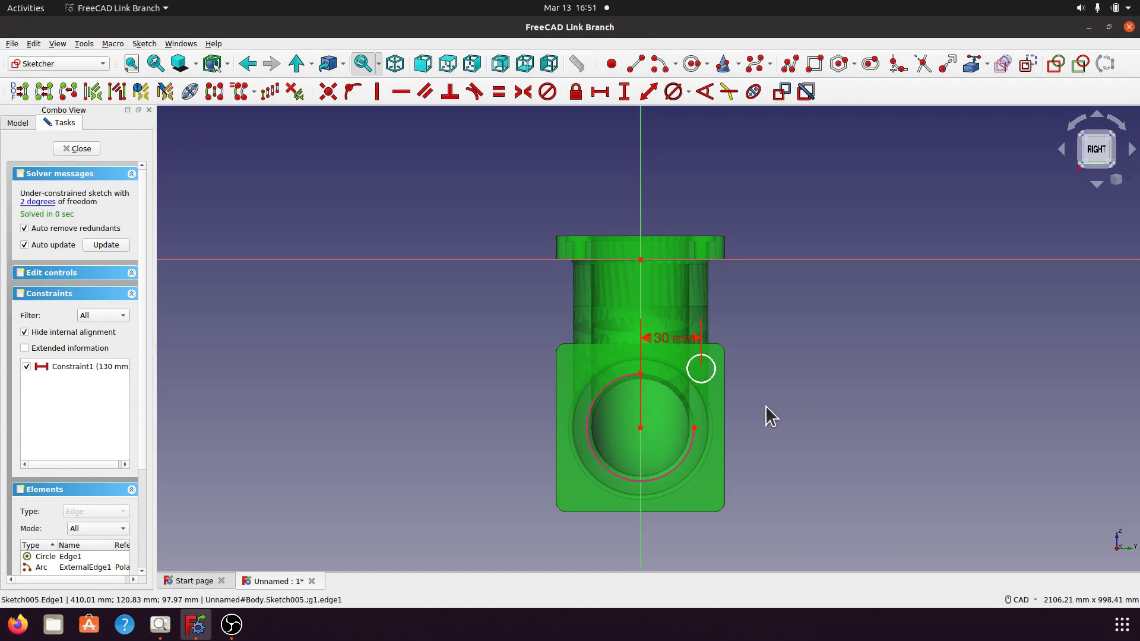
click(642, 428)
click(624, 91)
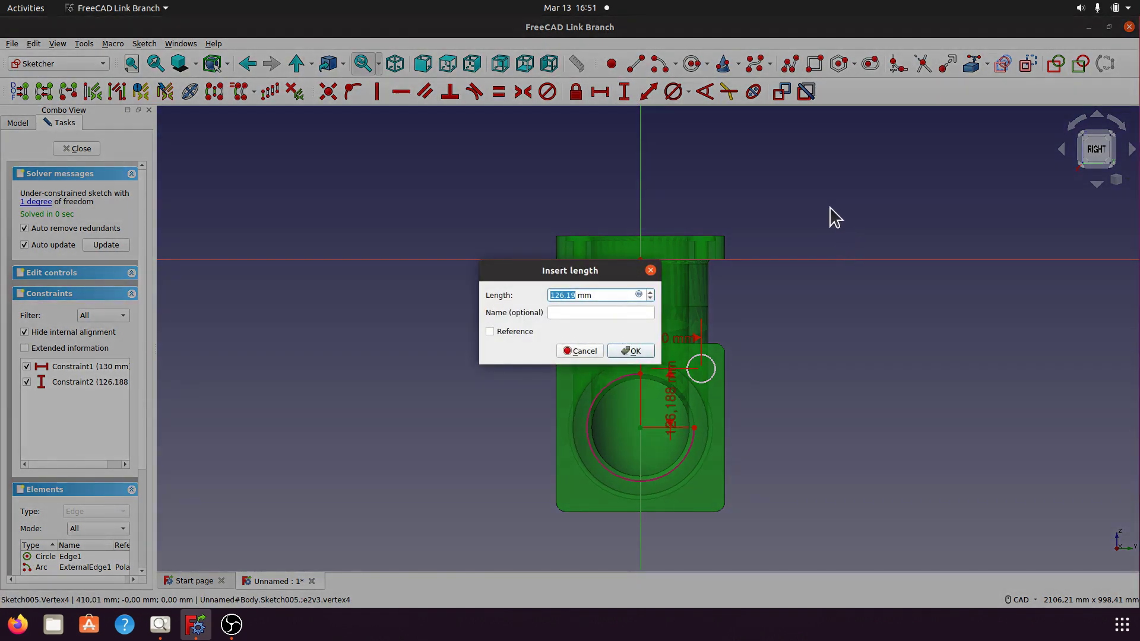
text(130)
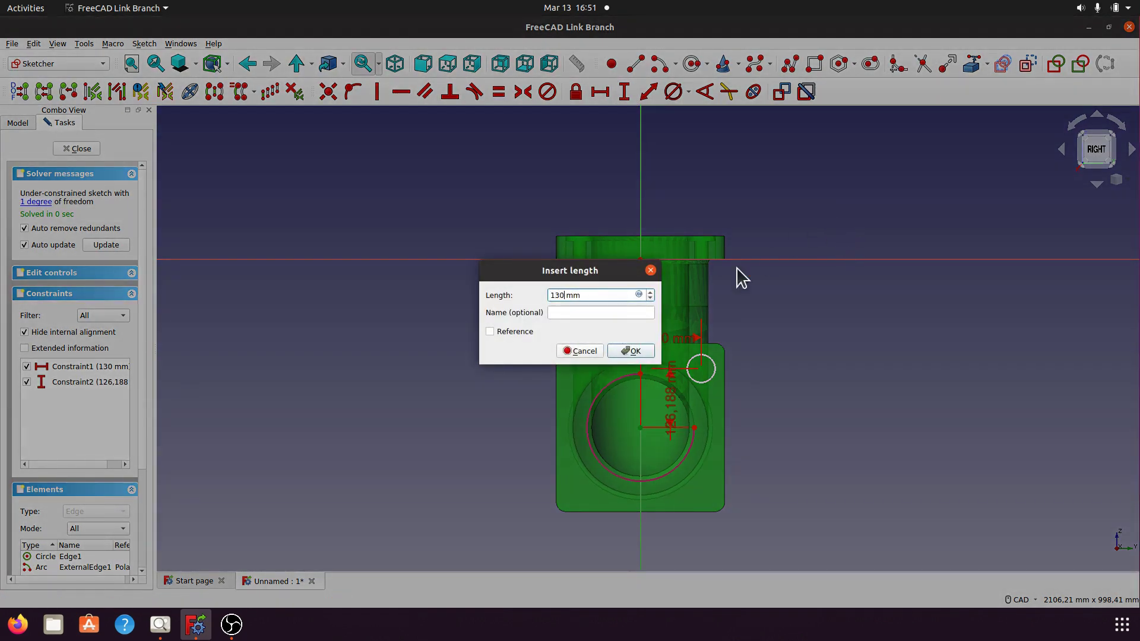
click(651, 351)
drag(678, 405, 763, 407)
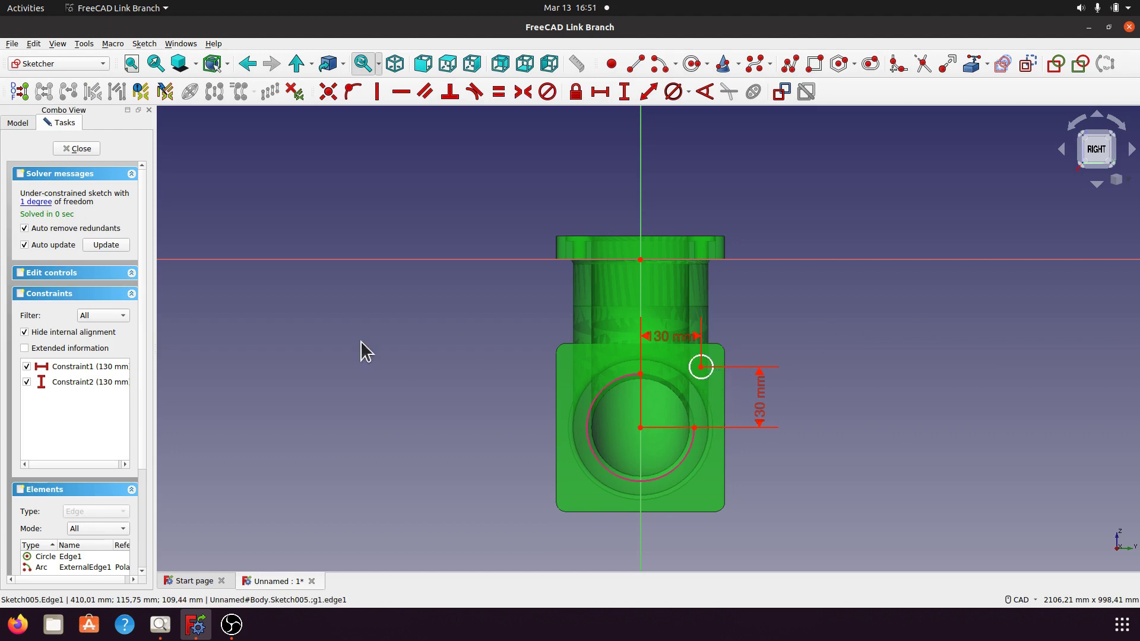
key(Escape)
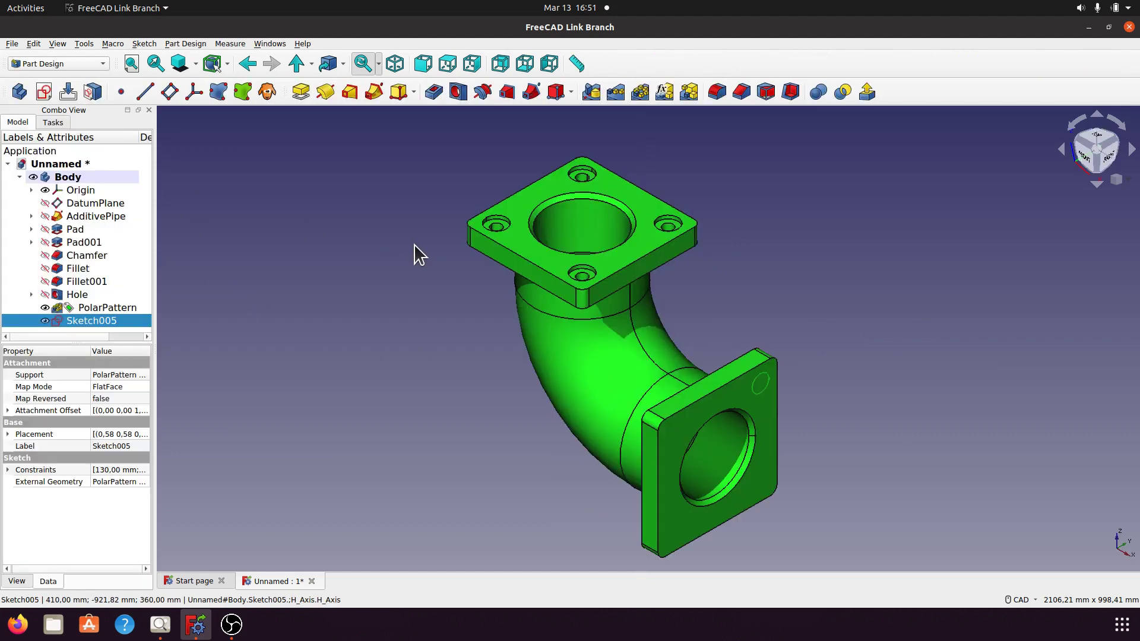
click(854, 251)
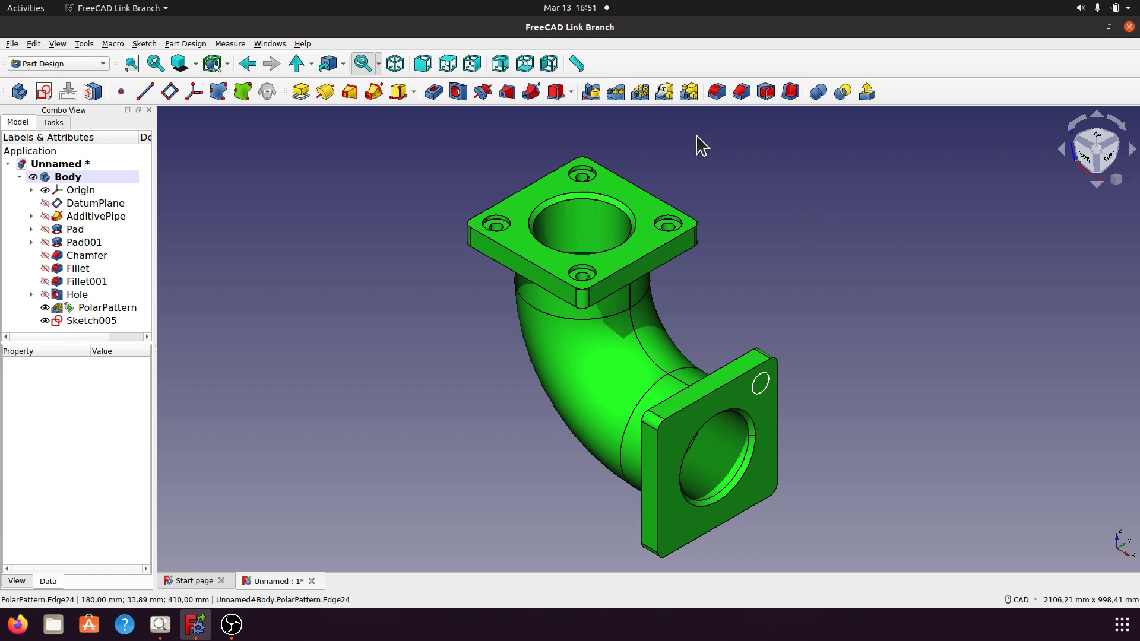
Step: Create a Hole from the vertical flange's circle sketch with a Counterbore cut of 60 mm diameter and 10 mm depth
click(458, 92)
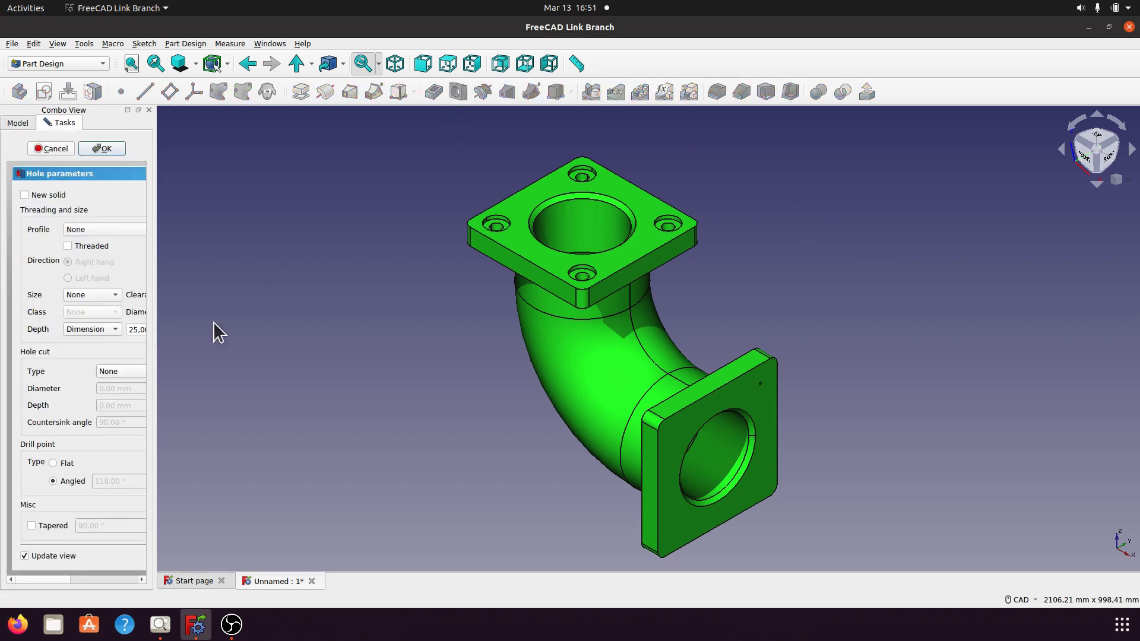
drag(153, 348, 294, 347)
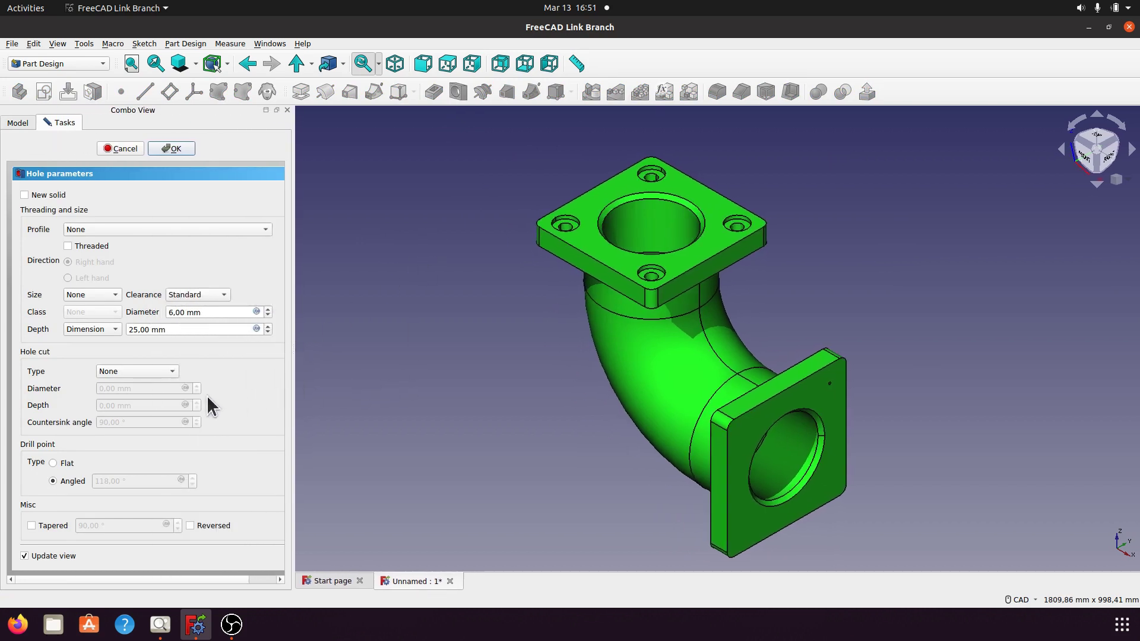
click(172, 371)
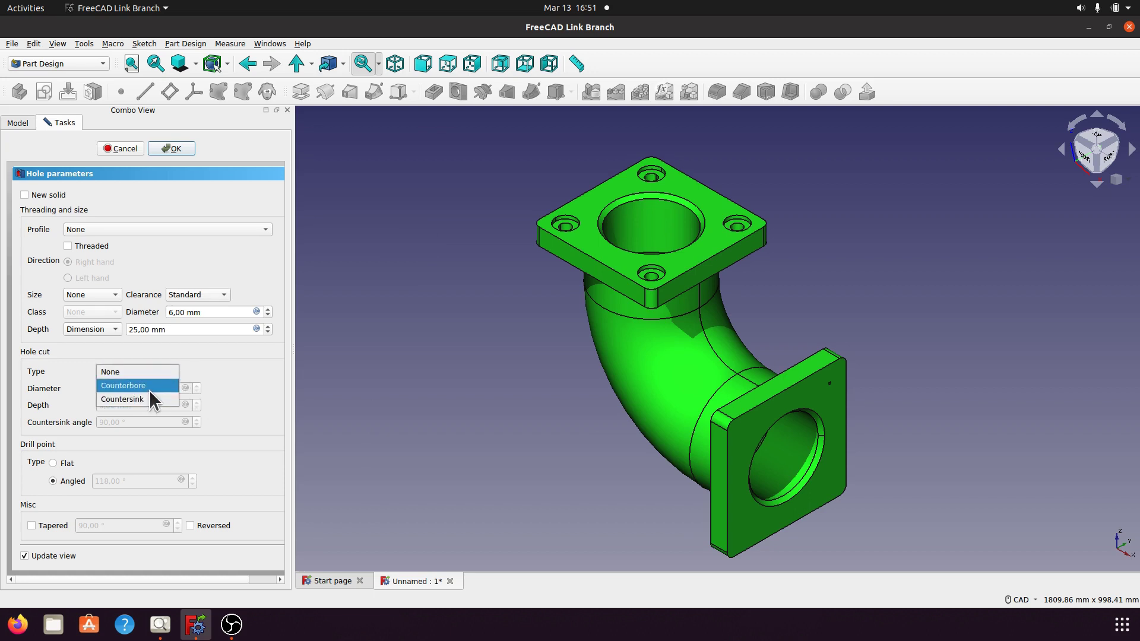
click(149, 385)
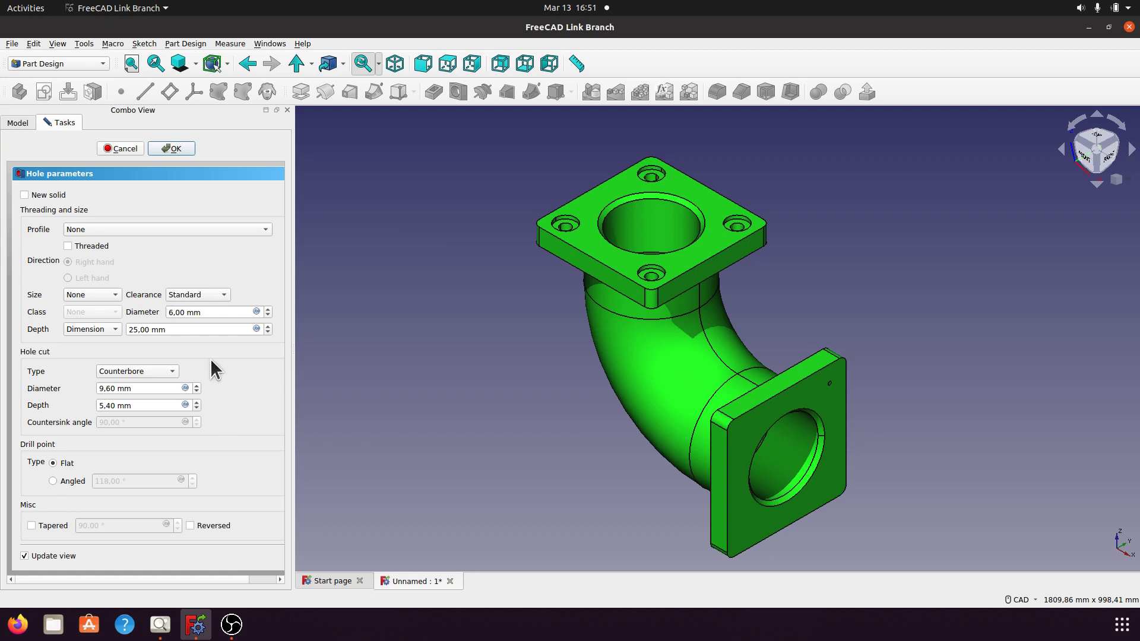
drag(140, 388, 98, 388)
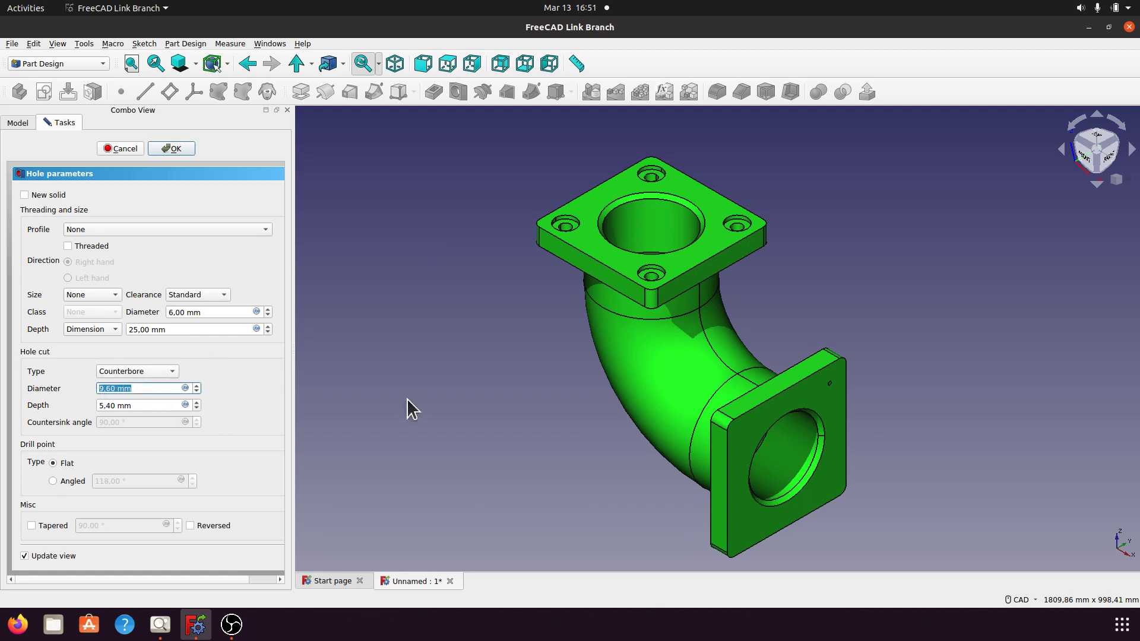
text(60)
key(Tab)
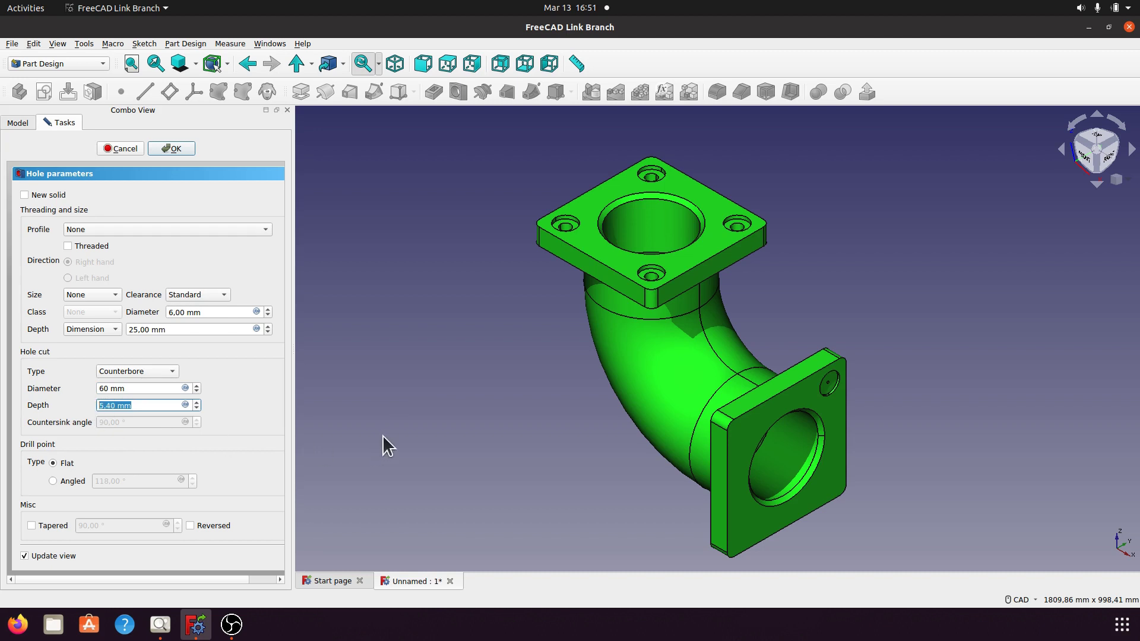
text(10)
Step: Set the diameter of the vertical flange's hole to 30 mm
drag(210, 312, 165, 313)
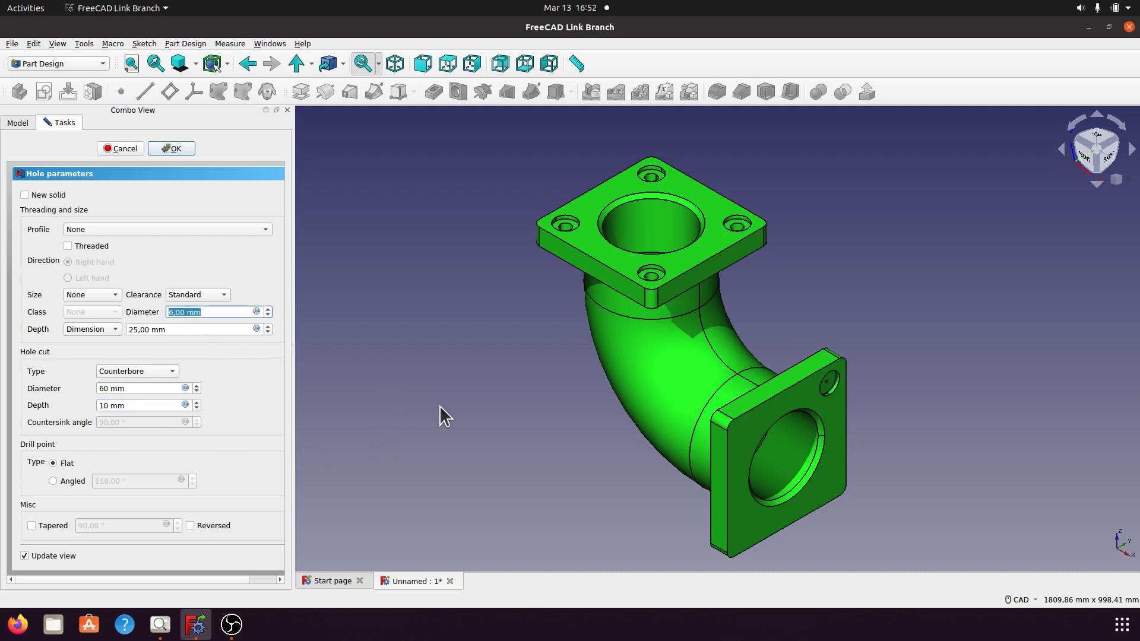
text(30)
click(452, 374)
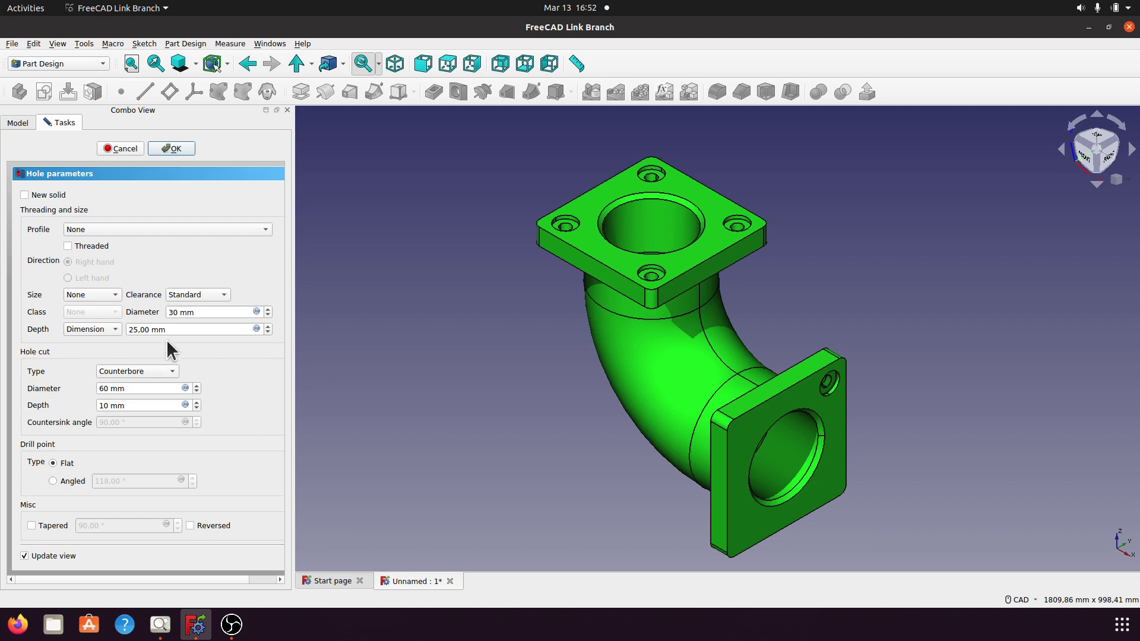
Step: Set the depth of the vertical flange's counterbored hole to 50 mm and finish the Hole feature
drag(170, 330, 126, 330)
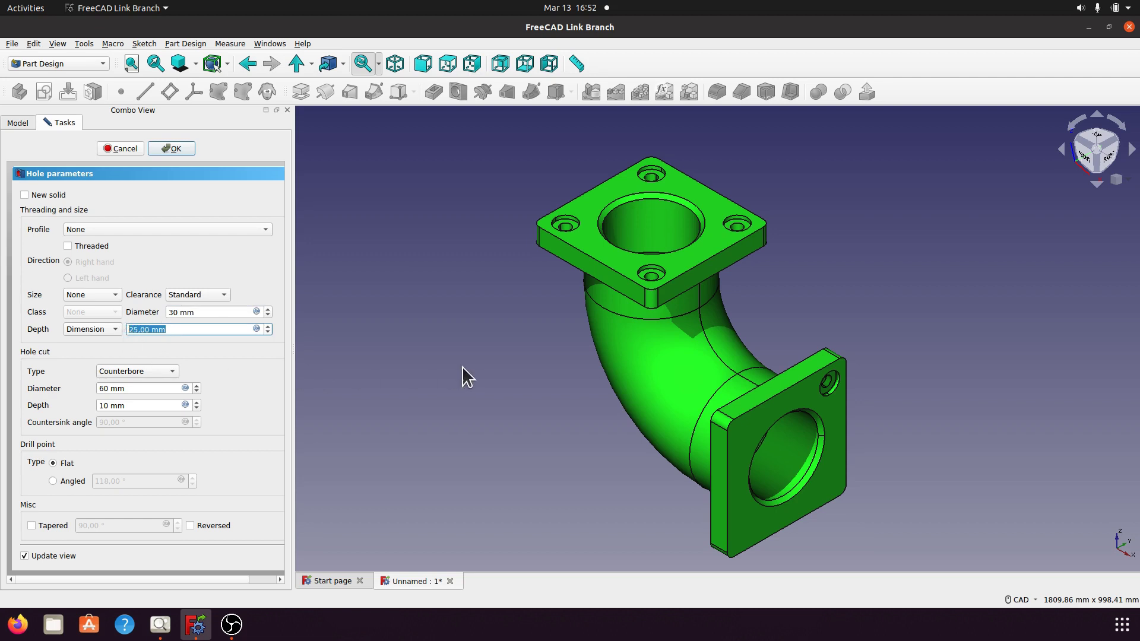
text(50)
click(448, 382)
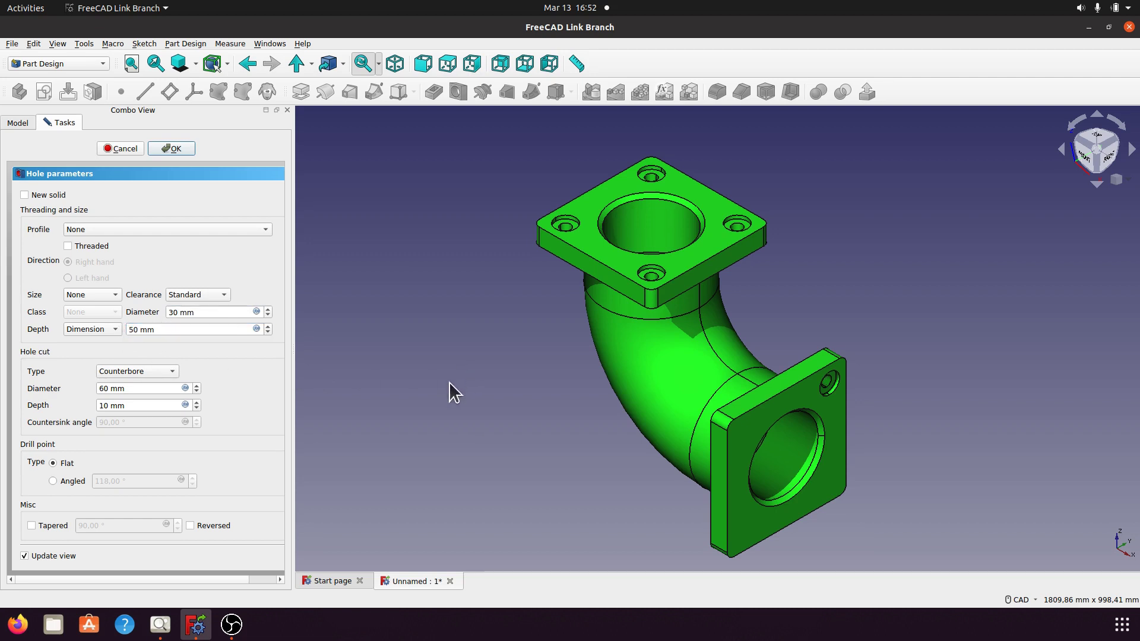
middle_drag(867, 380, 811, 364)
scroll(808, 356, up, 3)
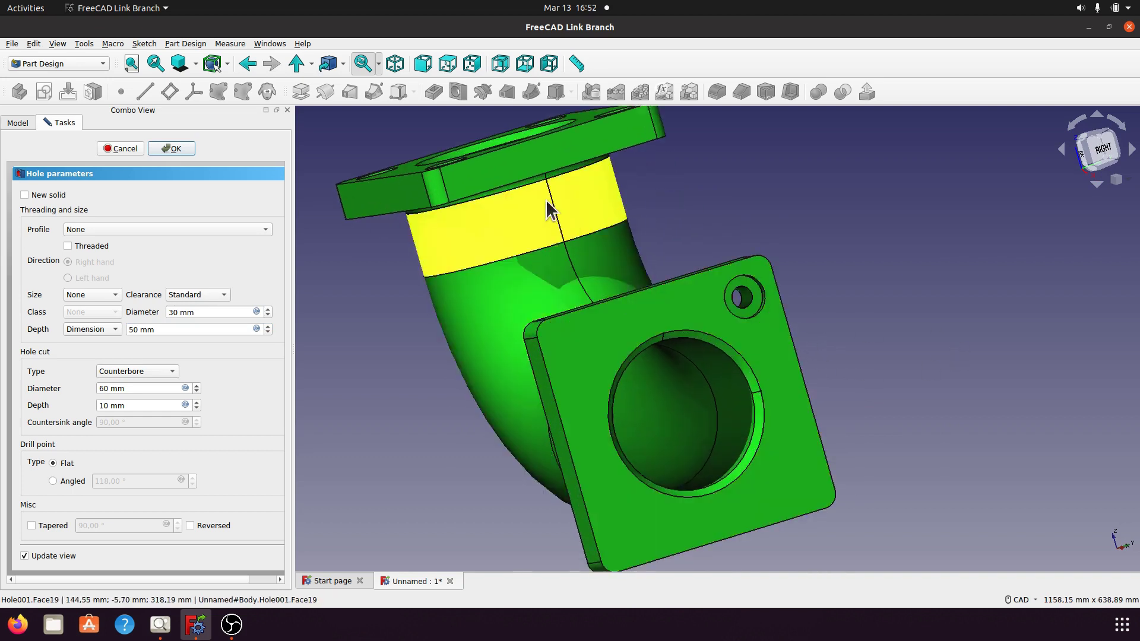
click(172, 148)
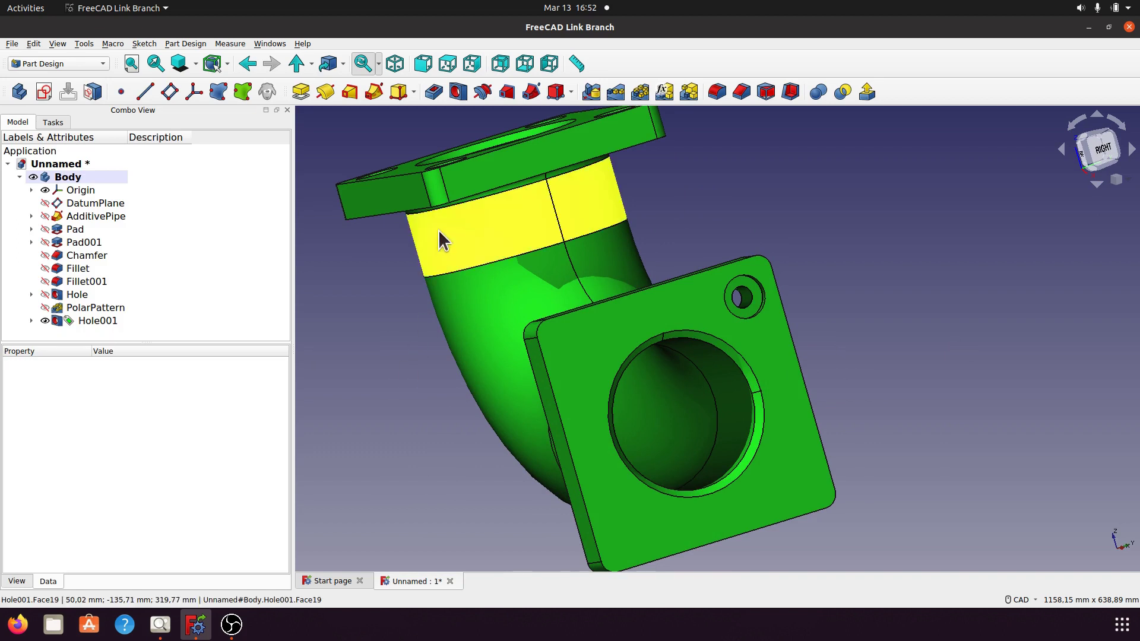
Step: Create a polar pattern of the vertical flange's counterbored hole with 4 occurrences
click(395, 63)
scroll(765, 244, down, 3)
scroll(771, 277, down, 2)
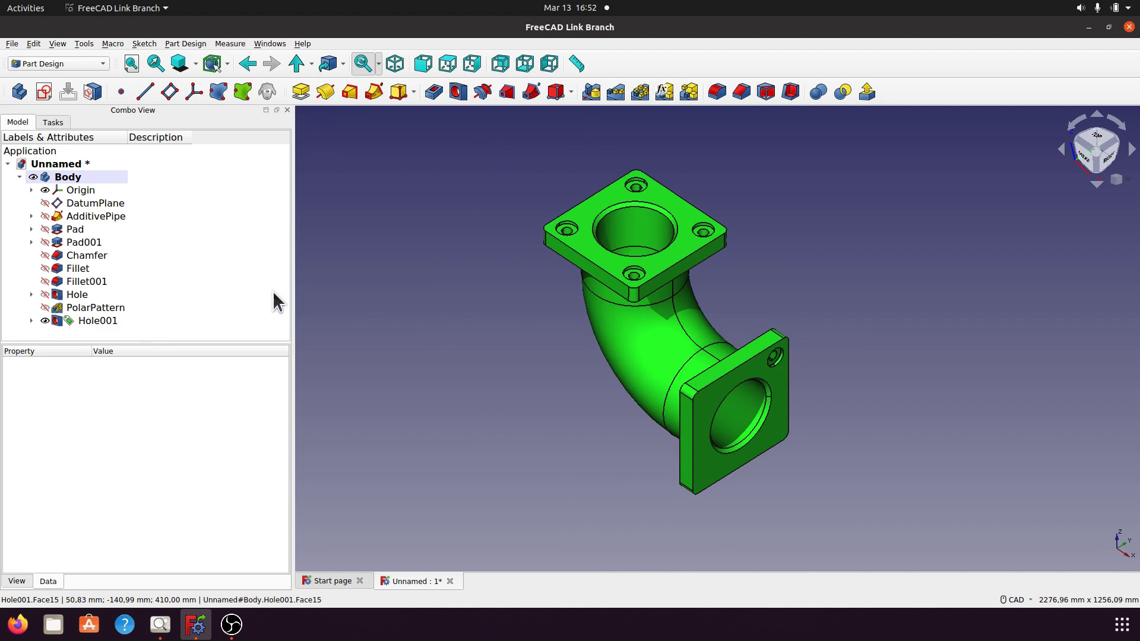
drag(292, 295, 168, 295)
scroll(418, 392, up, 3)
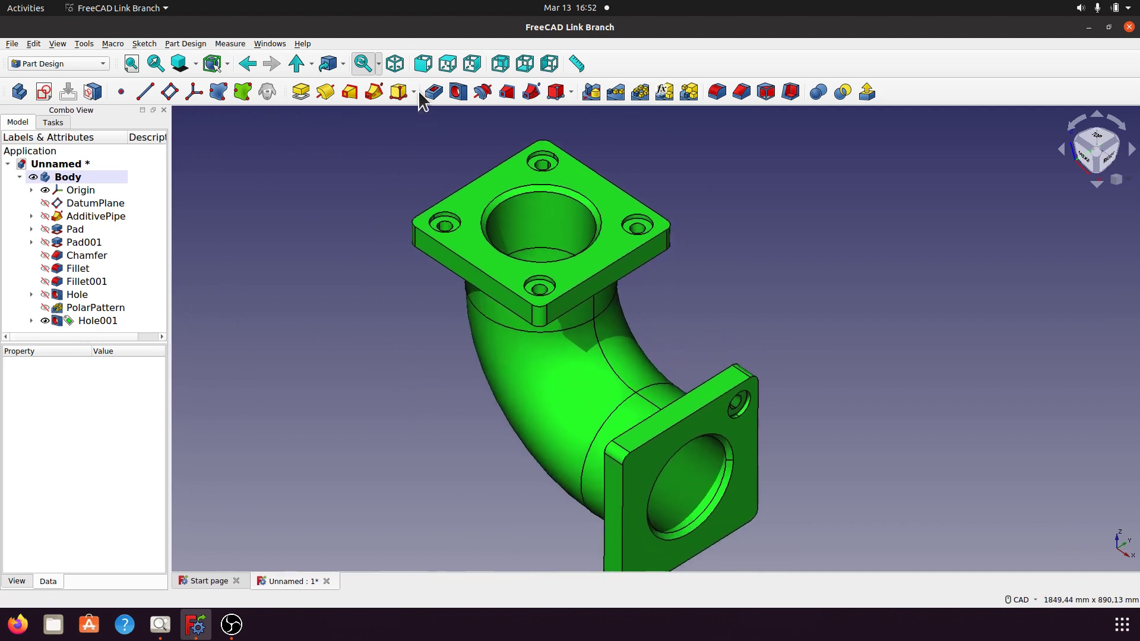
click(396, 64)
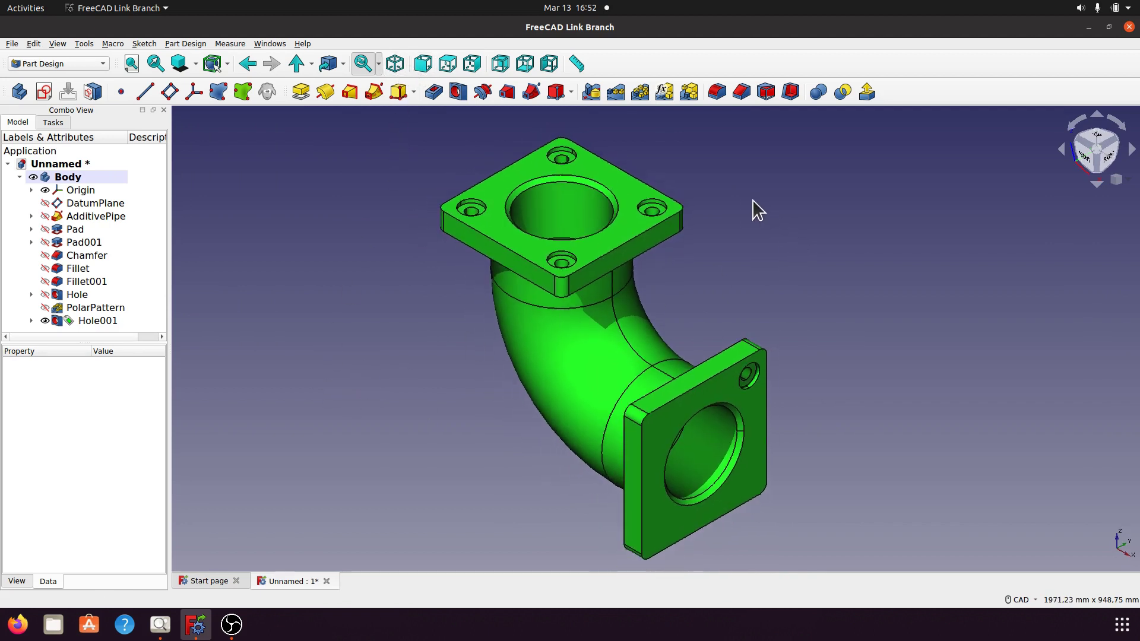
click(641, 92)
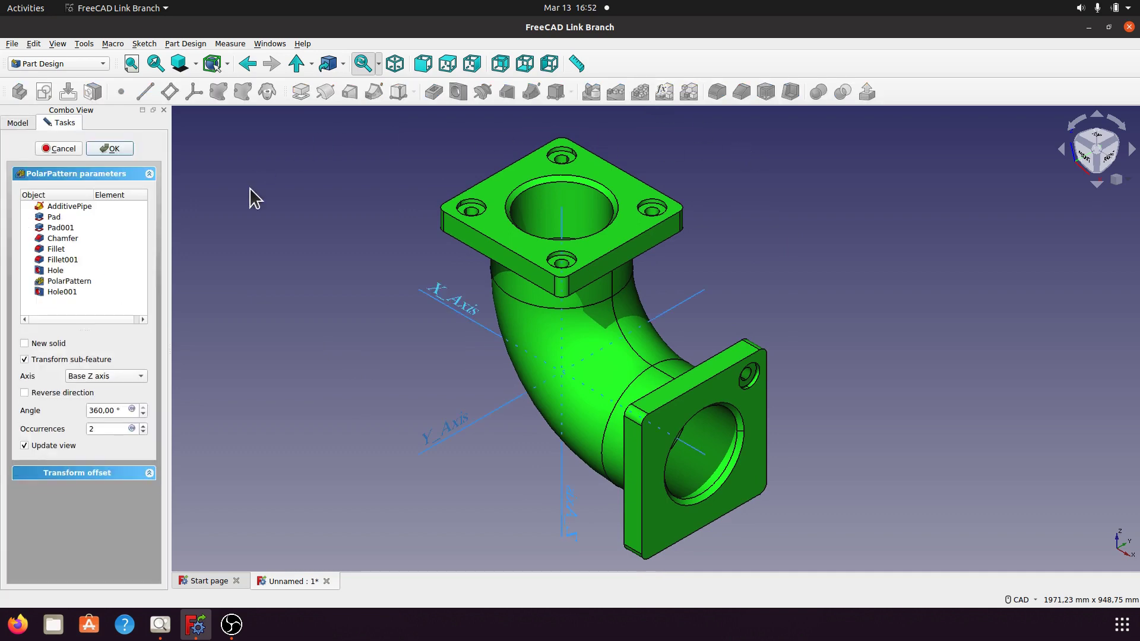
click(64, 293)
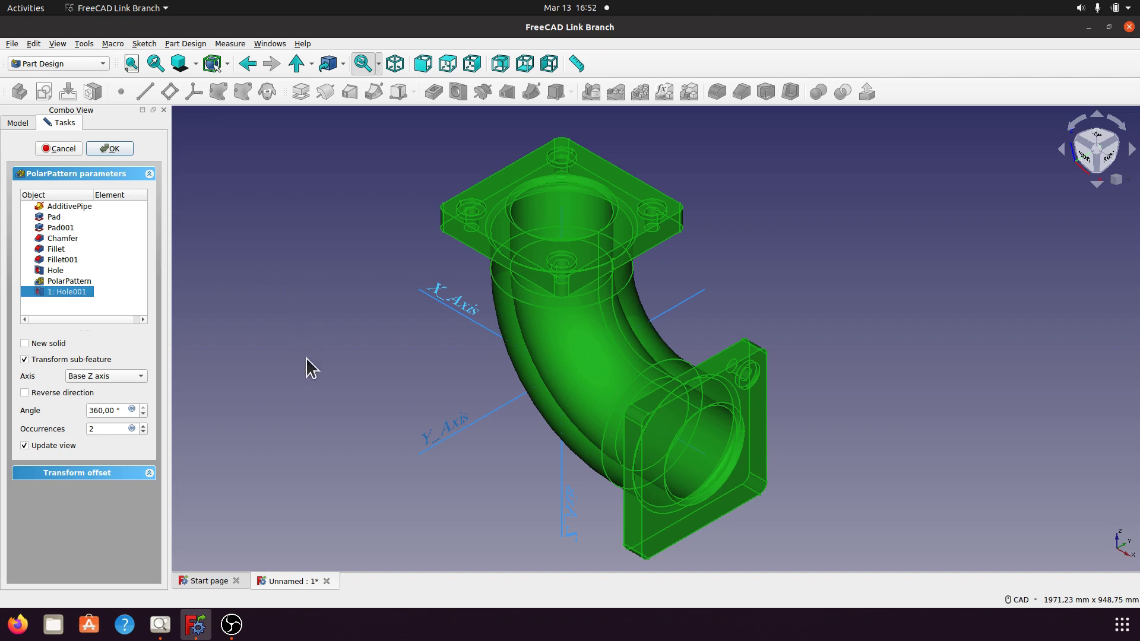
double_click(95, 428)
text(4)
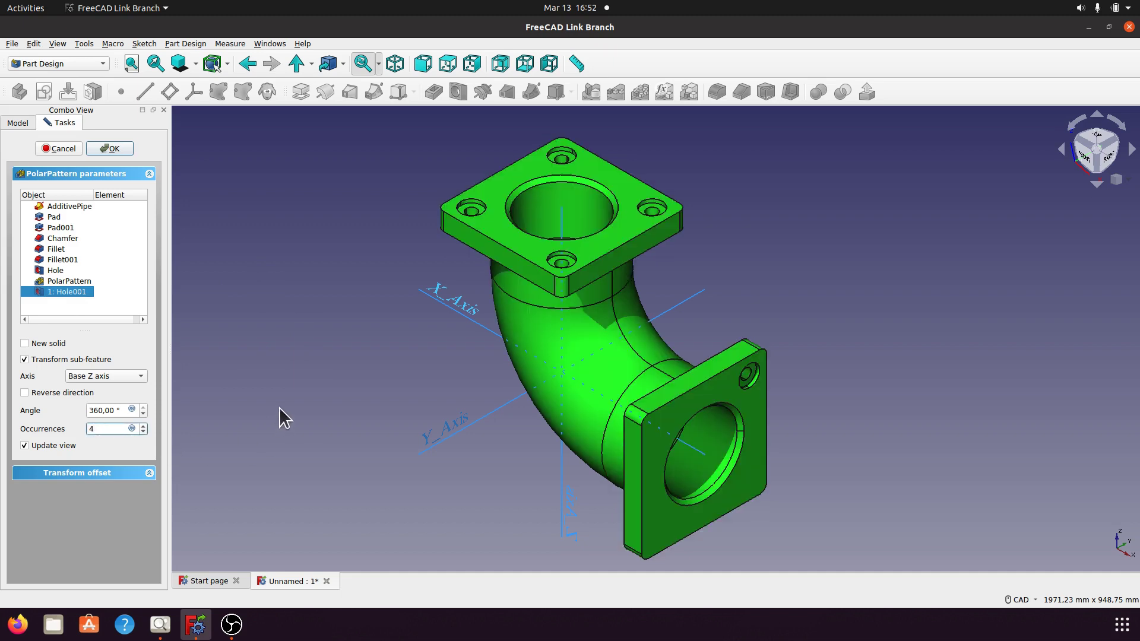
Step: Set the polar pattern's rotation axis to the Base X axis and finish the pattern
click(24, 393)
click(141, 375)
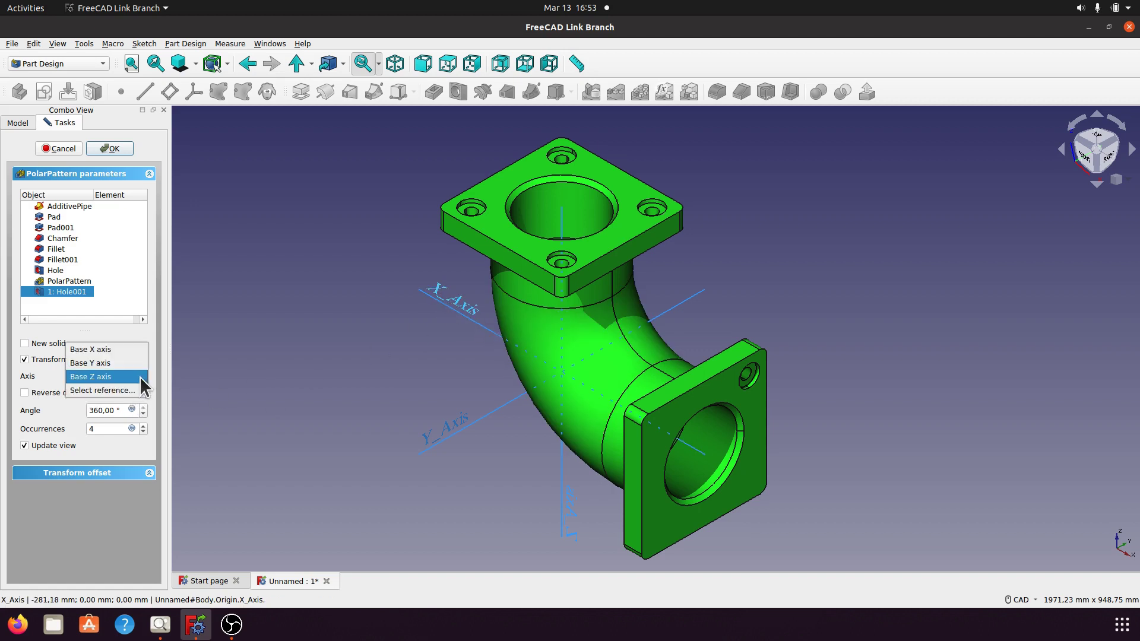
click(117, 351)
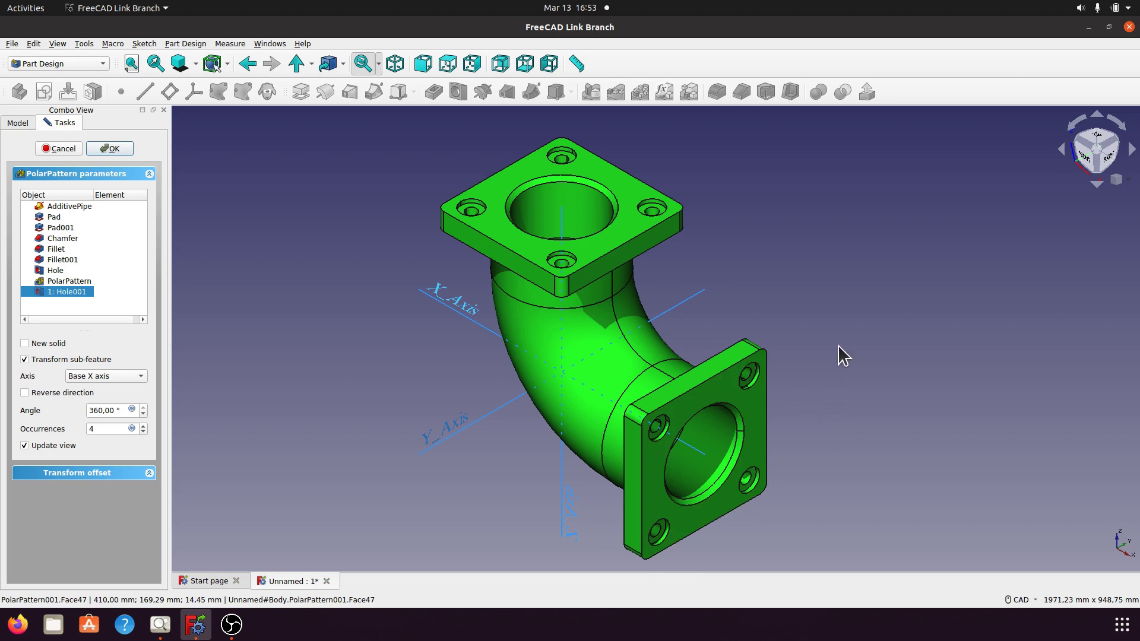
click(114, 151)
Step: Inspect the elbow and the bolt holes on both flanges from different angles, ending in the isometric view
middle_drag(364, 364, 457, 410)
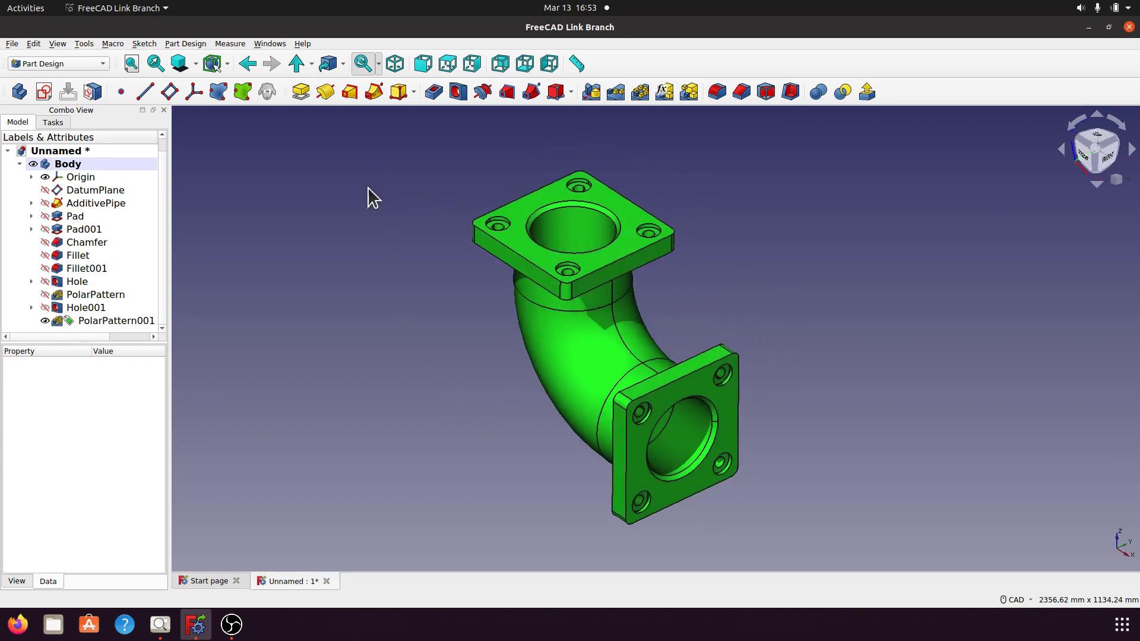
middle_drag(742, 274, 739, 276)
scroll(739, 276, up, 2)
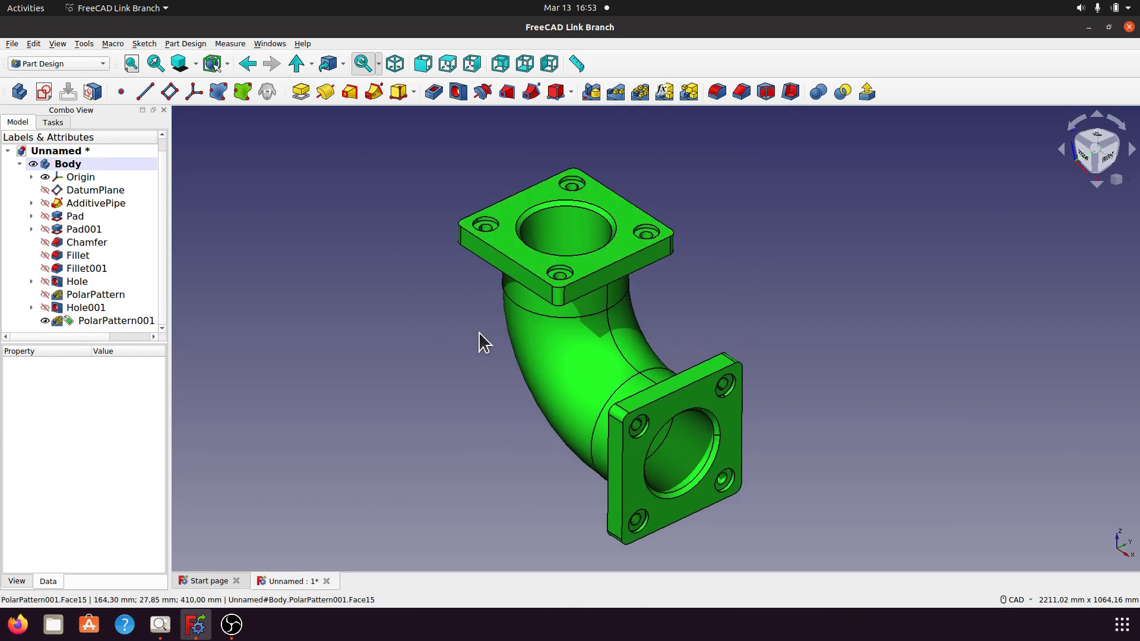
middle_drag(480, 339, 727, 293)
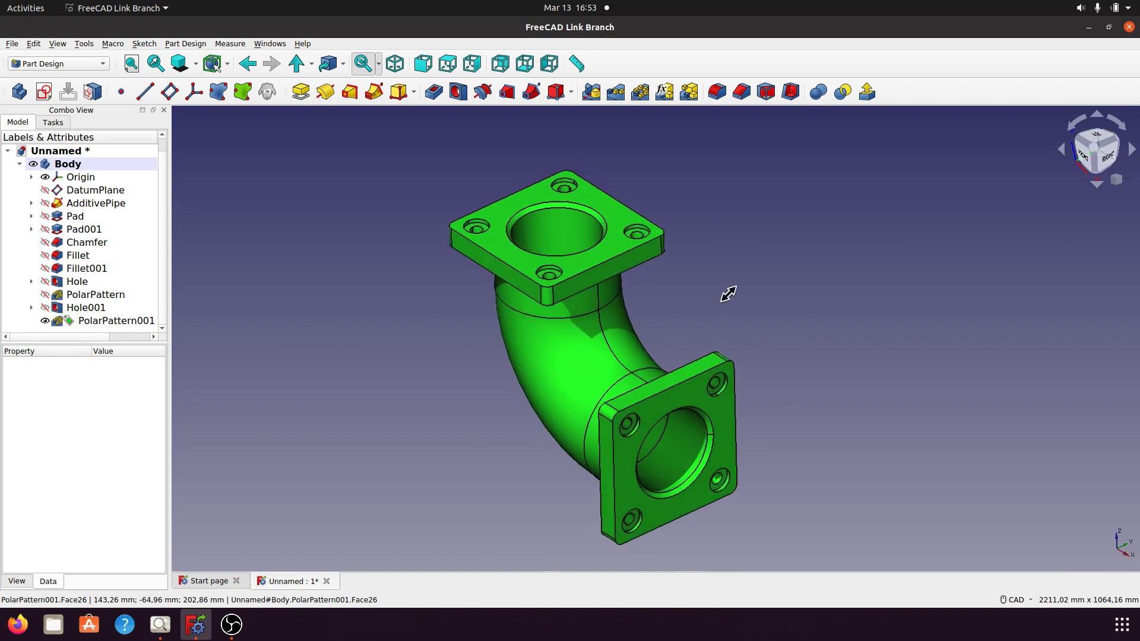
click(395, 65)
scroll(783, 243, up, 3)
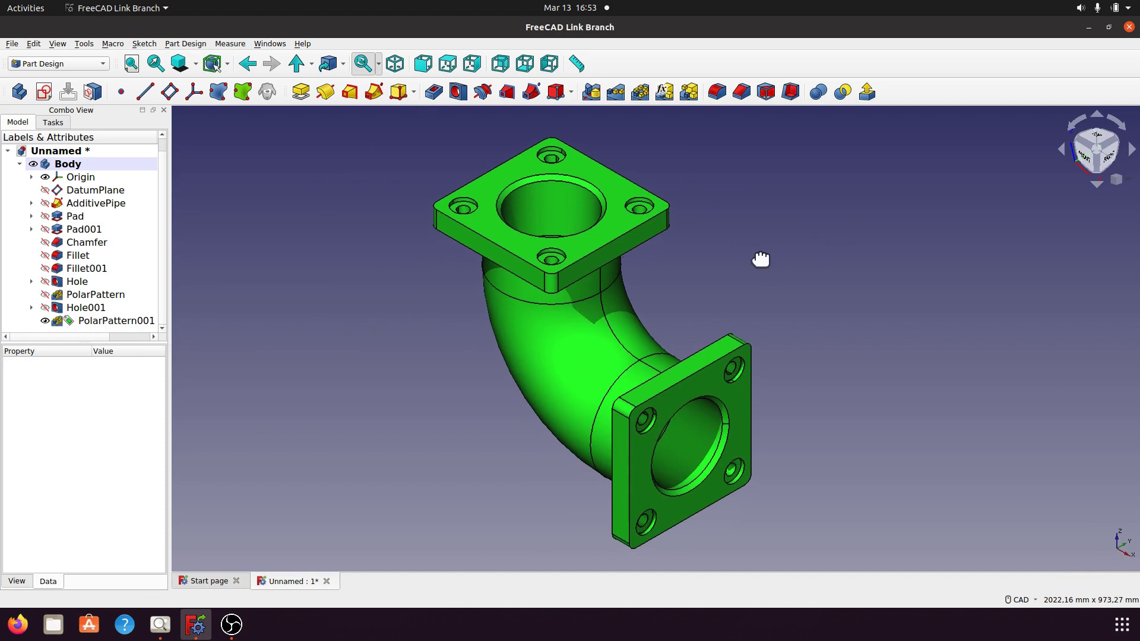
middle_drag(817, 235, 816, 228)
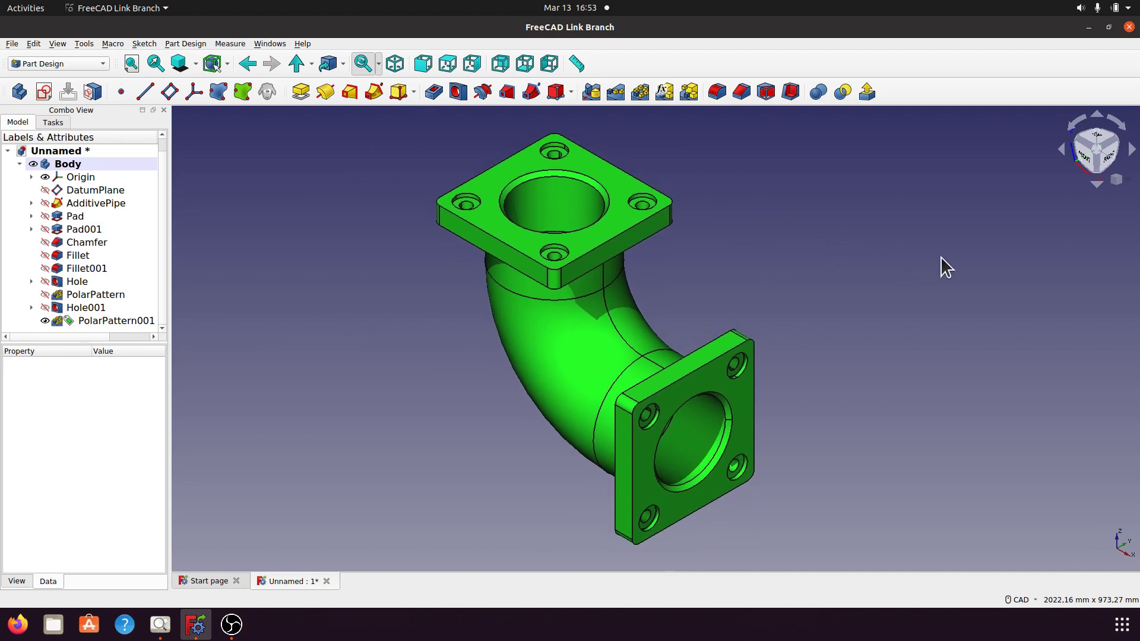